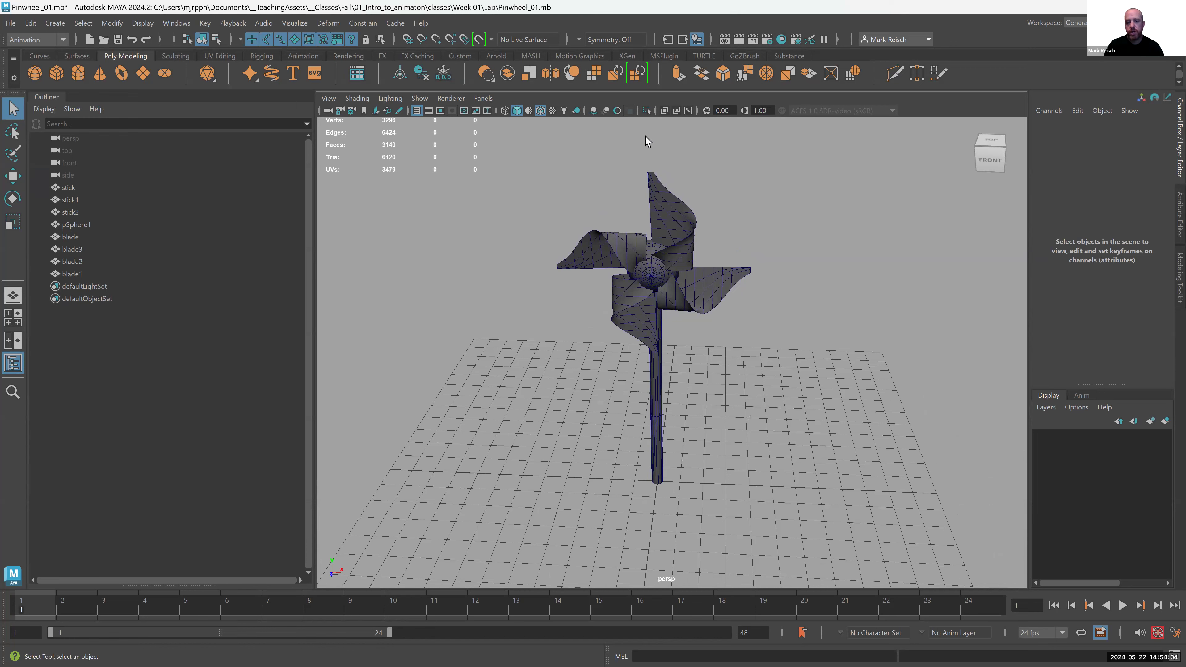
Step: Review the pinwheel's parts by selecting the sphere, each stick segment and each blade in turn to see which object is which
alt+drag(793, 307, 764, 321)
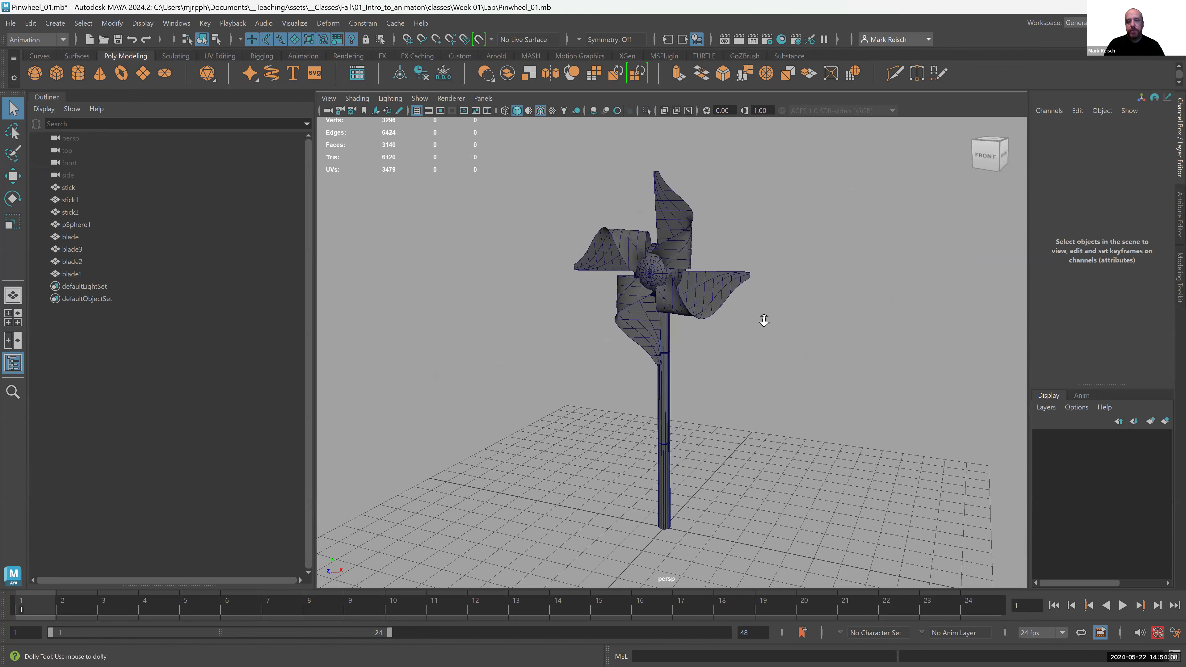
scroll(764, 320, up, 5)
click(651, 284)
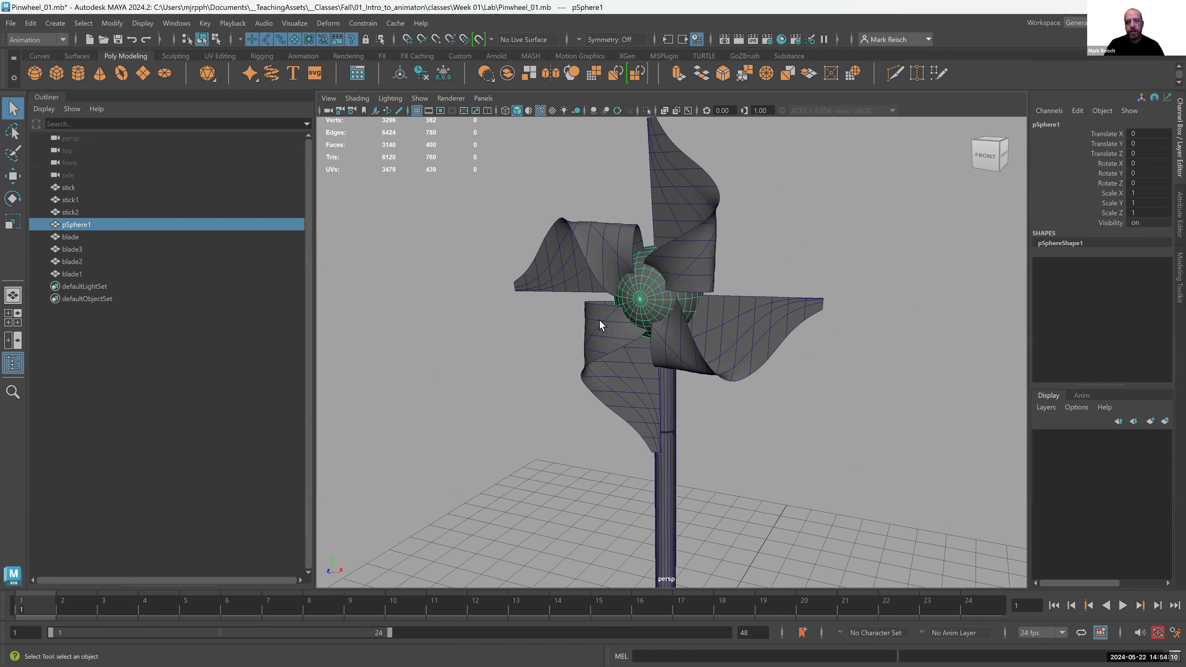
click(74, 189)
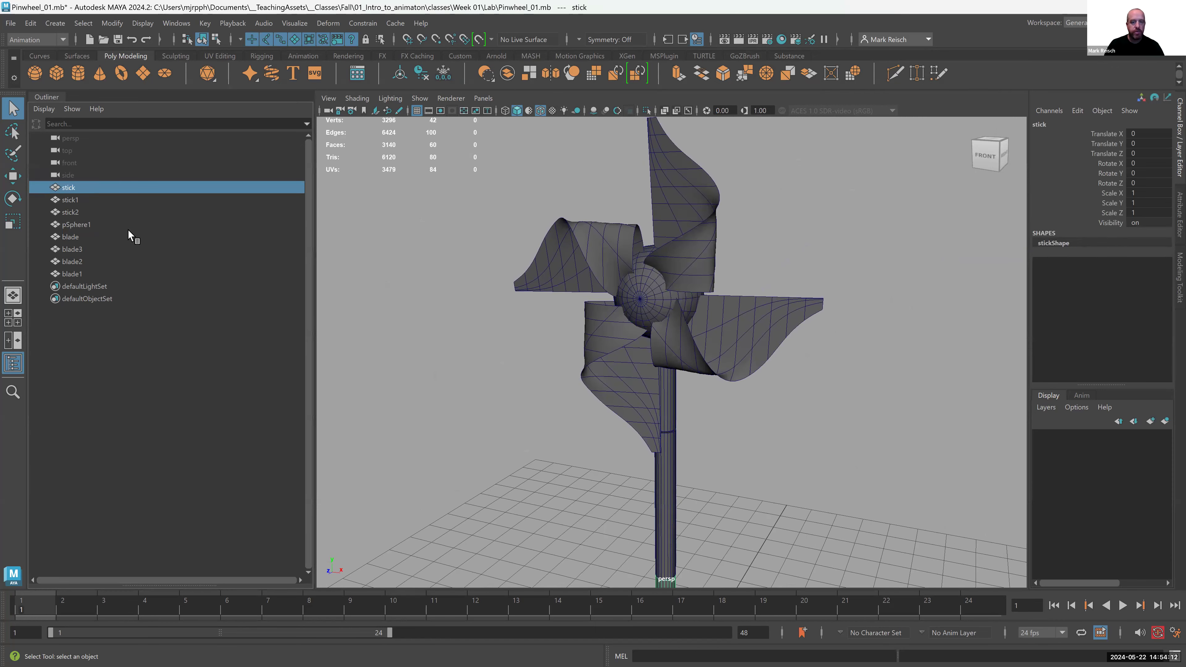
alt+middle_drag(520, 343, 533, 293)
key(a)
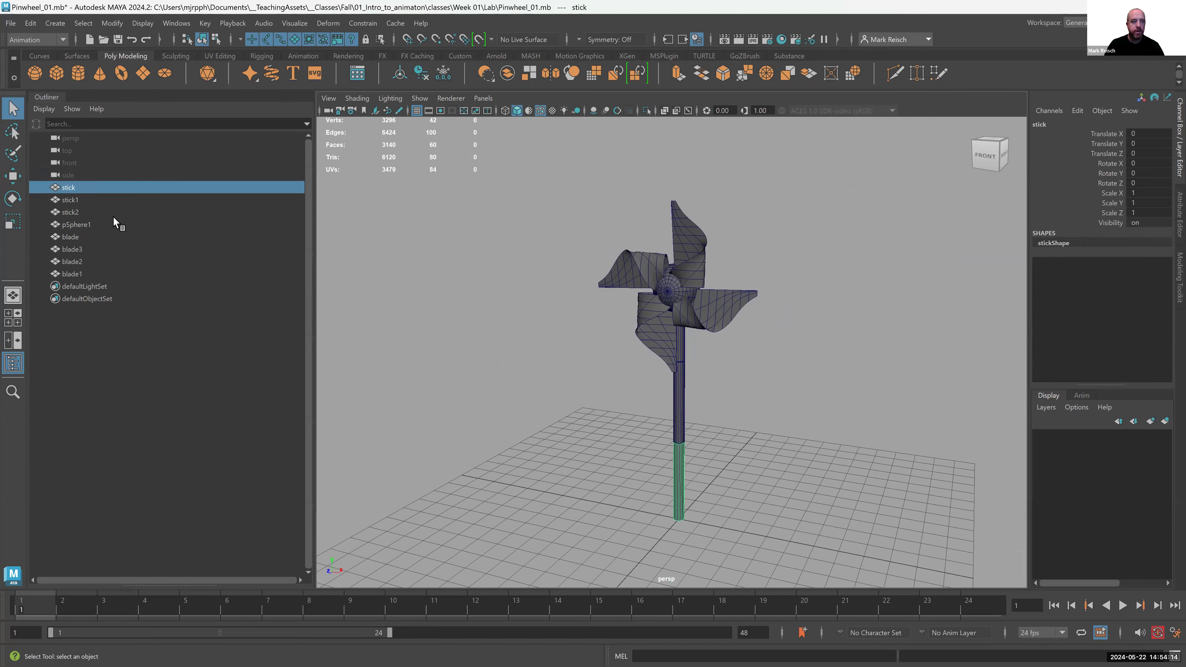
click(77, 201)
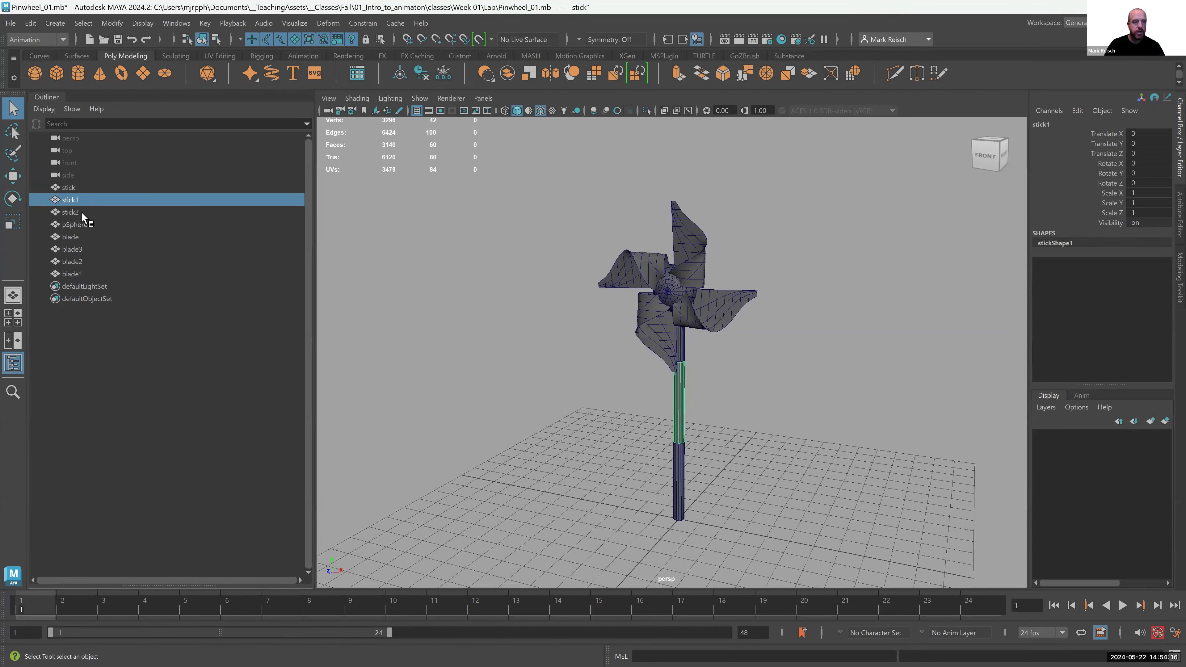
click(81, 212)
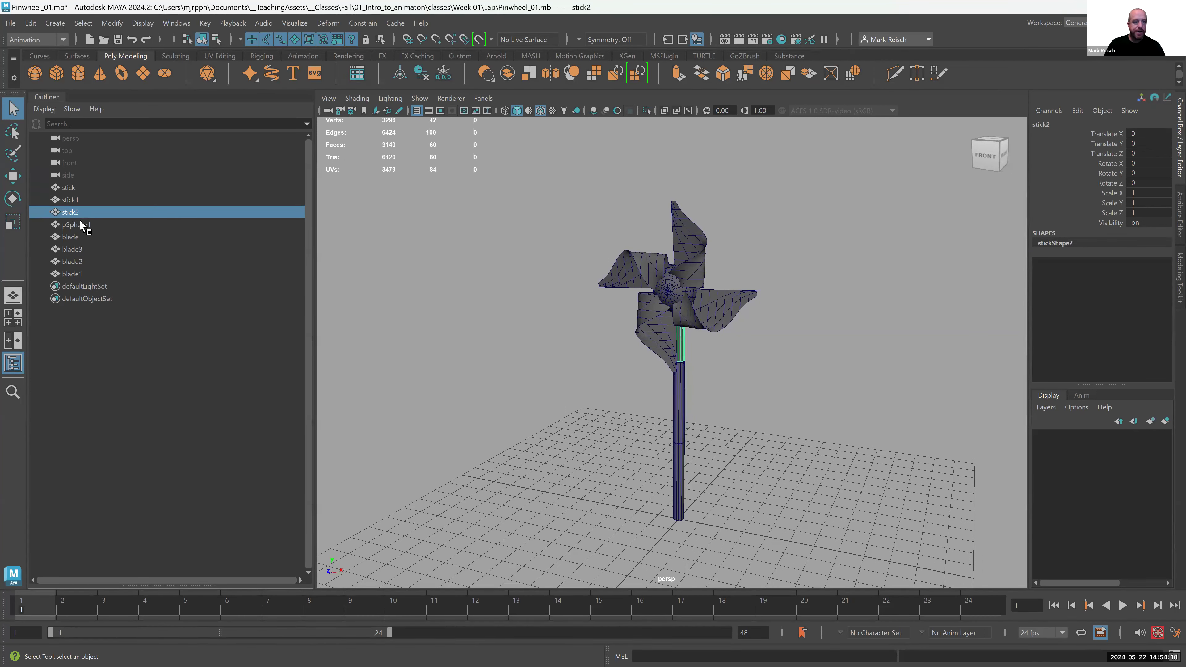
click(83, 226)
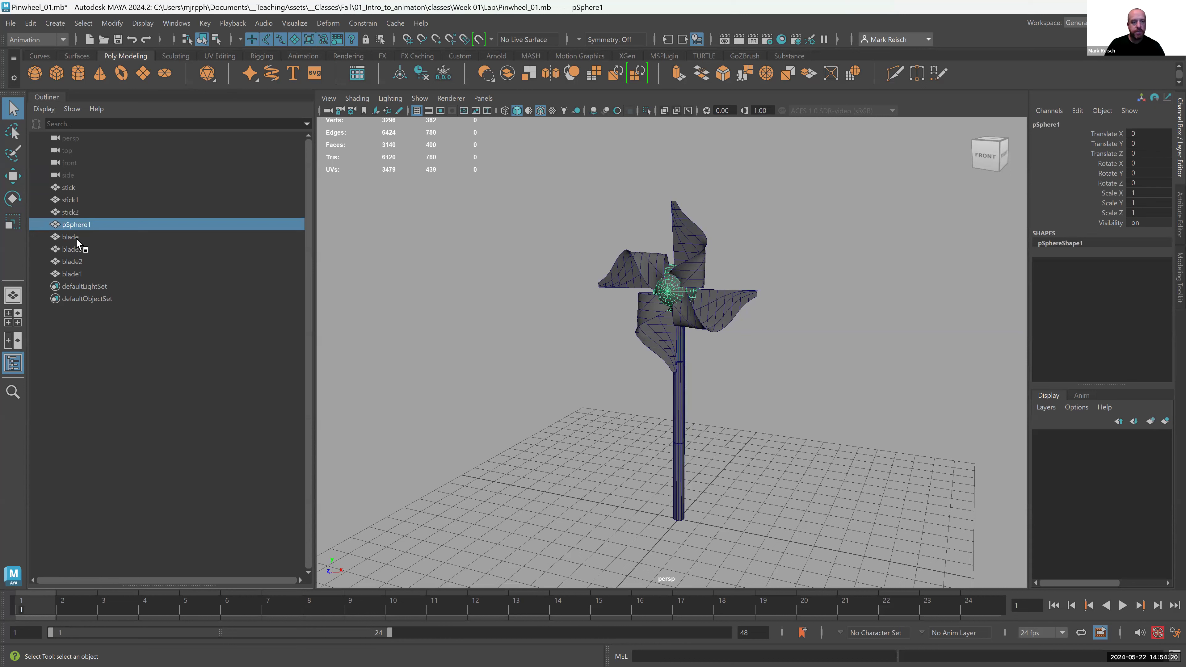
click(75, 238)
click(75, 250)
click(75, 261)
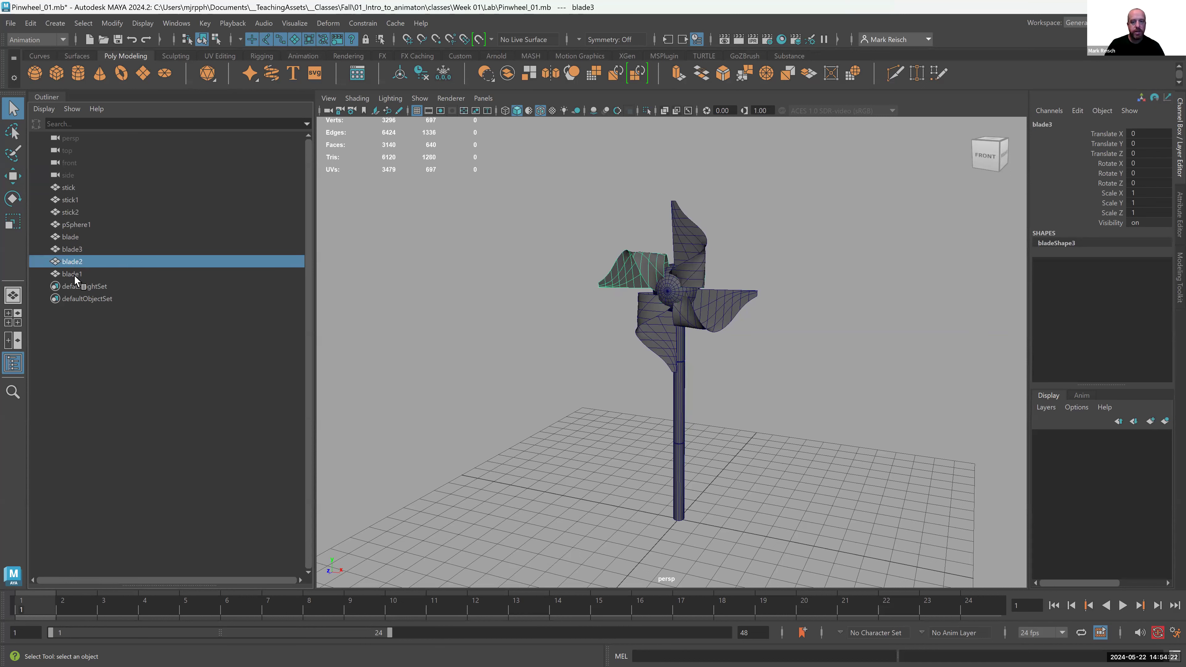
click(73, 275)
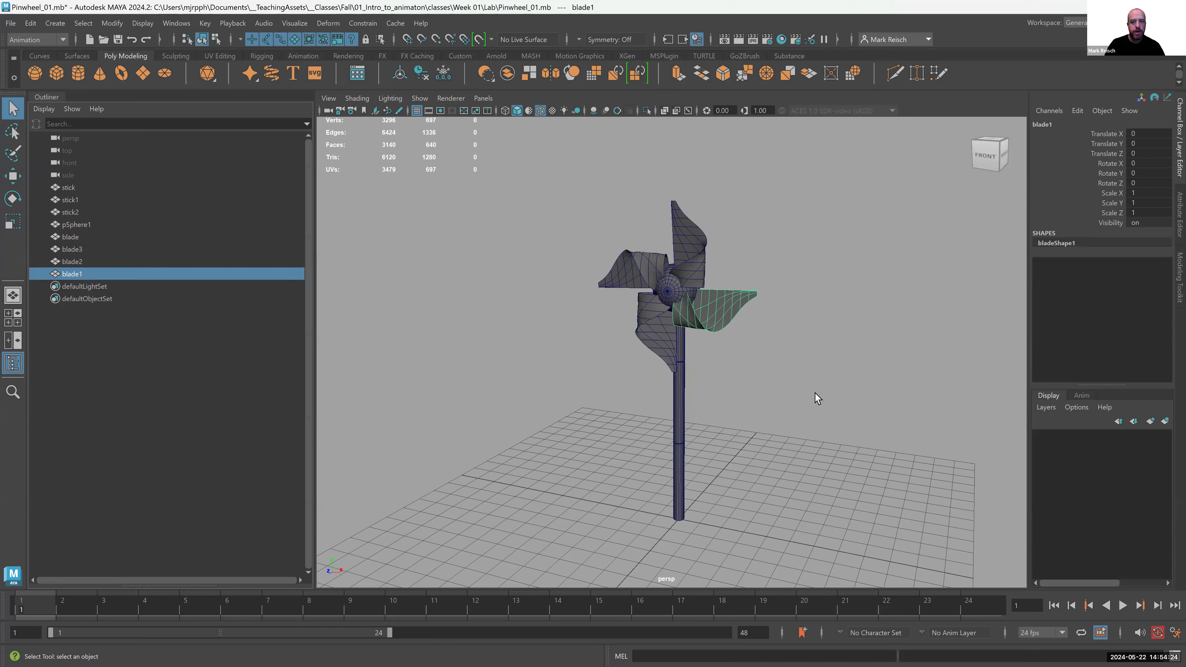
Step: Examine the assembled pinwheel from several angles, with no object left selected
alt+drag(708, 375, 742, 311)
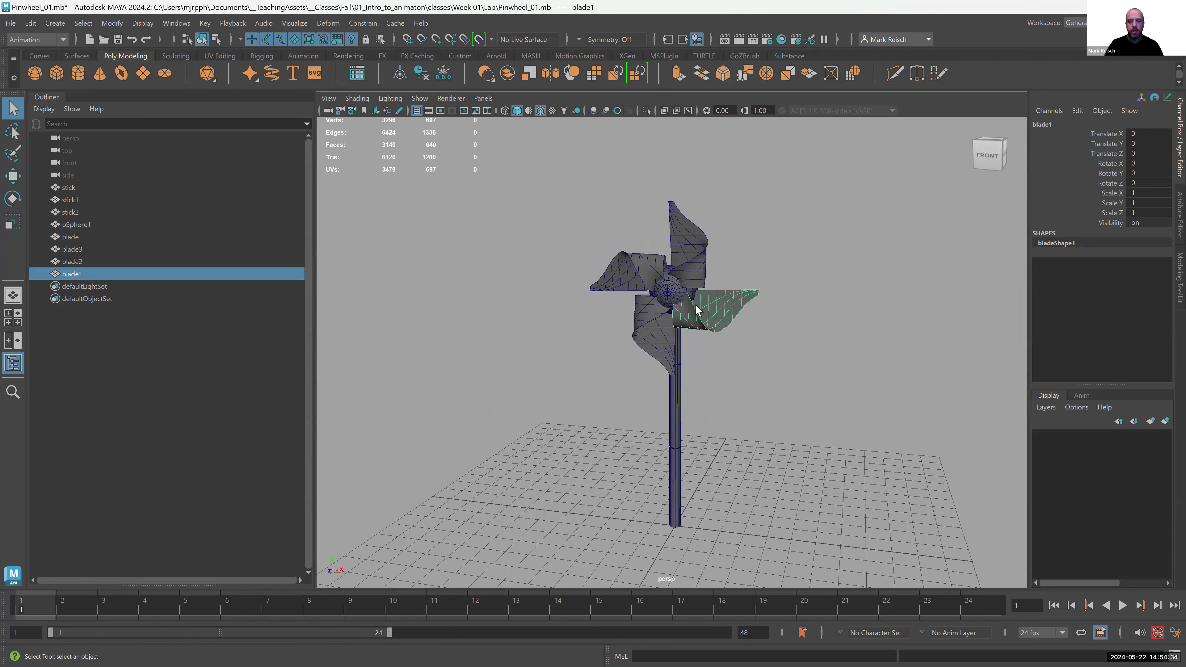
alt+drag(695, 352, 723, 452)
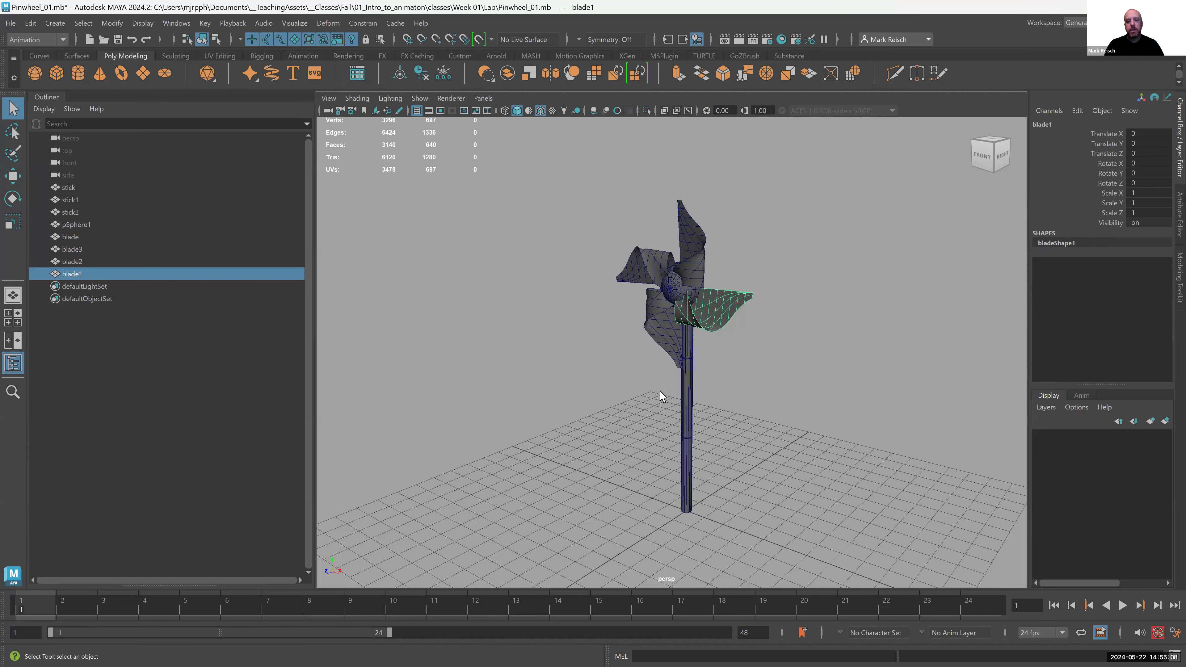
alt+drag(589, 381, 619, 395)
alt+right_drag(621, 396, 766, 432)
alt+middle_drag(753, 427, 736, 426)
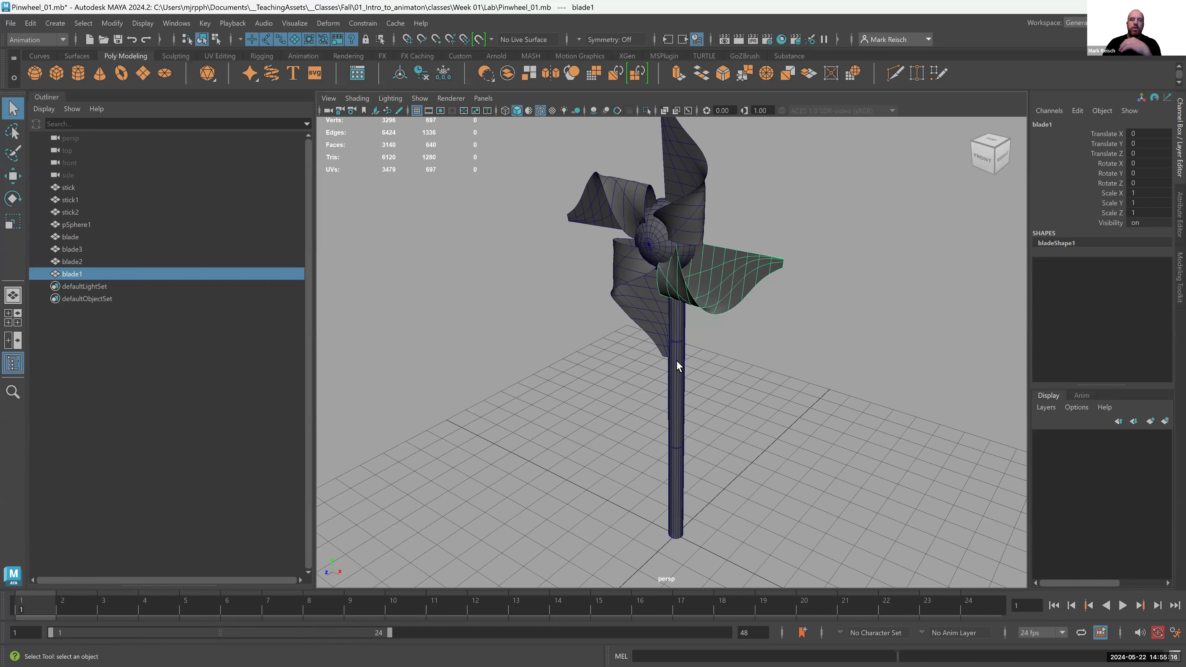
click(723, 215)
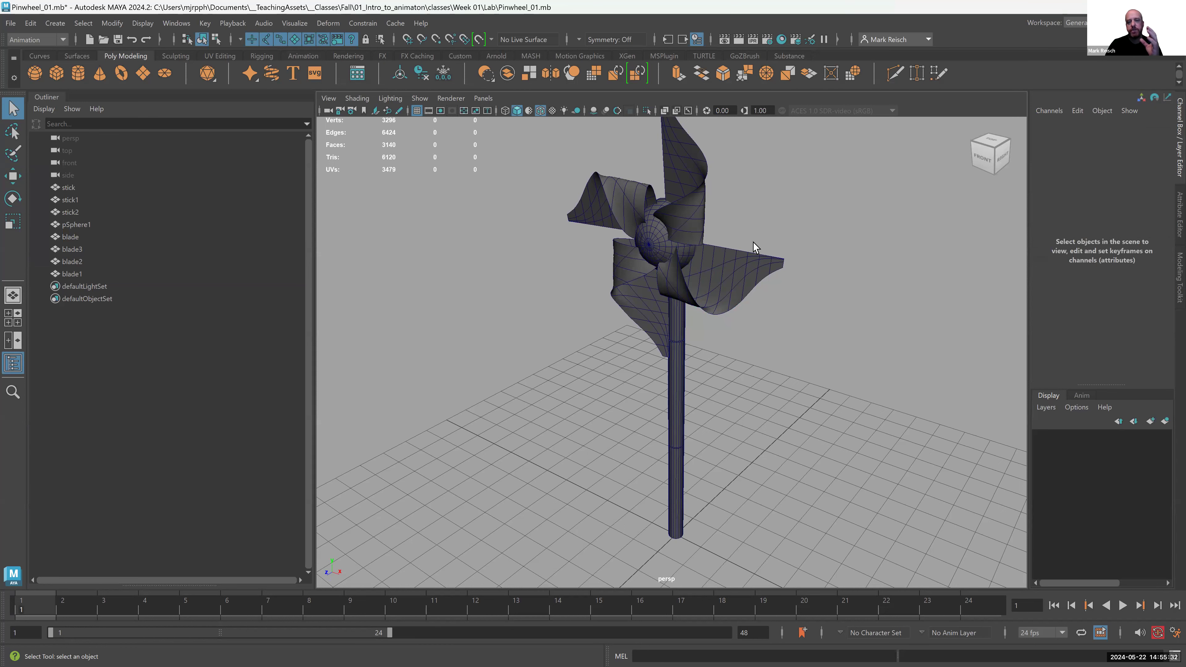
alt+drag(582, 373, 630, 433)
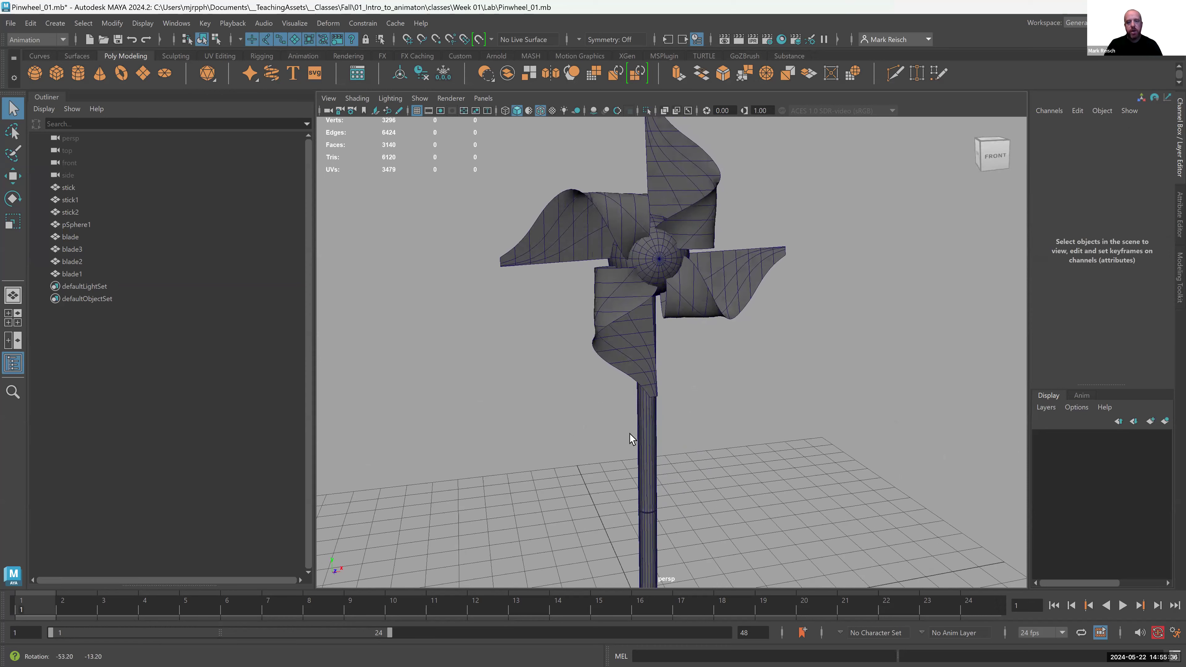
alt+middle_drag(736, 466, 704, 445)
alt+right_drag(704, 444, 617, 435)
alt+drag(928, 472, 641, 456)
Step: Select the lowest stick segment and inspect it up close from its base to the joint with the segment above
click(661, 461)
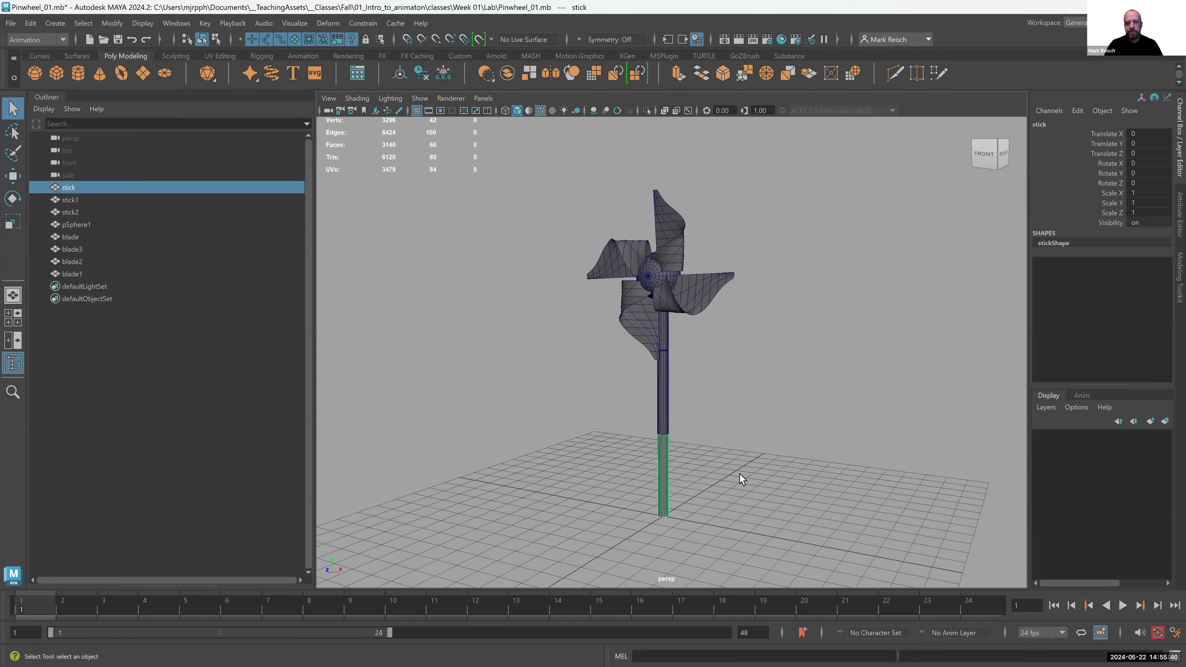
alt+middle_drag(672, 488, 672, 442)
alt+right_drag(673, 442, 718, 490)
alt+middle_drag(702, 484, 702, 393)
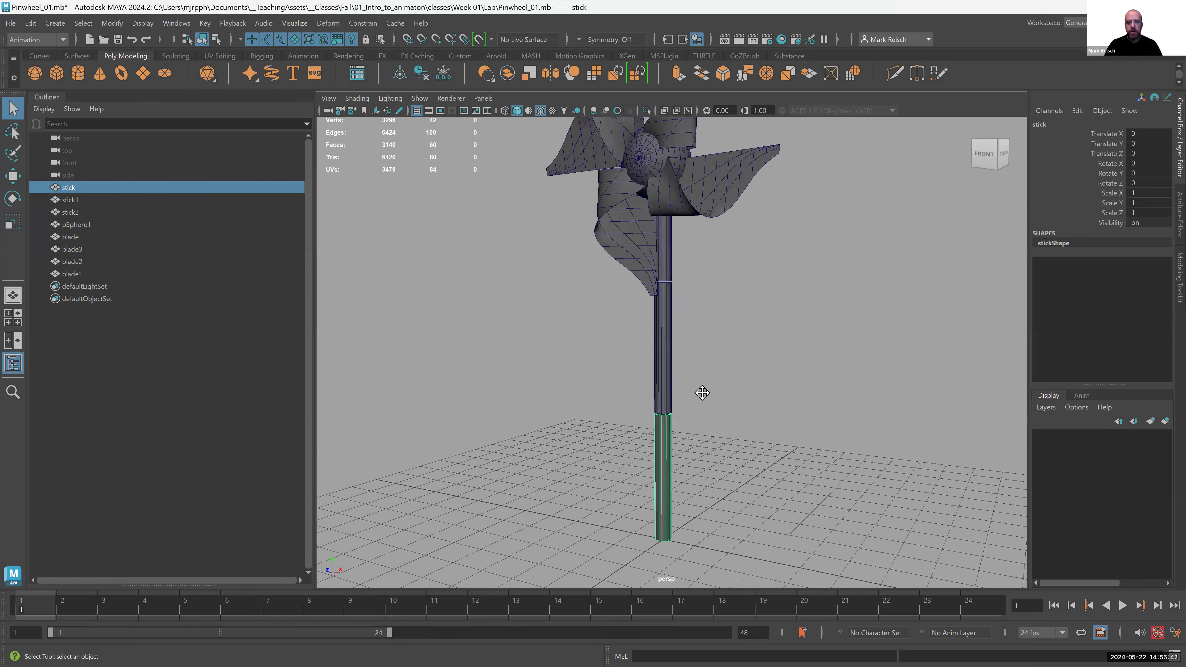
alt+right_drag(647, 419, 688, 424)
mouse_move(688, 424)
alt+mouse_down()
mouse_move(743, 440)
mouse_move(743, 426)
mouse_move(932, 423)
mouse_move(640, 365)
mouse_move(788, 386)
mouse_move(635, 368)
mouse_move(638, 421)
mouse_move(680, 413)
alt+mouse_up()
scroll(675, 426, up, 5)
scroll(676, 425, down, 5)
alt+drag(691, 469, 736, 353)
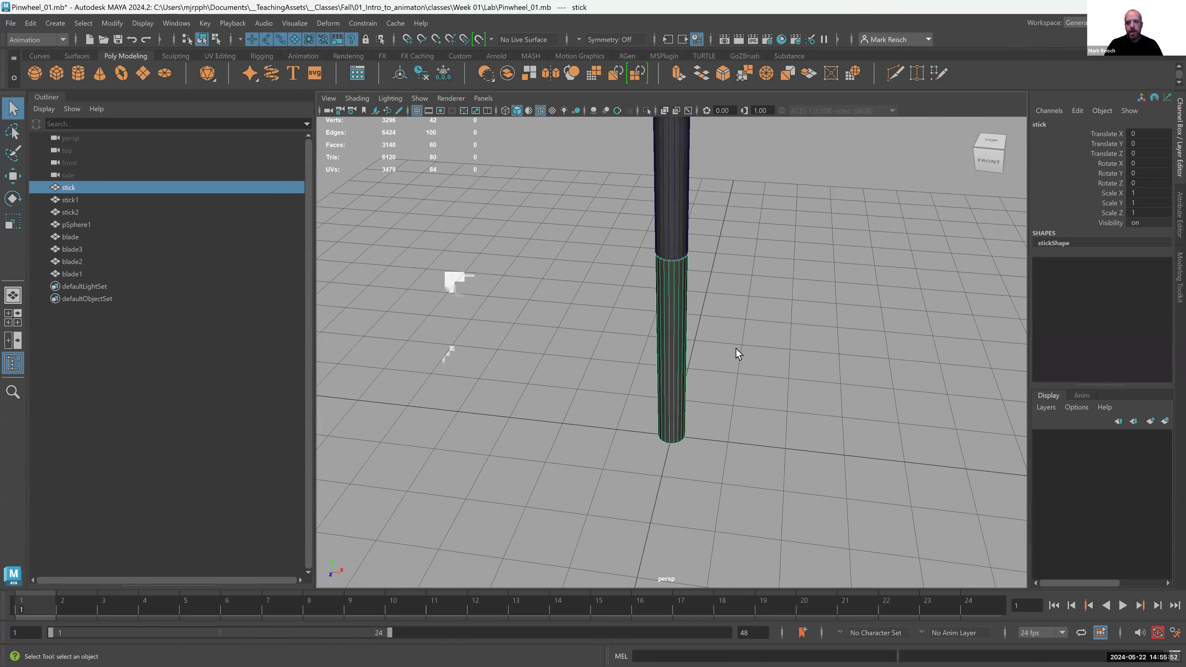
mouse_move(608, 666)
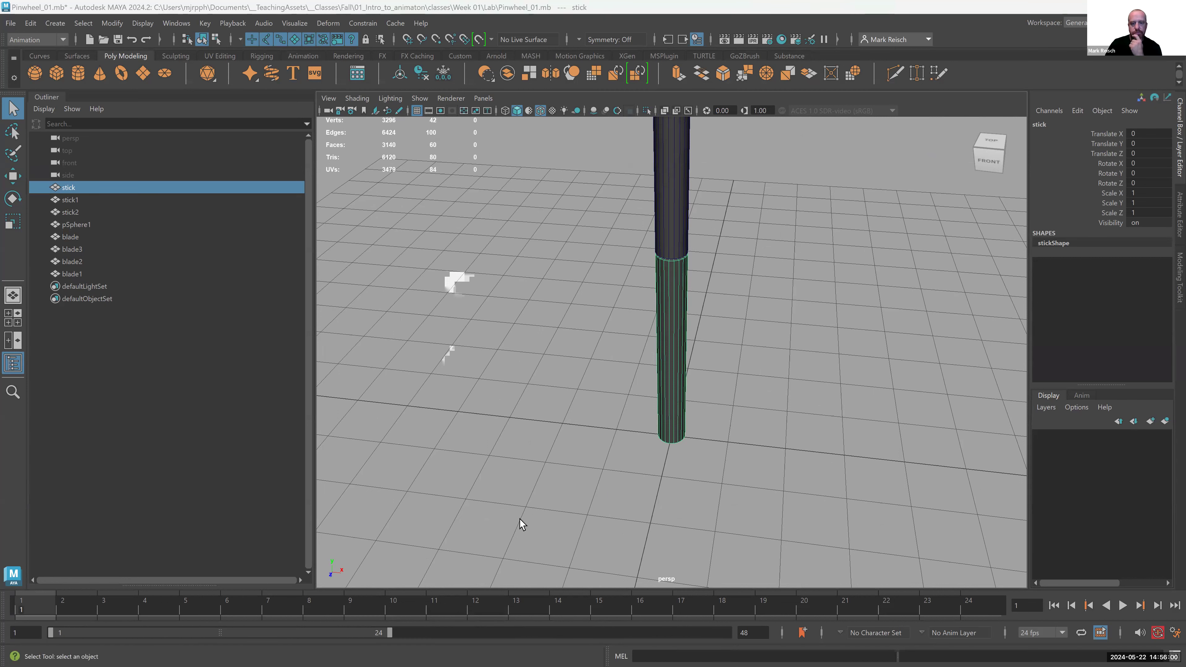
alt+drag(515, 485, 605, 508)
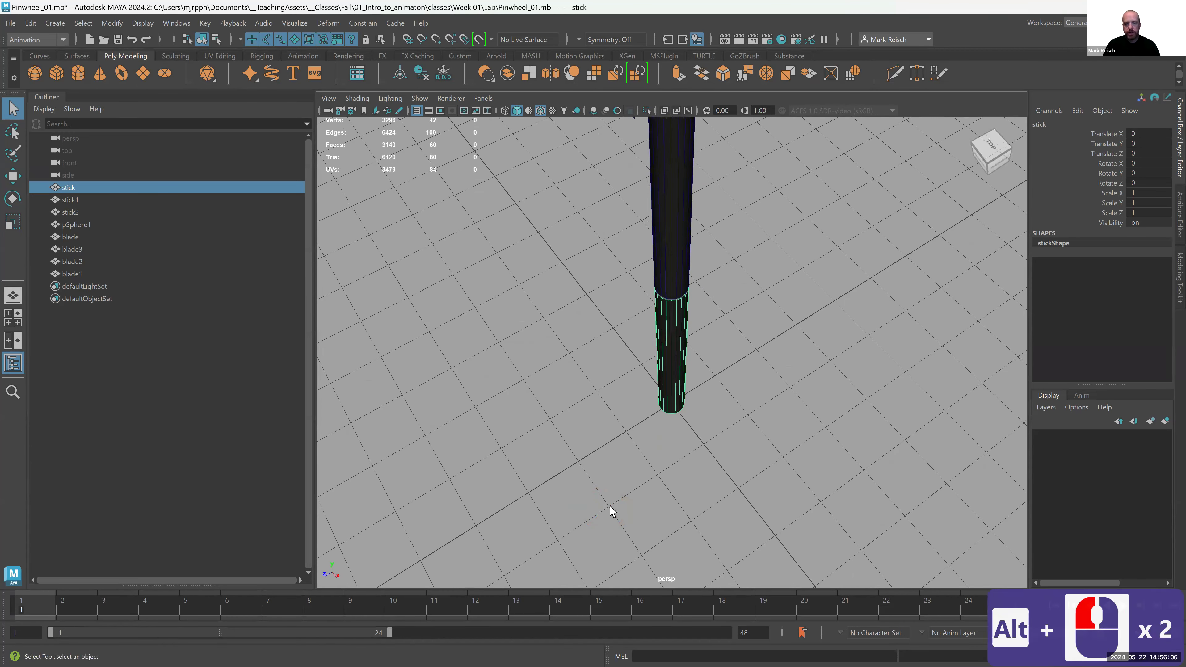
alt+drag(601, 478, 691, 431)
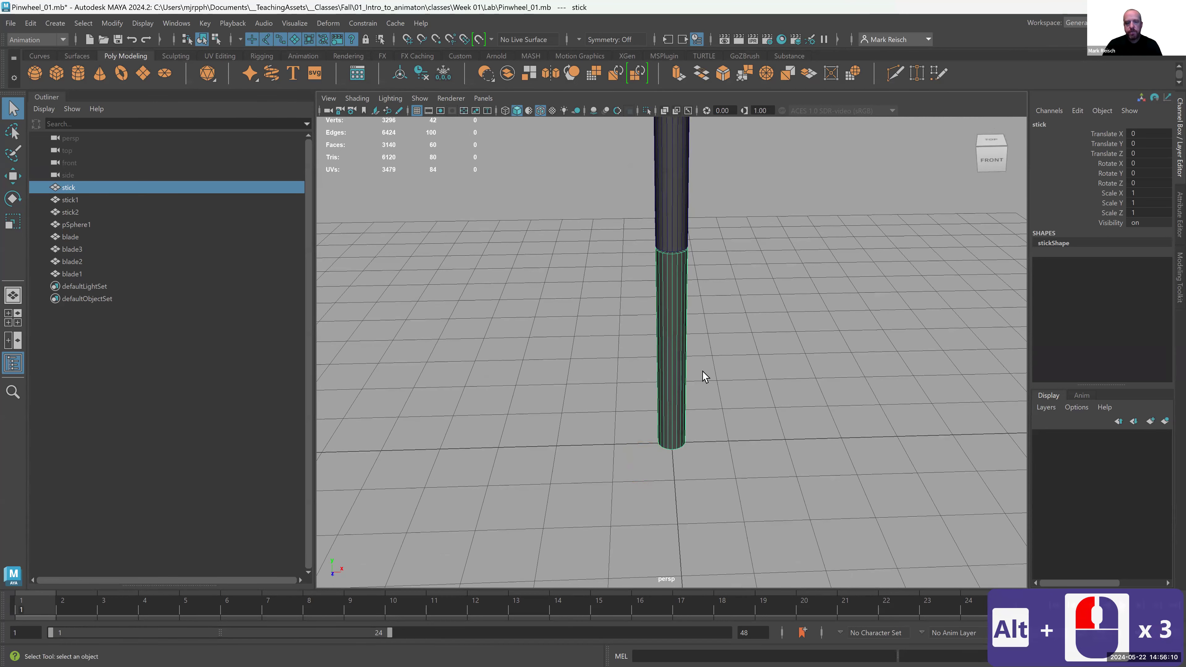
alt+drag(723, 397, 738, 449)
Step: Try rotating the lowest stick segment about its Z axis to test its current pivot, and undo the rotation
key(w)
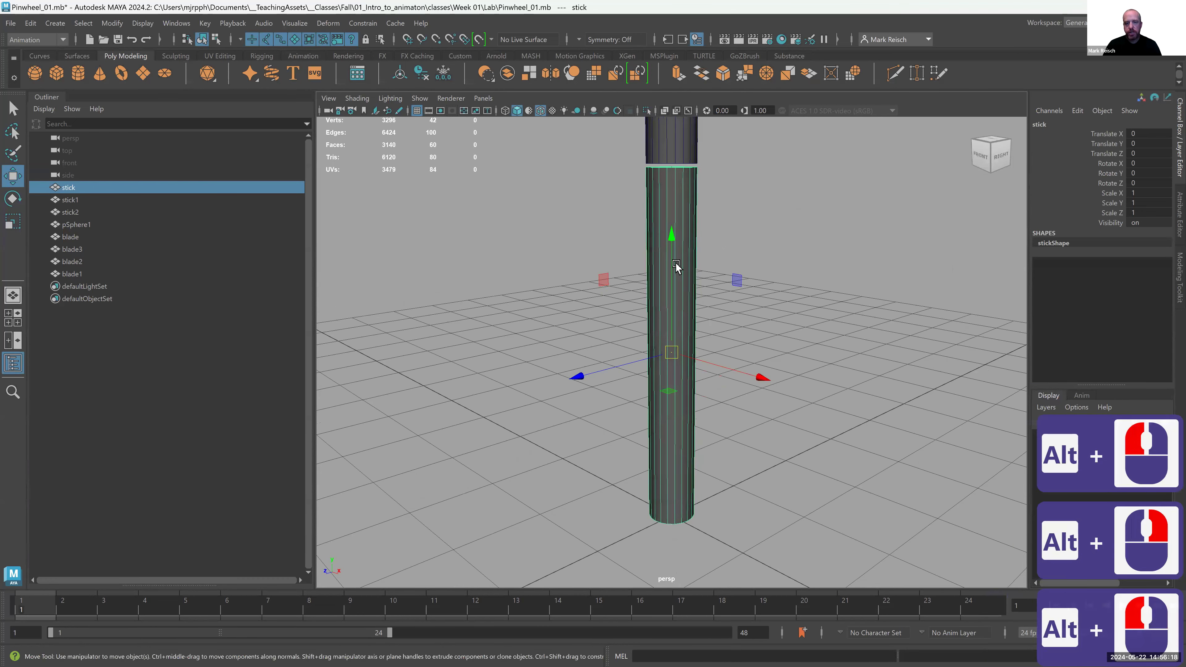
alt+drag(683, 379, 689, 376)
key(e)
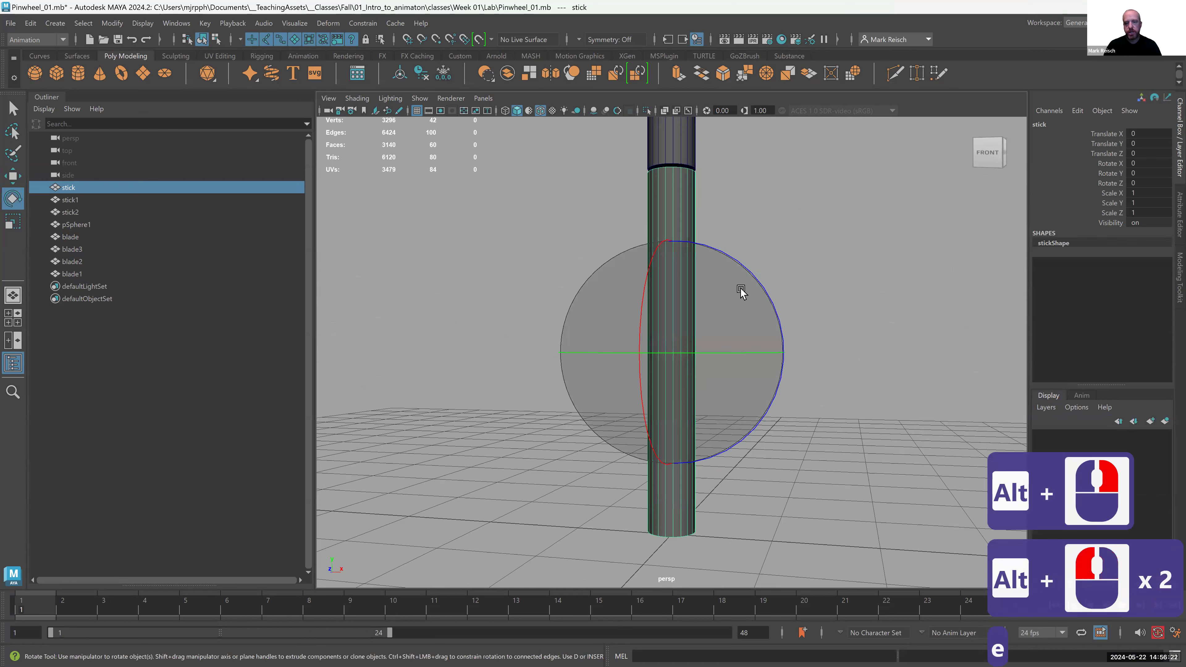
mouse_move(749, 265)
mouse_down()
mouse_move(786, 352)
mouse_move(727, 193)
mouse_move(758, 380)
mouse_move(712, 272)
mouse_move(725, 437)
mouse_move(776, 325)
mouse_move(765, 263)
mouse_up()
key(ctrl+z)
key(ctrl+z)
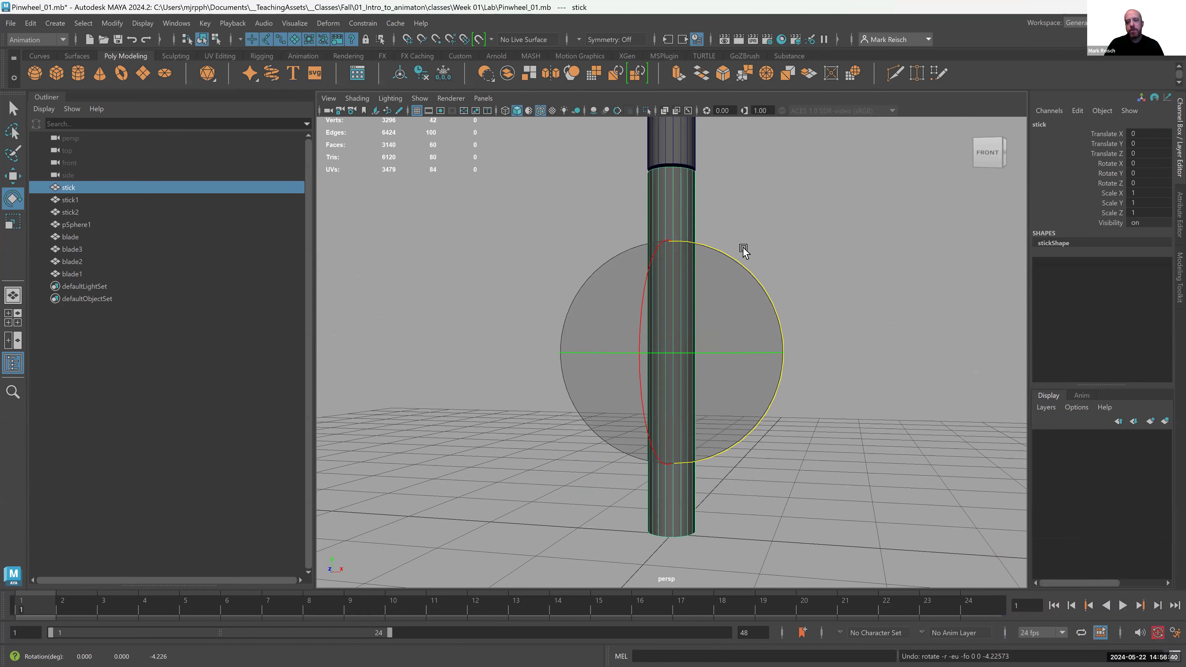
mouse_move(805, 345)
alt+mouse_down()
mouse_move(738, 349)
mouse_move(837, 345)
mouse_move(807, 348)
alt+mouse_up()
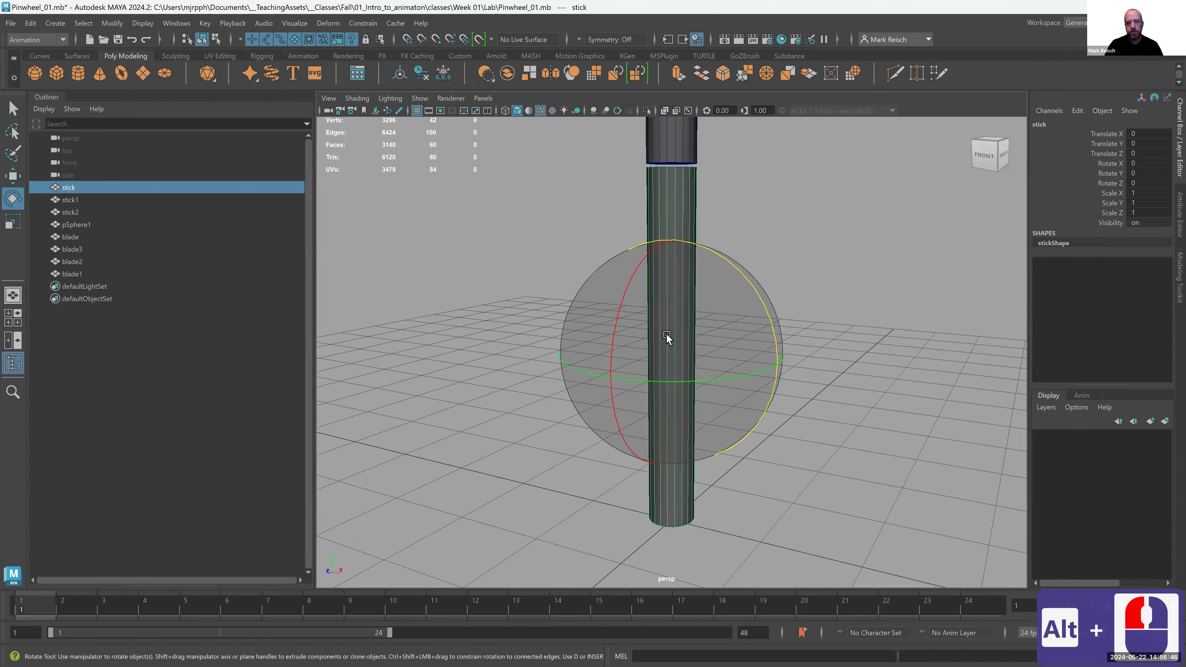
Step: Edit the pivot of the lowest stick segment, moving it along Y to roughly the bottom end of the stick
key(w)
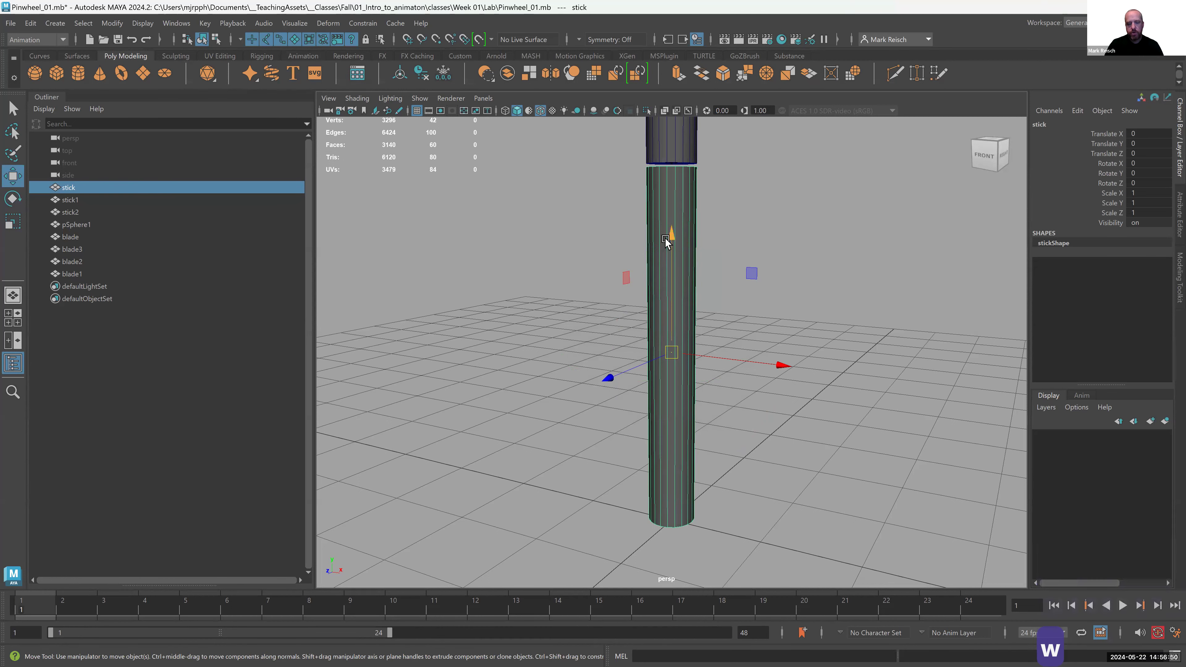
key(d)
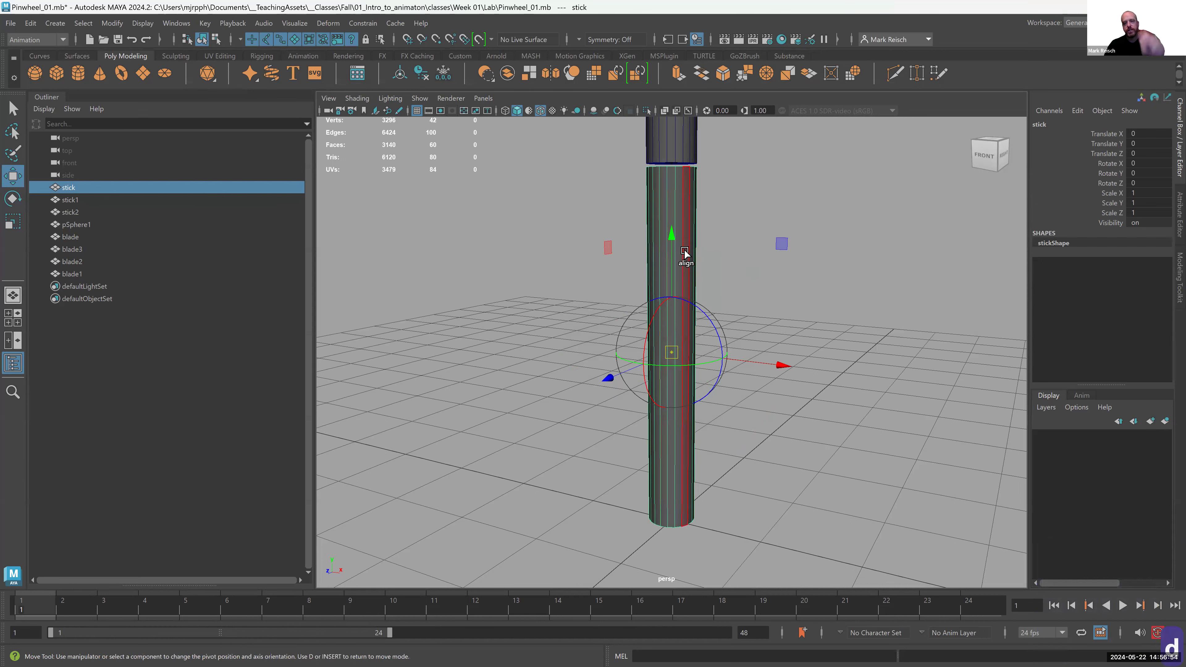
drag(671, 234, 670, 432)
alt+drag(601, 408, 624, 394)
alt+right_drag(778, 486, 779, 278)
alt+middle_drag(778, 274, 777, 114)
alt+drag(727, 328, 731, 323)
alt+right_drag(760, 323, 867, 355)
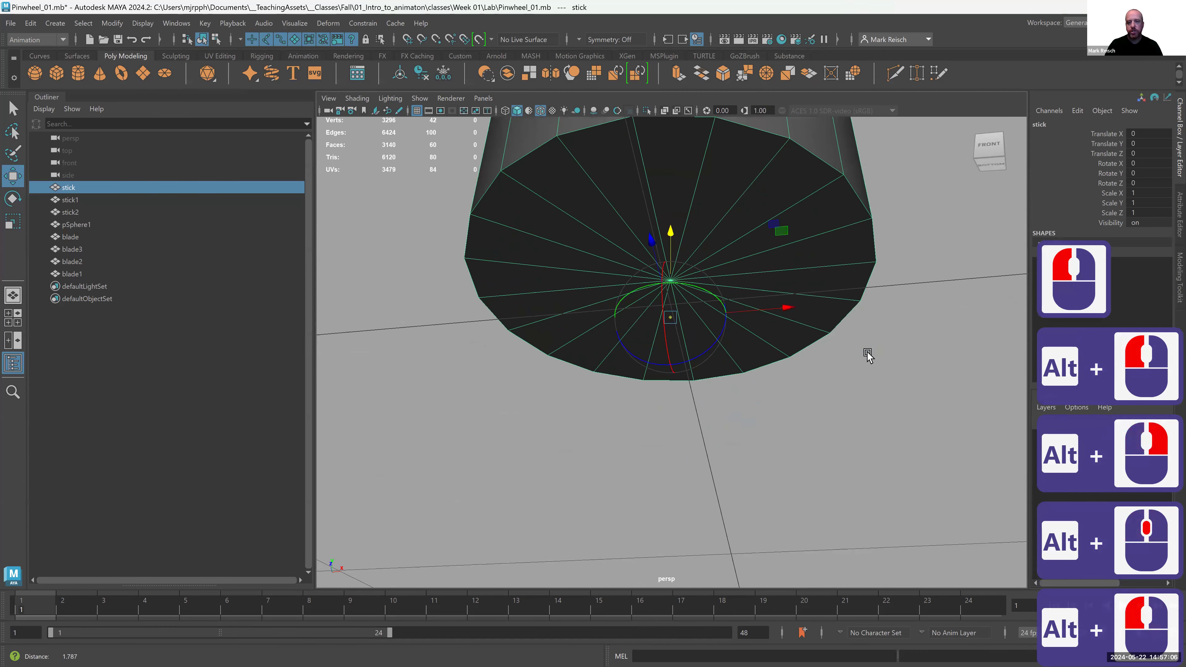
alt+drag(766, 269, 757, 271)
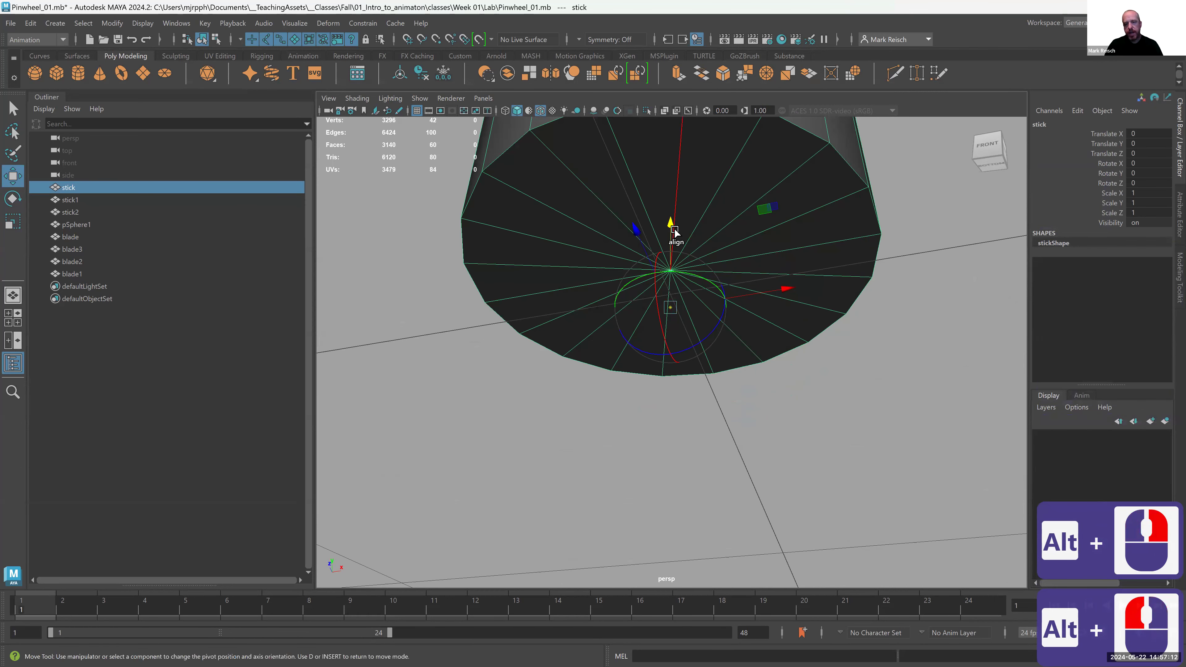
drag(670, 223, 672, 121)
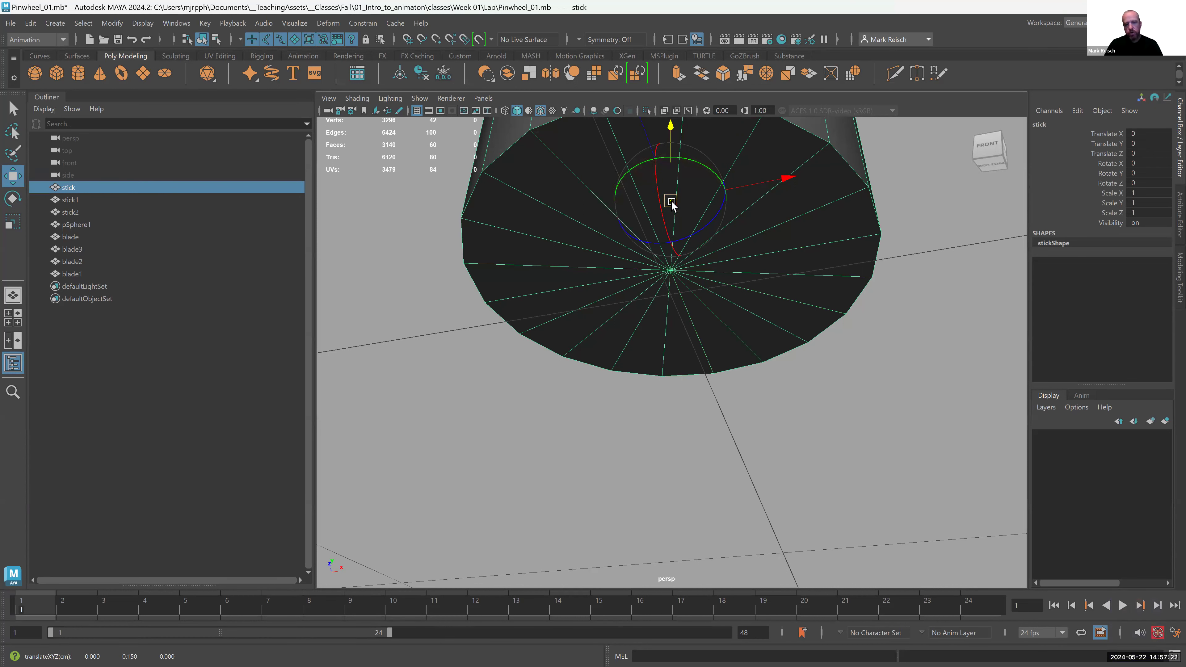
Step: Snap the lowest stick segment's pivot to the center vertex of its bottom cap using point snapping
key(v)
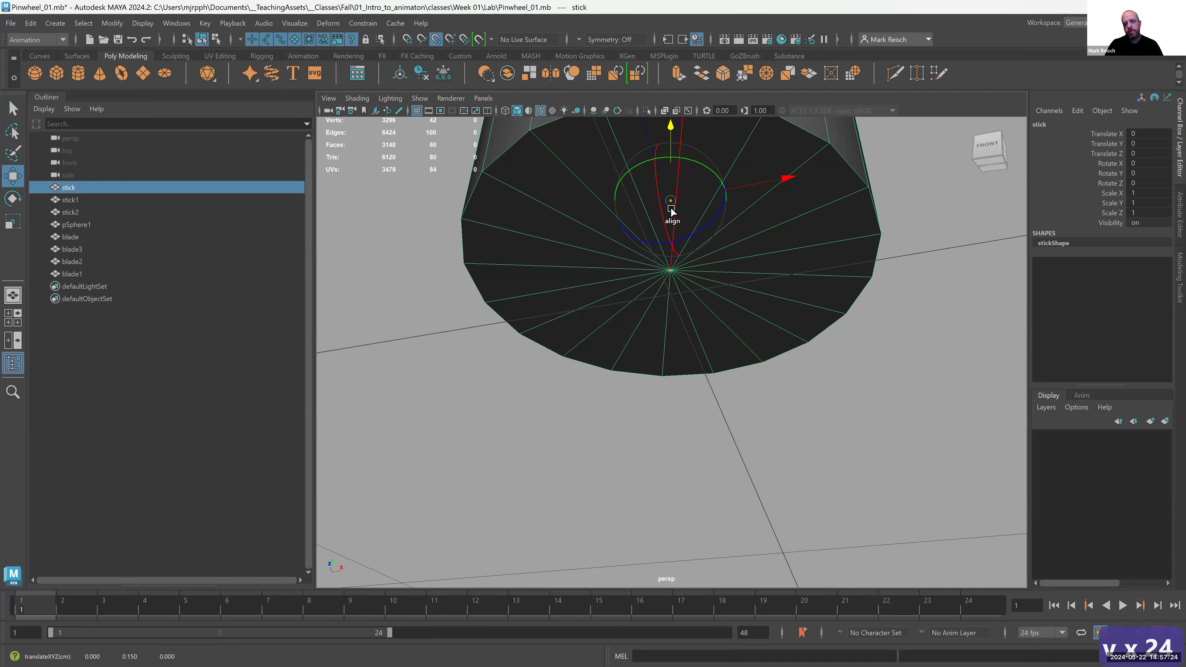
key(v)
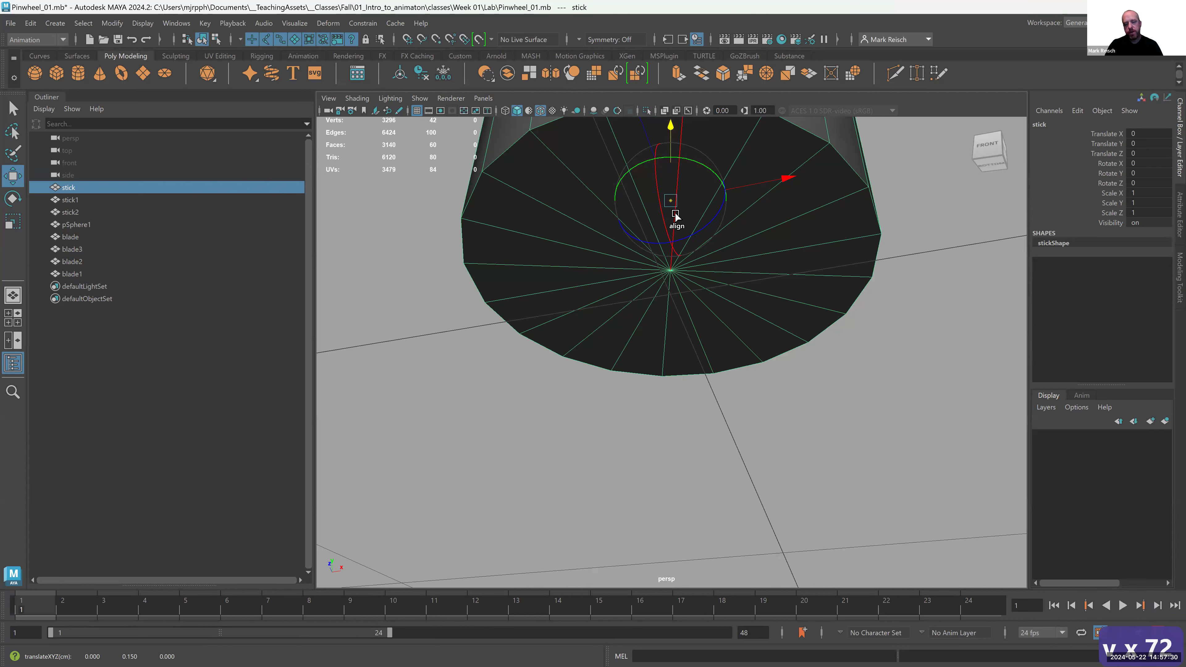
key(v)
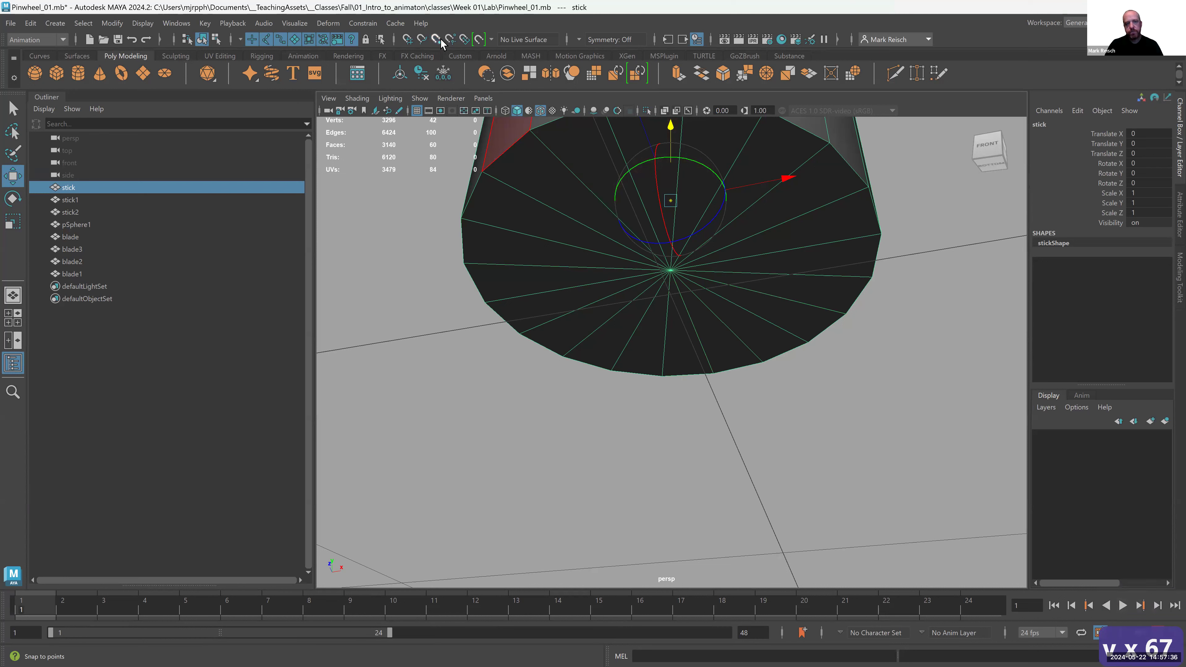
key(v)
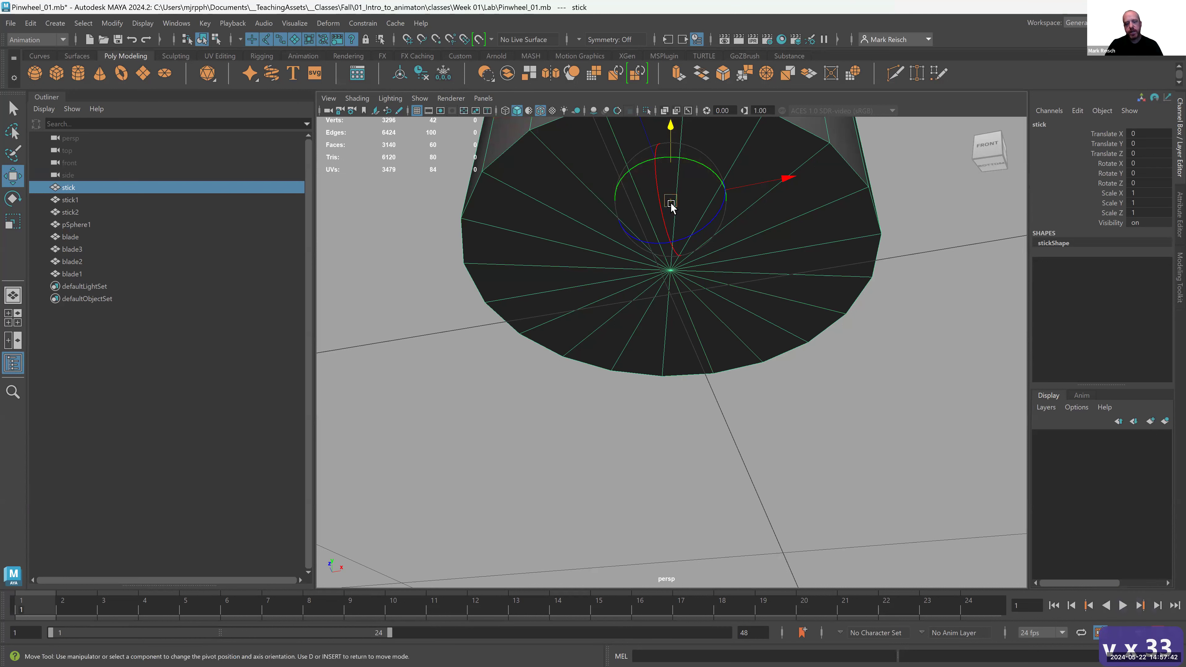
key(v)
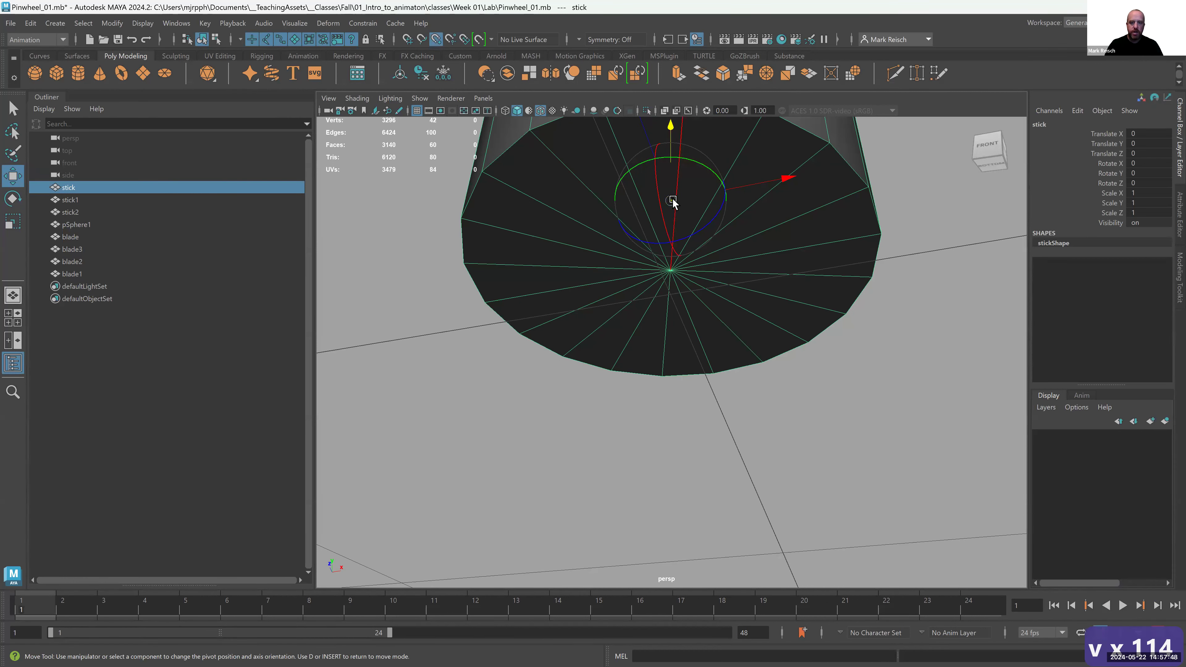
drag(669, 205, 704, 299)
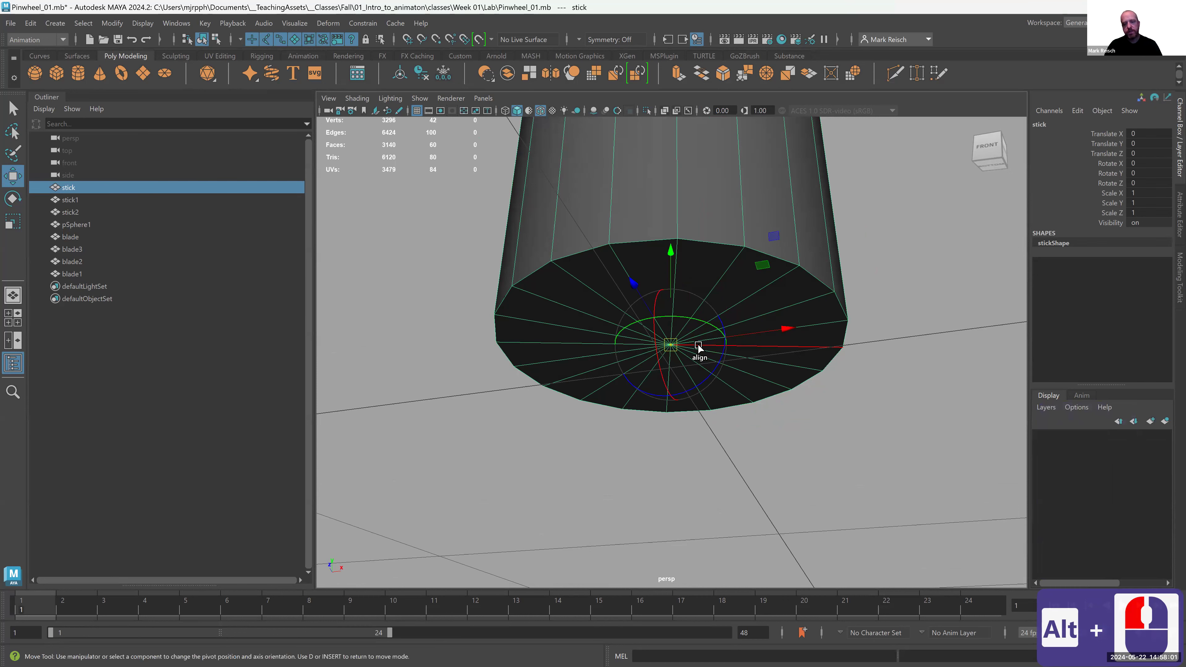
Step: Try rotating the lowest stick segment about Z to test its new base pivot, and undo the rotation
key(d)
alt+drag(700, 339, 733, 347)
key(f)
alt+drag(651, 352, 696, 427)
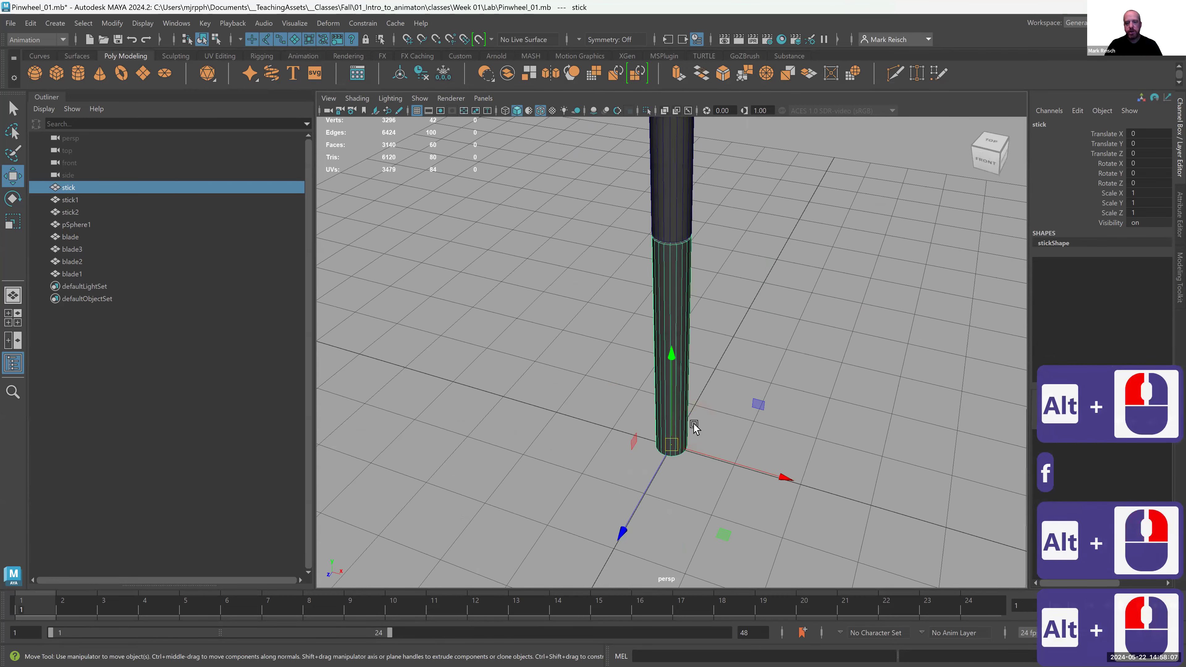
key(e)
drag(707, 371, 678, 394)
key(ctrl+z)
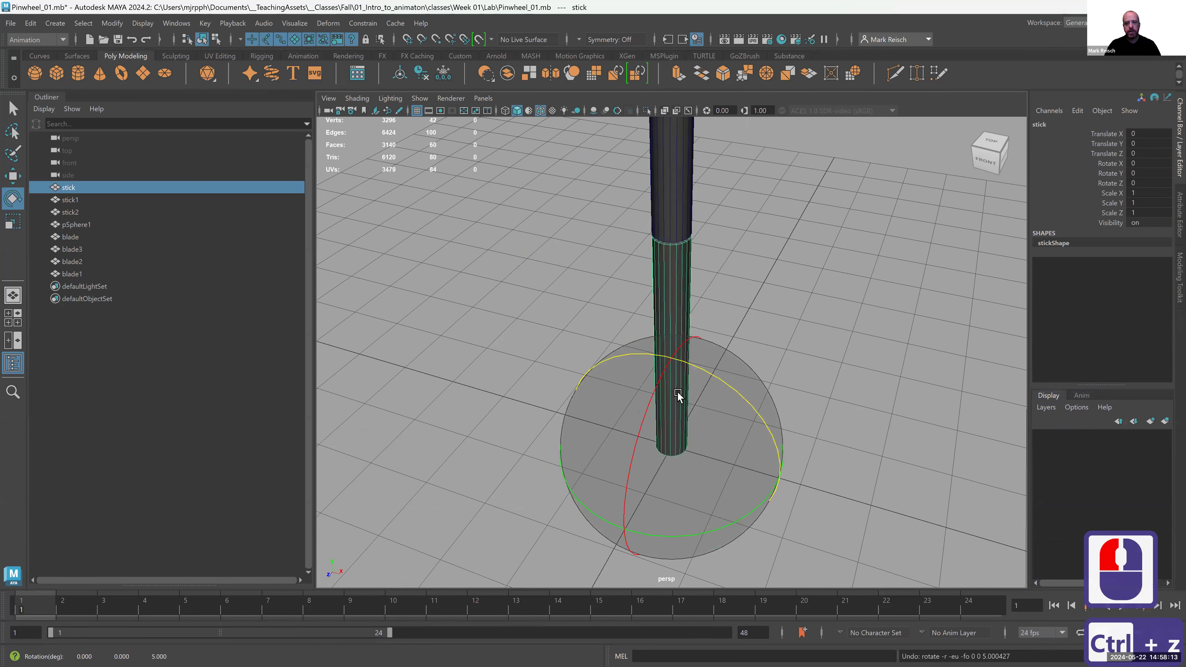
Step: Select the middle stick segment and frame it from below in the perspective view
alt+drag(721, 323, 665, 311)
alt+middle_drag(665, 310, 673, 348)
alt+right_drag(673, 349, 678, 318)
alt+middle_drag(677, 318, 662, 348)
click(656, 311)
alt+drag(585, 353, 593, 326)
alt+right_drag(593, 325, 962, 415)
alt+middle_drag(855, 311, 870, 455)
alt+right_drag(870, 455, 751, 420)
alt+drag(751, 420, 657, 411)
key(f)
click(656, 411)
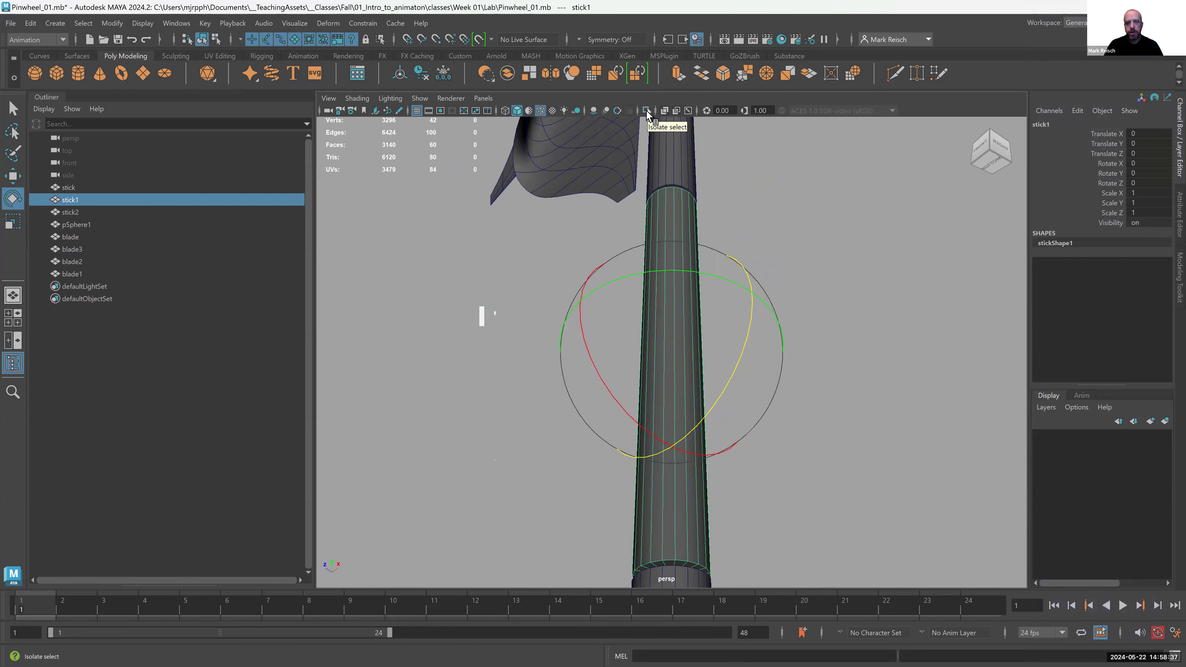
key(super+equal)
key(super+equal)
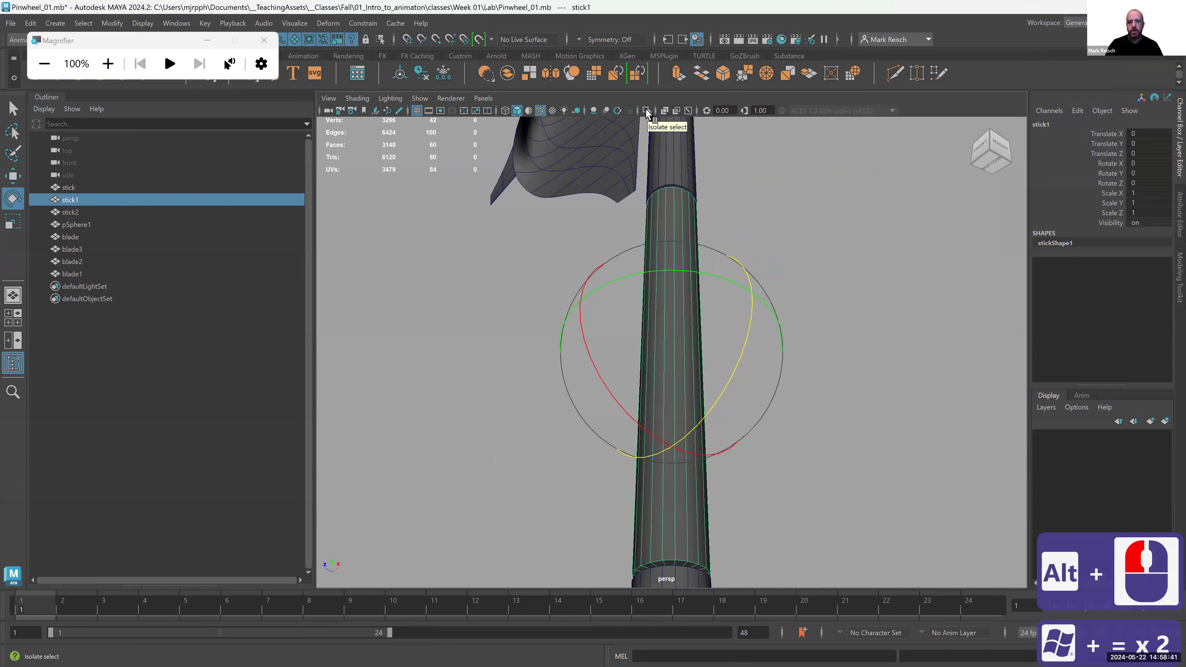
key(super+equal)
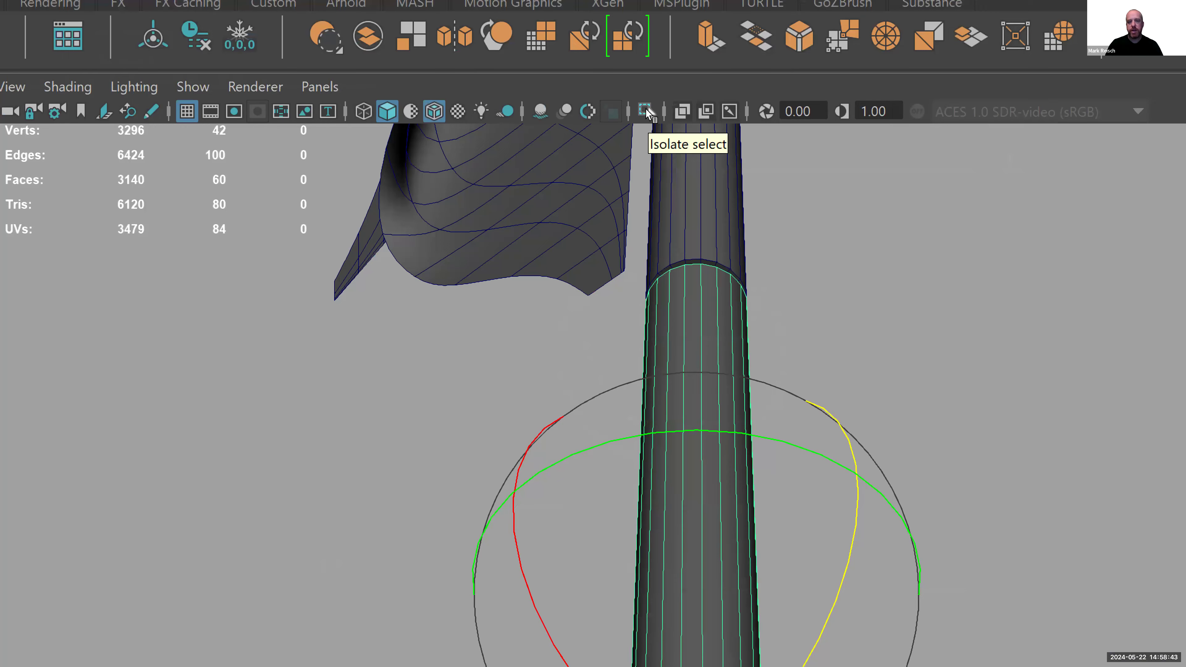
key(super+equal)
key(super+equal)
key(super+equal)
key(super+equal)
key(super+equal)
key(super+equal)
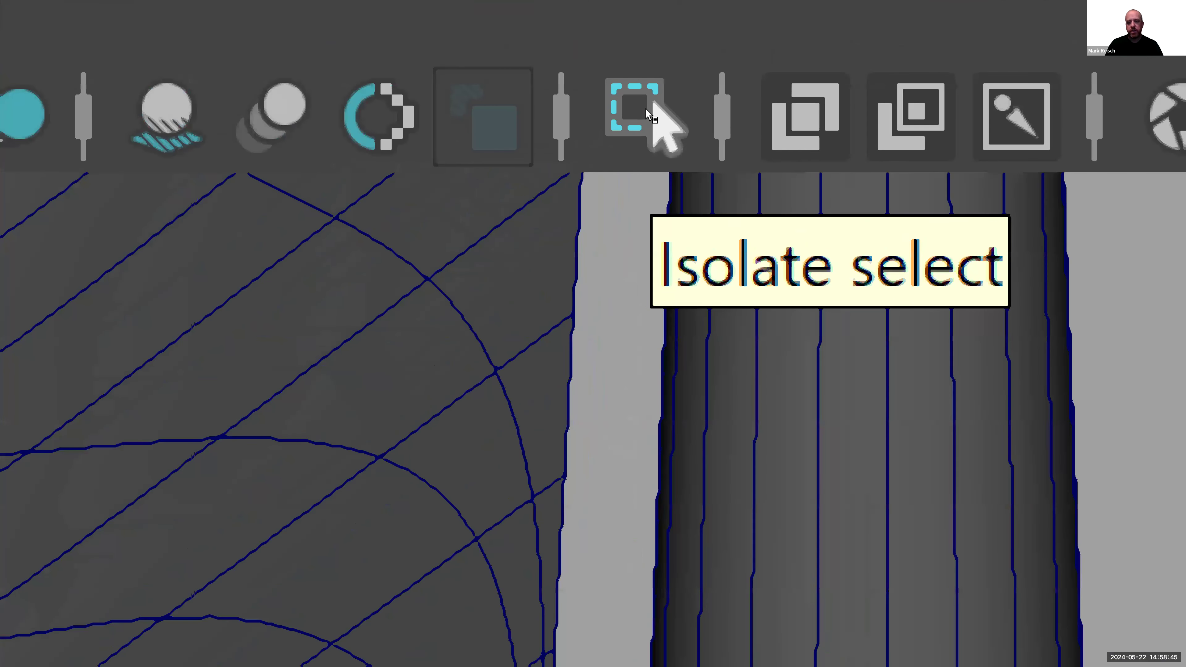
key(super+minus)
key(super+minus)
key(super+minus)
key(super+minus)
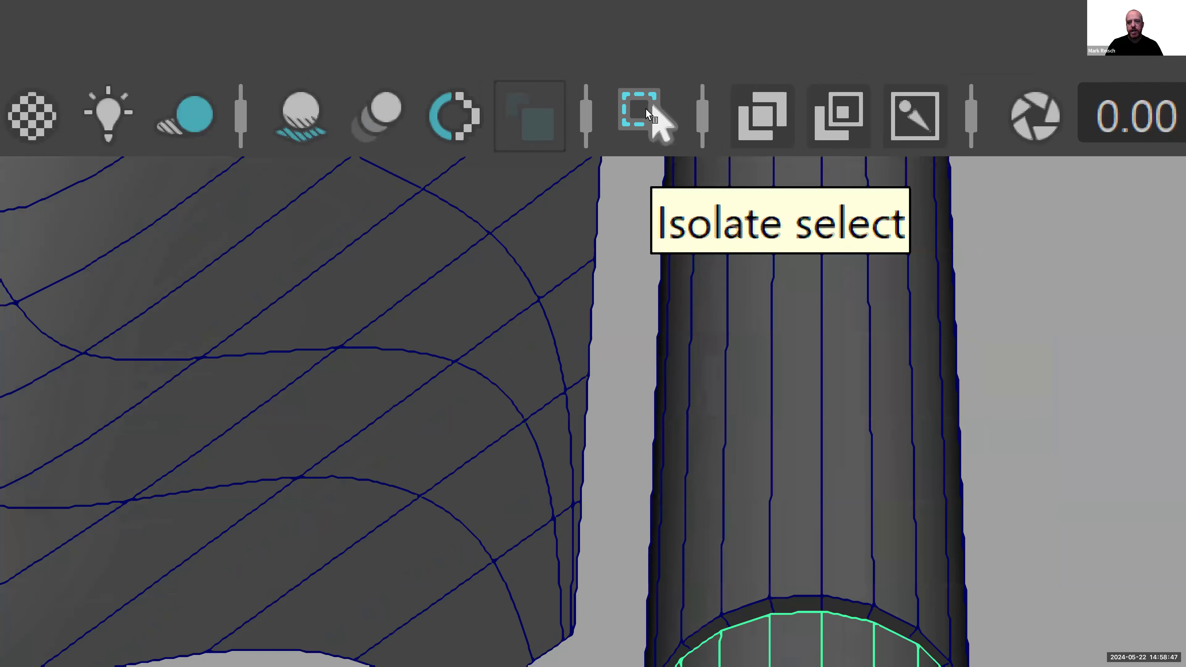
key(super+minus)
key(super+minus)
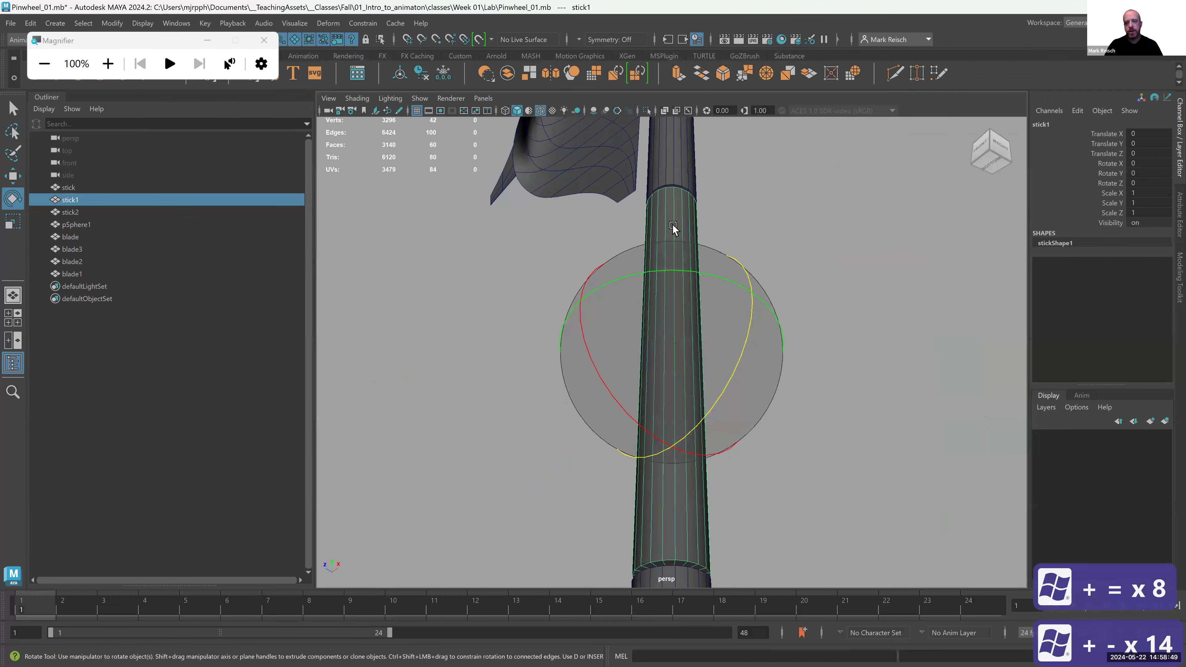
Step: Isolate the middle stick segment so that its bottom cap is exposed in the view
click(647, 111)
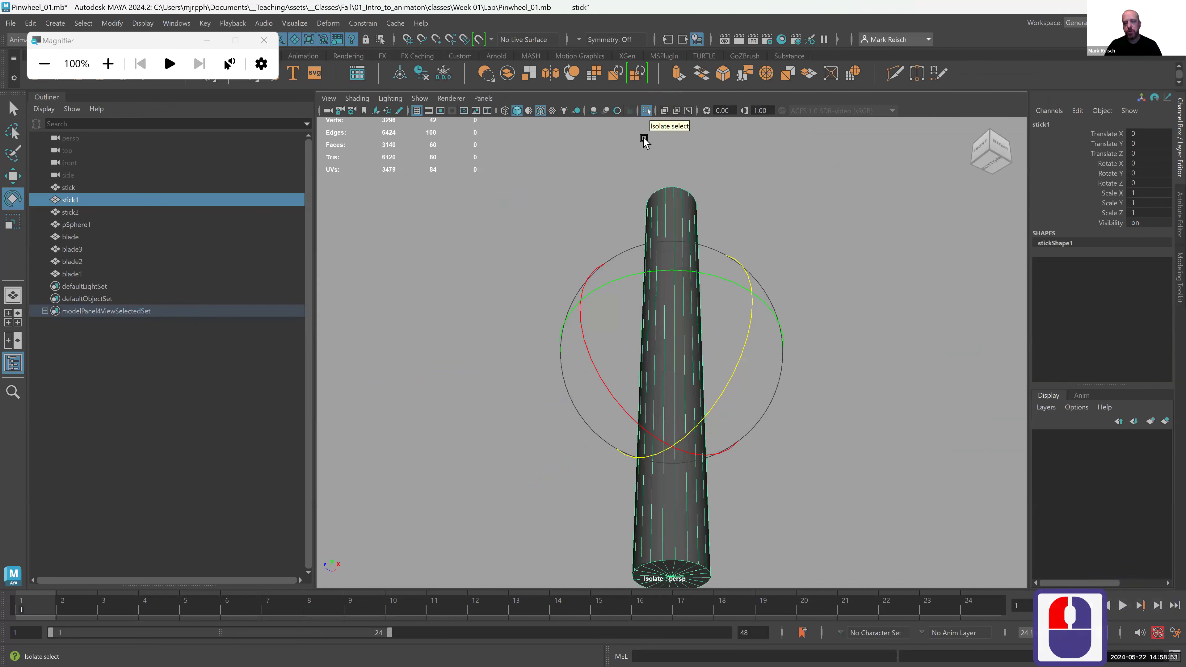
drag(680, 425, 669, 362)
alt+middle_drag(668, 362, 695, 377)
Step: Snap the middle stick segment's pivot to the center vertex of its bottom cap using point snapping
key(w)
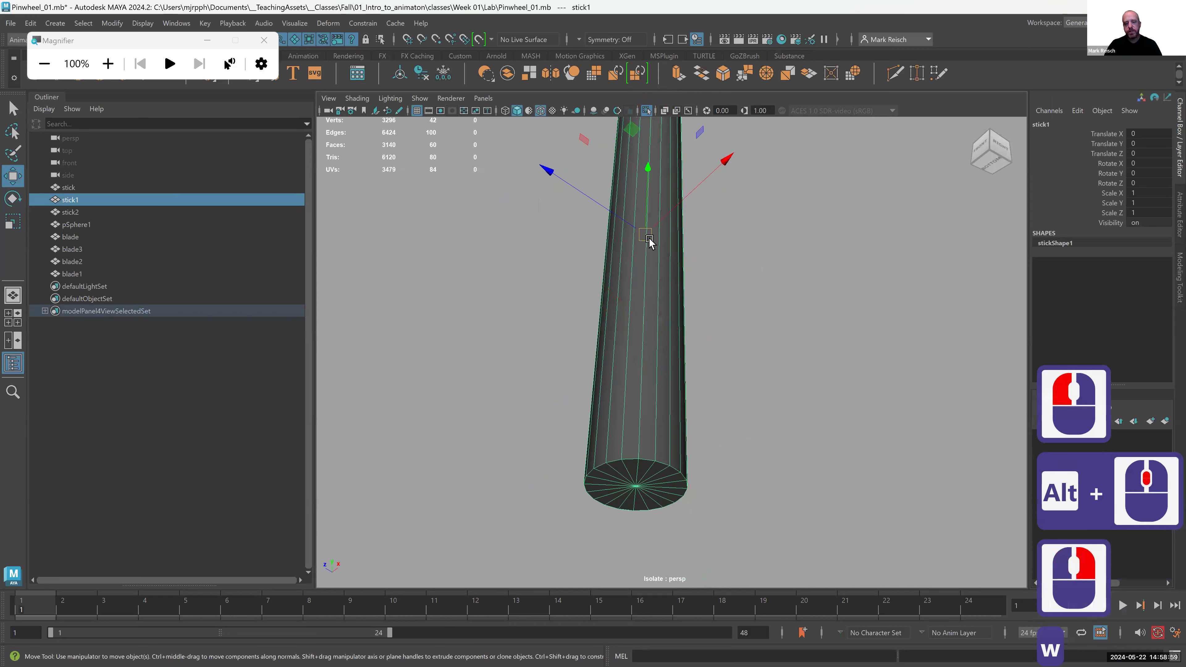
key(d)
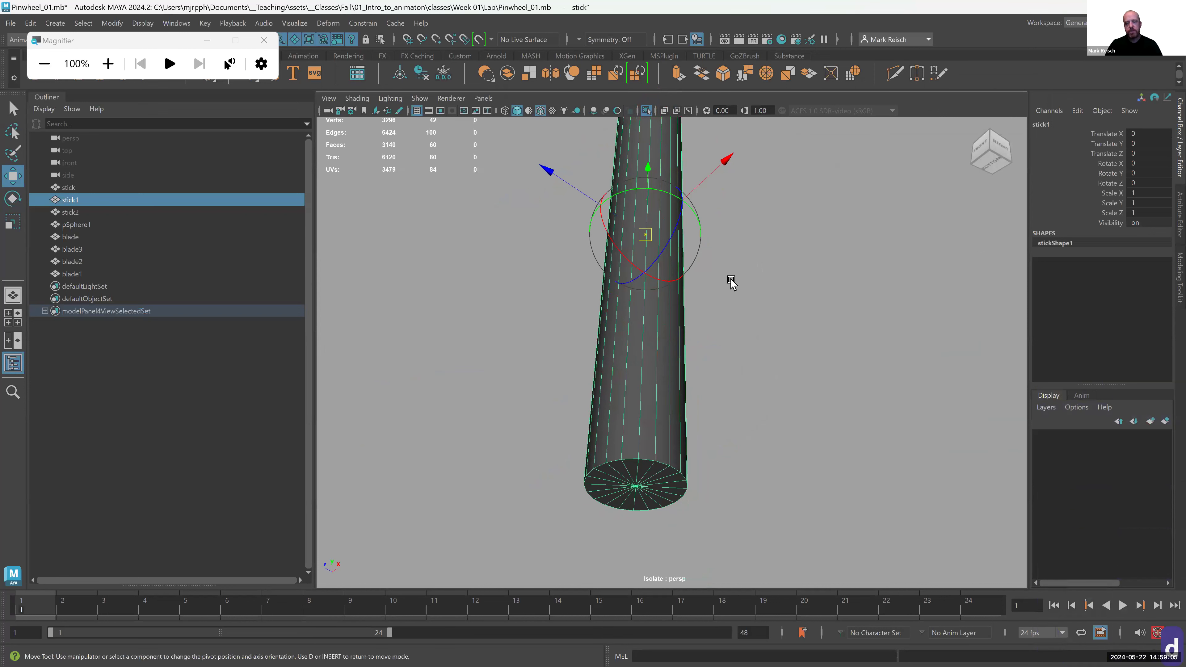
key(v)
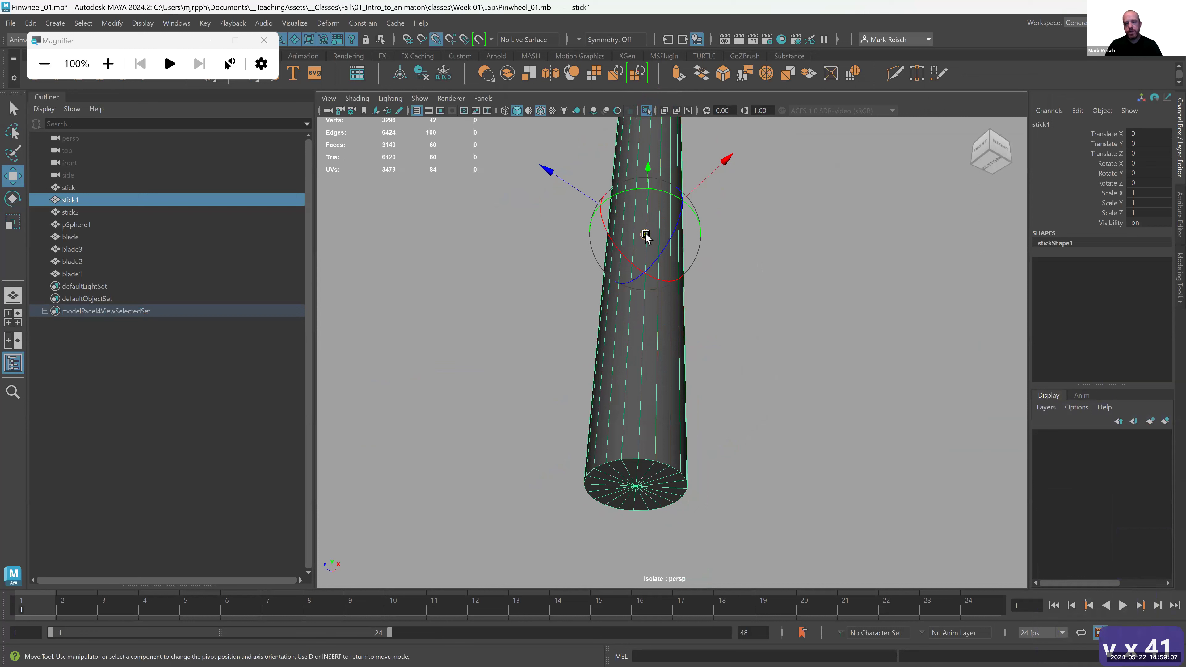
drag(646, 235, 643, 462)
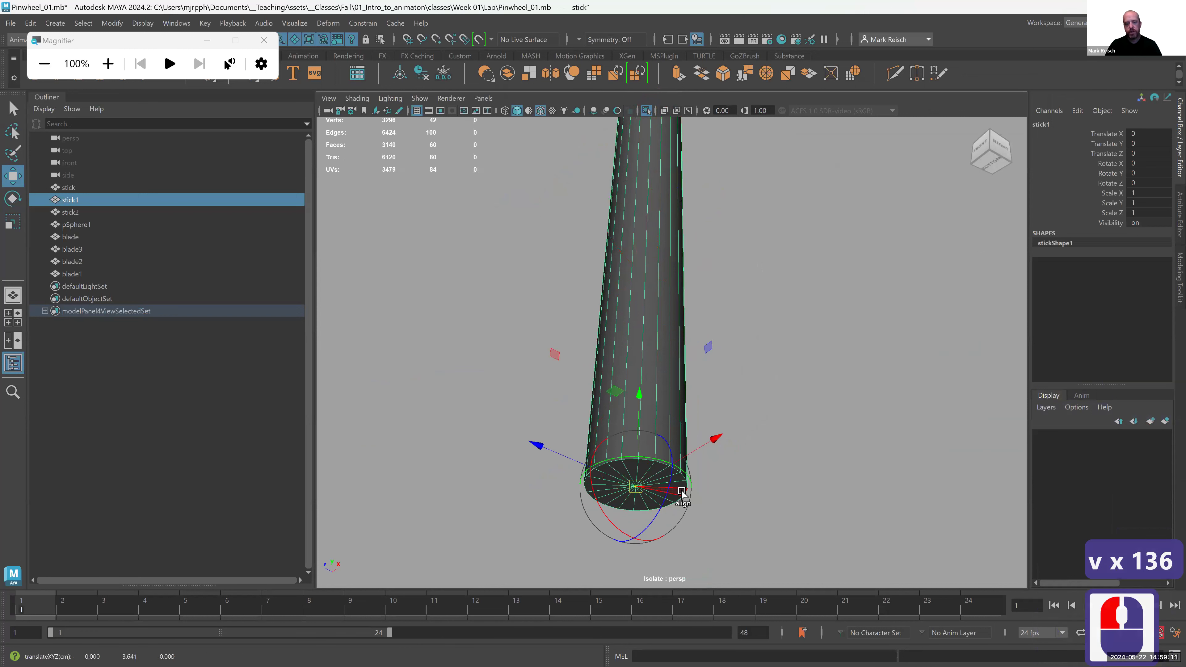
key(d)
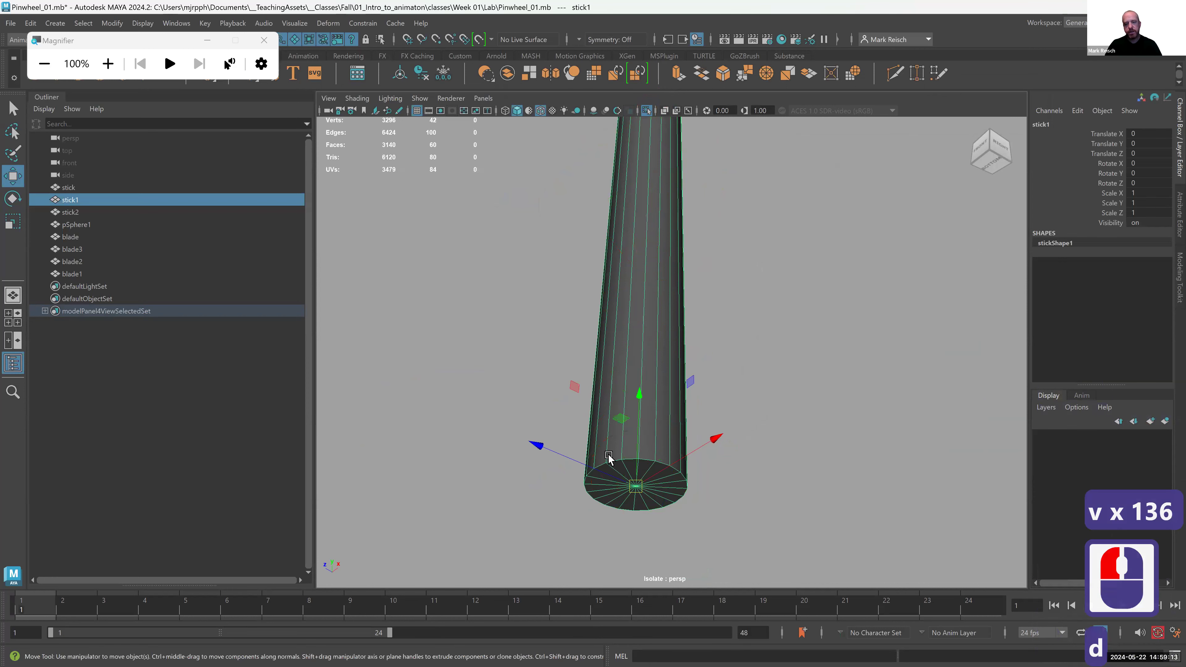
alt+drag(753, 481, 737, 413)
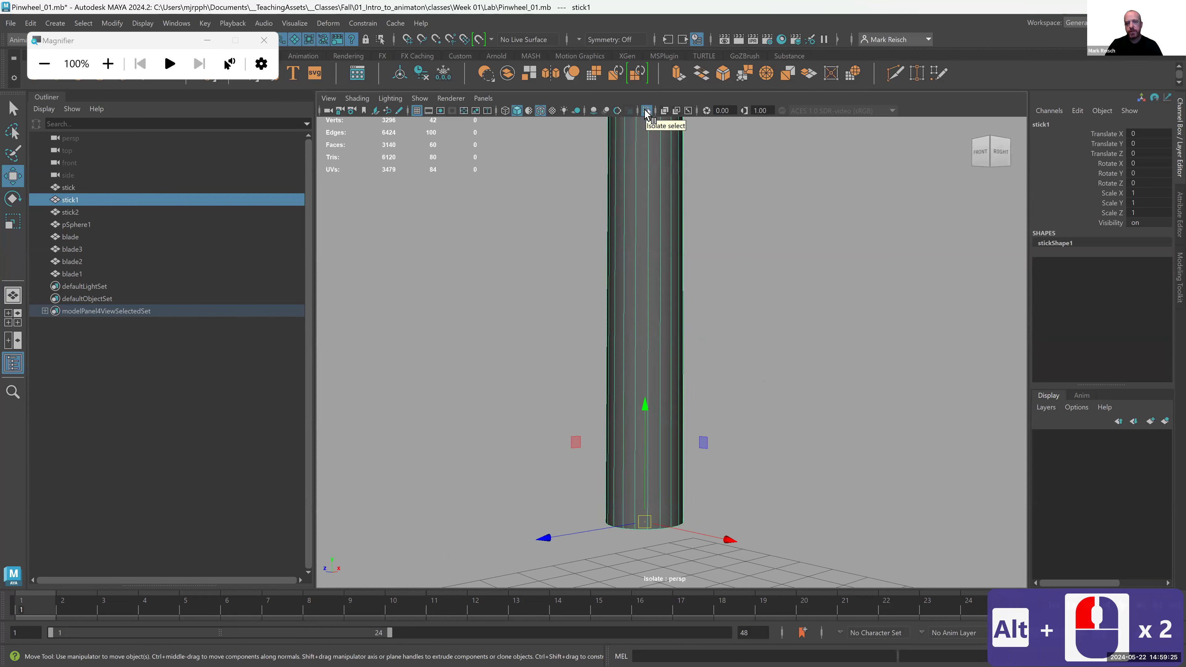
Step: Show all parts of the pinwheel again and select the top stick segment from behind
click(644, 110)
alt+right_drag(777, 320, 592, 233)
alt+drag(588, 340, 683, 296)
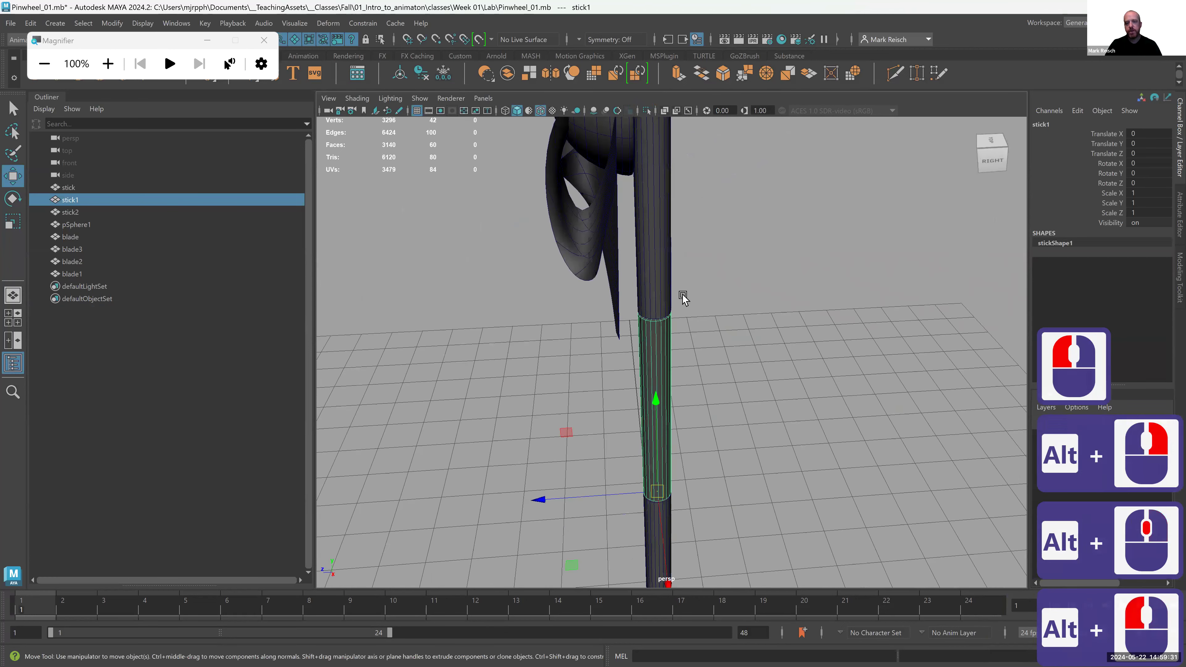
alt+drag(632, 444, 598, 365)
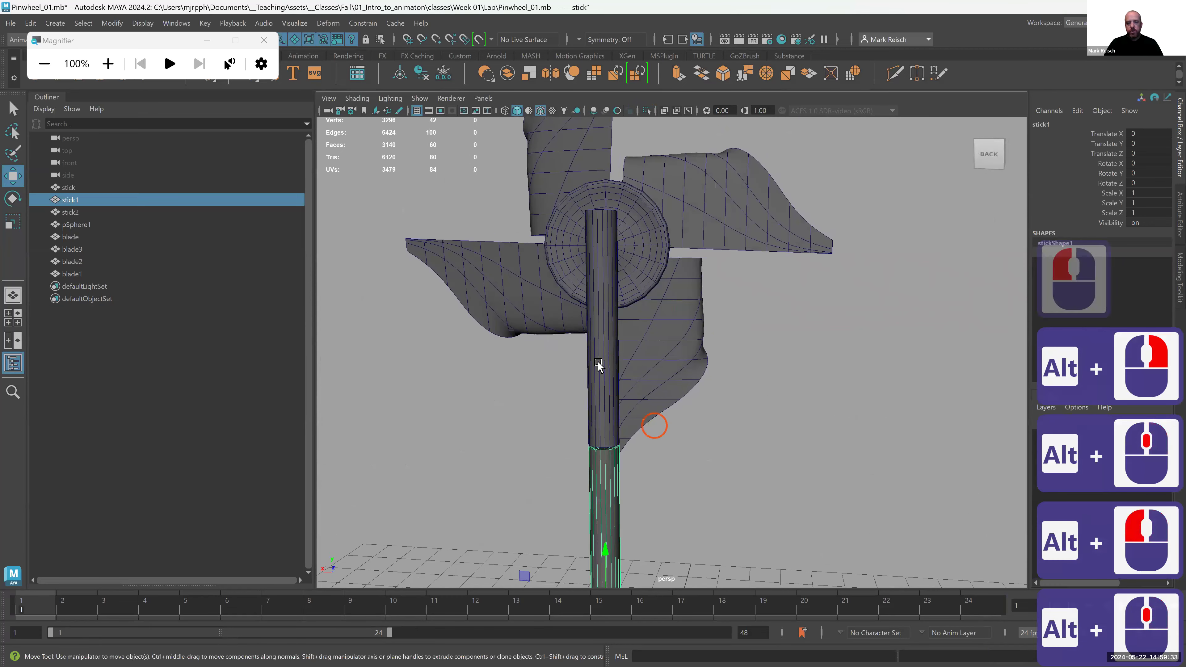
click(598, 363)
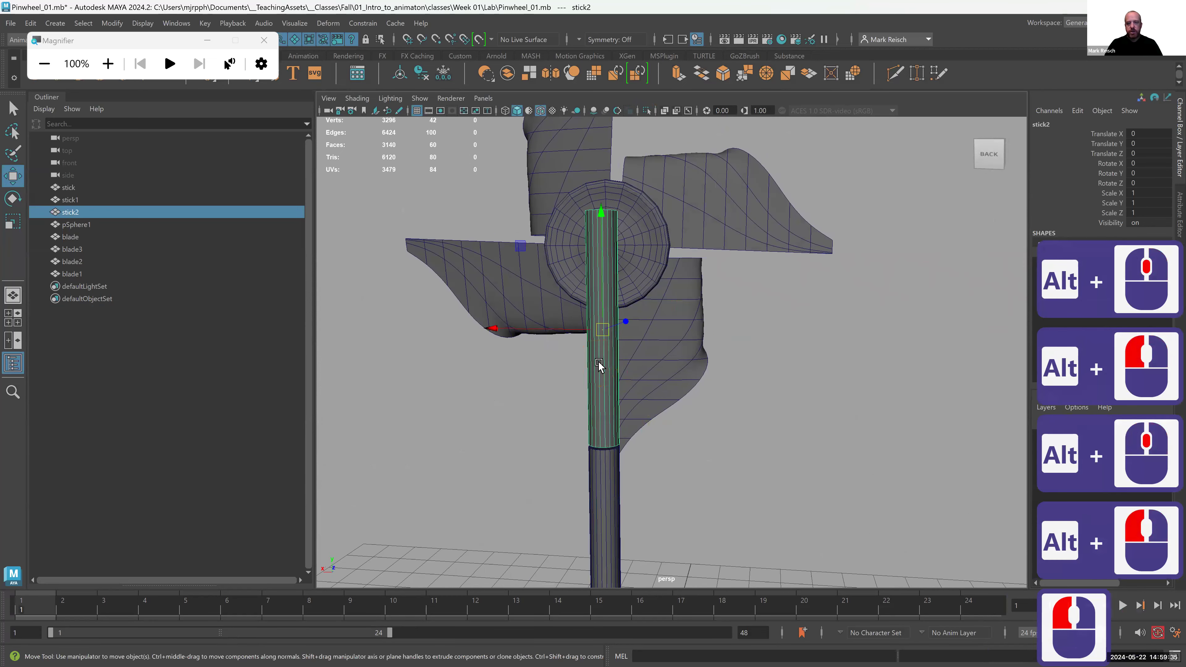
Step: Isolate the top stick segment and frame its full length in the perspective view
click(647, 110)
alt+drag(604, 387, 654, 386)
alt+right_drag(653, 386, 668, 446)
alt+drag(668, 446, 698, 437)
Step: Snap the top stick segment's pivot to the center vertex of its bottom cap using point snapping
key(d)
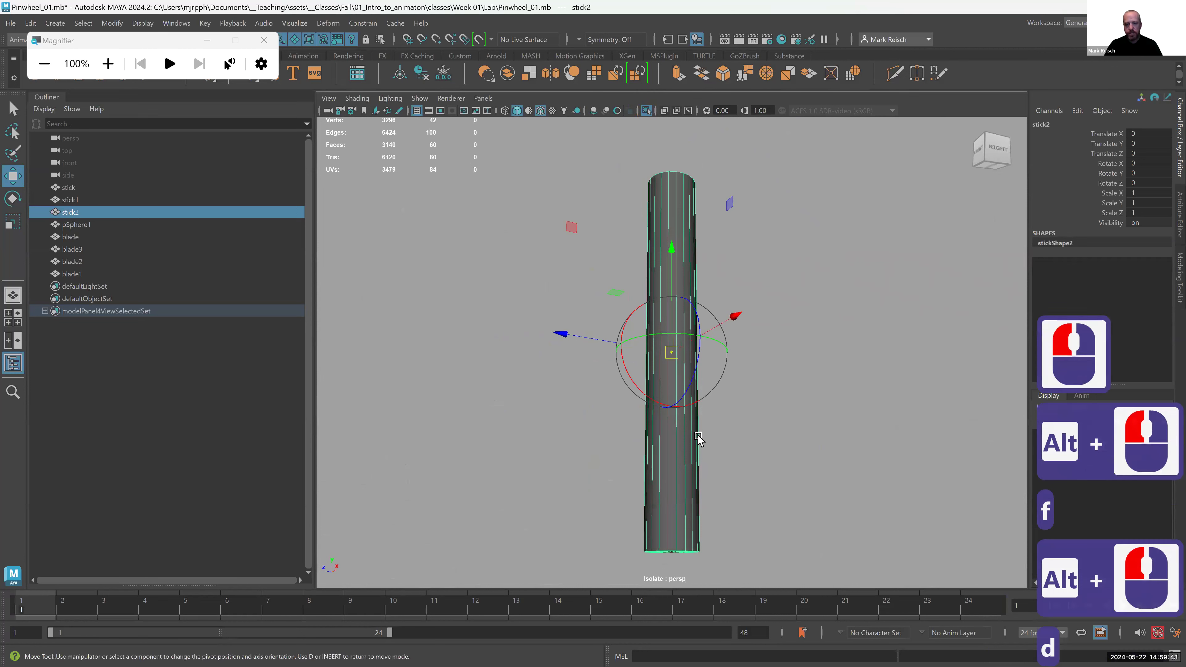
key(v)
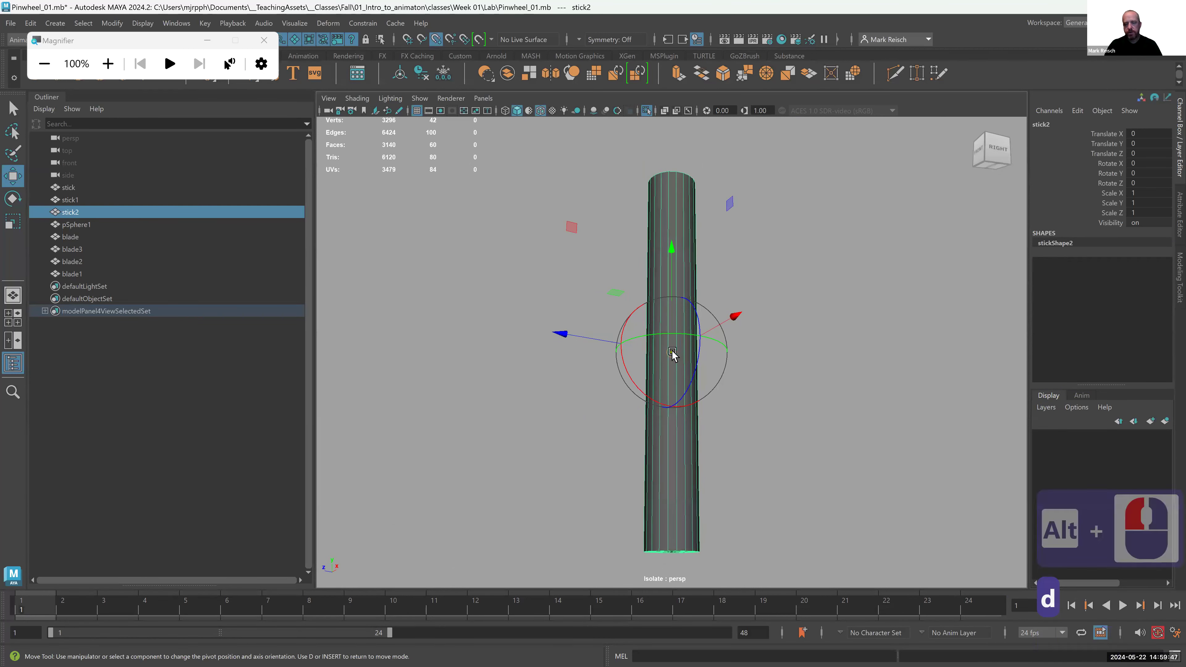
drag(672, 352, 733, 532)
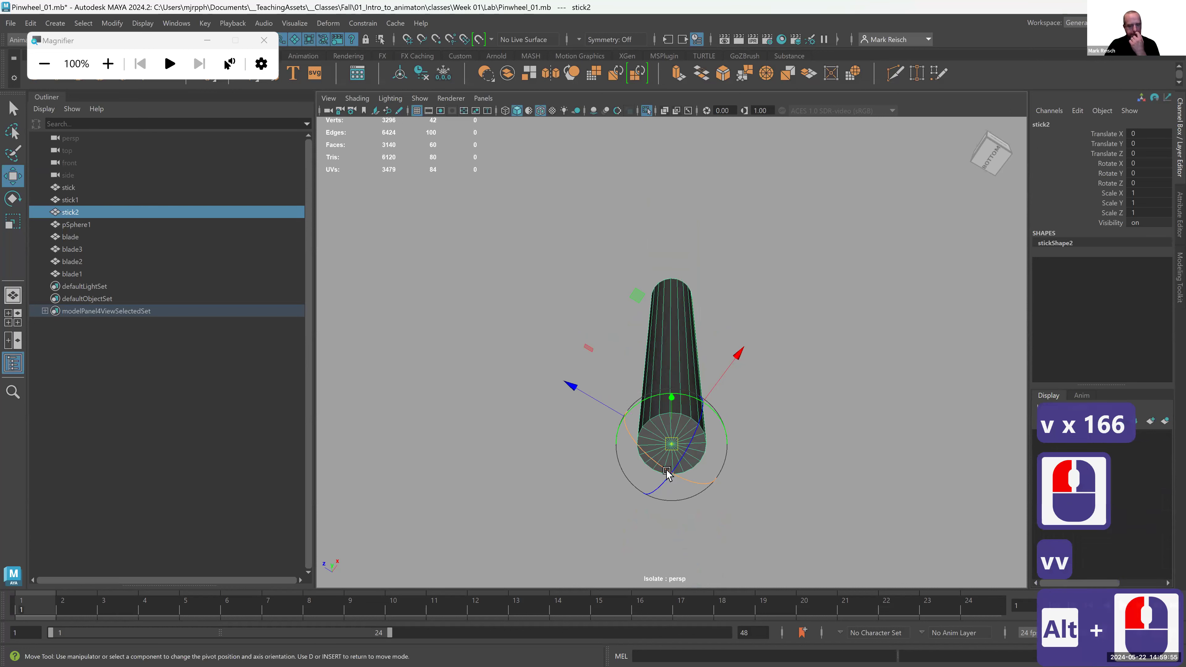
key(d)
alt+drag(677, 408, 663, 101)
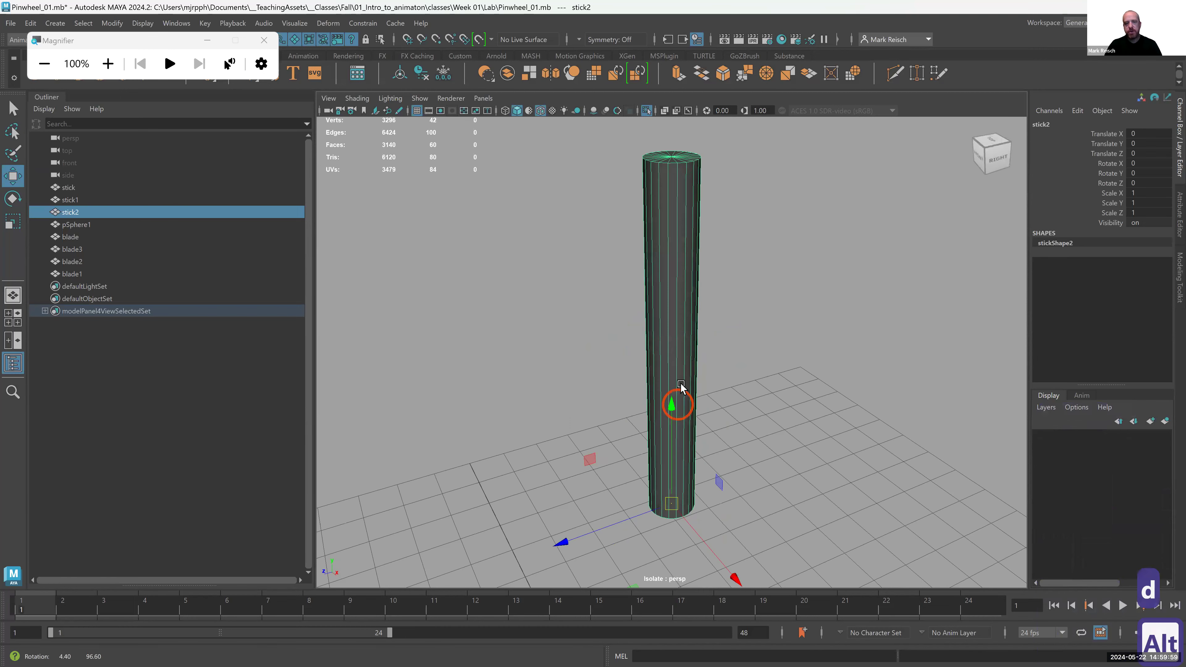
Step: Turn off isolation of the top stick segment and bring all three stick segments into view from behind
click(647, 110)
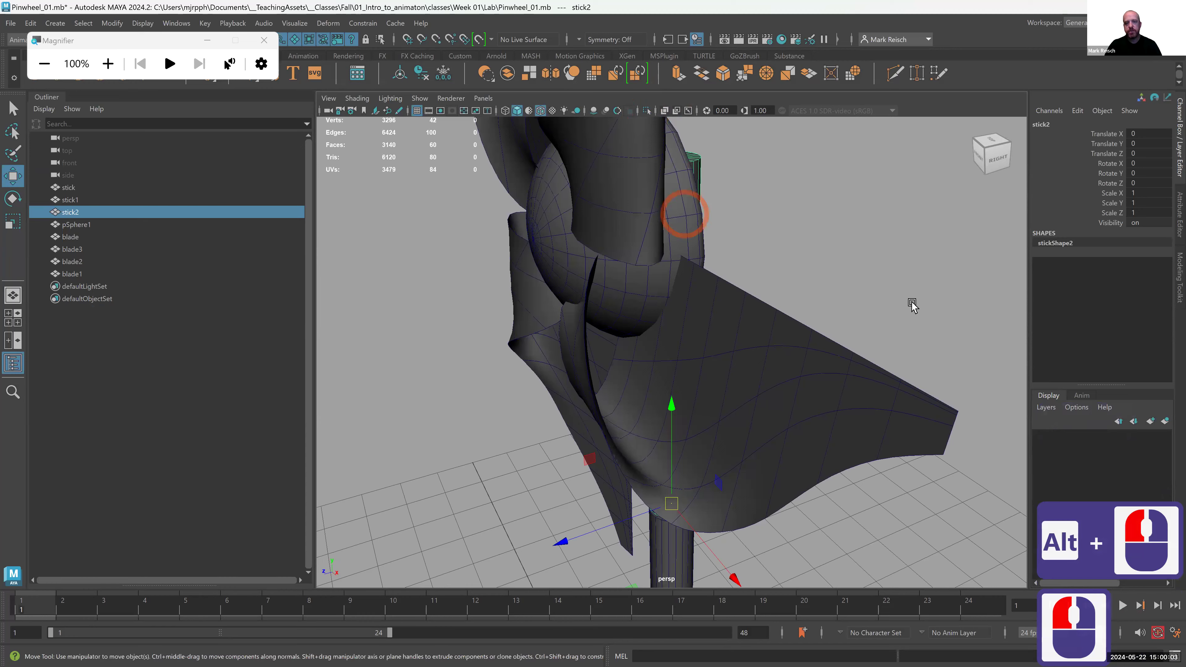
mouse_move(819, 321)
alt+mouse_down()
mouse_move(841, 323)
mouse_move(818, 323)
alt+mouse_up()
alt+right_drag(583, 252, 600, 254)
alt+drag(600, 254, 717, 363)
alt+middle_drag(718, 363, 715, 225)
alt+drag(495, 303, 636, 292)
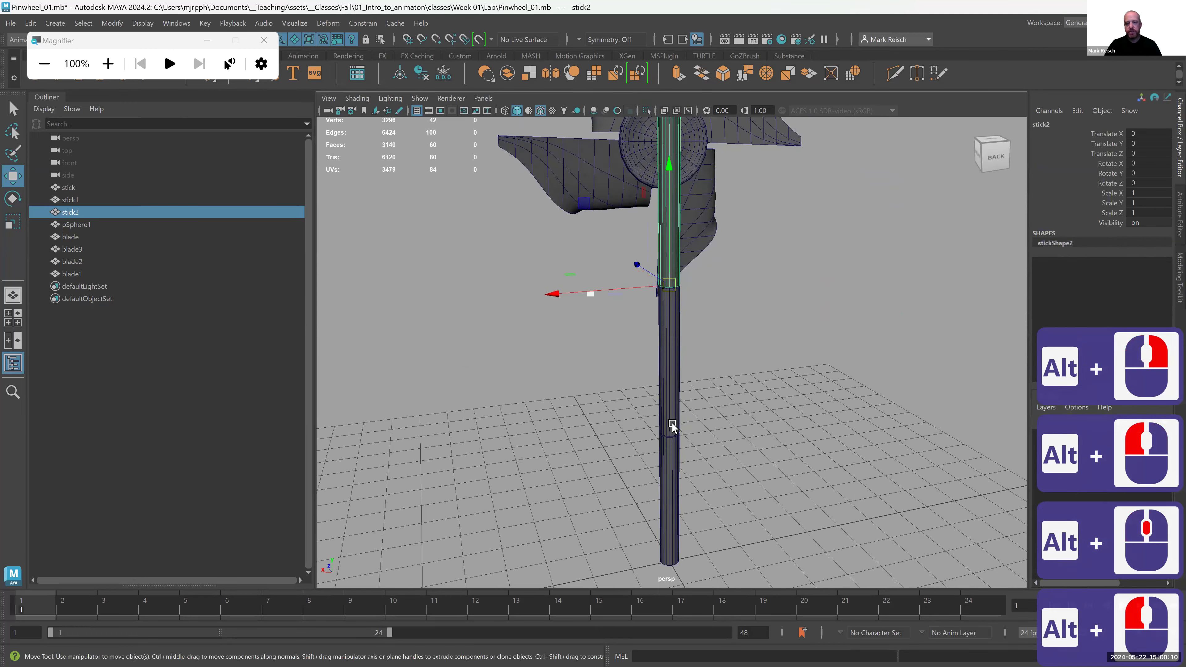
Step: Select stick, stick1 and stick2 together, try rotating them about Z, and undo the rotation
click(673, 461)
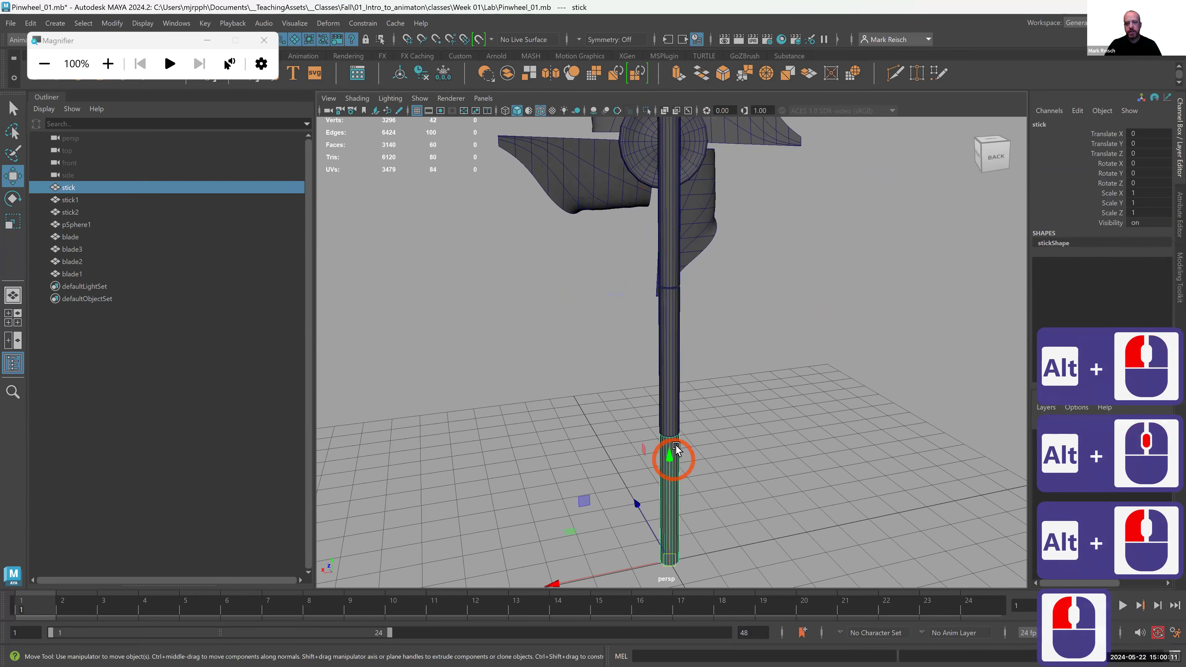
shift+click(669, 329)
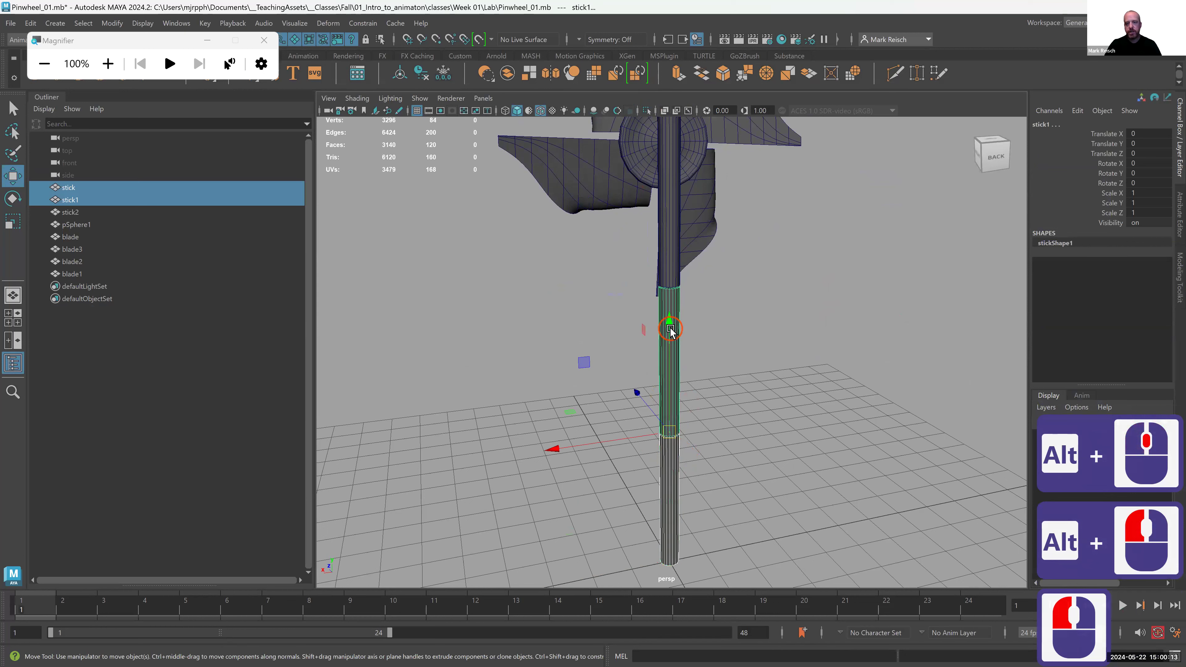
shift+click(673, 248)
shift+click(700, 450)
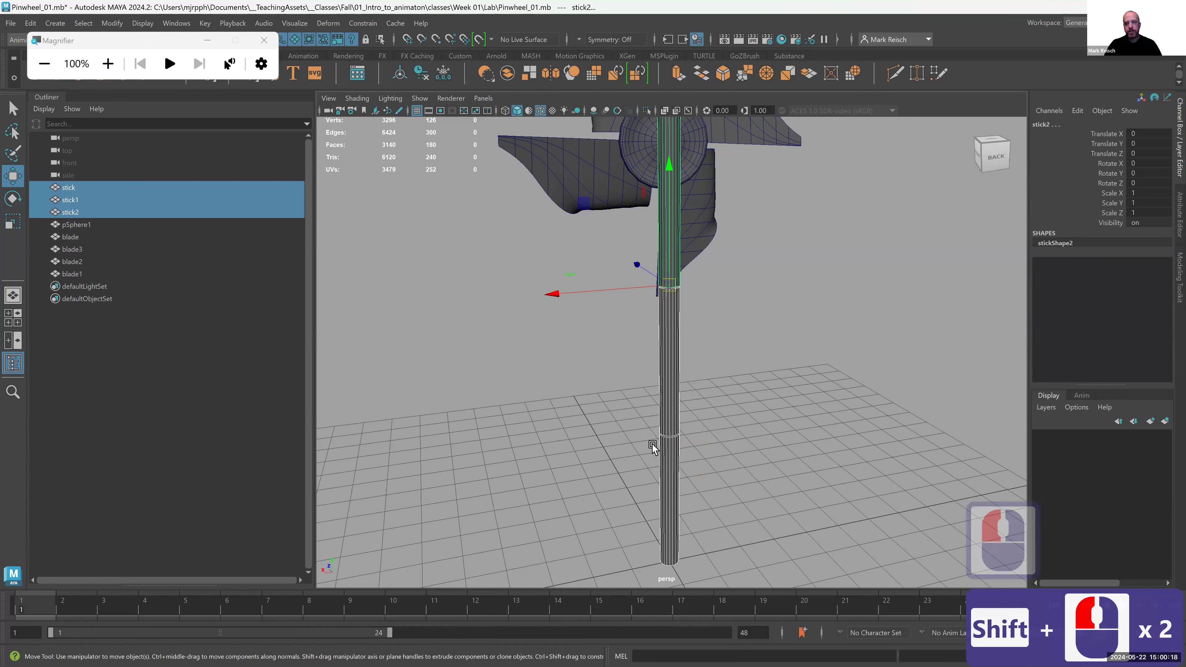
key(e)
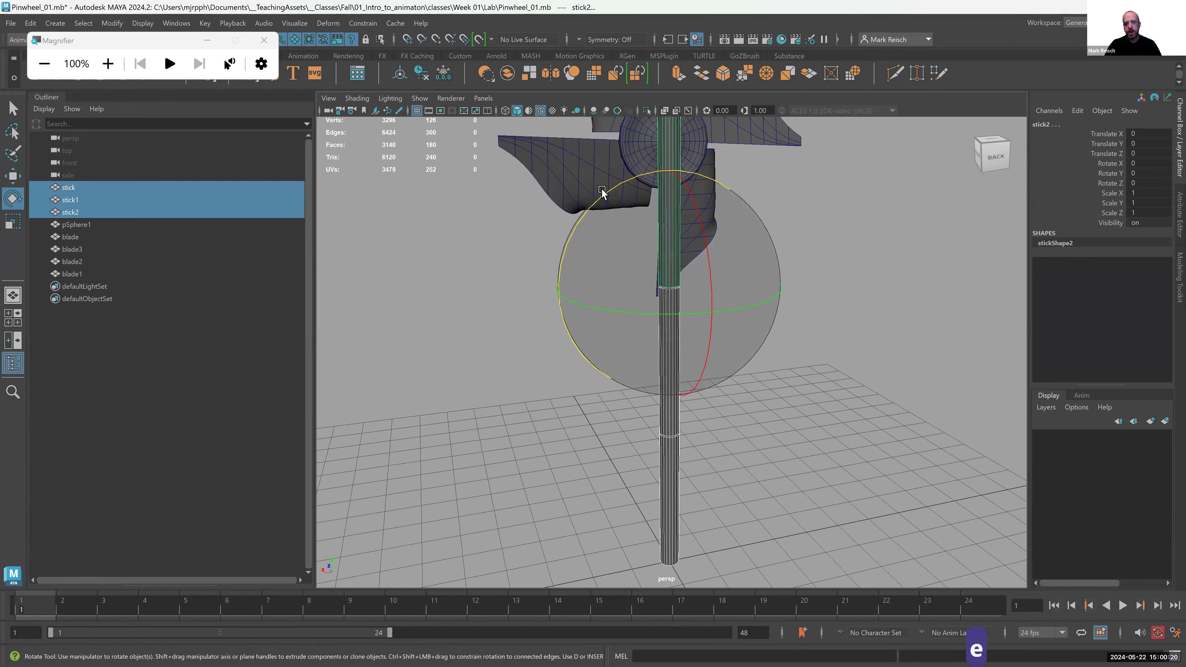
drag(608, 192, 657, 224)
key(ctrl+z)
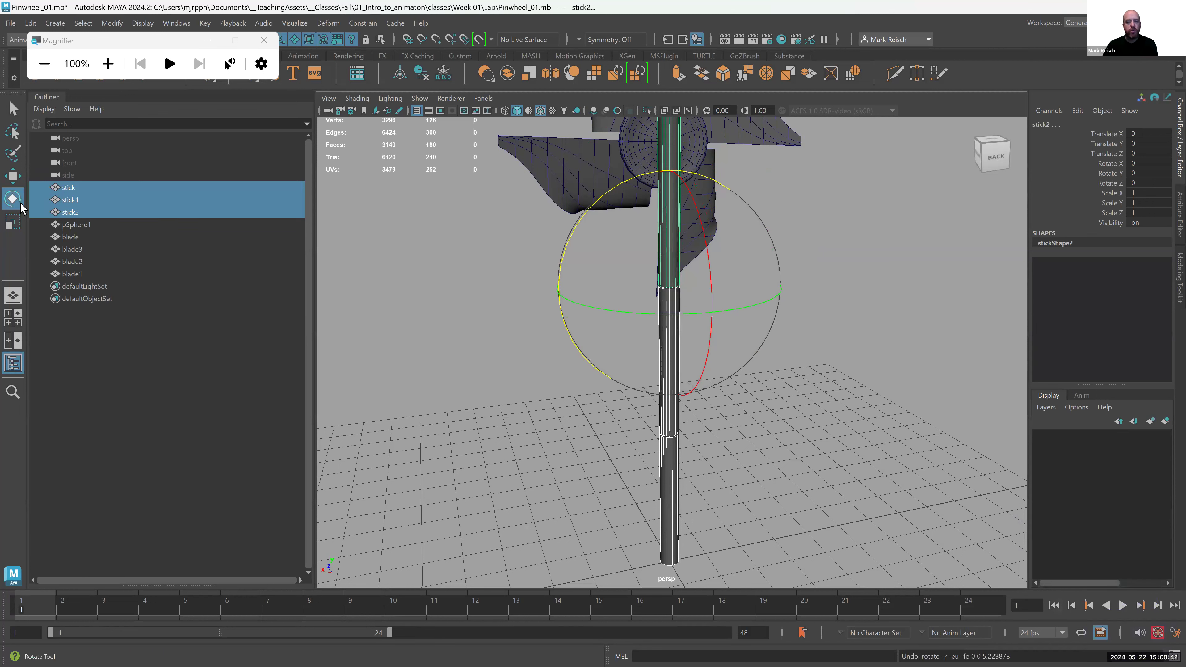
Step: Select only stick2, narrow the Outliner to enlarge the viewport, and reframe the stick in view
click(76, 213)
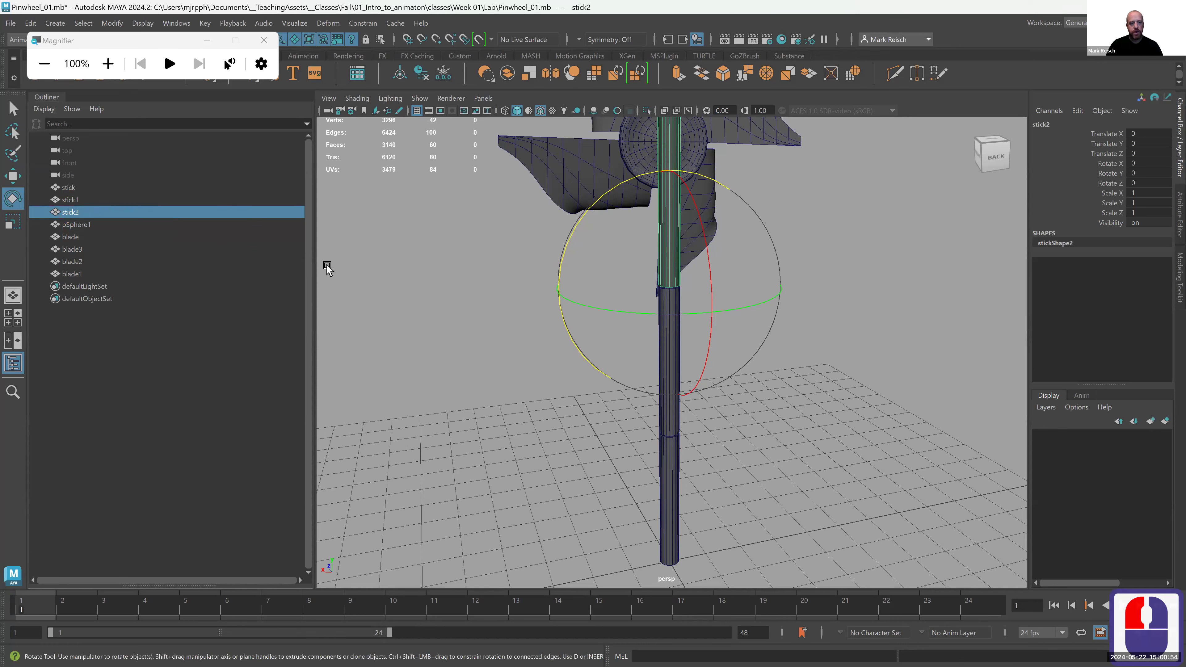
drag(315, 249, 114, 233)
alt+middle_drag(283, 266, 18, 218)
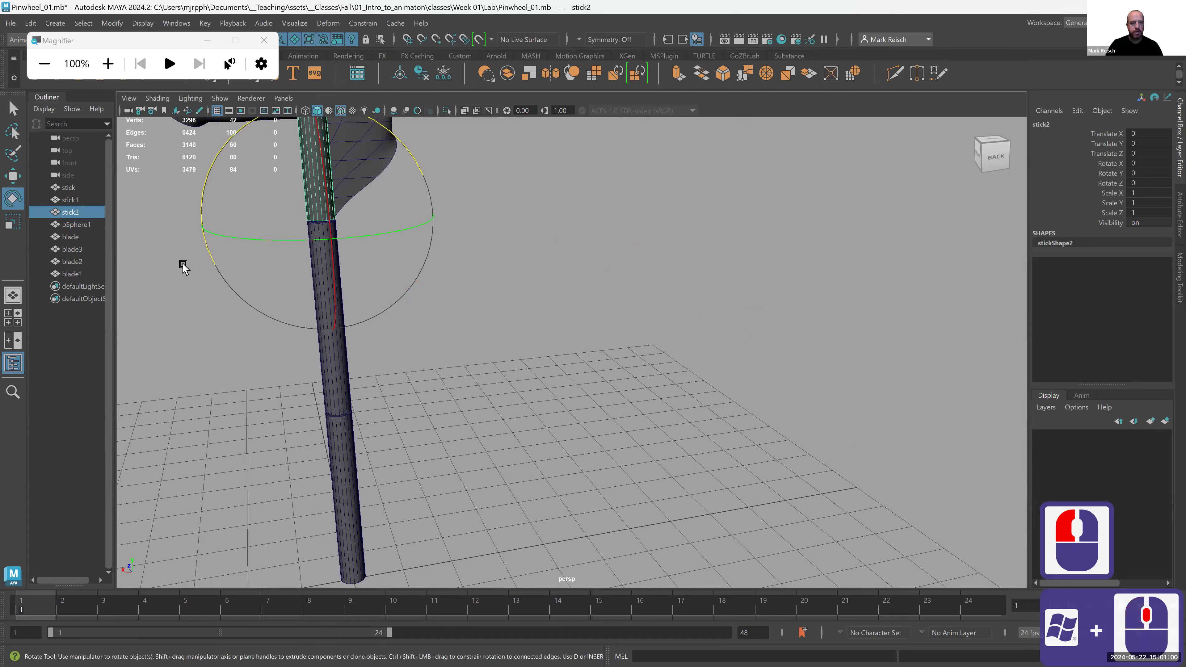
alt+middle_drag(189, 266, 220, 268)
alt+right_drag(220, 268, 71, 259)
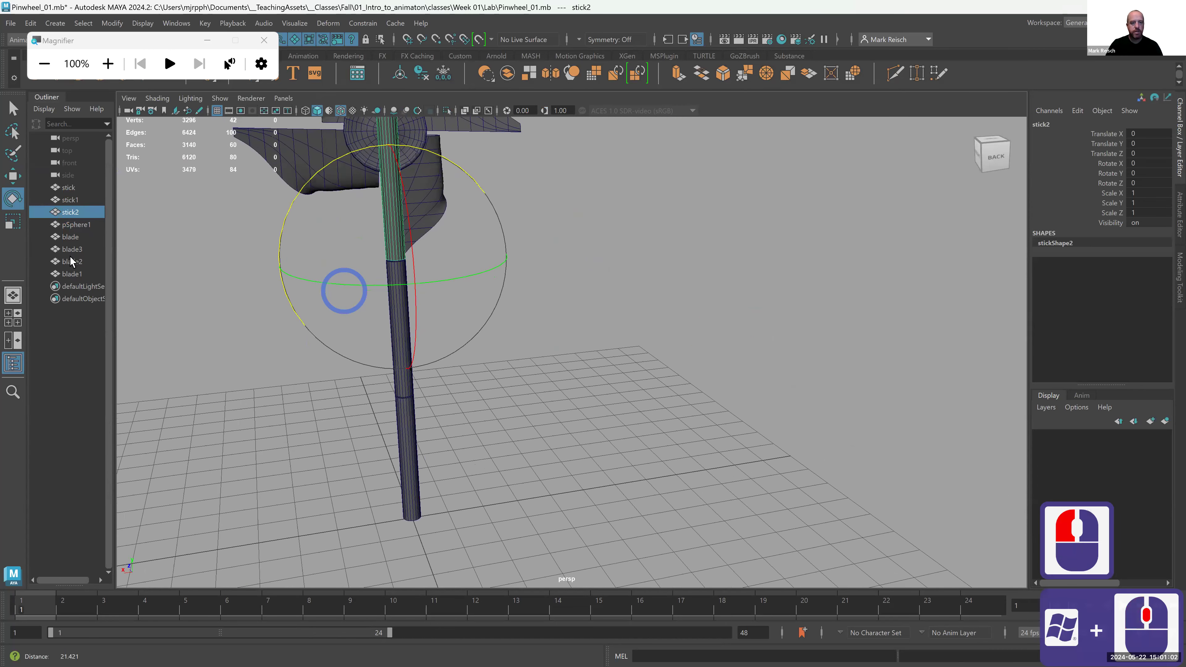
alt+drag(180, 265, 70, 290)
alt+middle_drag(70, 286, 71, 292)
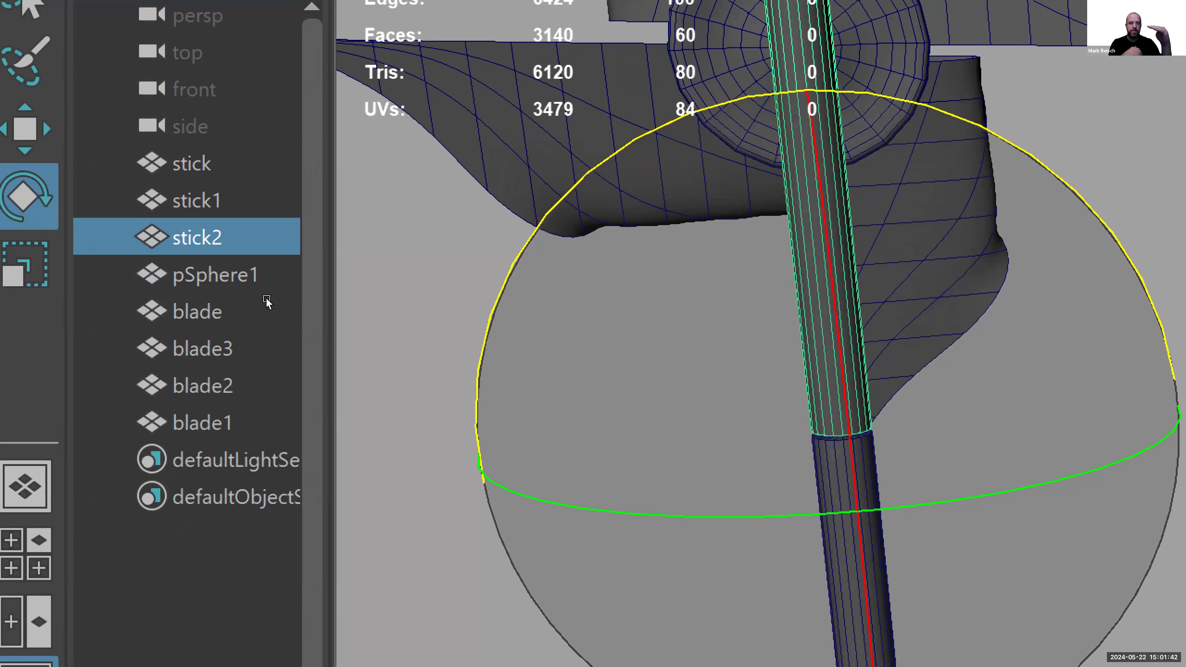
Step: Parent stick2 under stick1 in the Outliner hierarchy
click(138, 219)
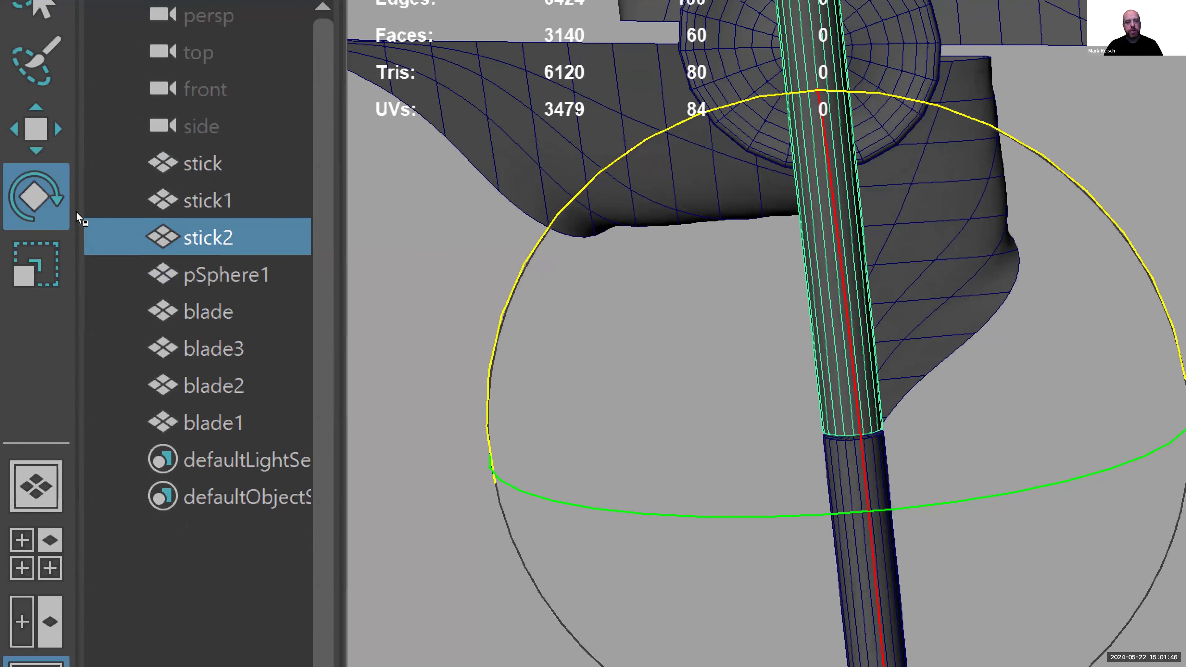
middle_drag(222, 238, 220, 201)
middle_drag(74, 201, 74, 201)
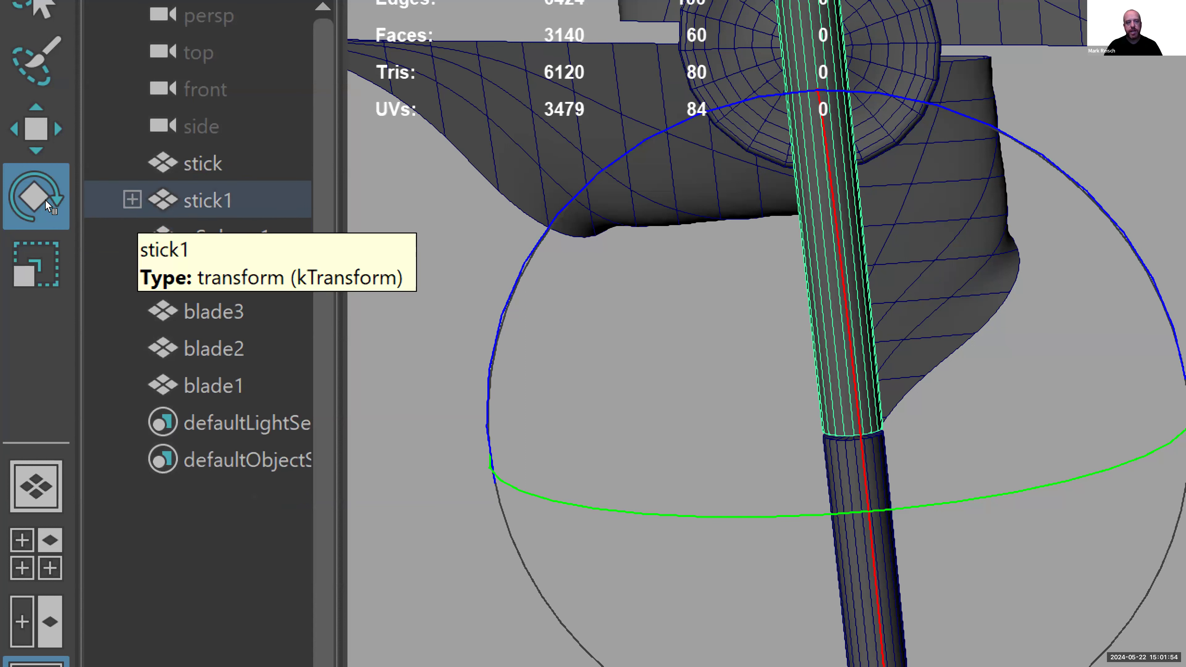
Step: Expand the stick1 hierarchy to check its child stick2, and select the parent stick1 alone to see both segments highlighted
click(132, 200)
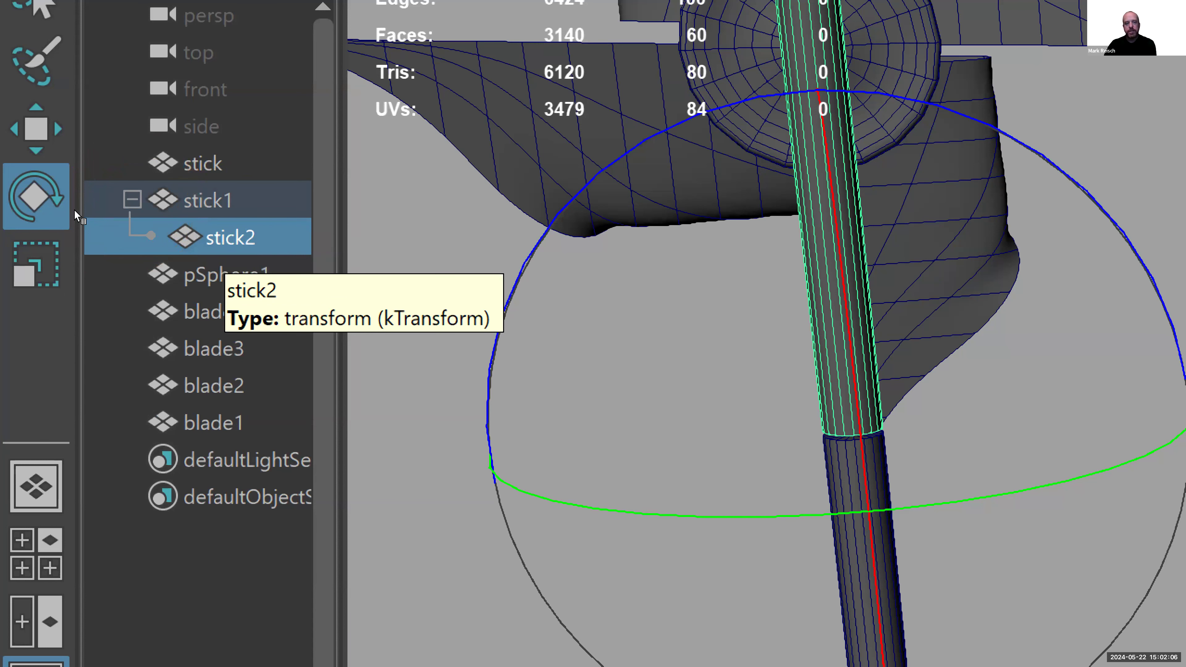
click(221, 209)
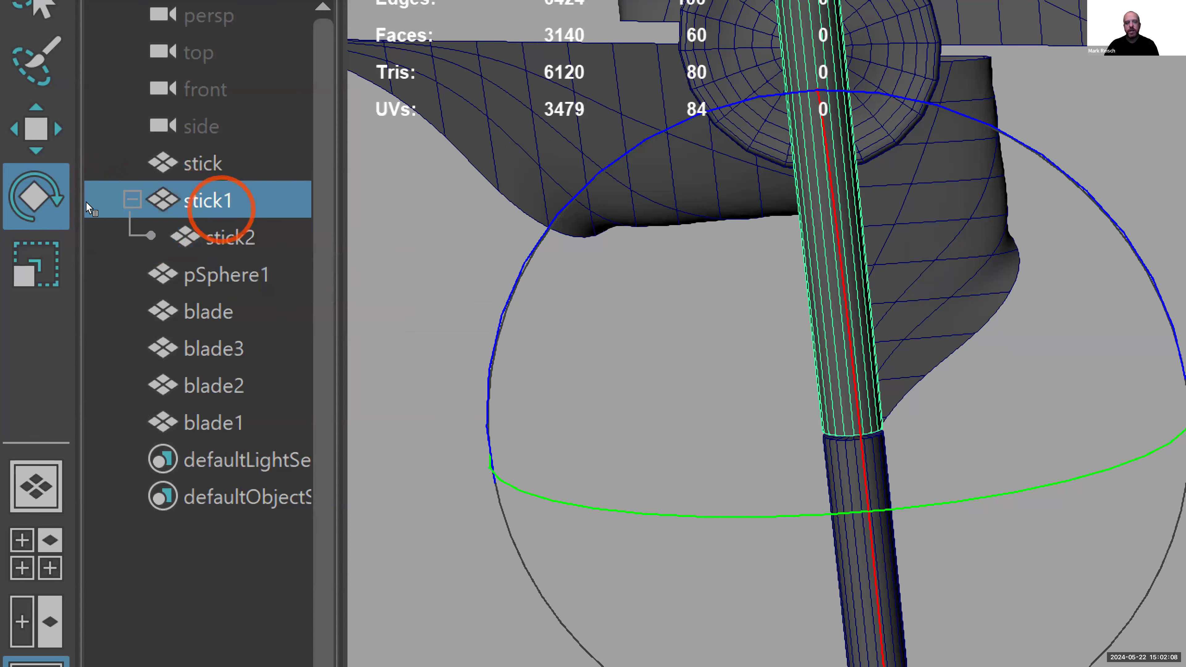
scroll(860, 404, down, 3)
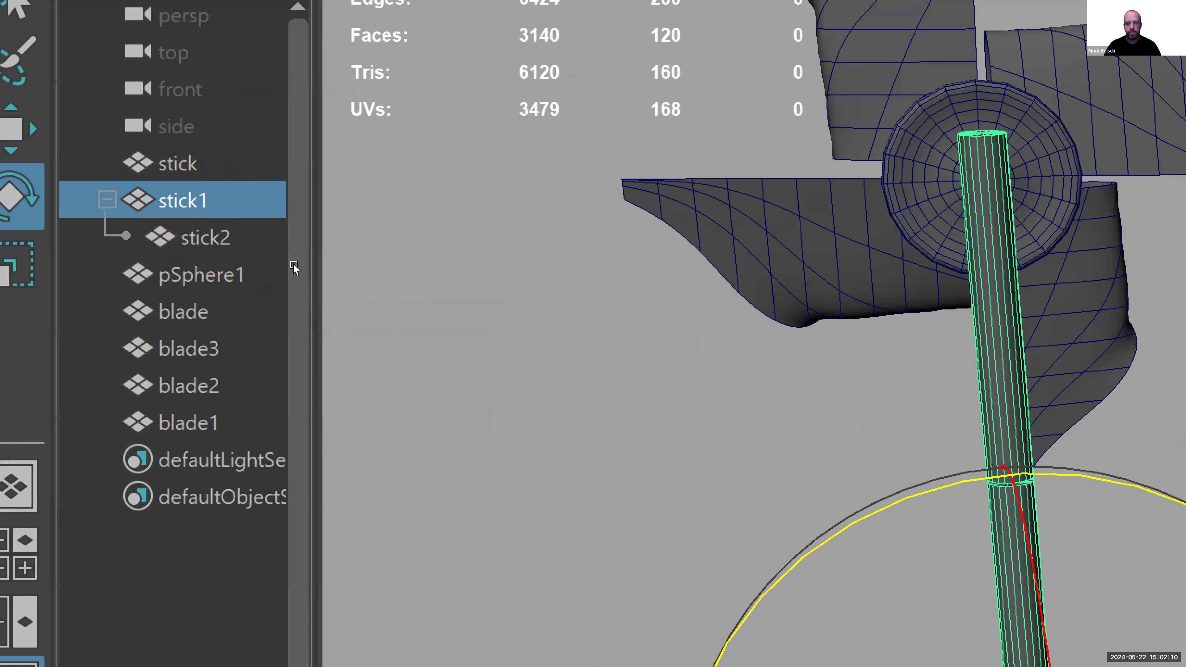
scroll(859, 404, down, 1)
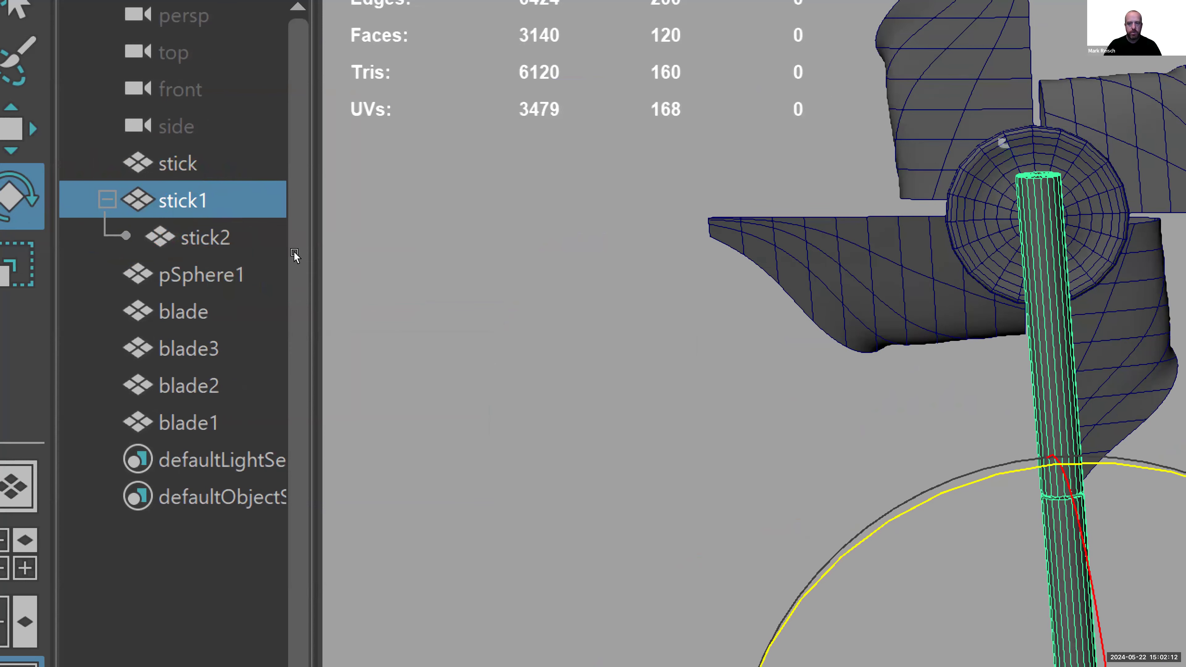
alt+middle_drag(1132, 524, 586, 254)
scroll(586, 254, down, 2)
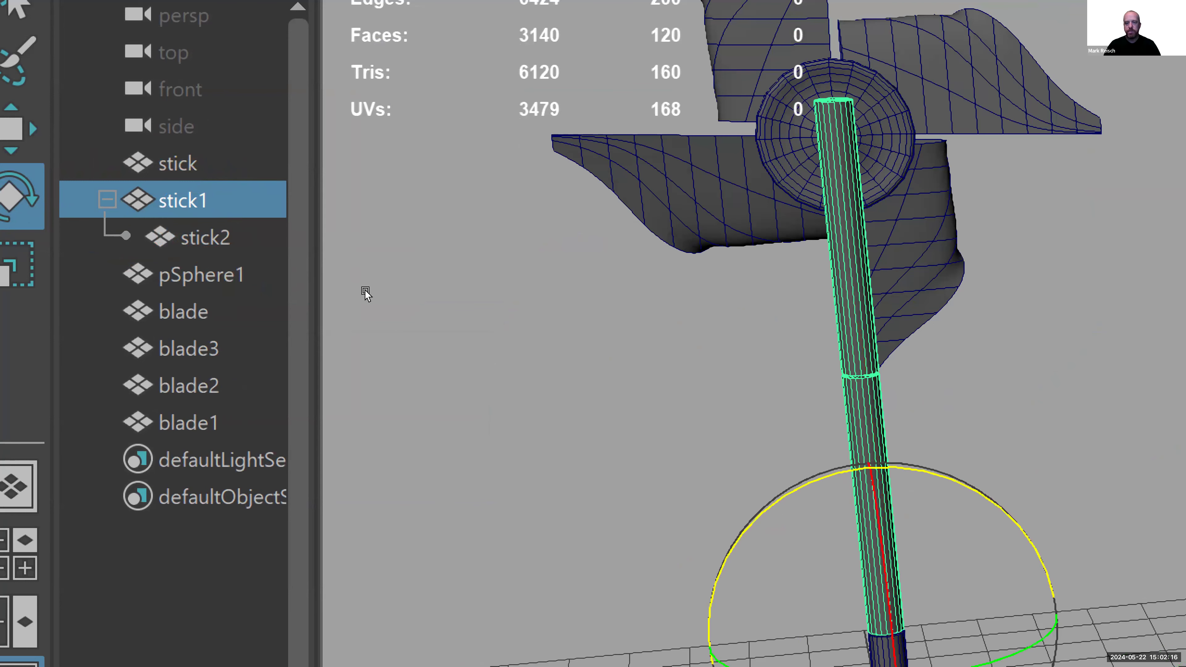
Step: Add stick2 to the stick1 selection and try rotating both segments together
shift+click(783, 279)
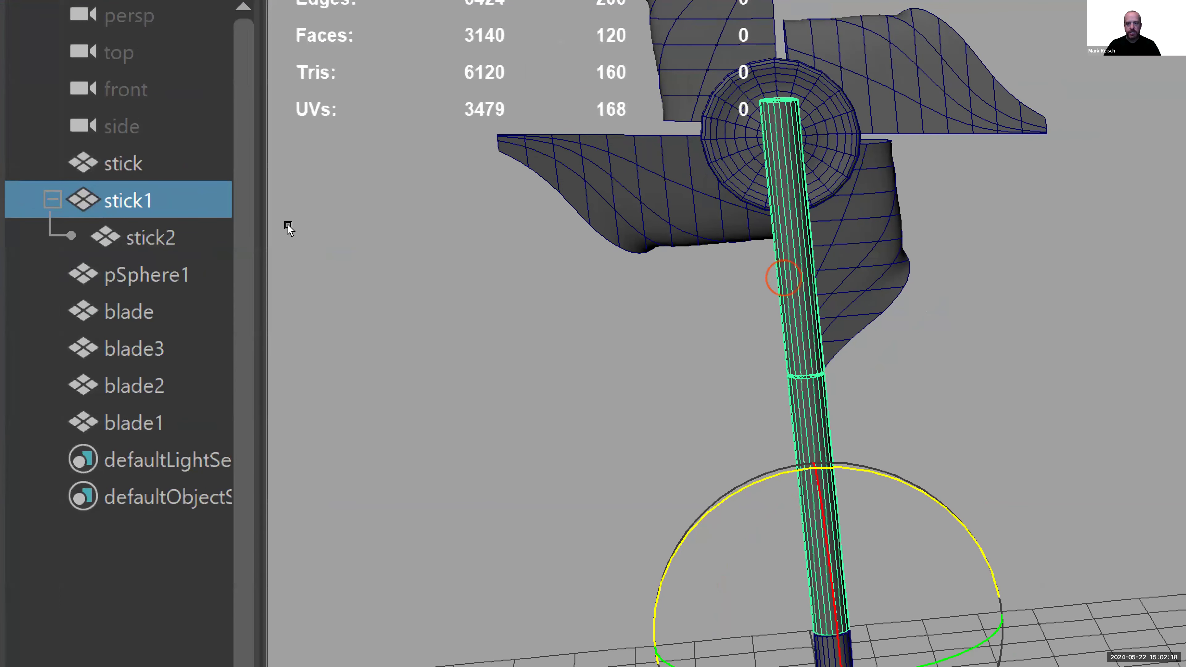
drag(715, 217, 696, 271)
drag(246, 237, 276, 234)
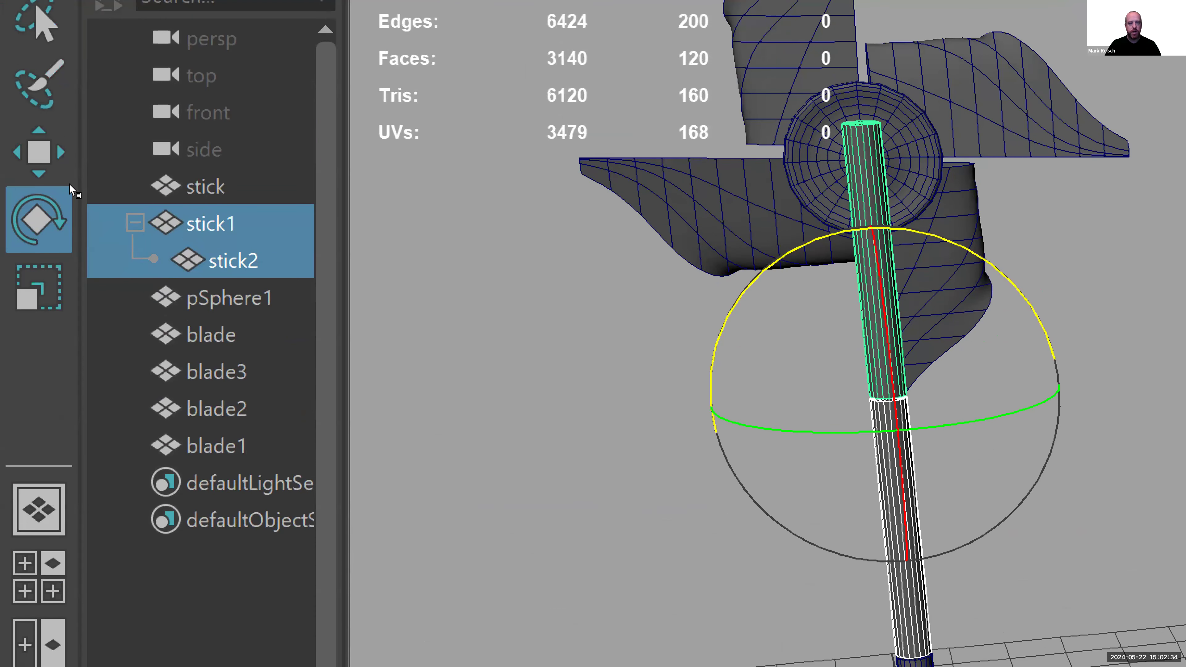
Step: Parent stick1, together with its child stick2, under the bottom segment stick
click(210, 183)
click(222, 225)
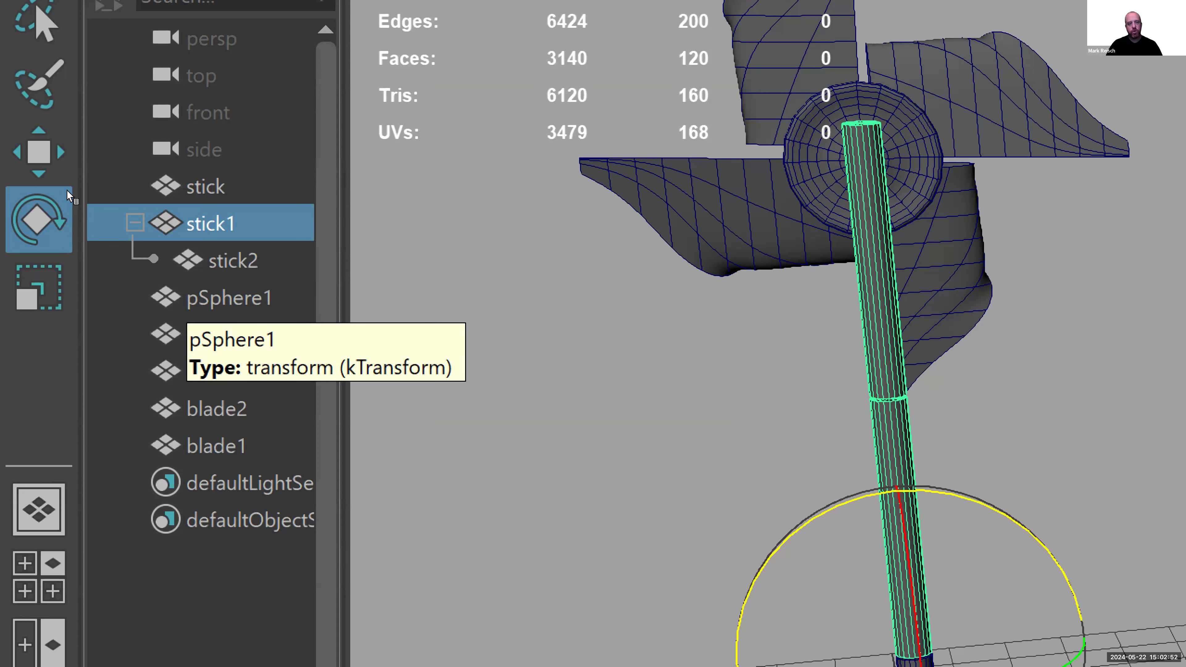
ctrl+click(201, 186)
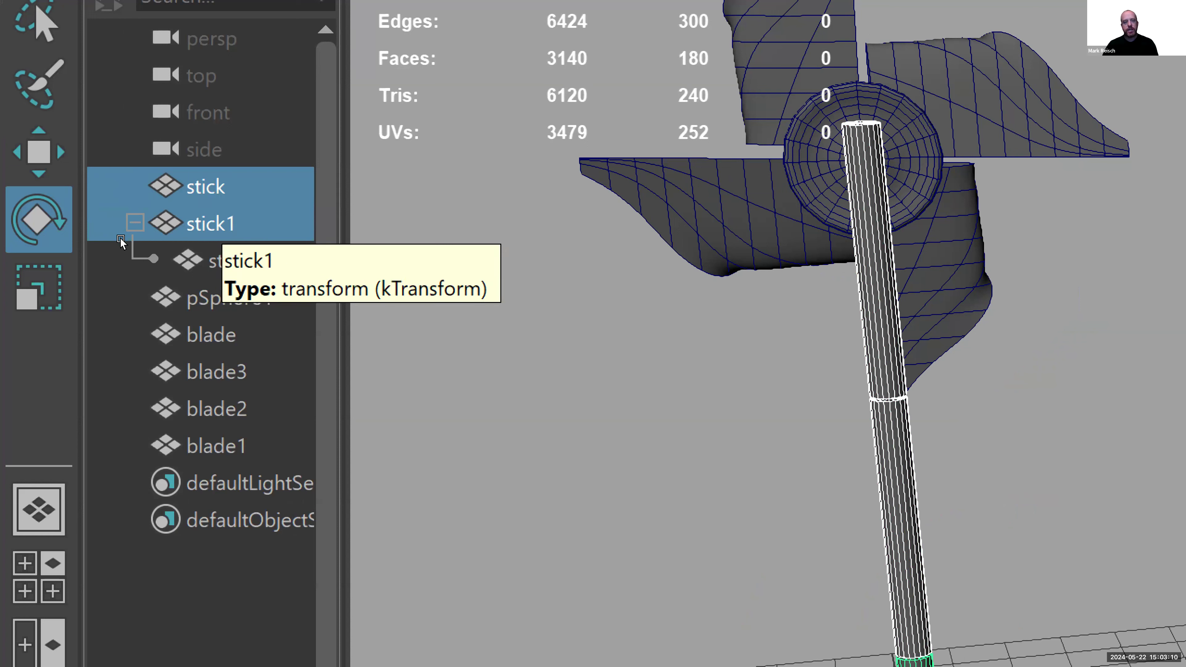
key(p)
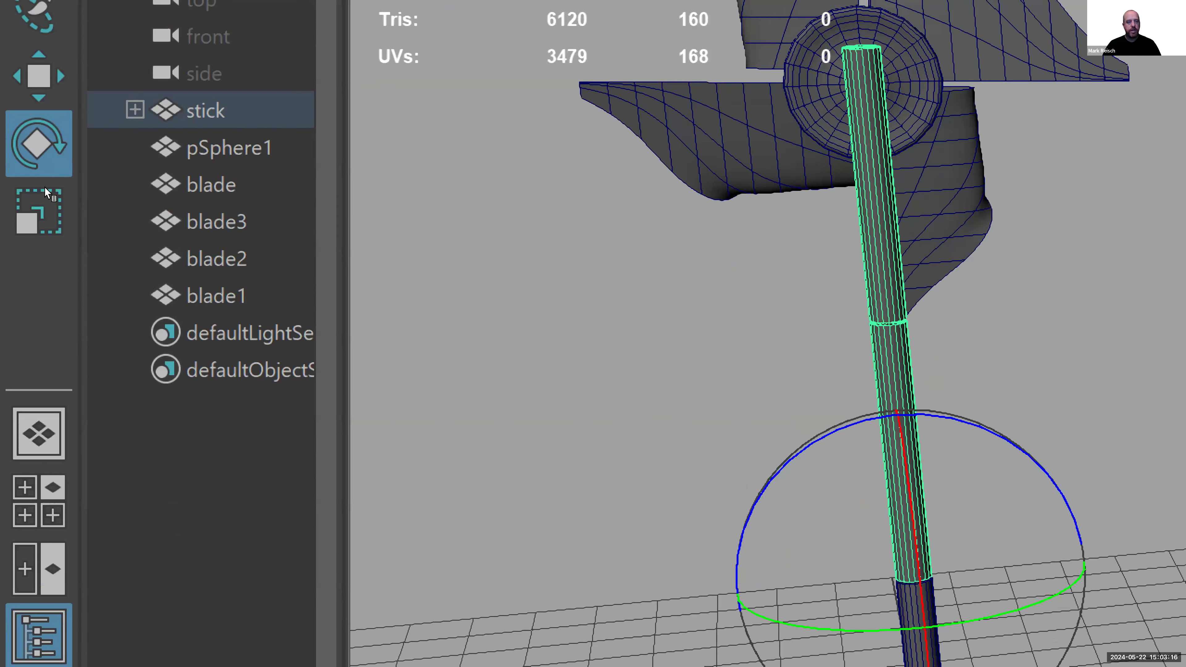
Step: Expand and collapse the stick hierarchy in the Outliner to check the nesting of stick1 and stick2
click(134, 109)
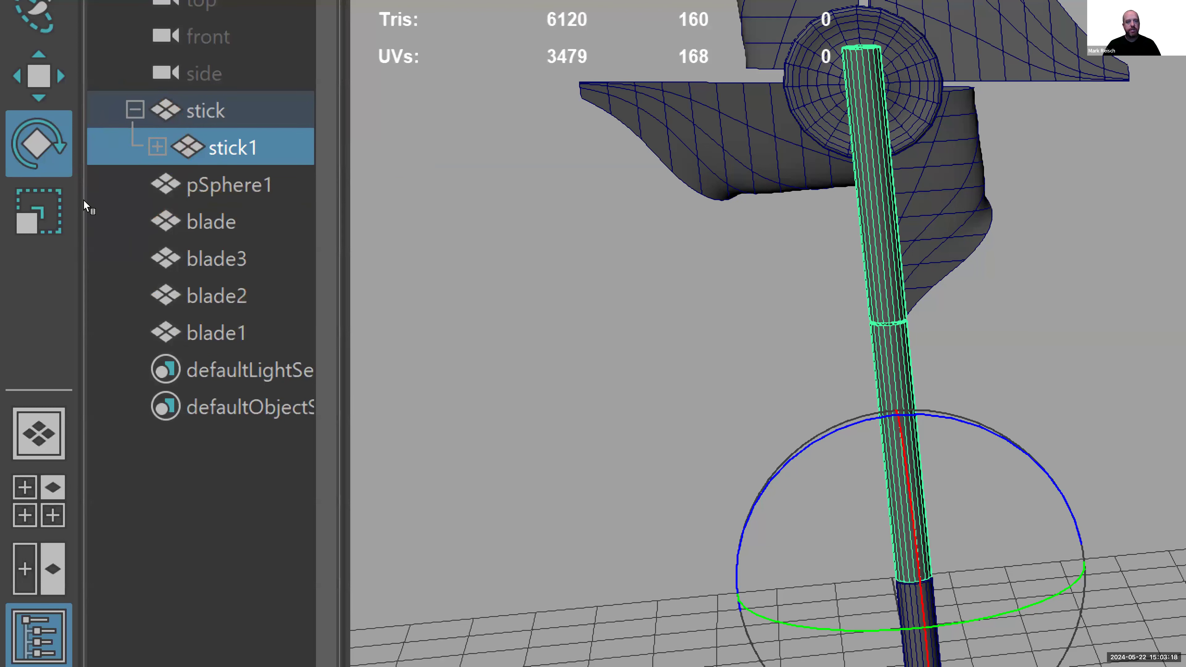
click(157, 147)
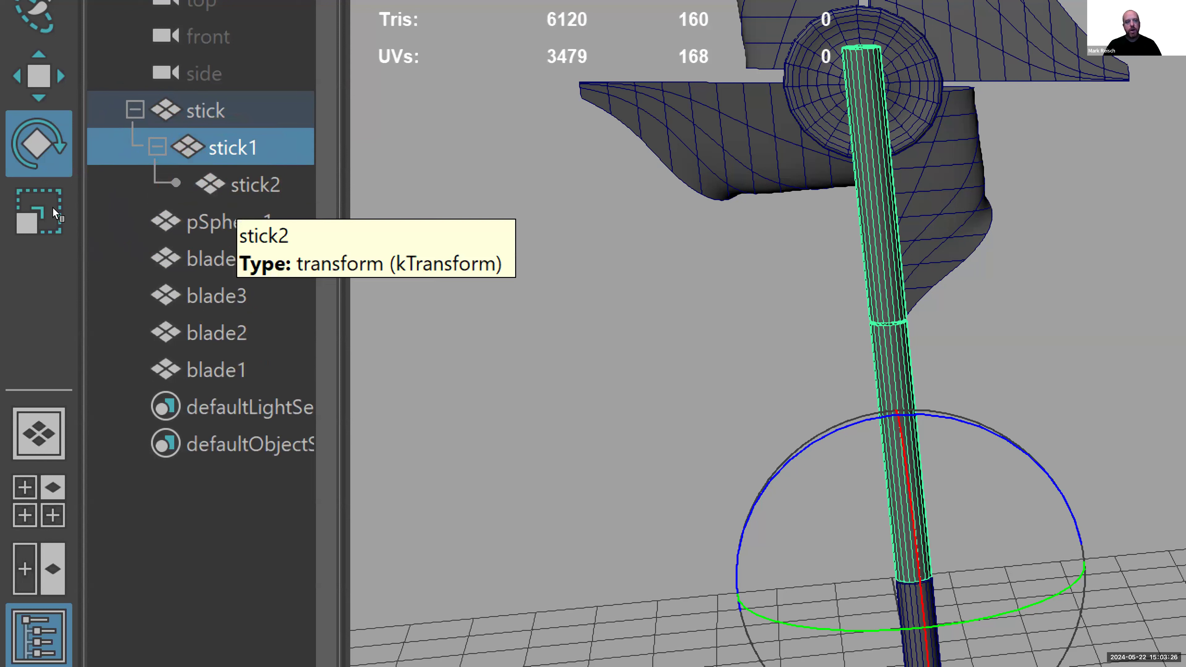
click(157, 147)
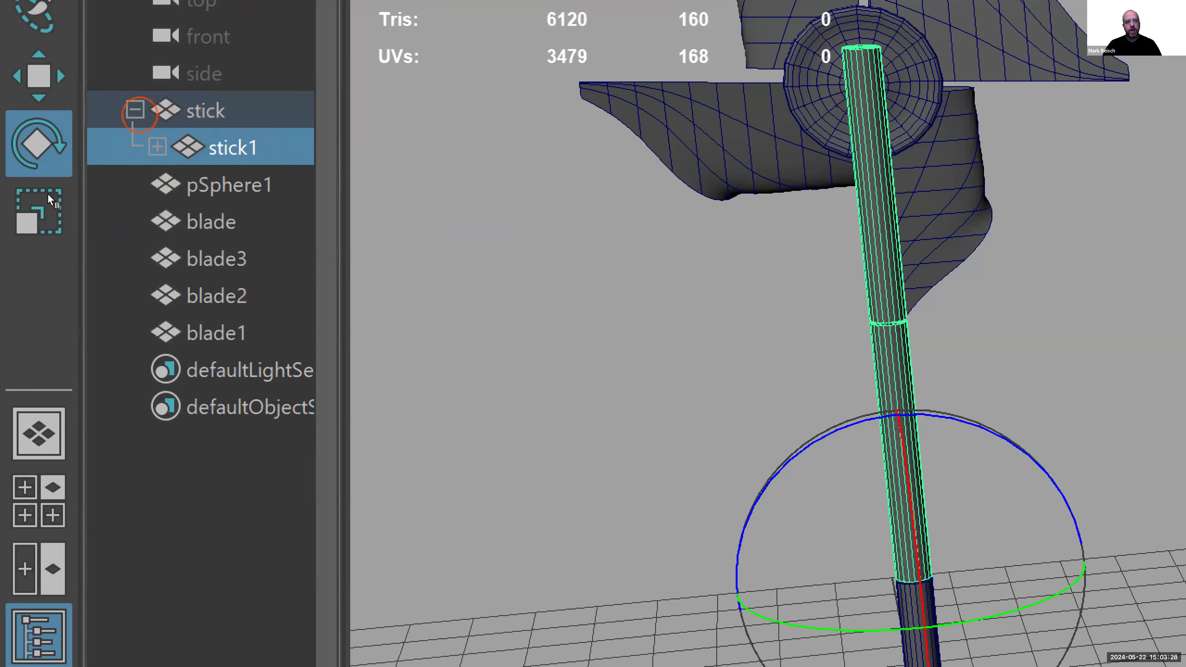
click(135, 110)
click(135, 110)
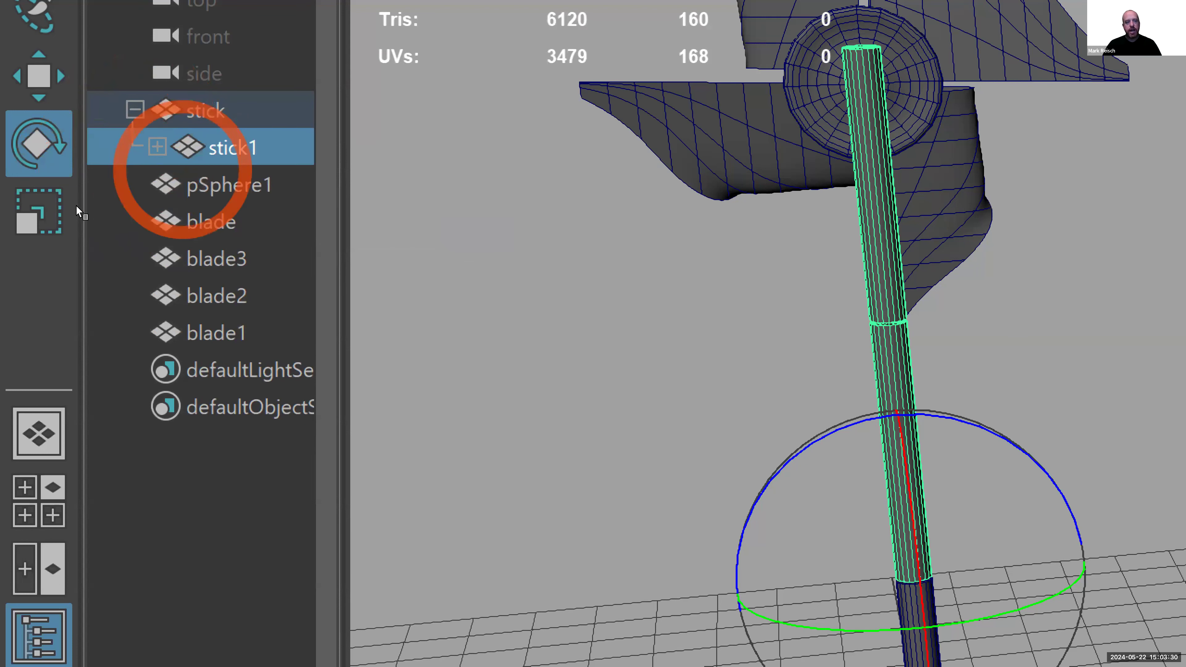
click(135, 110)
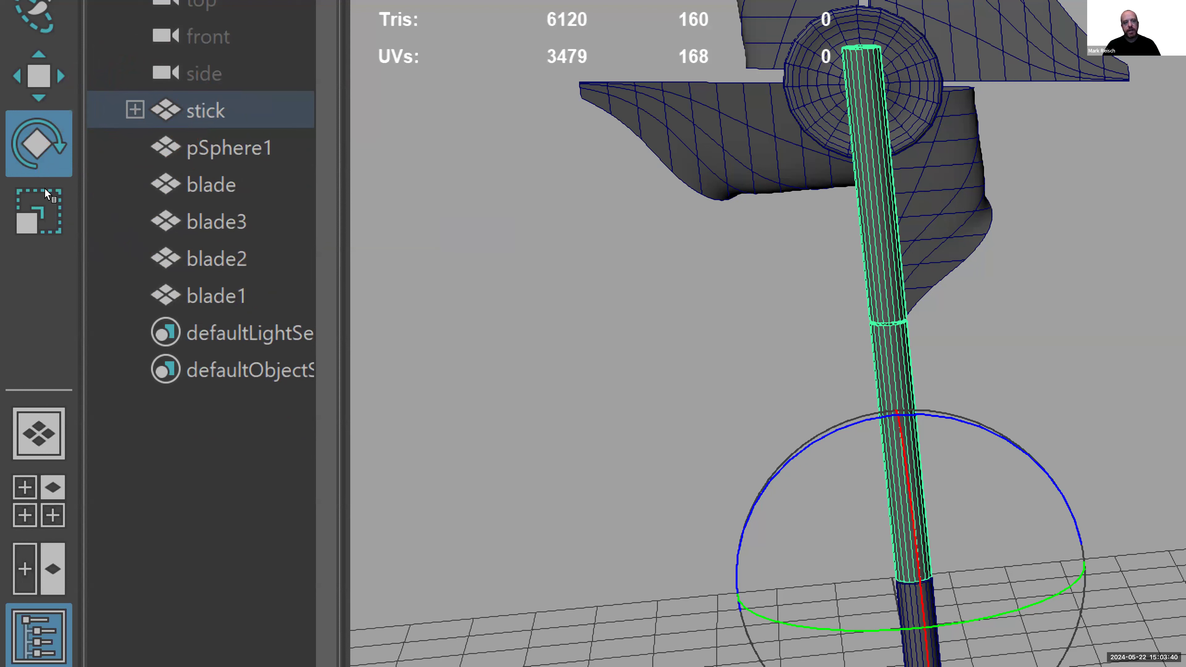
click(135, 110)
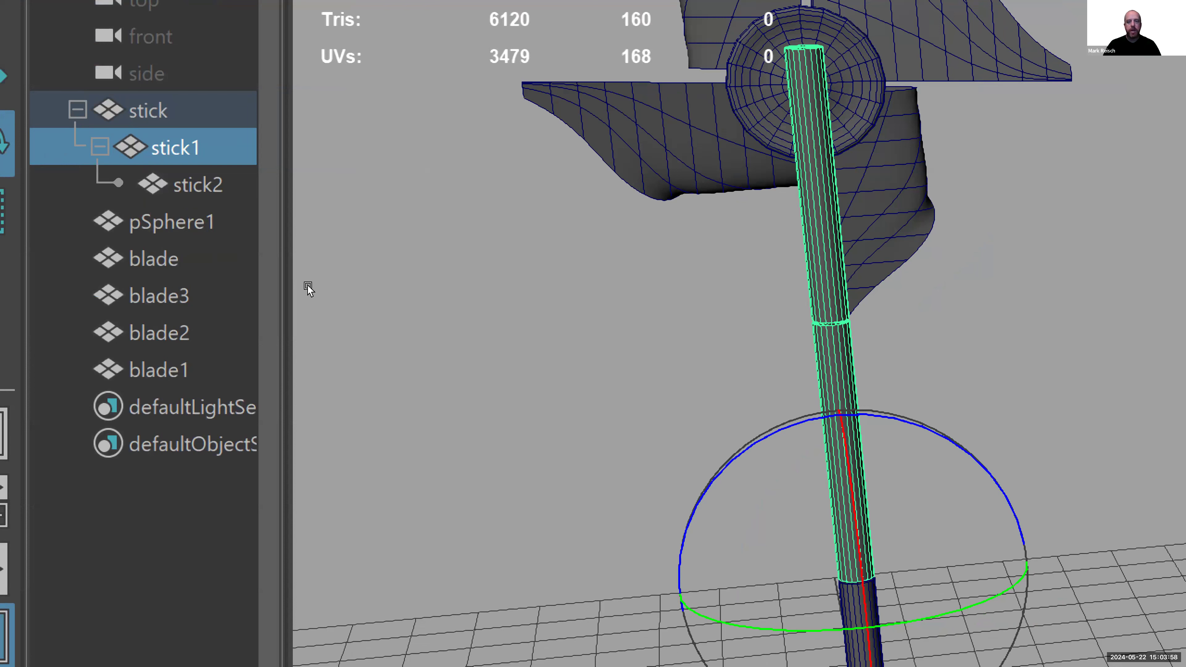
Step: Clear the selection, then select stick, stick1 and stick2 together in the viewport, working from the bottom segment up
scroll(248, 286, down, 2)
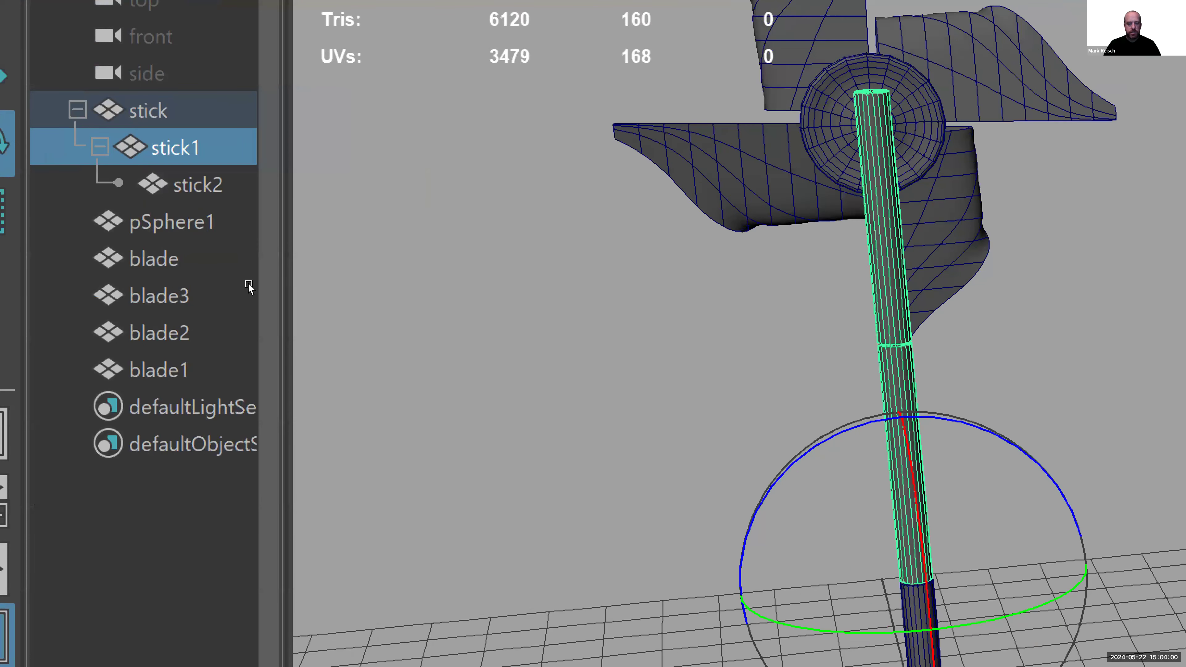
alt+right_drag(682, 407, 558, 294)
alt+middle_drag(811, 550, 689, 401)
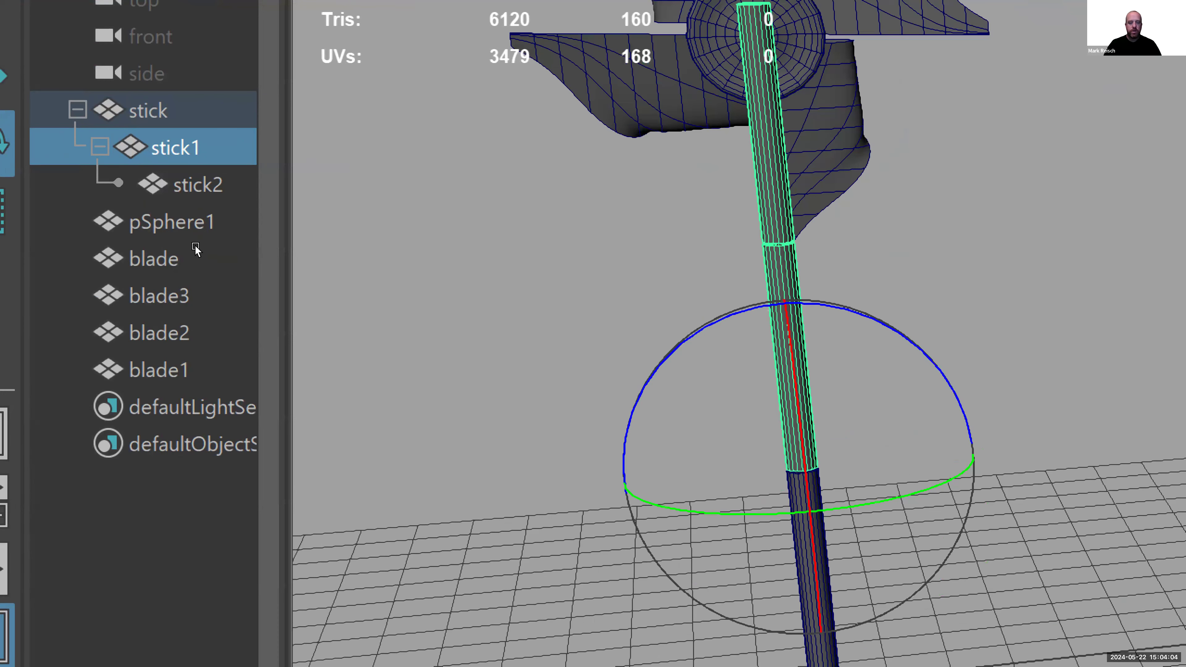
click(532, 287)
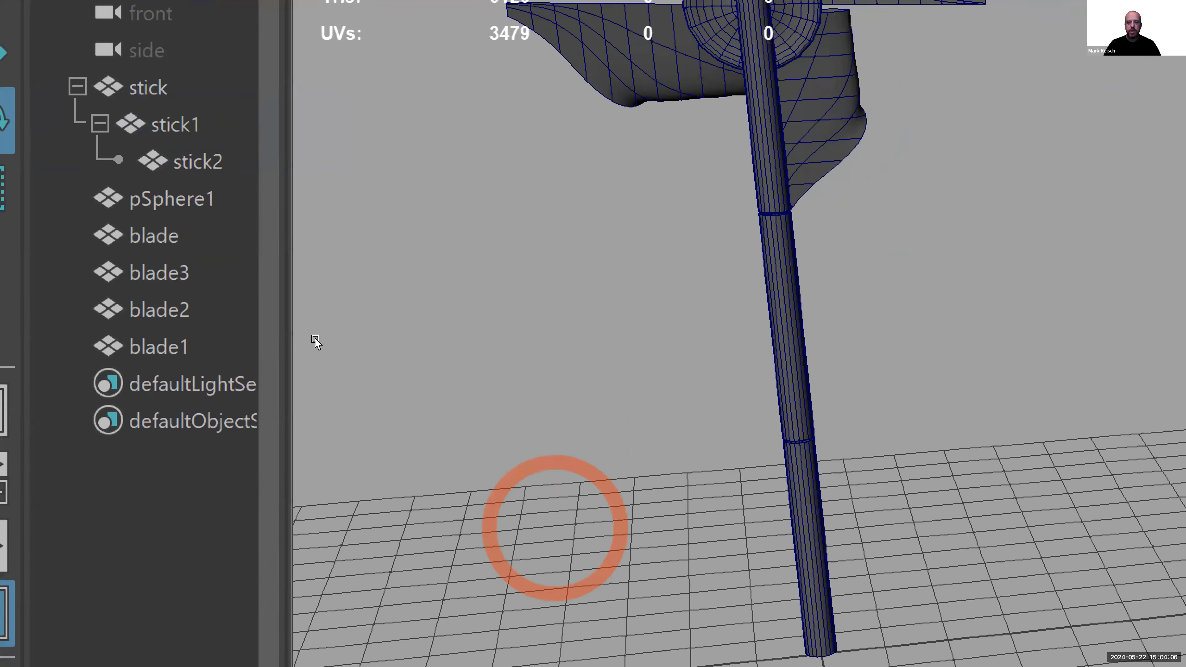
click(813, 484)
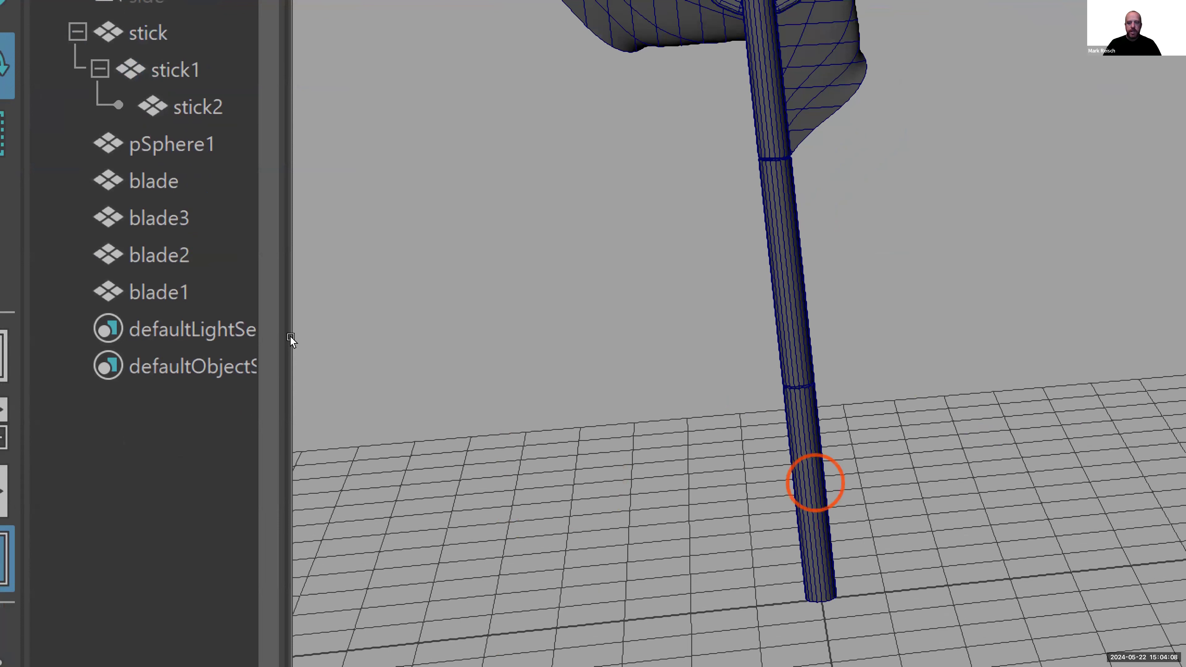
click(794, 384)
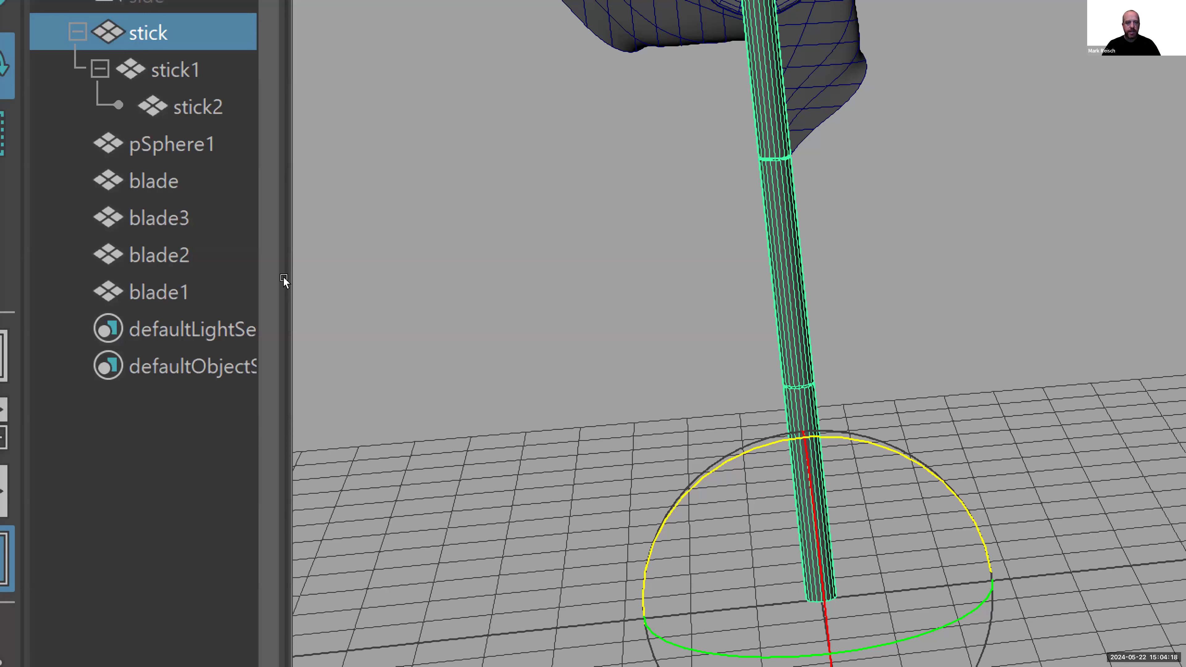
shift+click(797, 305)
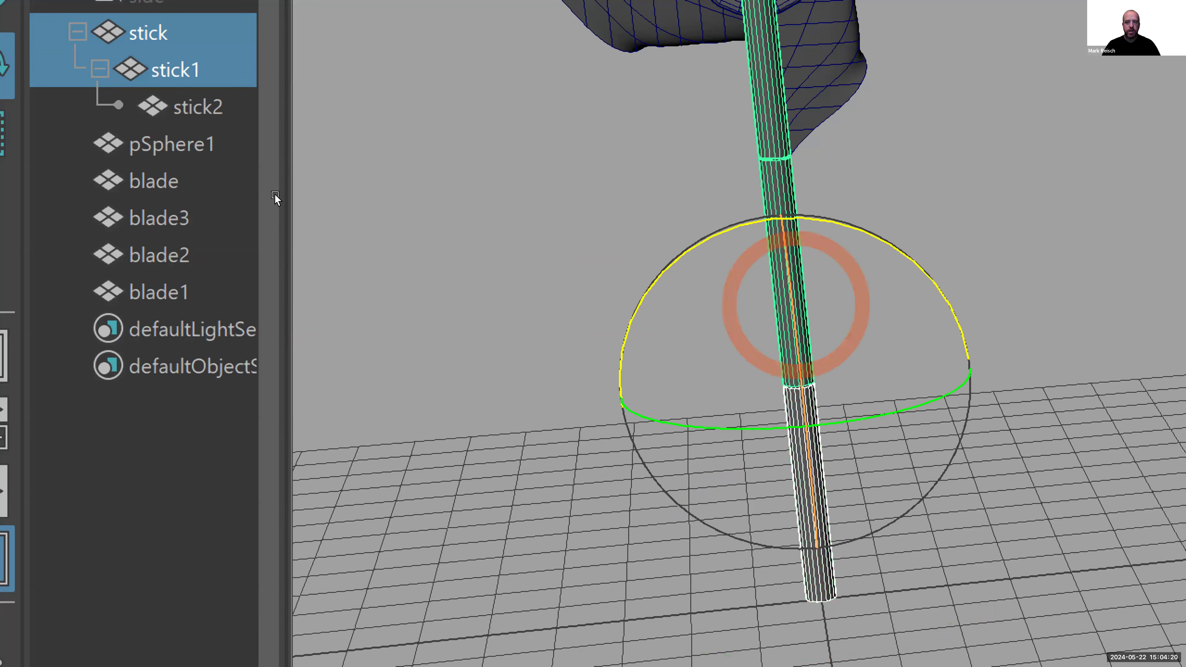
shift+click(760, 52)
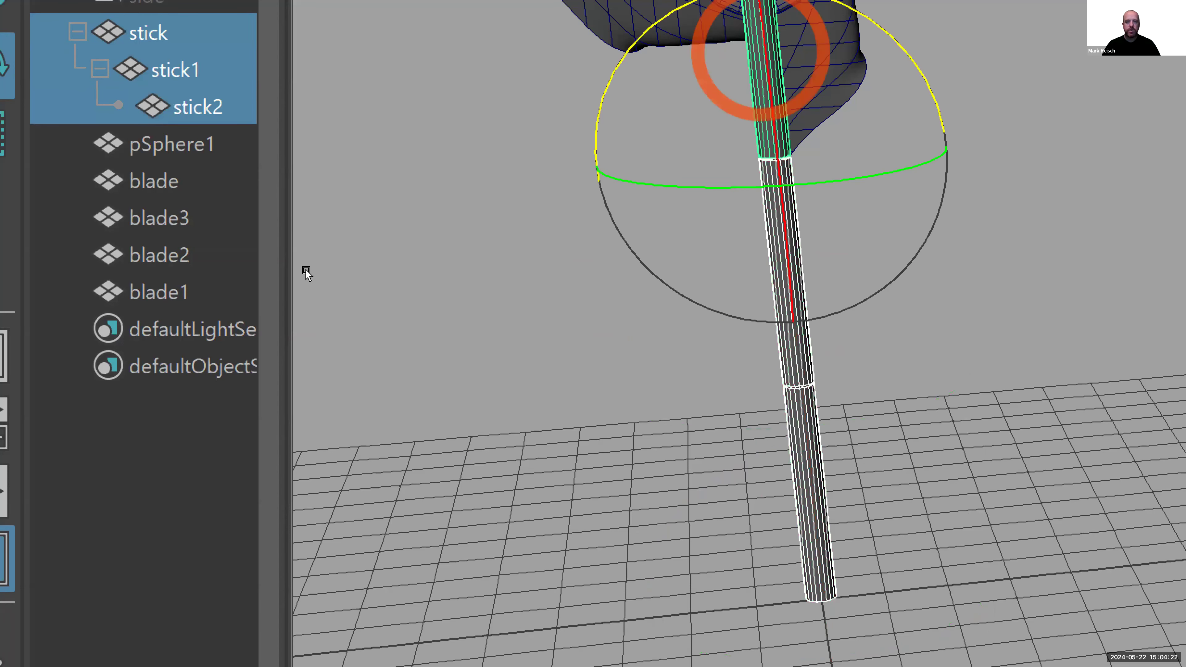
key(f)
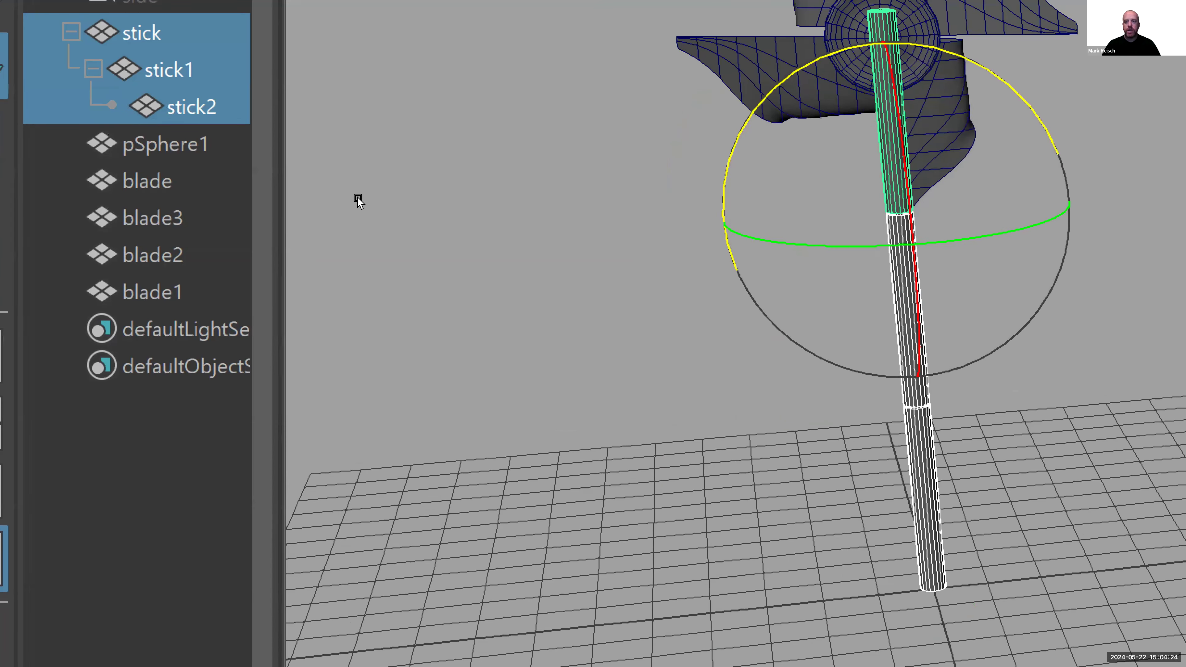
Step: Try bending the three parented stick segments by rotating them about 16.5 degrees around Z, and undo the rotation
drag(1007, 85, 975, 80)
drag(322, 209, 354, 236)
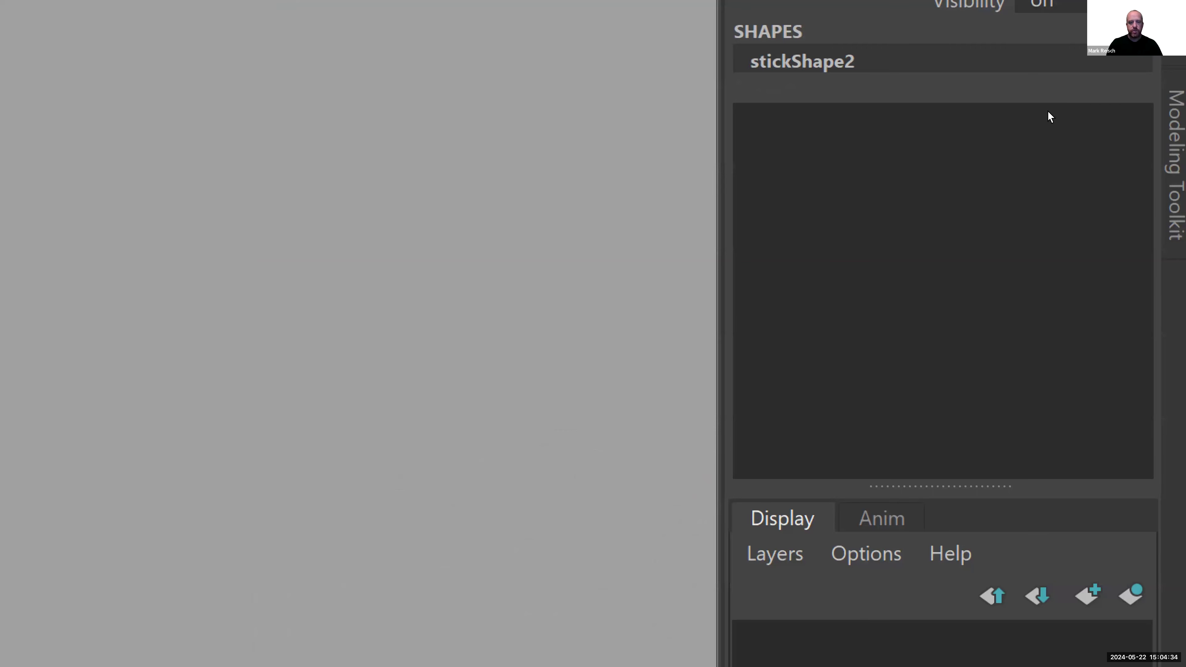
key(super+minus)
key(super+minus)
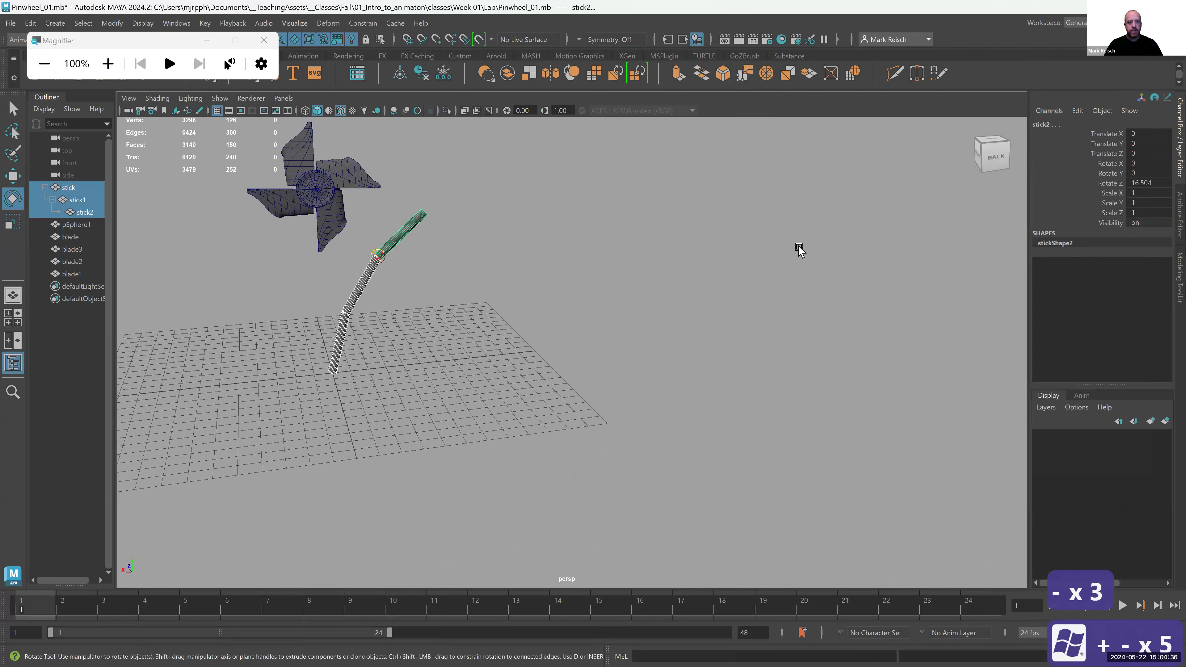
key(ctrl+z)
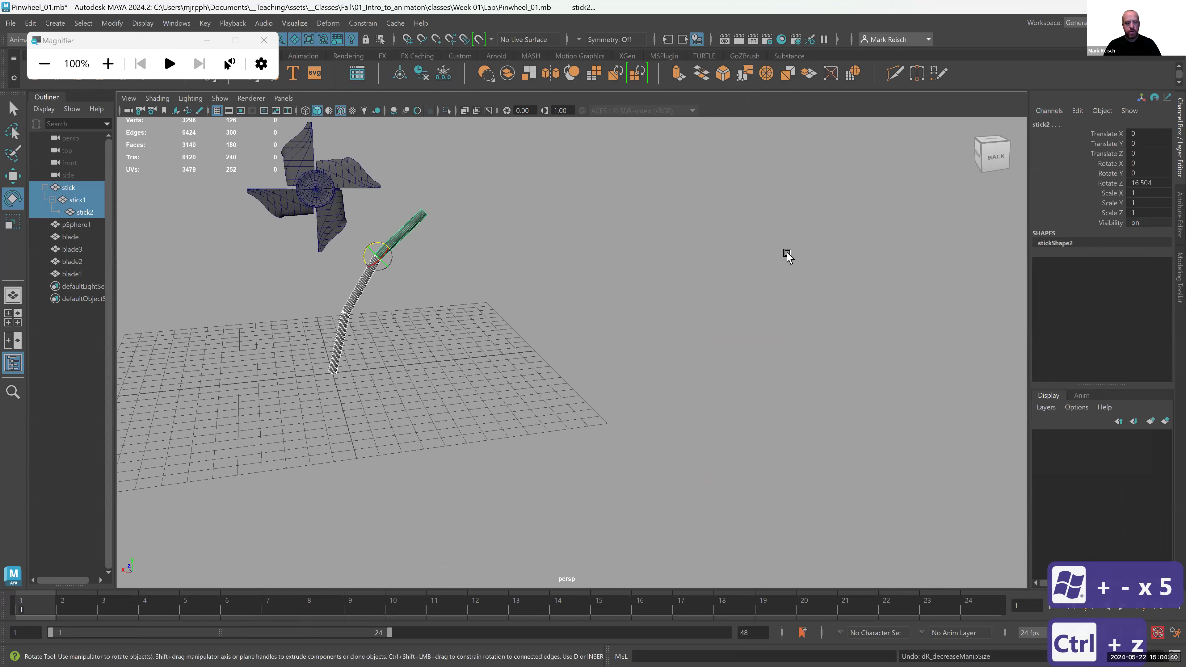
key(ctrl+z)
key(ctrl+z)
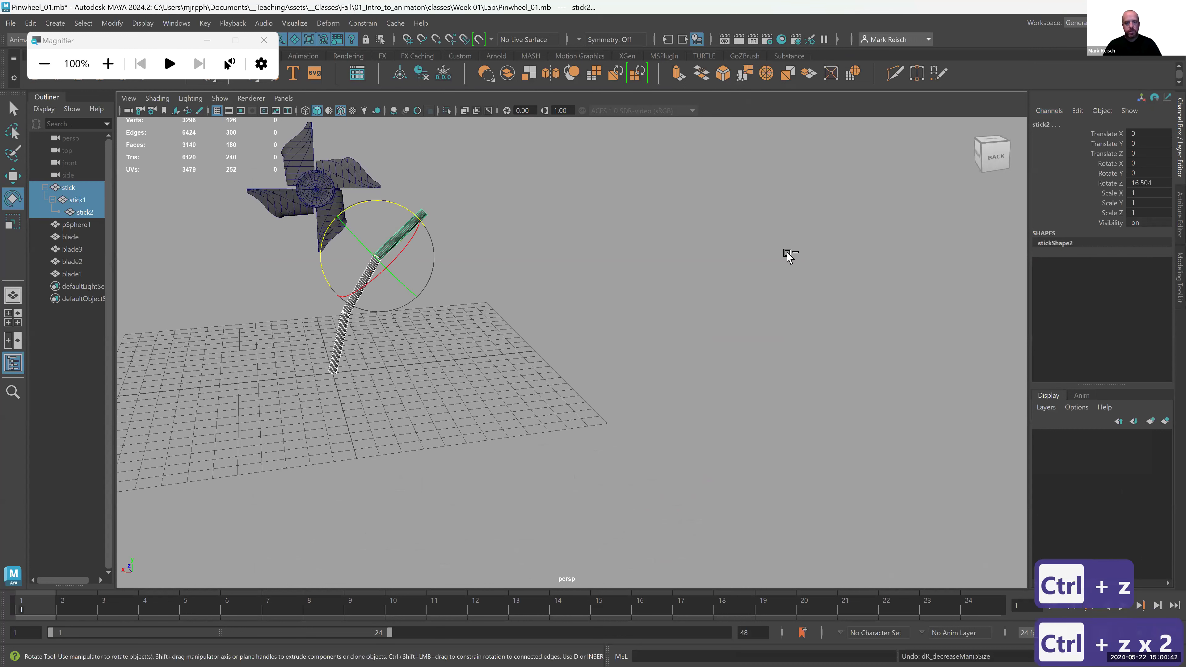
key(ctrl+z)
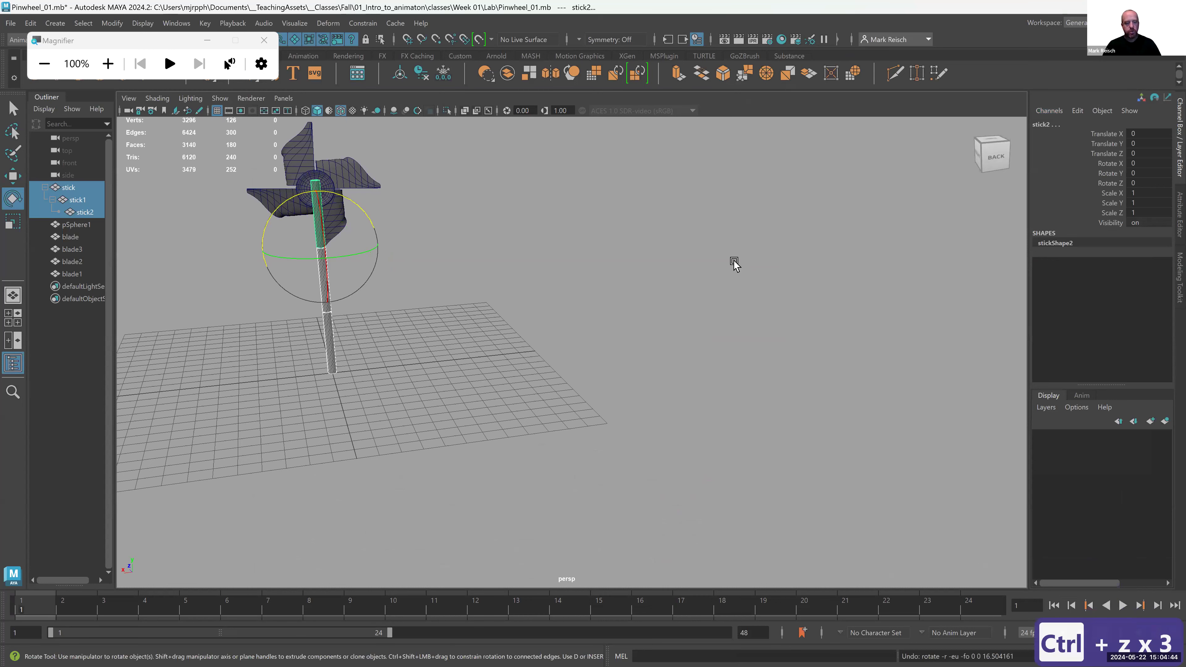
Step: Examine the straight stick from several sides and select stick2 and stick1 in turn to check their pivots
key(alt)
alt+middle_drag(454, 264, 467, 312)
alt+drag(524, 321, 601, 336)
alt+right_drag(601, 337, 210, 244)
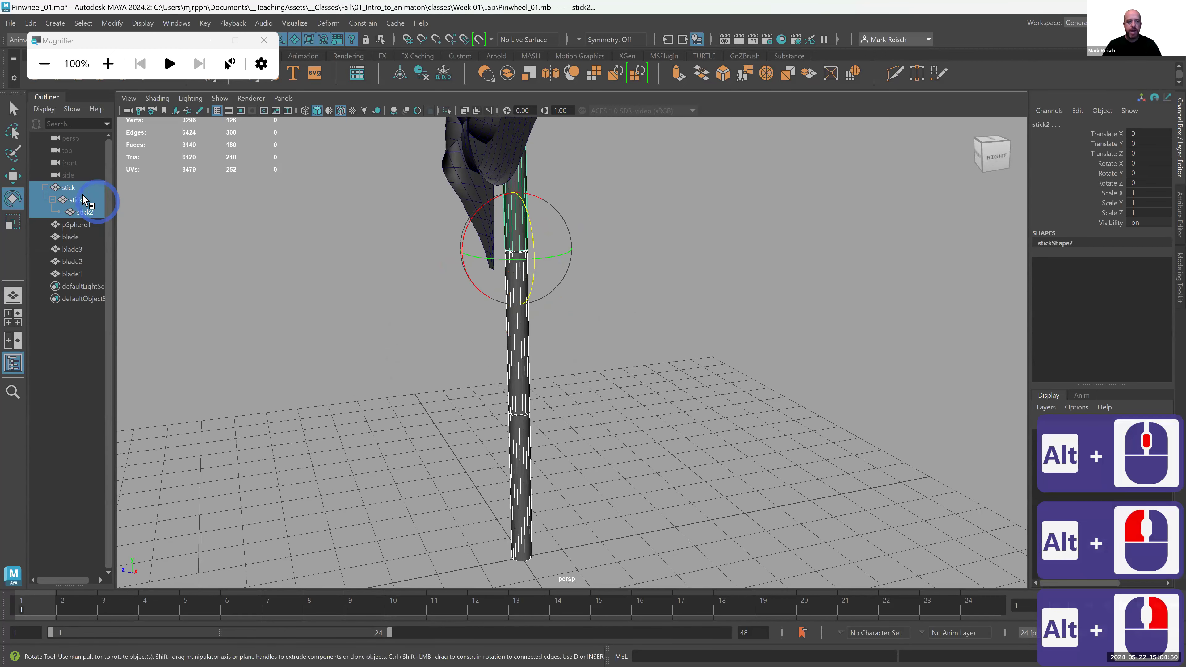
alt+scroll(630, 265, down, 2)
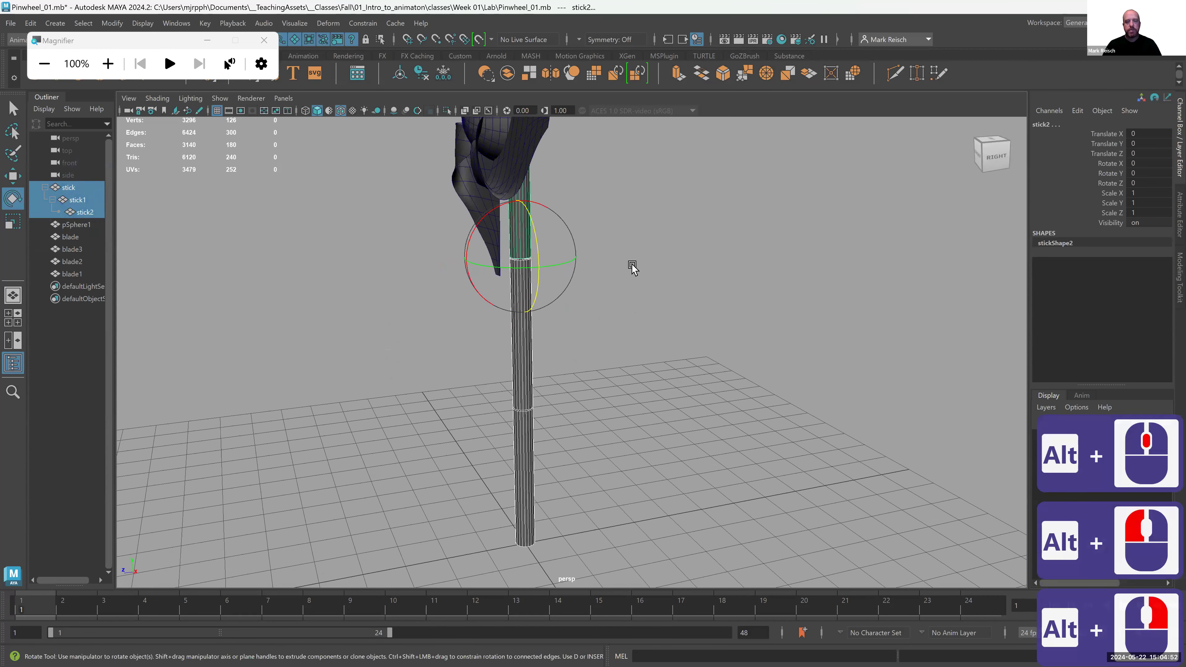
alt+drag(474, 292, 331, 294)
alt+click(444, 225)
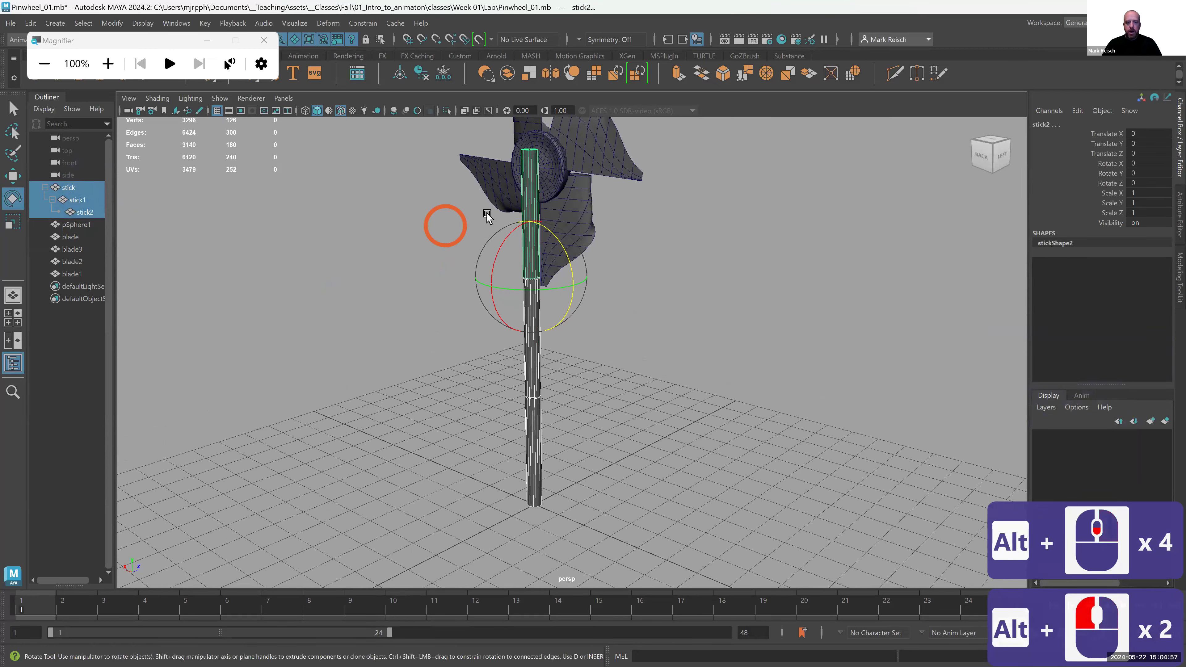
click(525, 198)
click(530, 359)
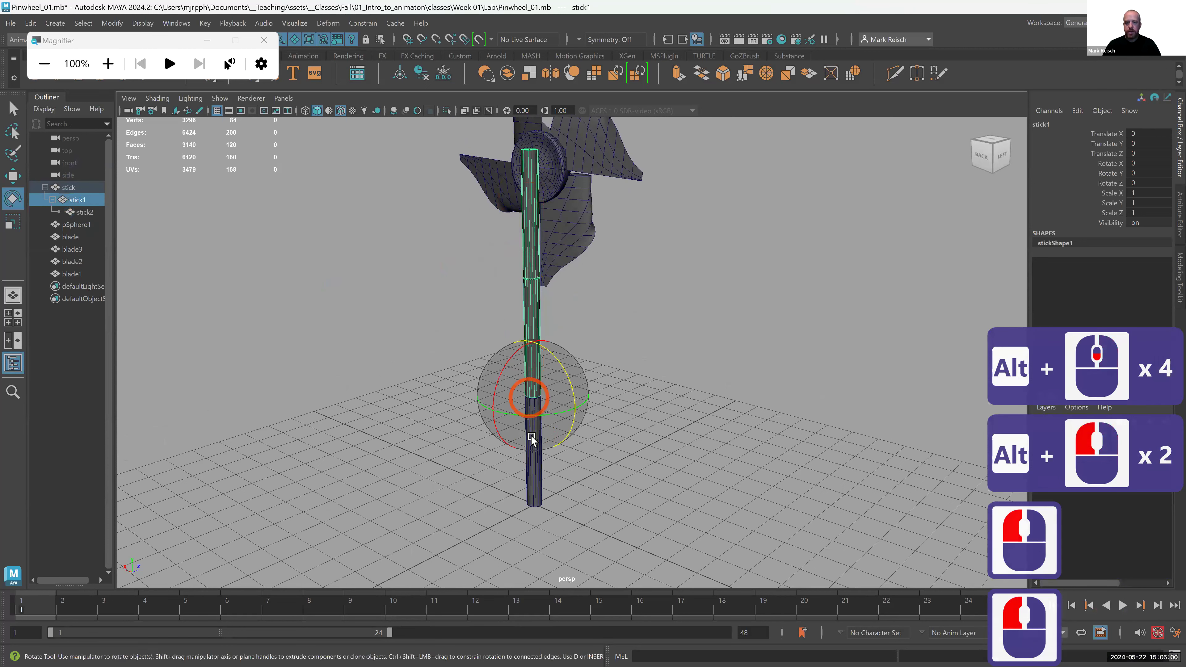
Step: Try bending the stick by selecting stick, stick1 and stick2 together and rotating them about -40 degrees around Z
click(532, 453)
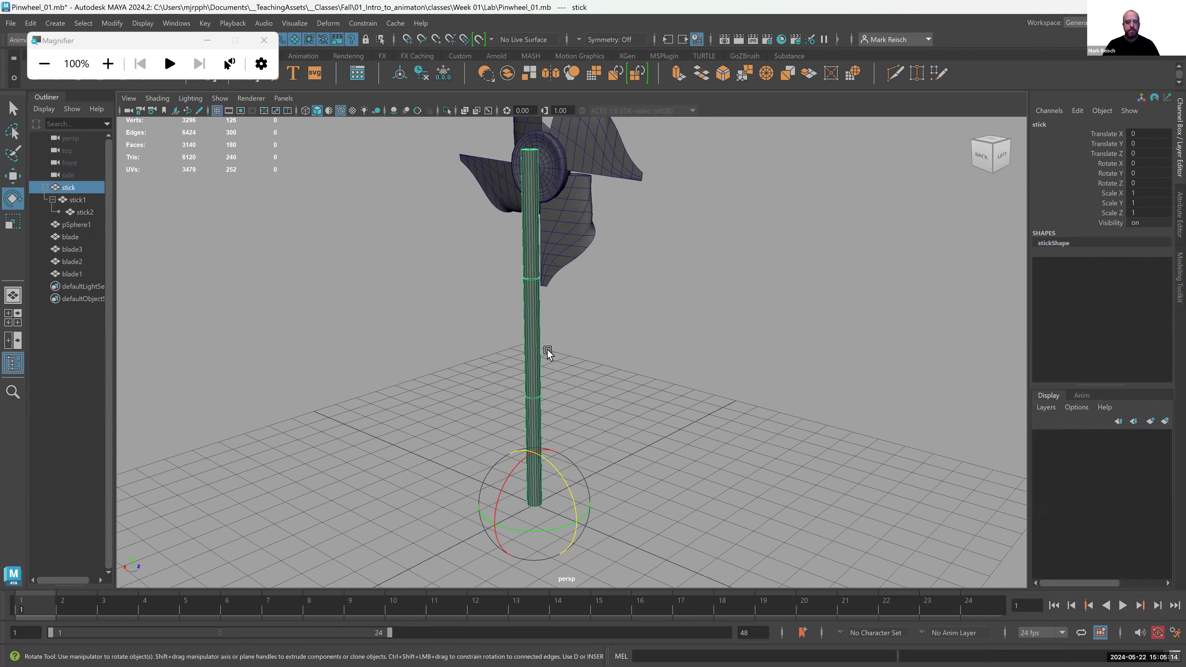
shift+click(534, 357)
shift+click(543, 236)
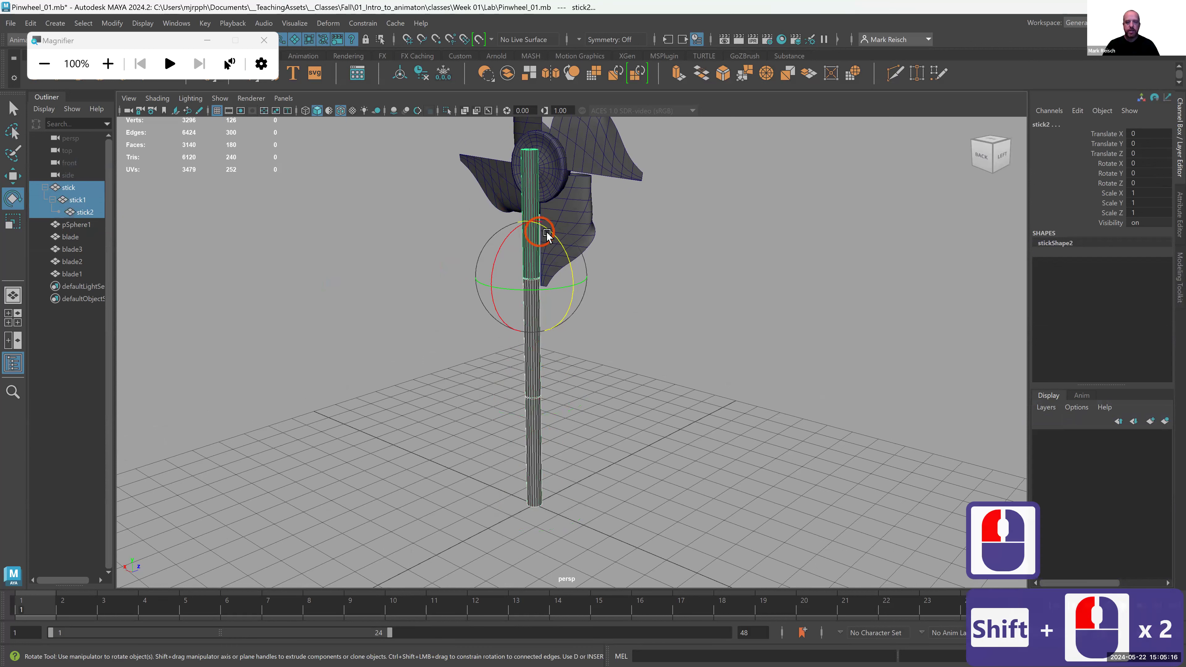
drag(555, 240, 537, 226)
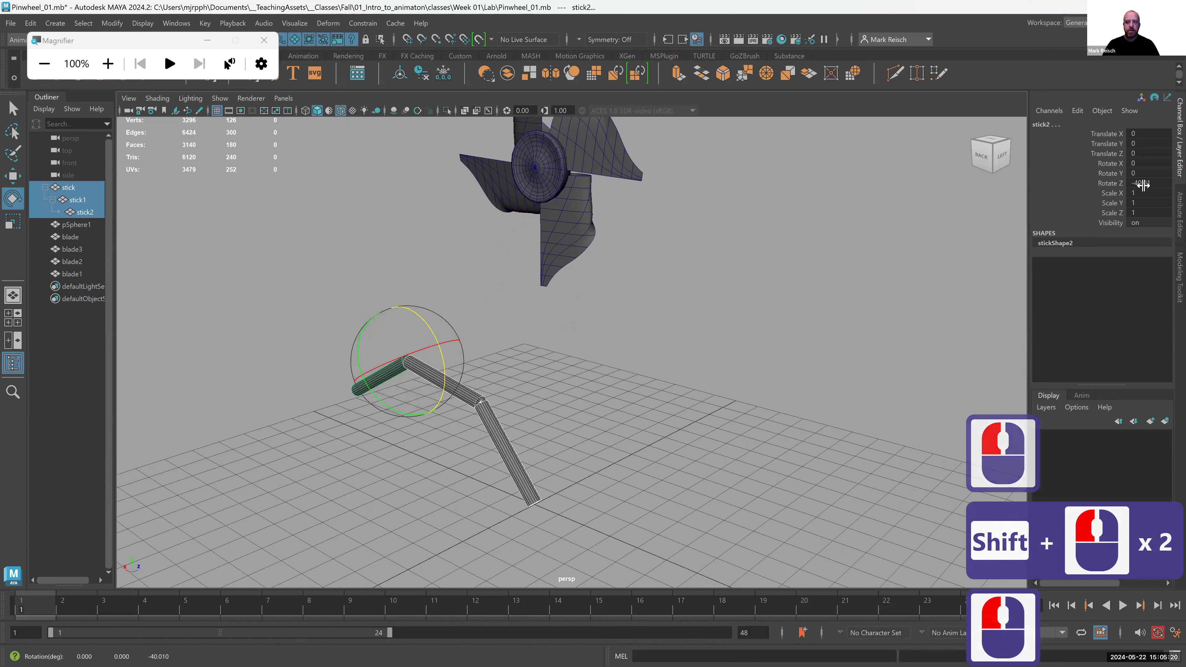
Step: Reset all translate and rotate values of the three selected stick segments to 0
click(1147, 137)
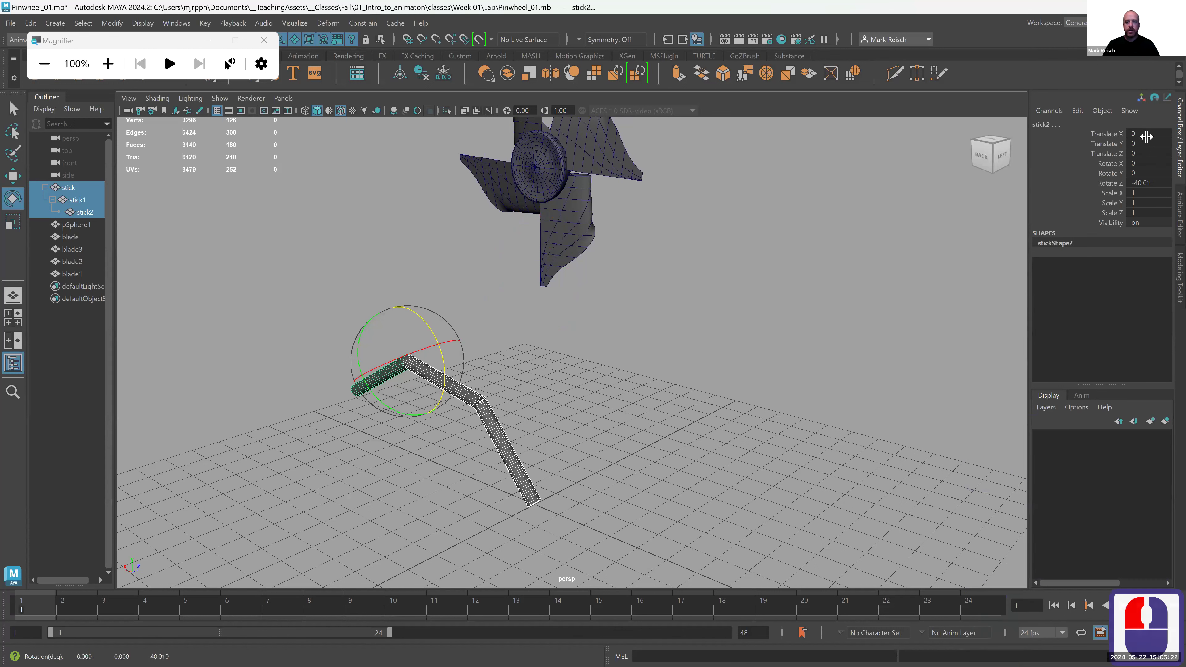
drag(1147, 136, 1155, 174)
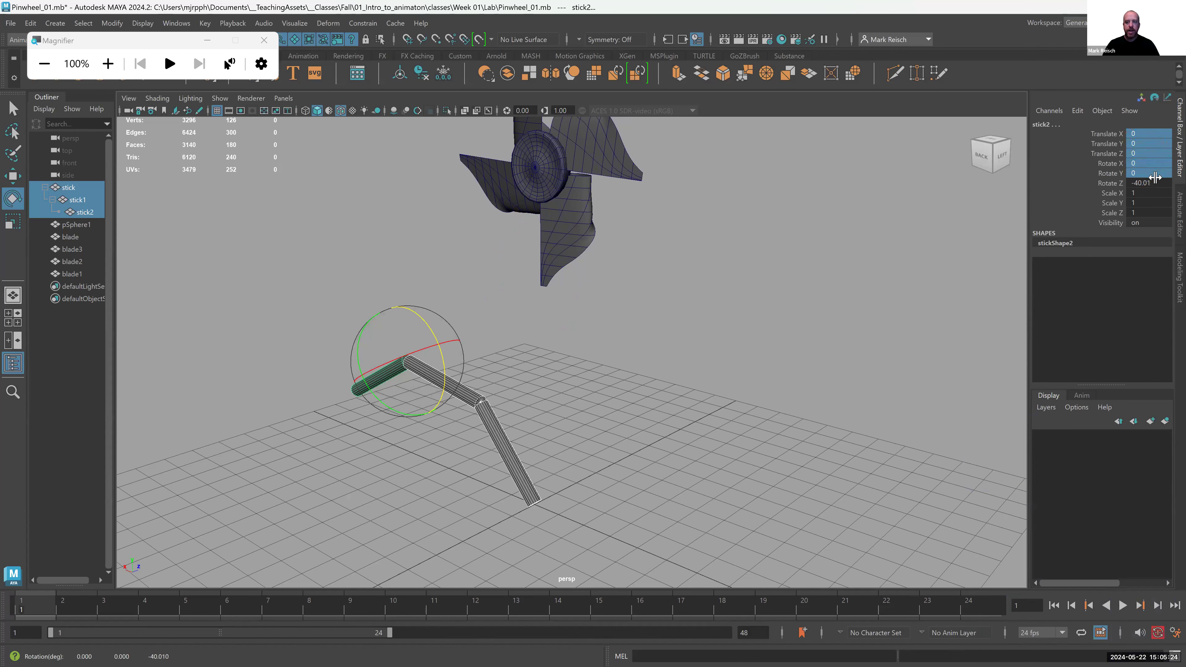
double_click(1155, 181)
text(0)
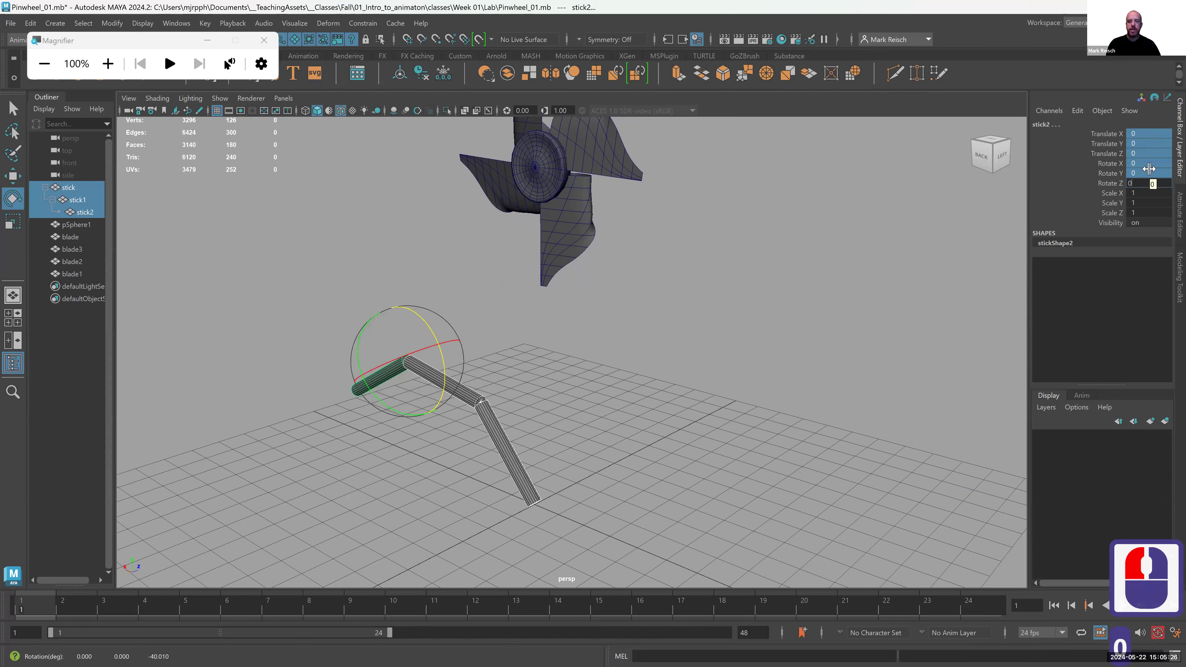
key(Return)
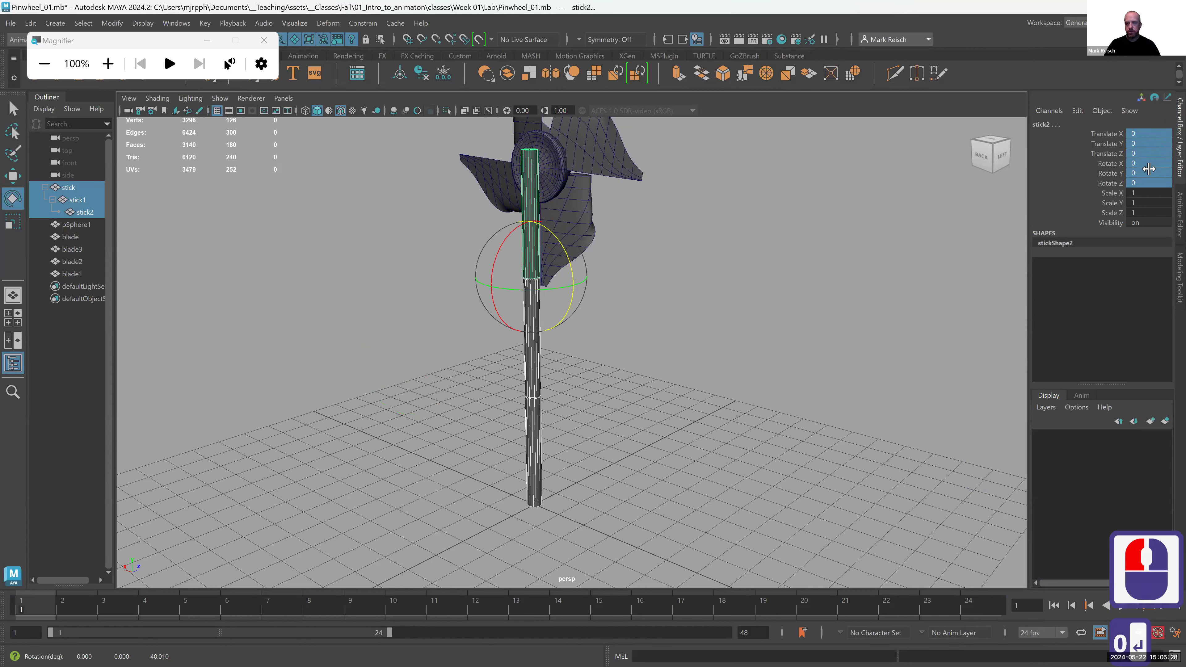
Step: Examine the pinwheel head from the front, selecting the centre sphere and individual blades to check their pivots, and clear the selection
alt+middle_drag(529, 266, 557, 306)
click(549, 326)
alt+drag(453, 321, 792, 384)
alt+right_drag(715, 301, 696, 419)
alt+middle_drag(686, 418, 757, 424)
alt+drag(757, 424, 784, 429)
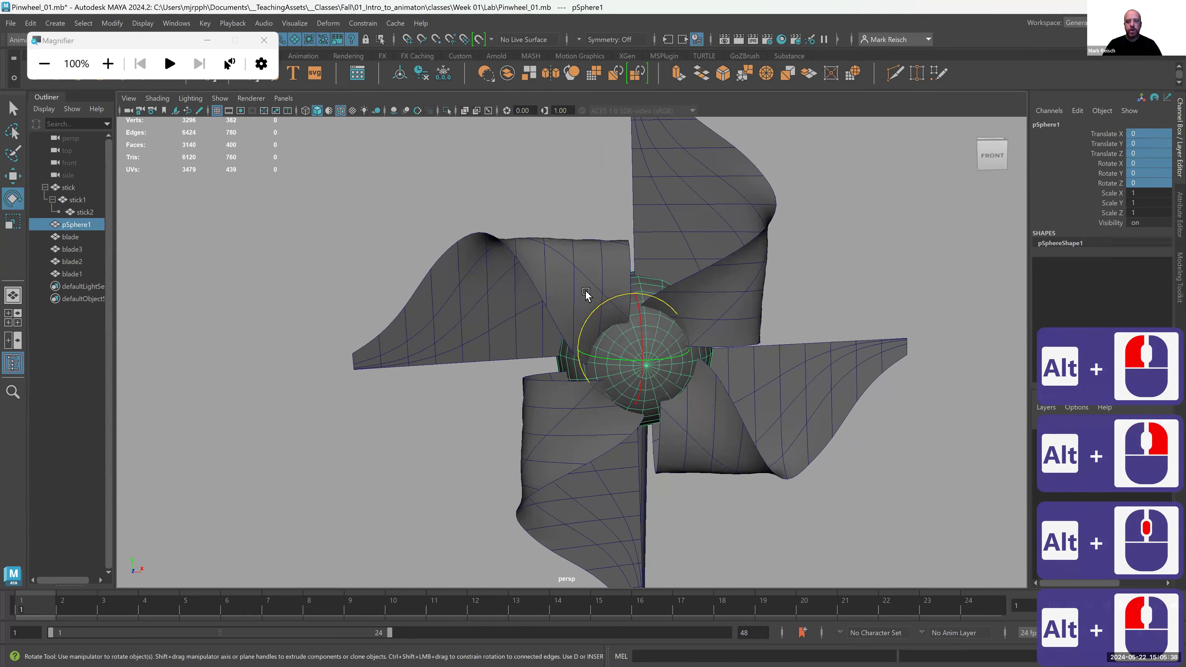
alt+drag(749, 351, 712, 180)
alt+middle_drag(713, 180, 709, 169)
click(709, 167)
click(577, 210)
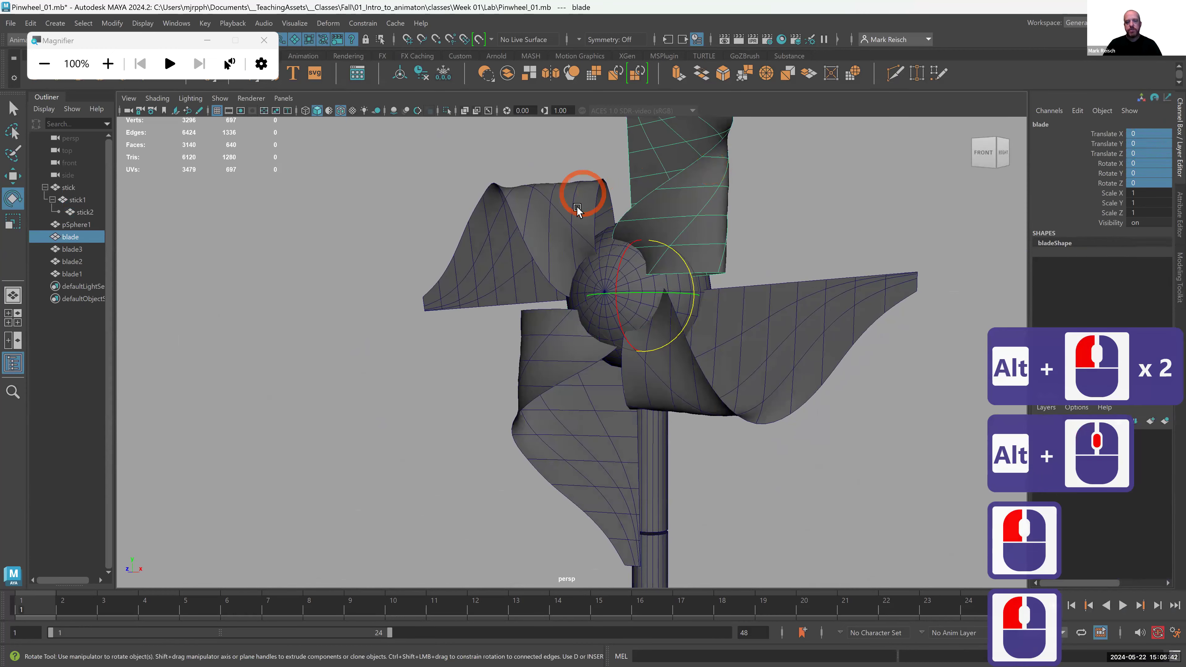
click(564, 270)
click(555, 345)
click(436, 334)
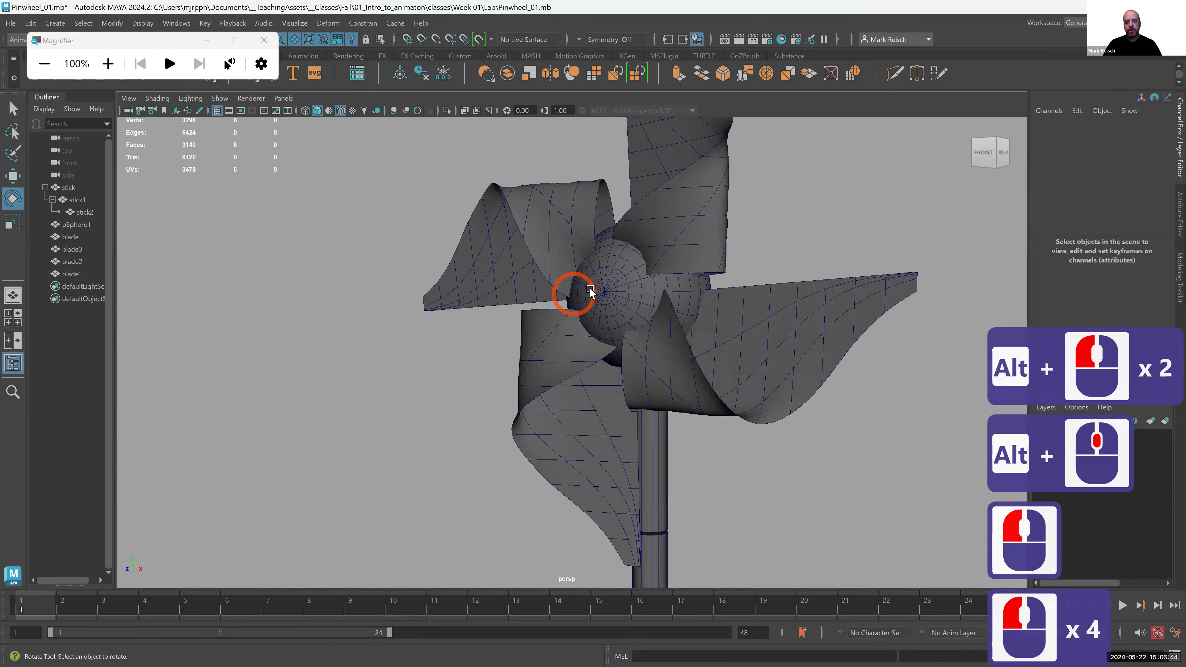
Step: Try rotating only pSphere1 about 180 degrees around Z, and undo the rotation
click(590, 289)
drag(681, 256, 559, 206)
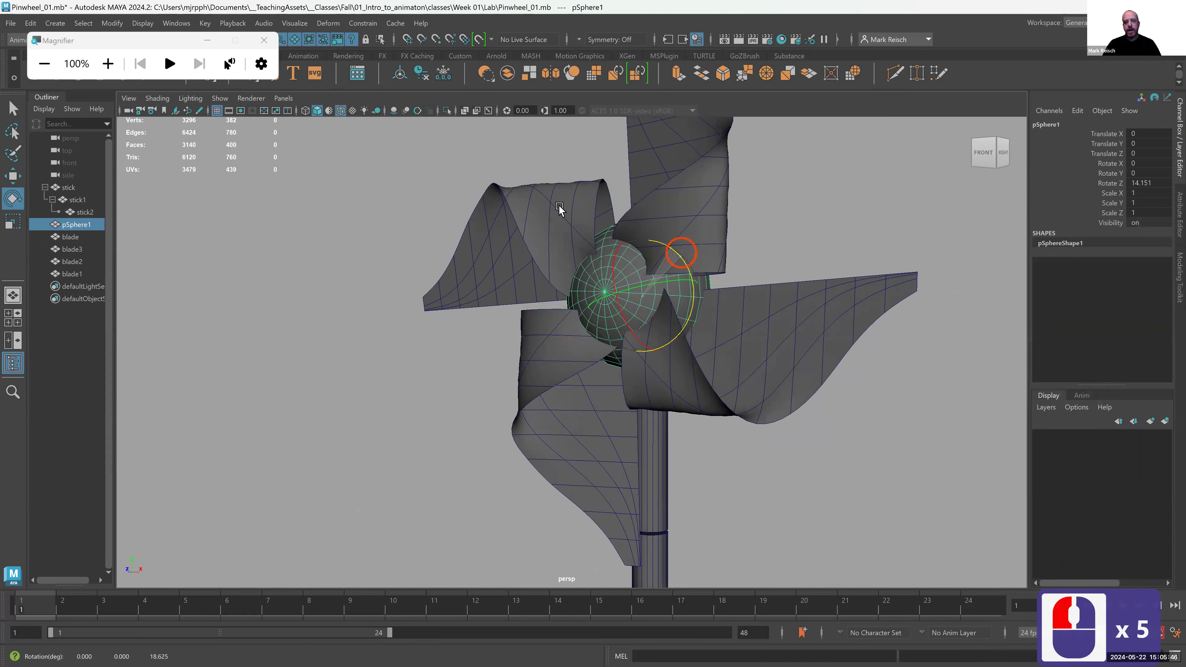
key(ctrl+z)
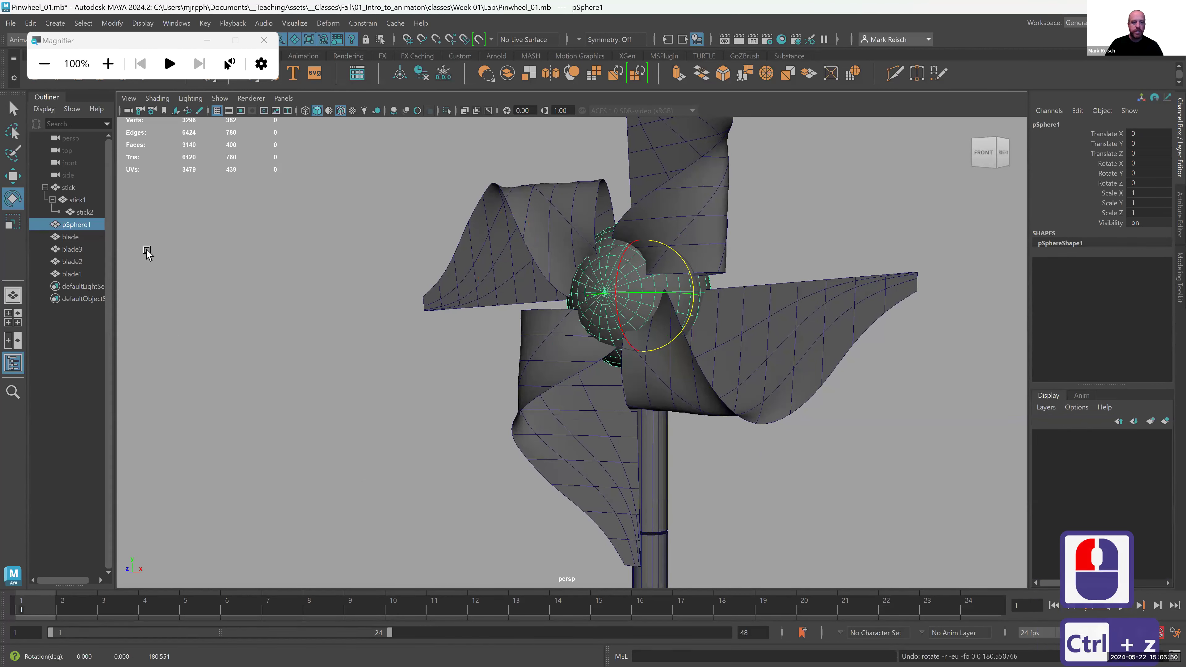
Step: Widen the Outliner and select blade1, blade2, blade3 and blade in turn to identify them in the viewport
drag(113, 249, 171, 247)
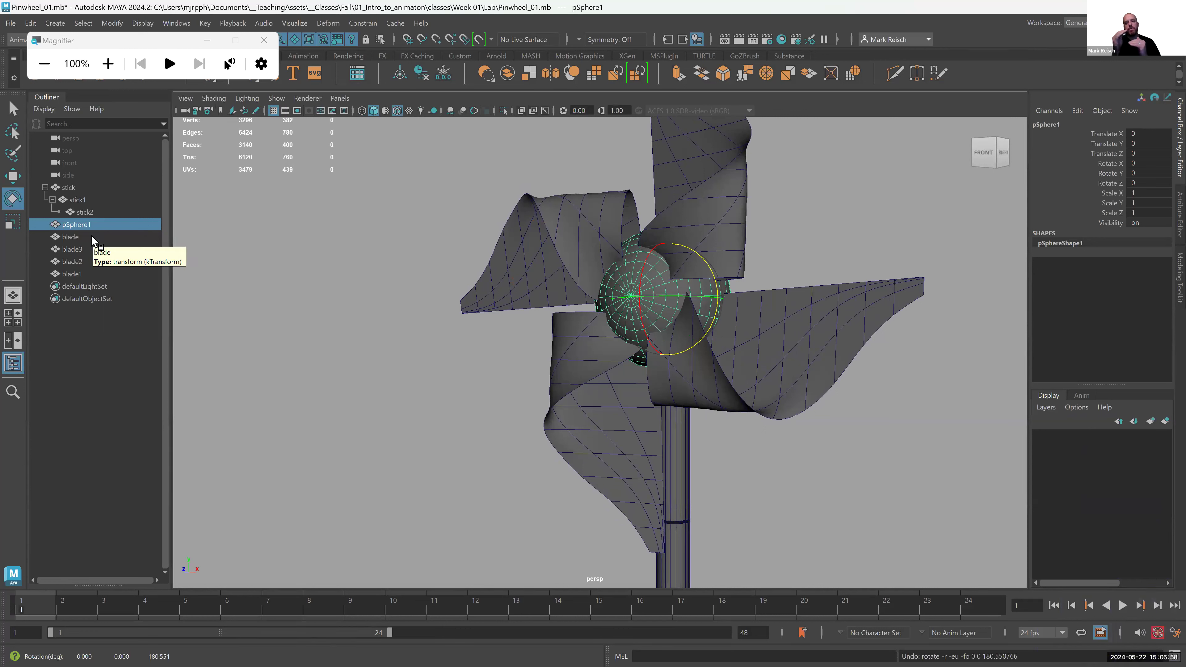
click(80, 273)
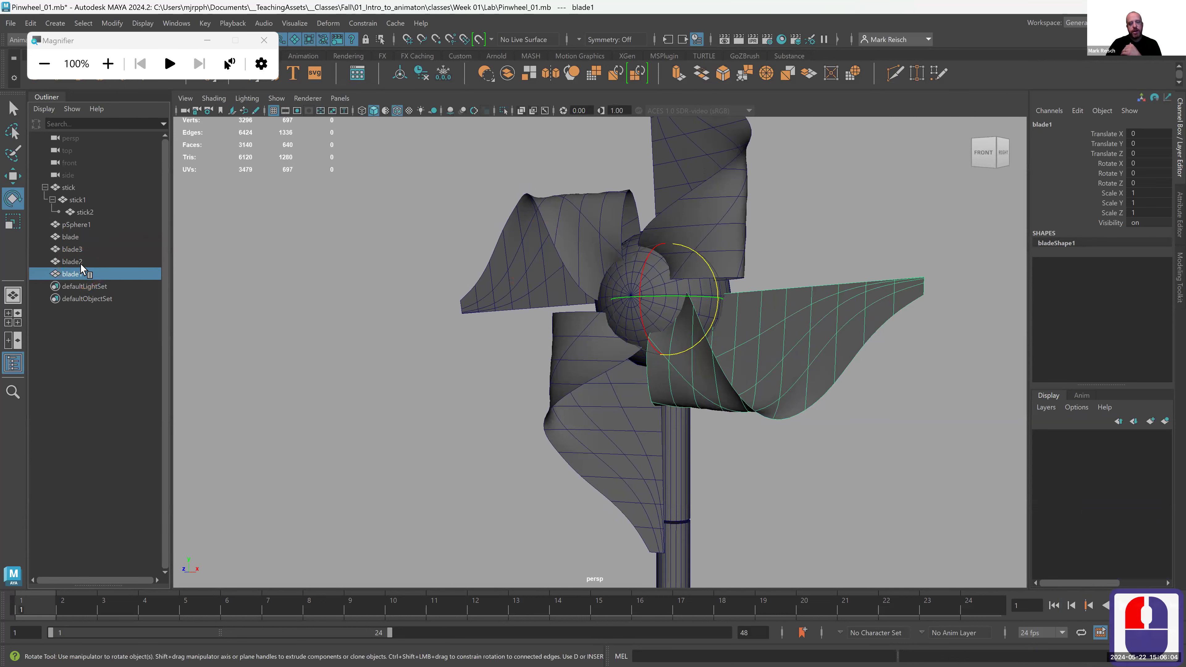
click(80, 262)
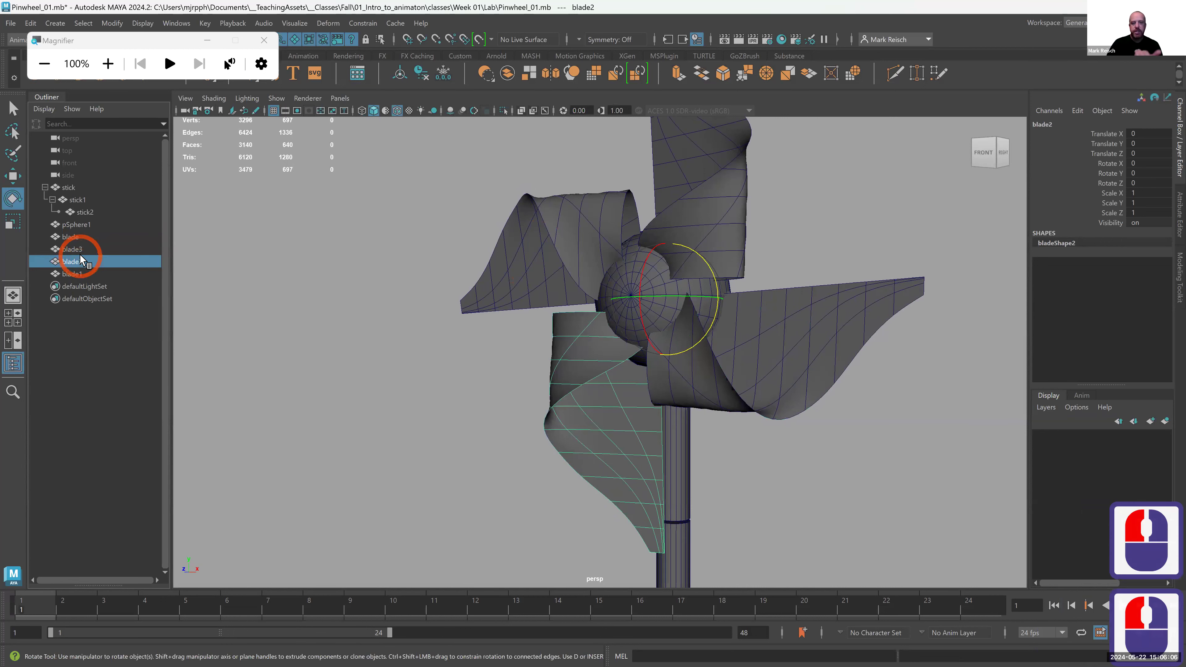
click(80, 251)
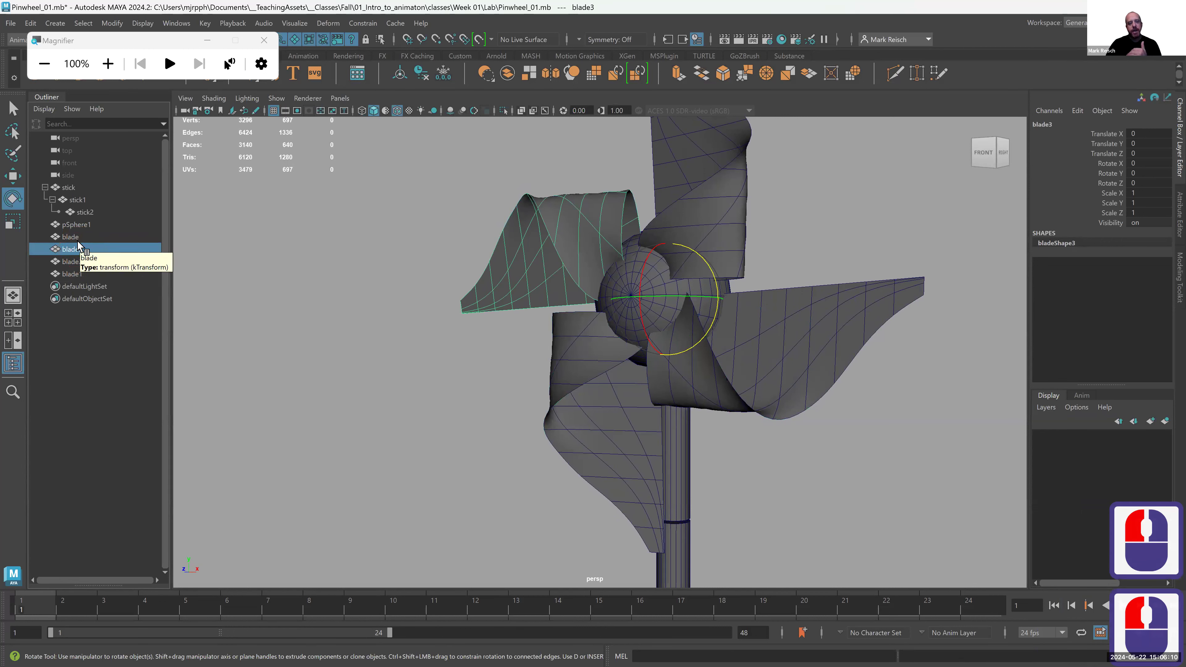
click(79, 238)
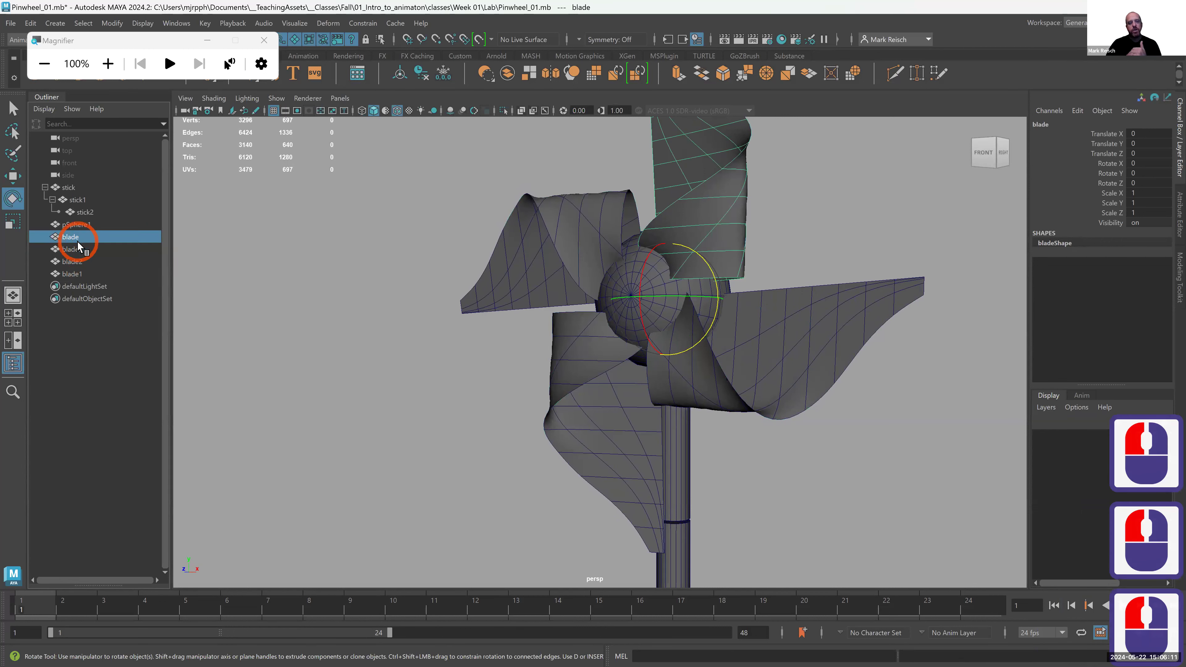
Step: Practise selecting all four blades in the Outliner as one continuous range from blade to blade1
shift+click(79, 273)
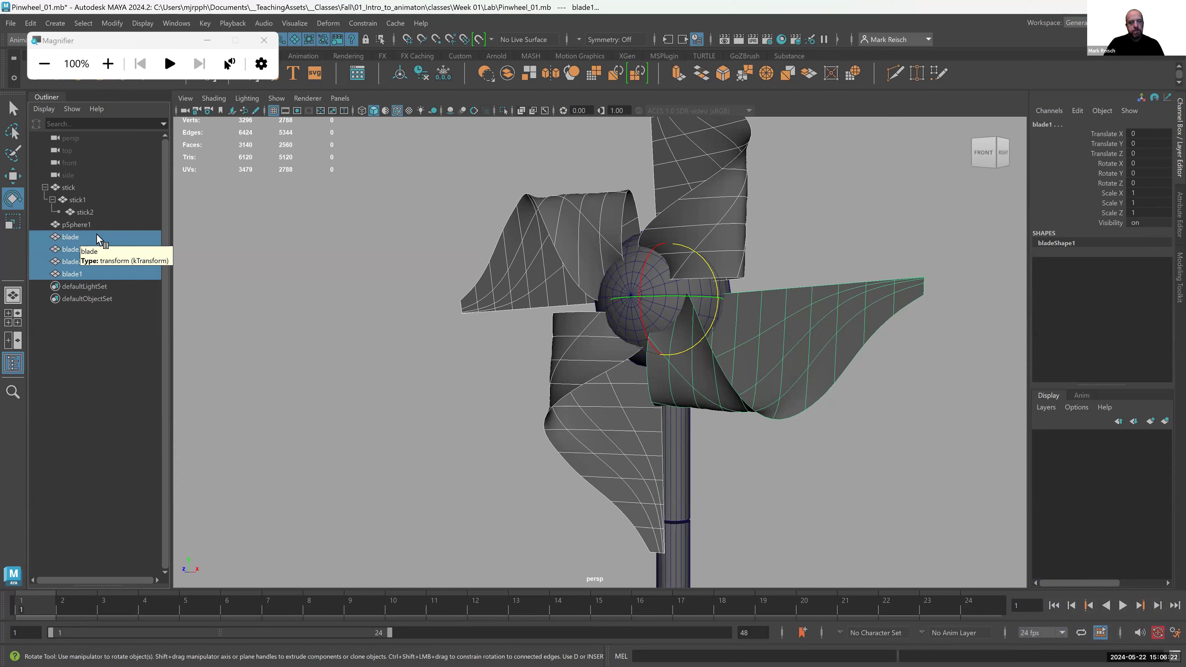
click(88, 238)
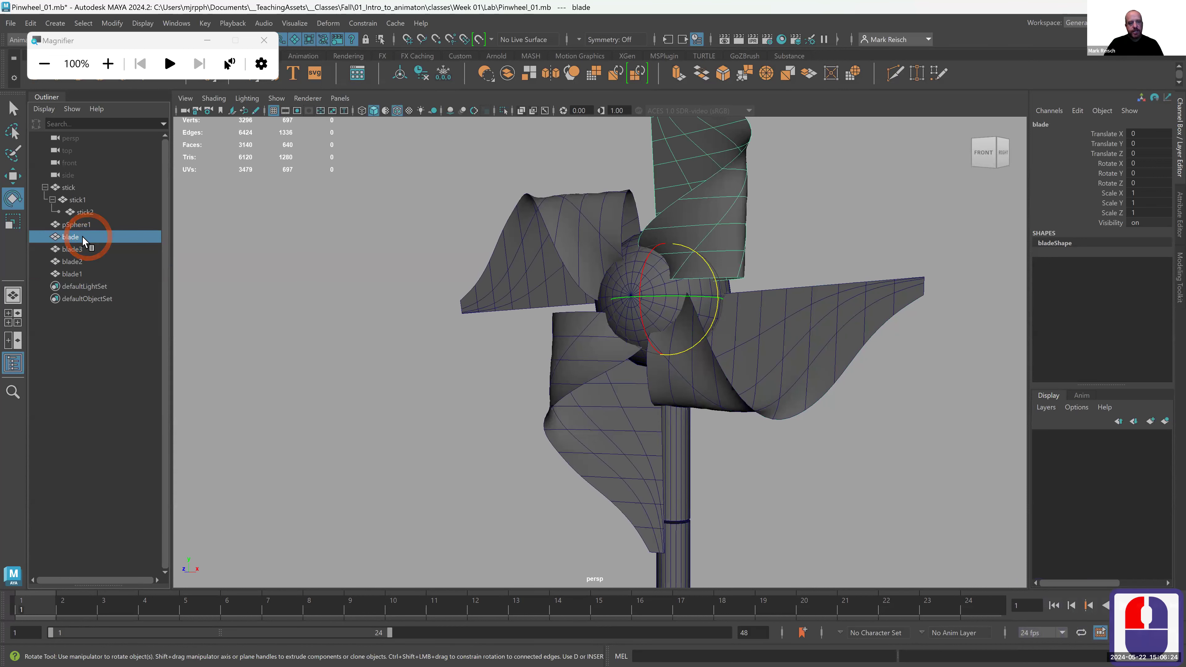
shift+click(79, 275)
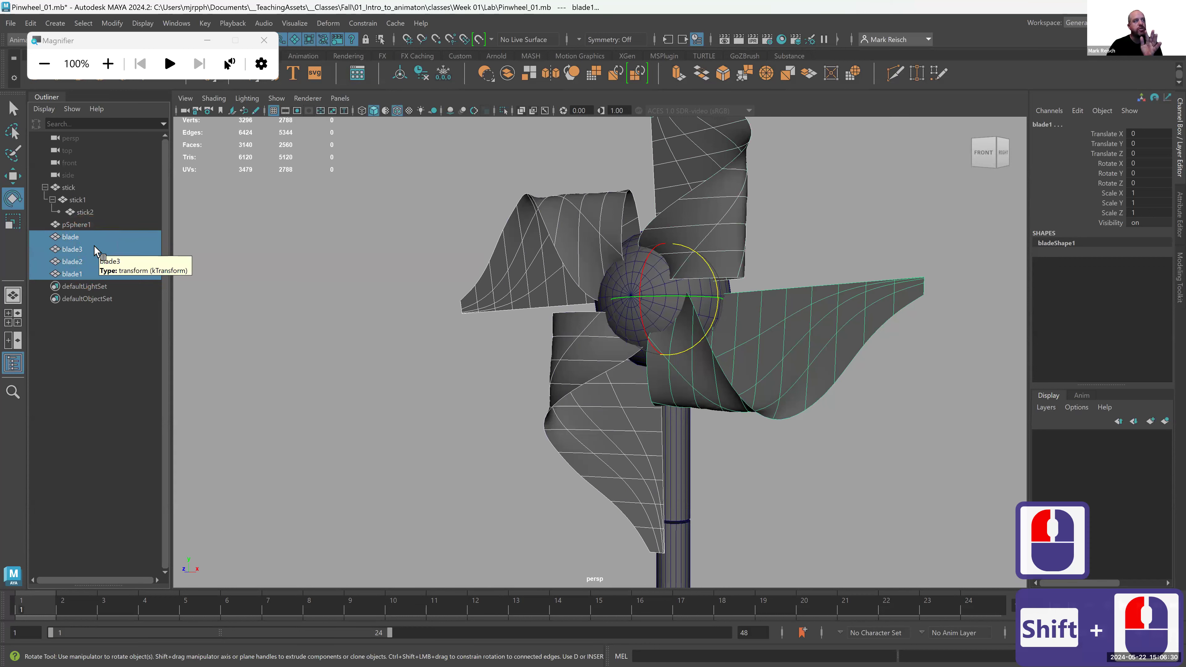
click(74, 237)
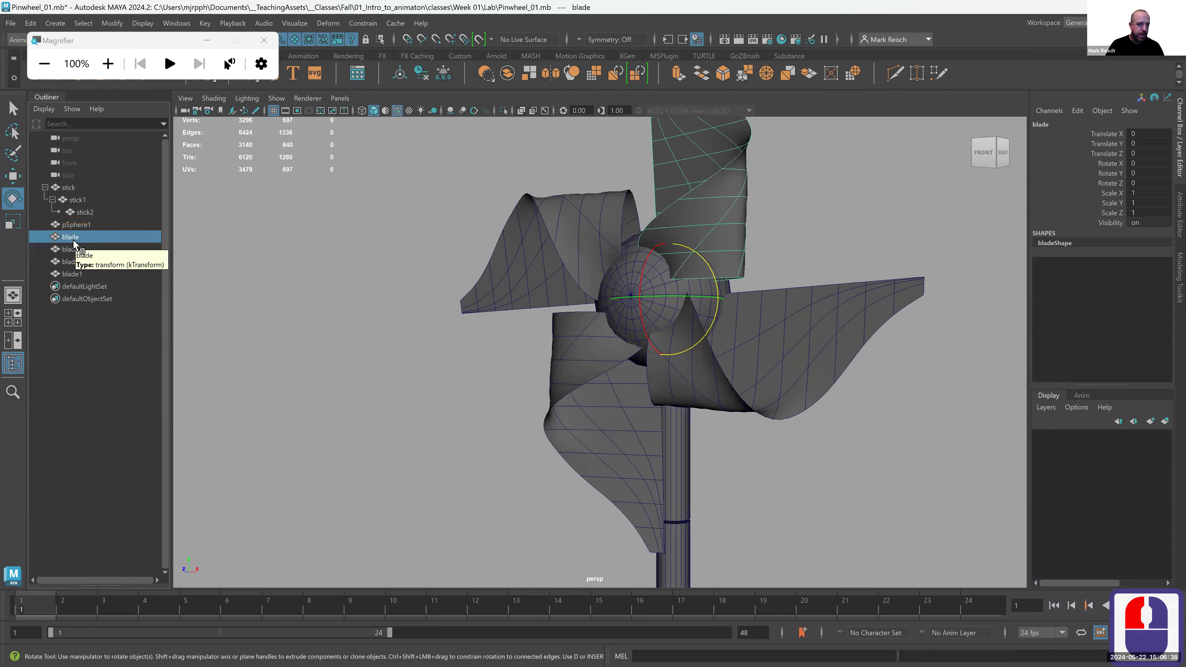
shift+click(73, 277)
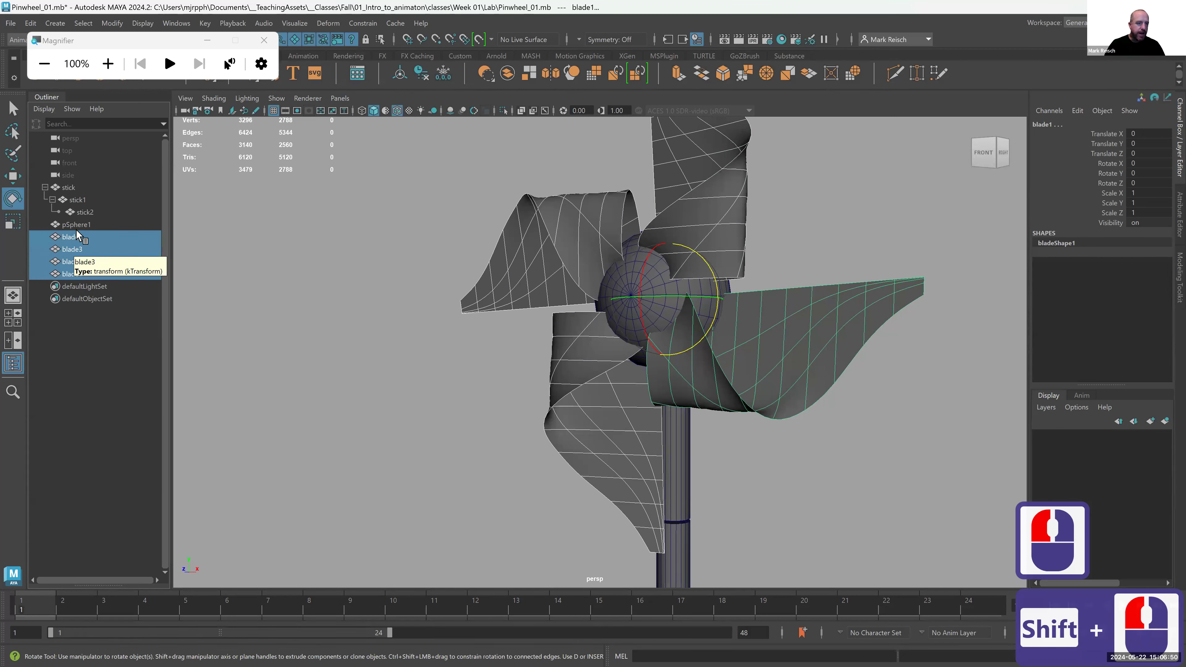
Step: Select blade, add only blade1 to the selection without the blades between, and remove blade1 again
click(75, 236)
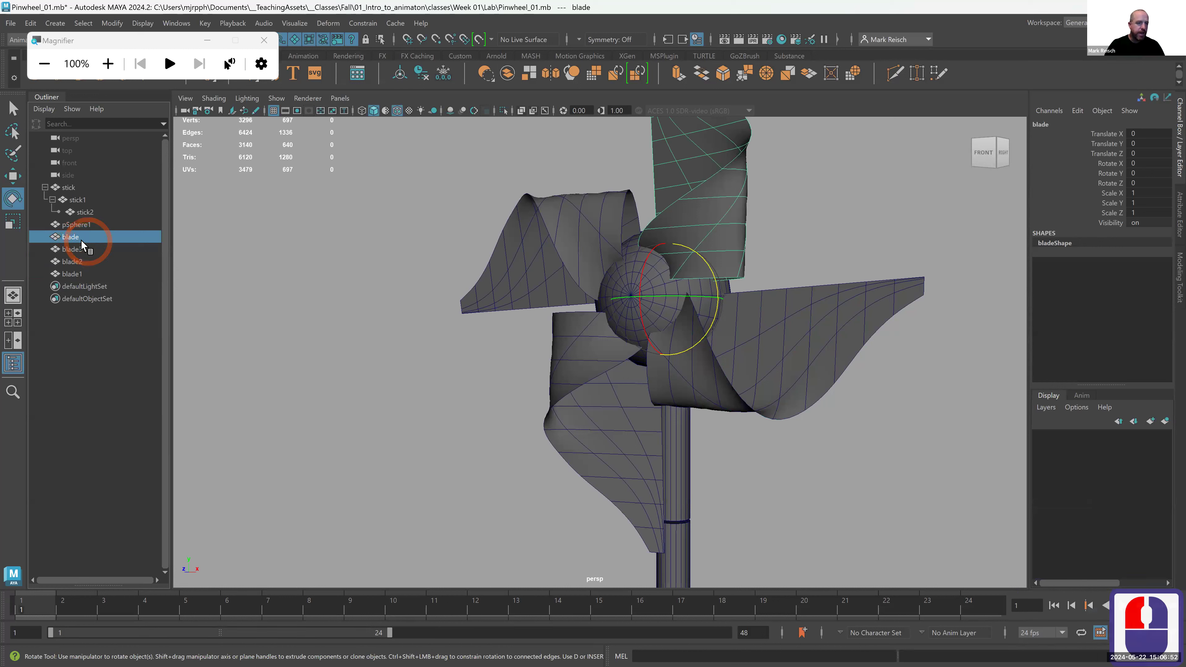
ctrl+click(75, 276)
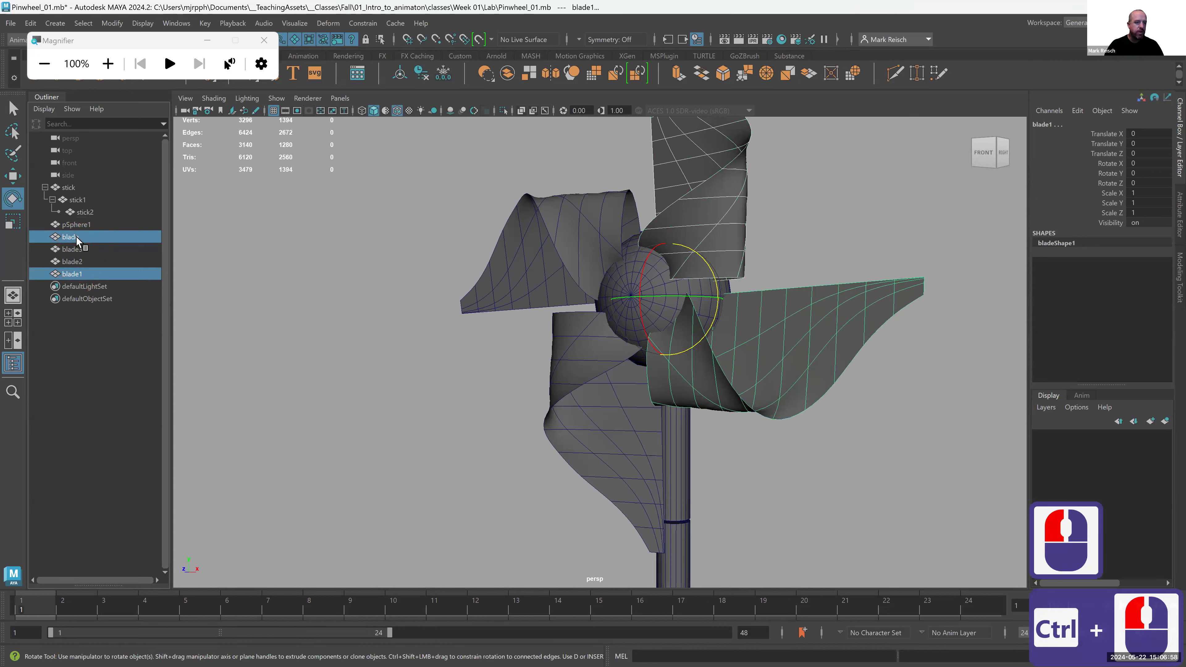
ctrl+click(75, 275)
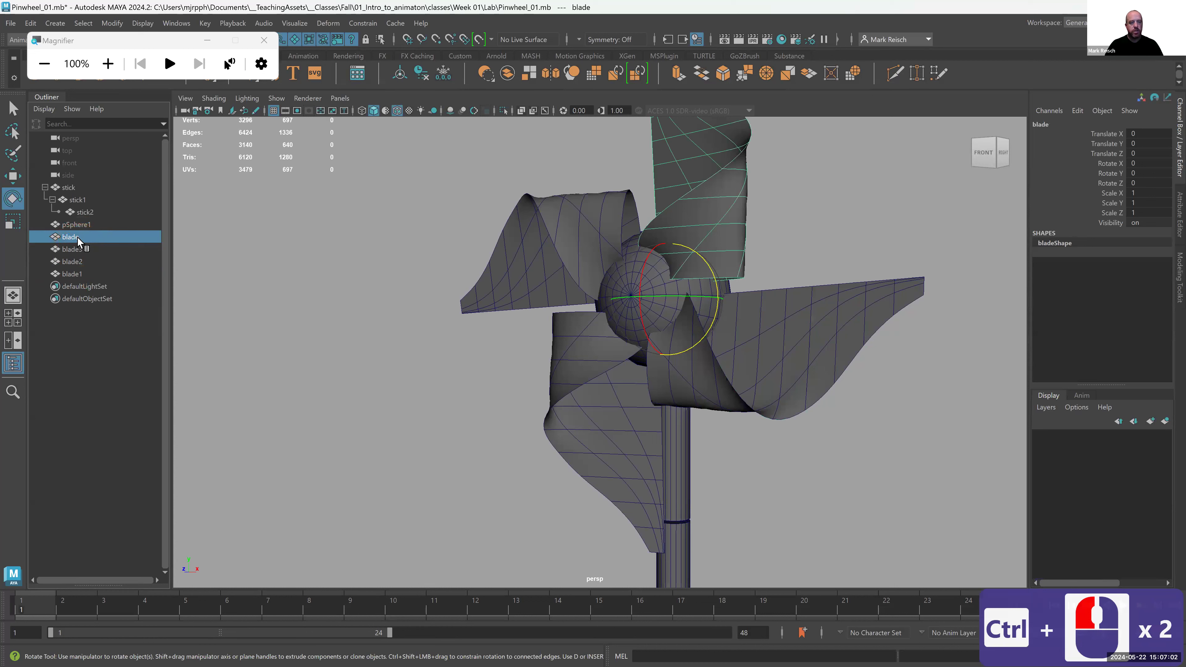
Step: Select the whole range from blade to blade1, parent the four blades under pSphere1, and expand pSphere1 in the Outliner
shift+click(80, 274)
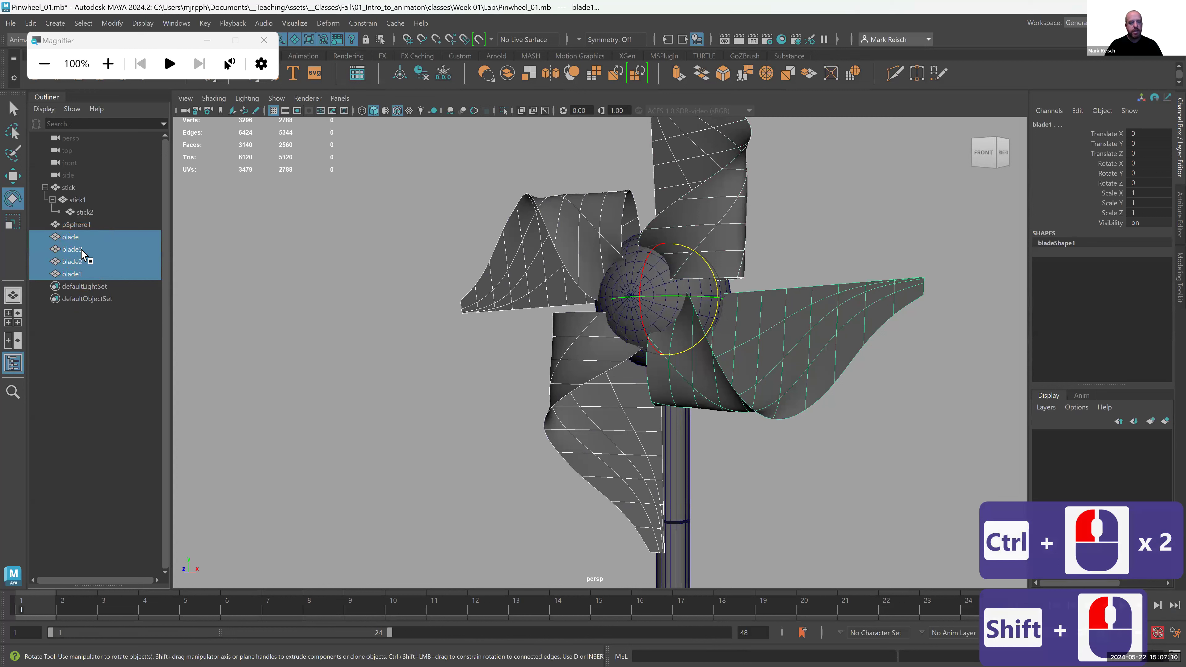
middle_drag(74, 239, 76, 225)
click(45, 225)
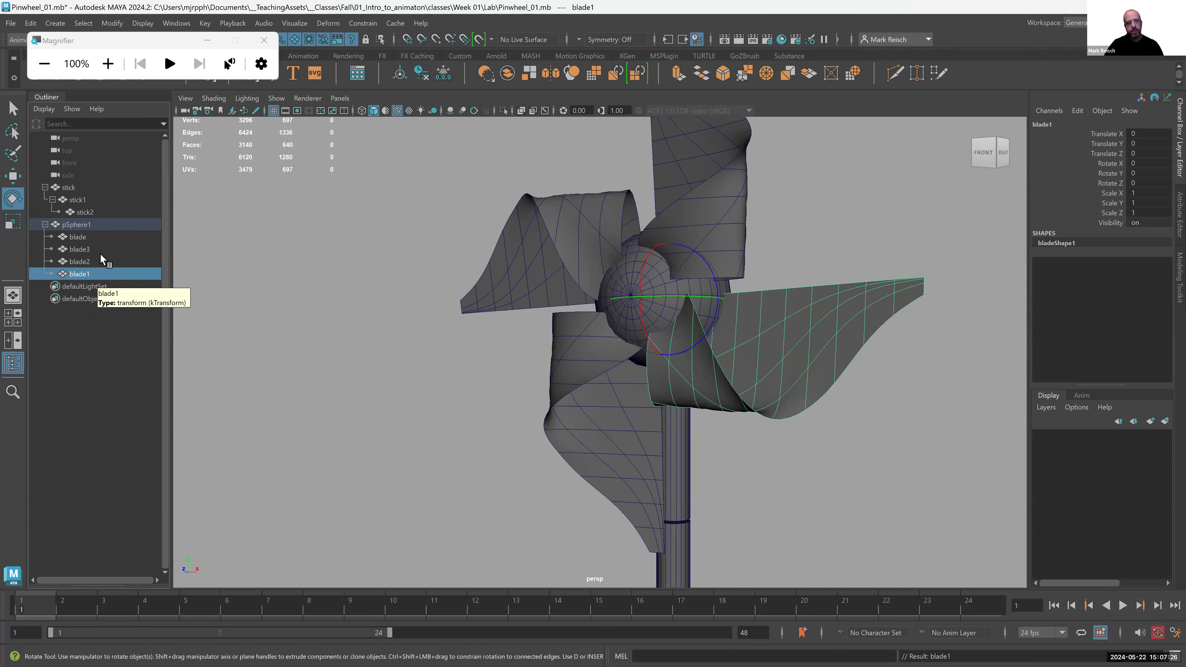
Step: Try spinning pSphere1 with its child blades about -79 degrees around Z, and undo the rotation
click(92, 236)
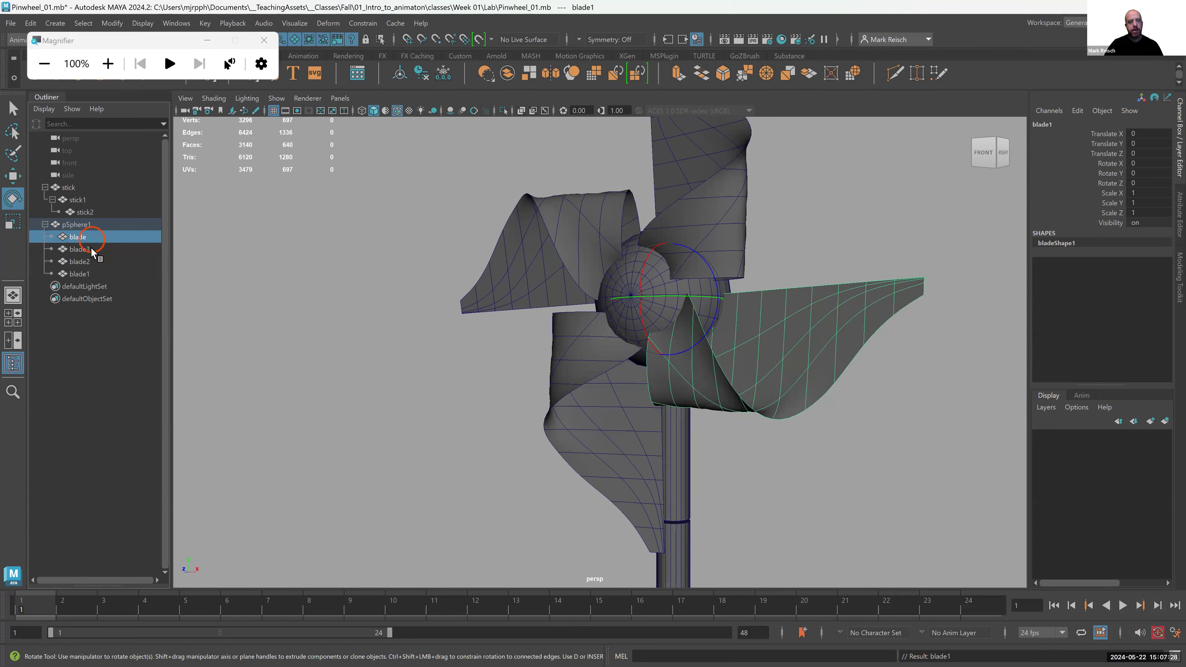
click(88, 223)
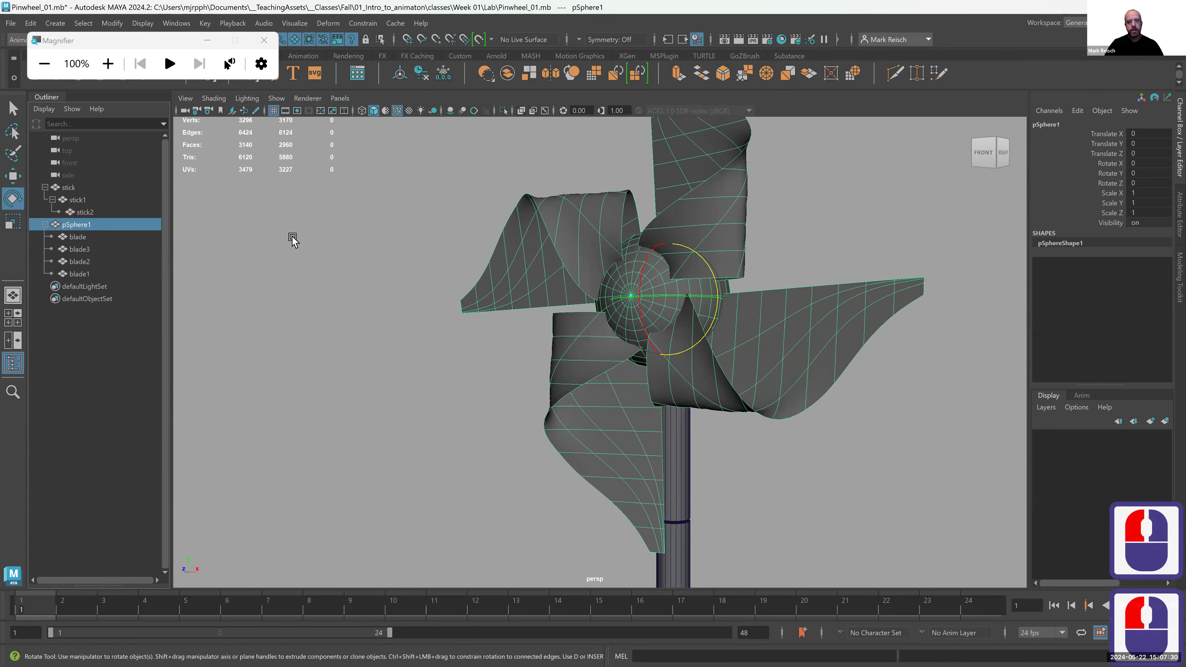
drag(706, 262, 717, 340)
key(ctrl+z)
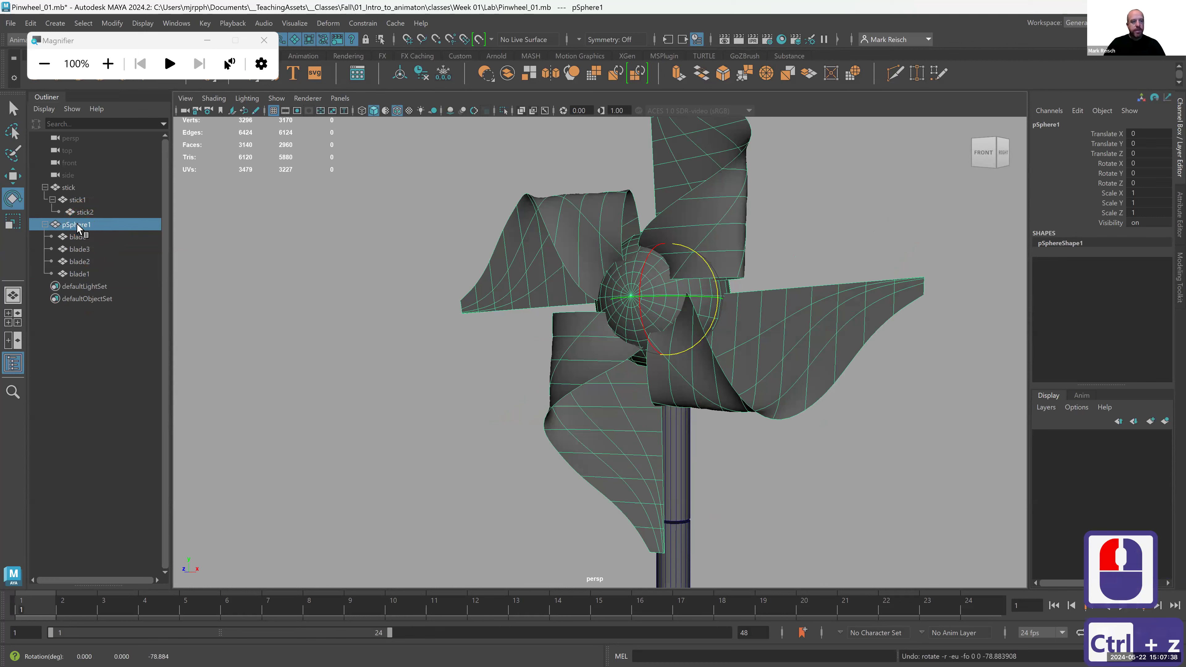
Step: Parent pSphere1, together with its blades, under stick2 in the Outliner
click(104, 224)
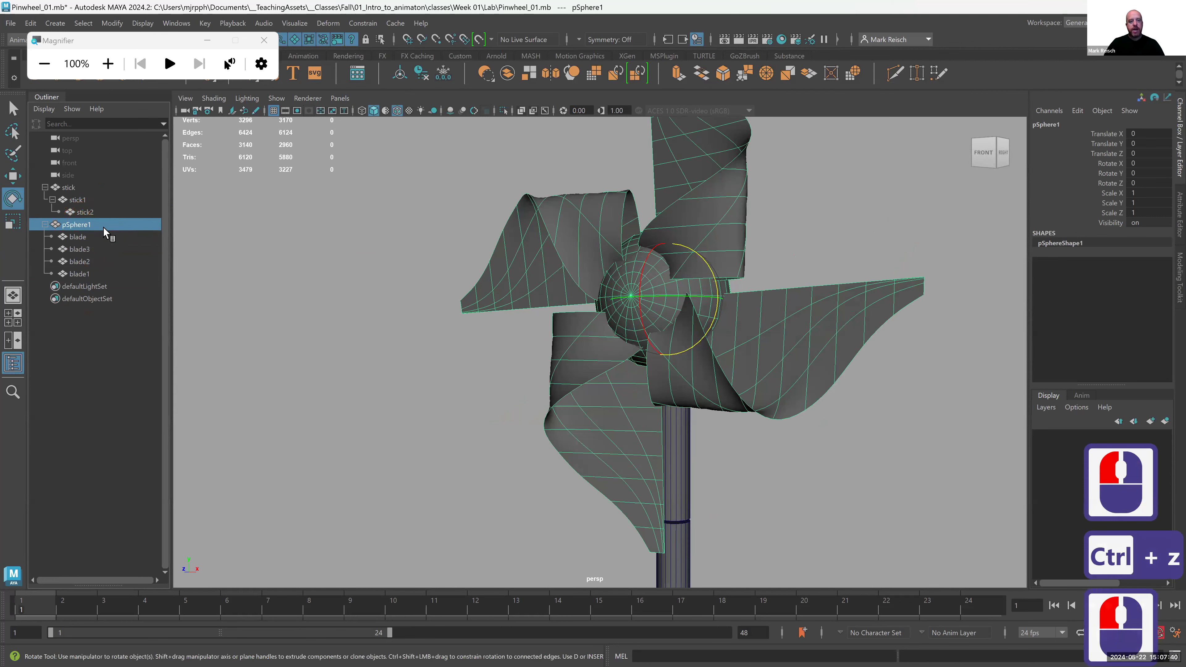
alt+drag(468, 323, 87, 224)
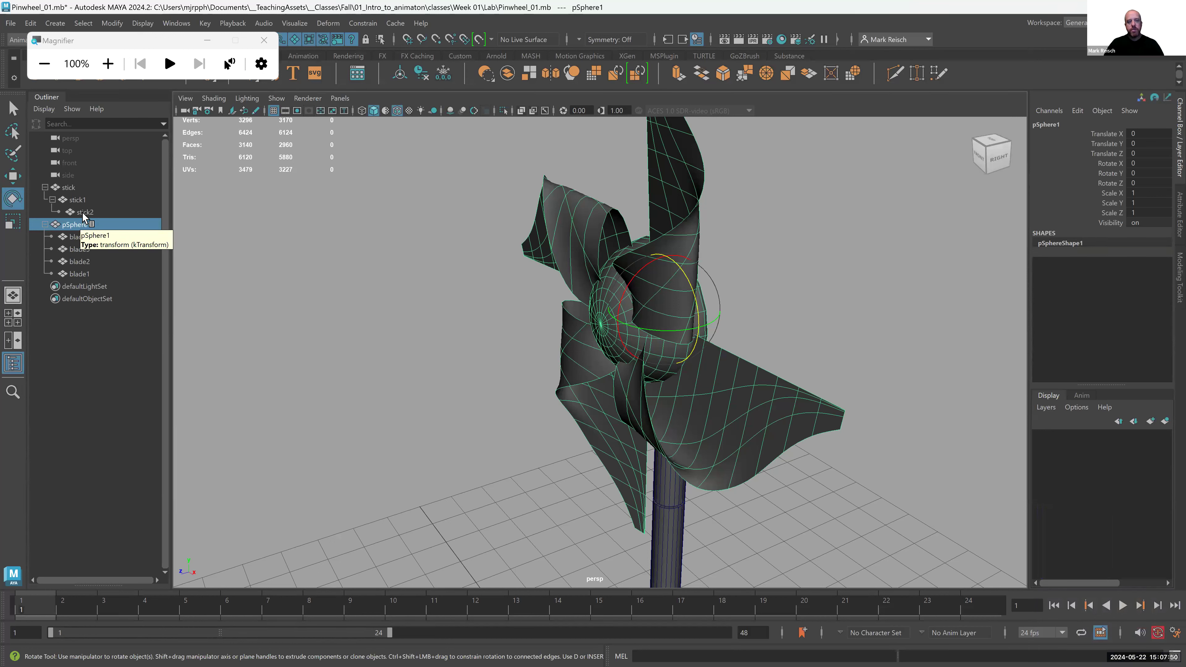
click(83, 213)
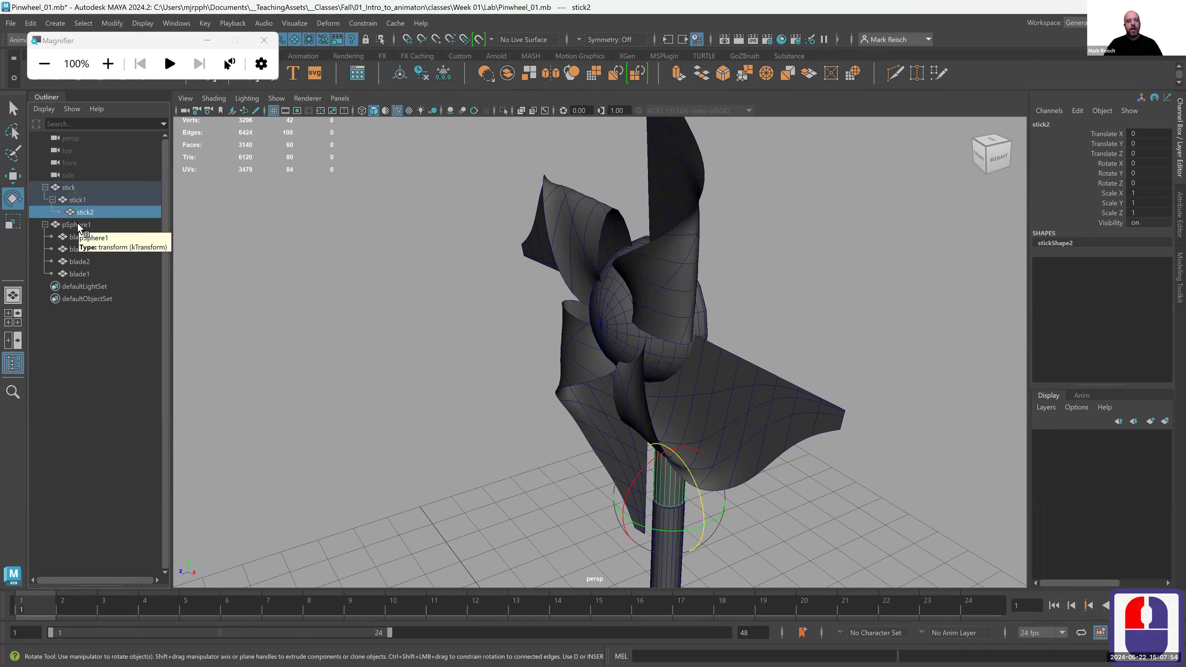
click(77, 224)
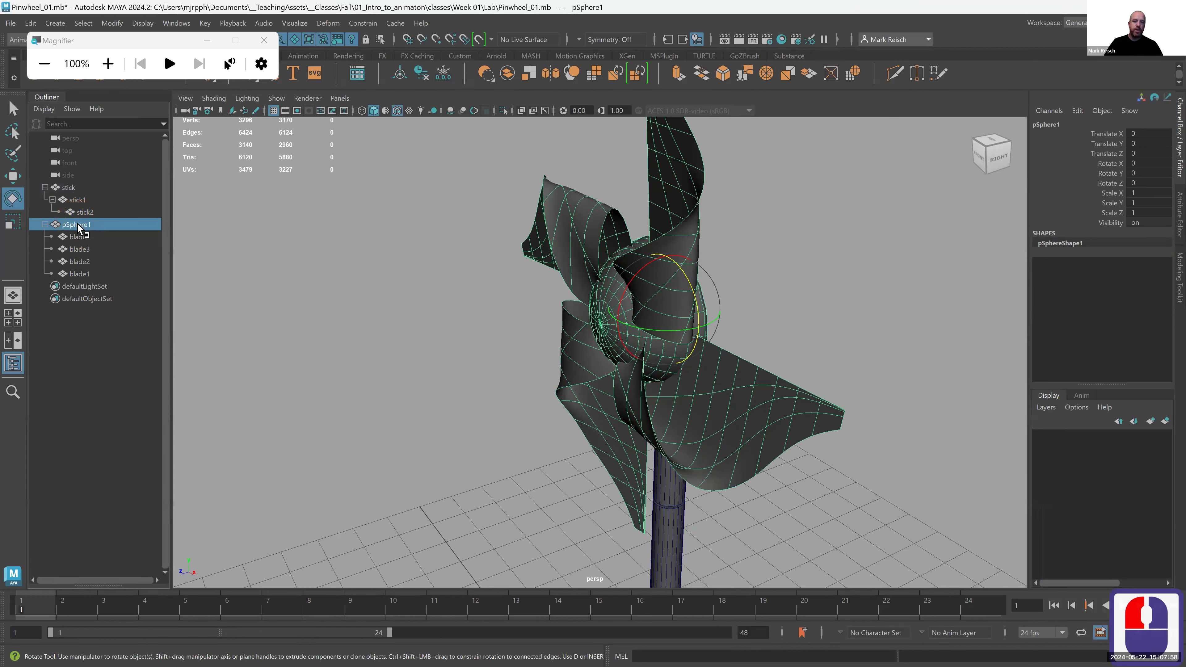
middle_drag(78, 225, 87, 211)
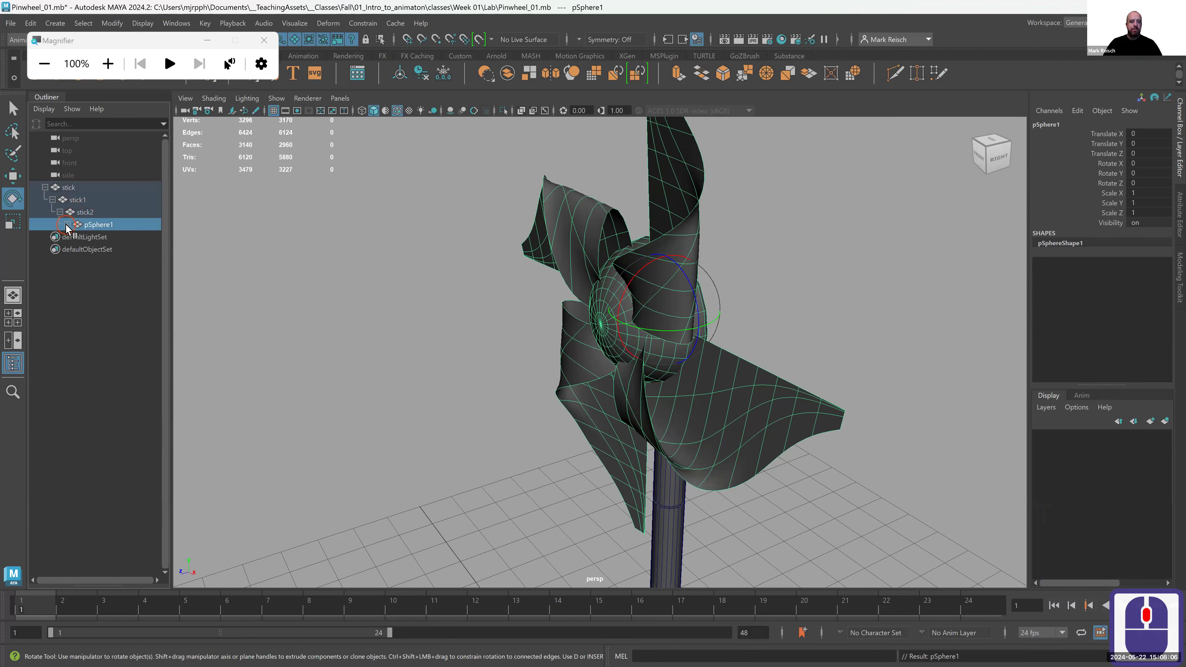
Step: Expand pSphere1 in the Outliner and select stick, stick1 and stick2 together, starting from the lowest segment
click(67, 225)
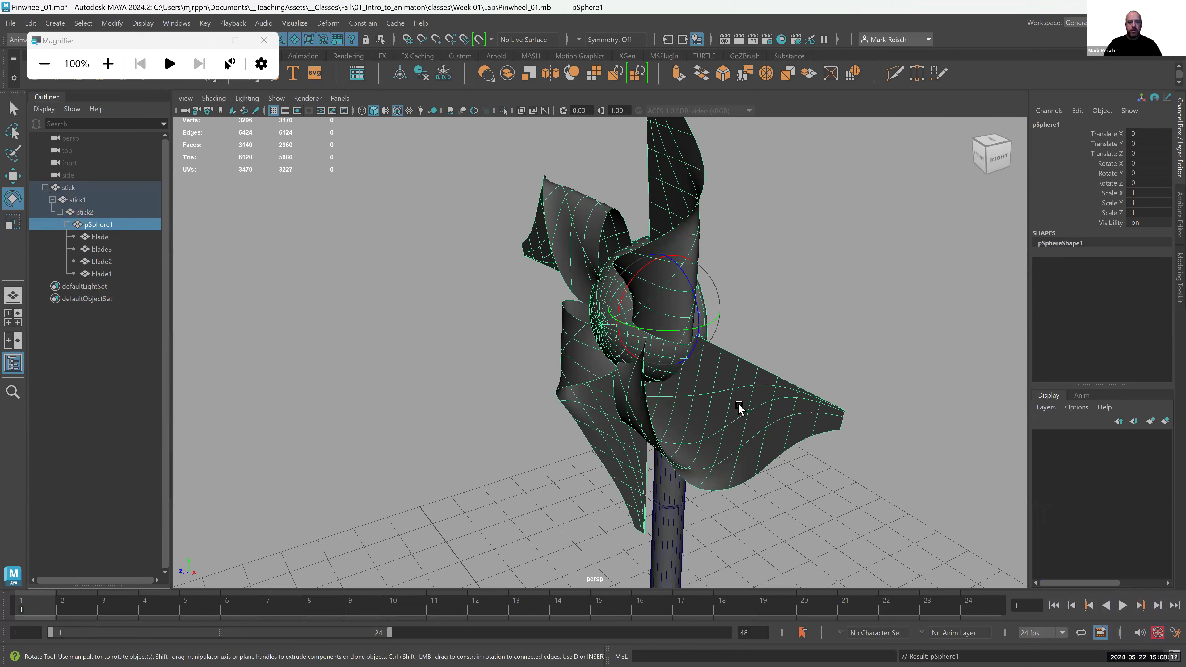
alt+right_drag(712, 393, 652, 374)
alt+right_drag(738, 433, 739, 434)
alt+drag(739, 434, 662, 461)
alt+middle_drag(662, 461, 631, 380)
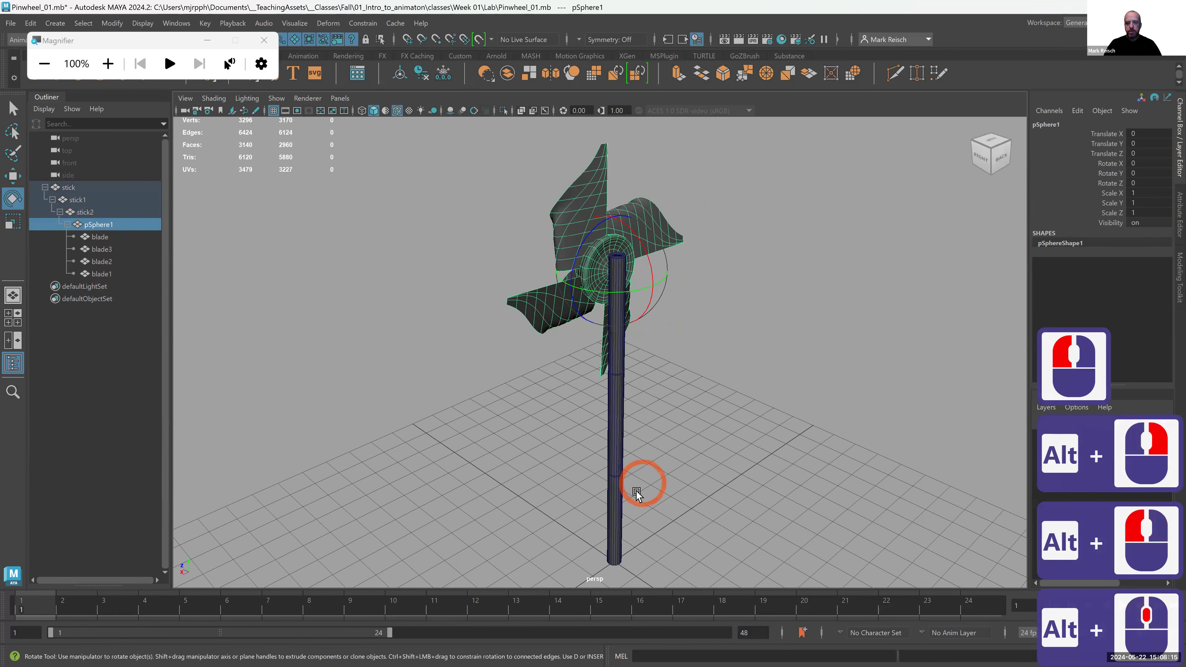
click(619, 501)
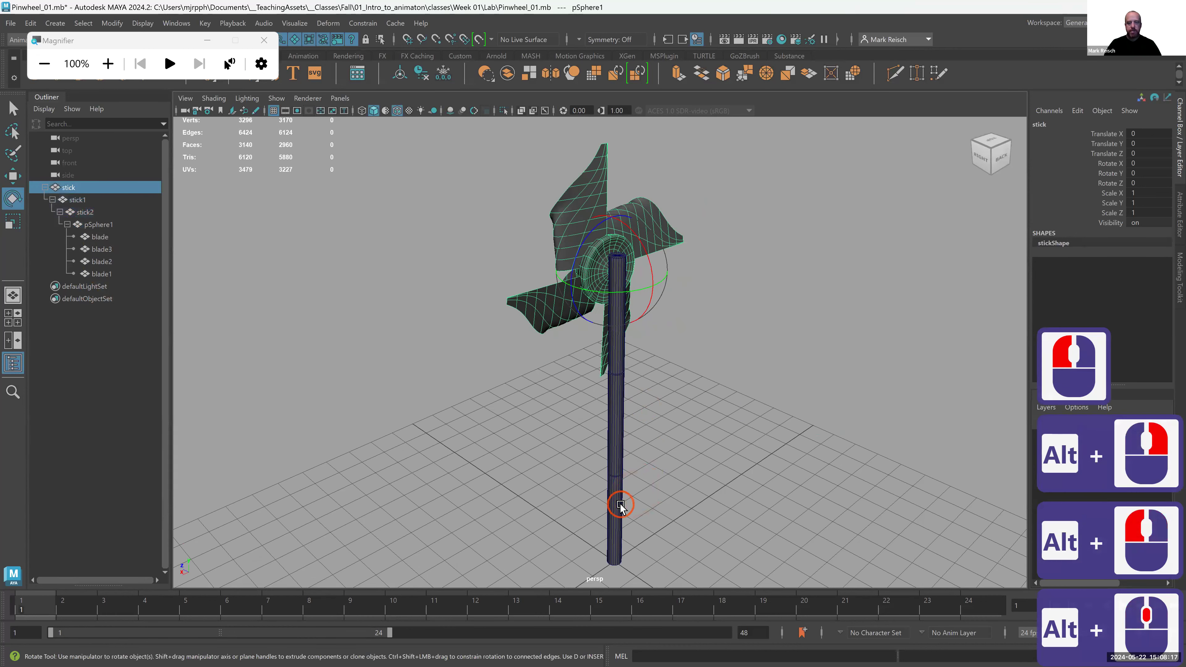
click(616, 433)
shift+click(617, 433)
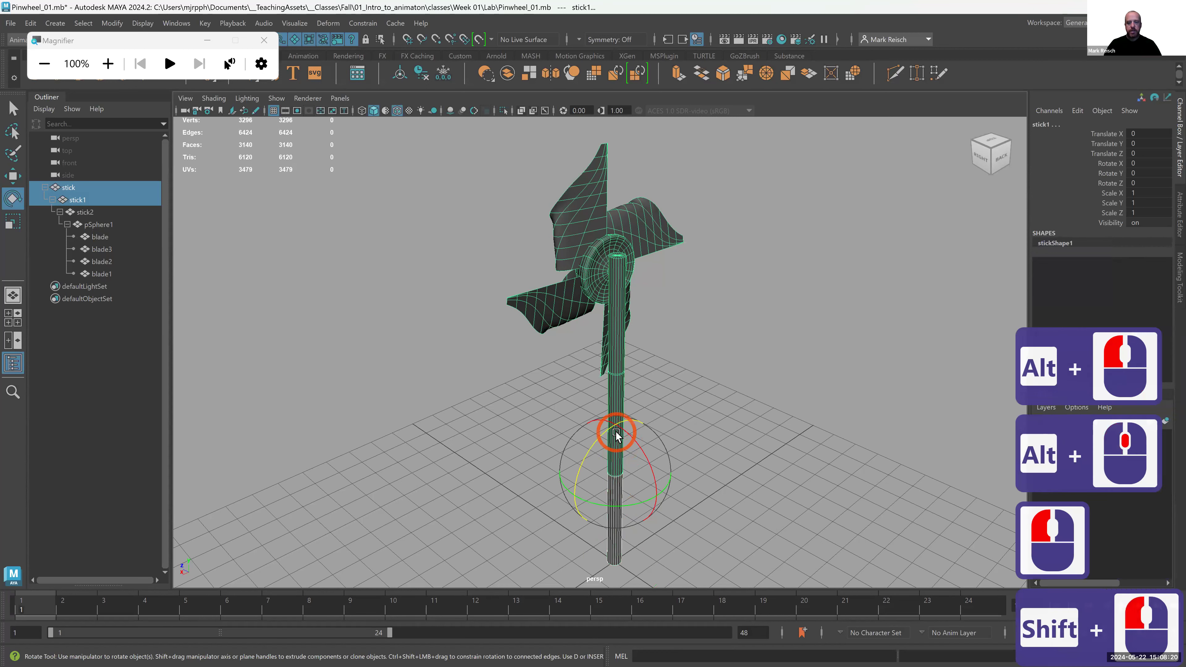
shift+click(604, 339)
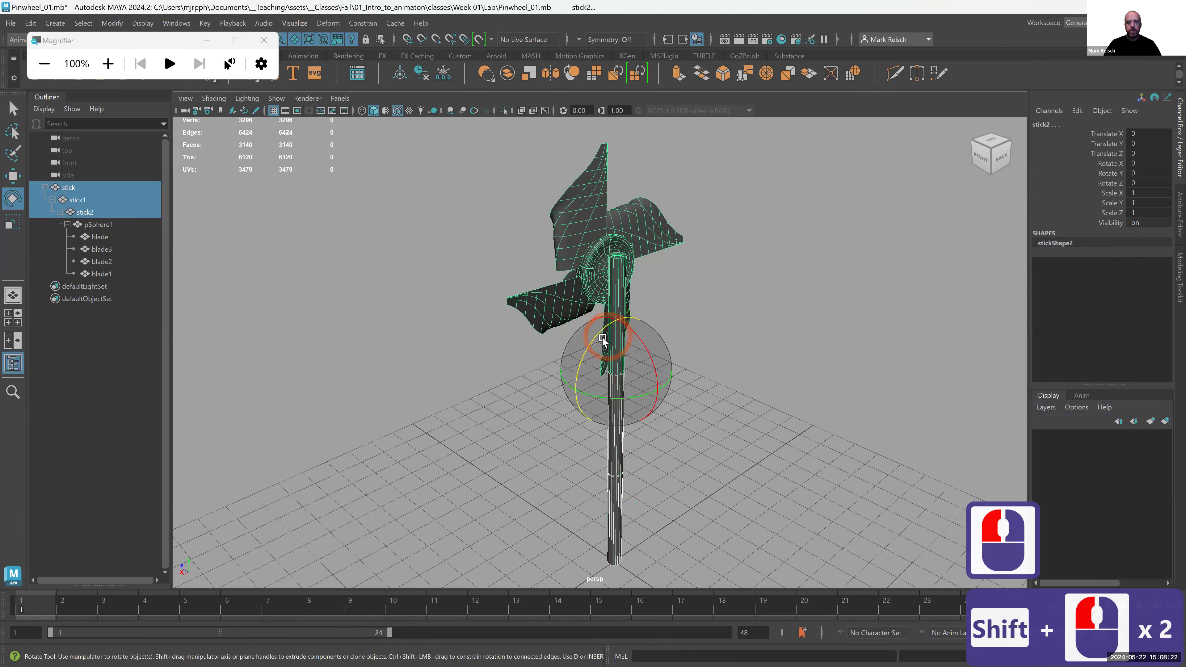
Step: Rotate the three selected stick segments together by about -0.584 degrees around Z
drag(593, 346, 566, 371)
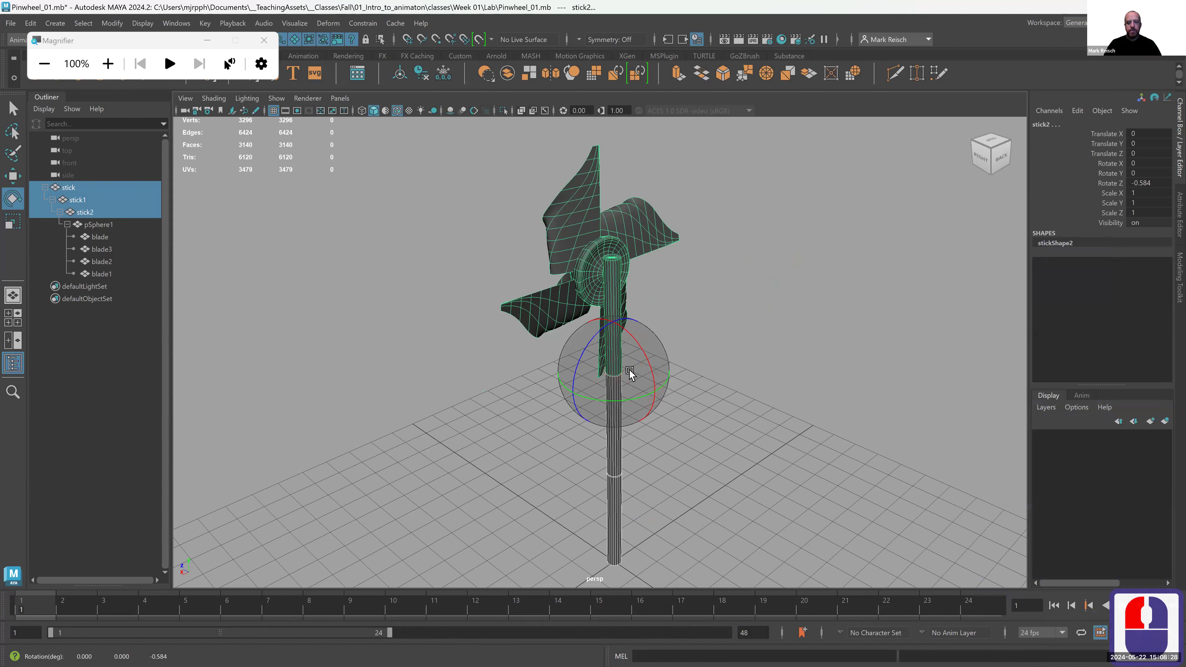
key(w)
key(e)
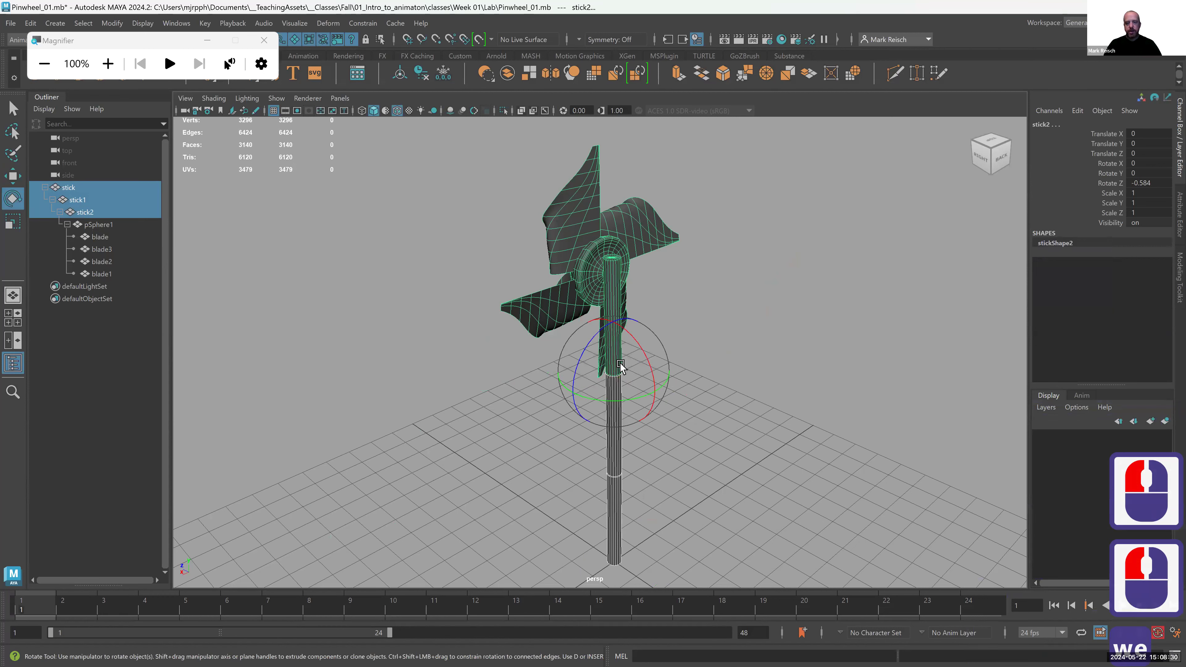
Step: Try rotating the three selected stick segments freely on several axes to bend the pinwheel, and undo the rotations
right_click(602, 362)
drag(602, 364, 580, 392)
key(ctrl+z)
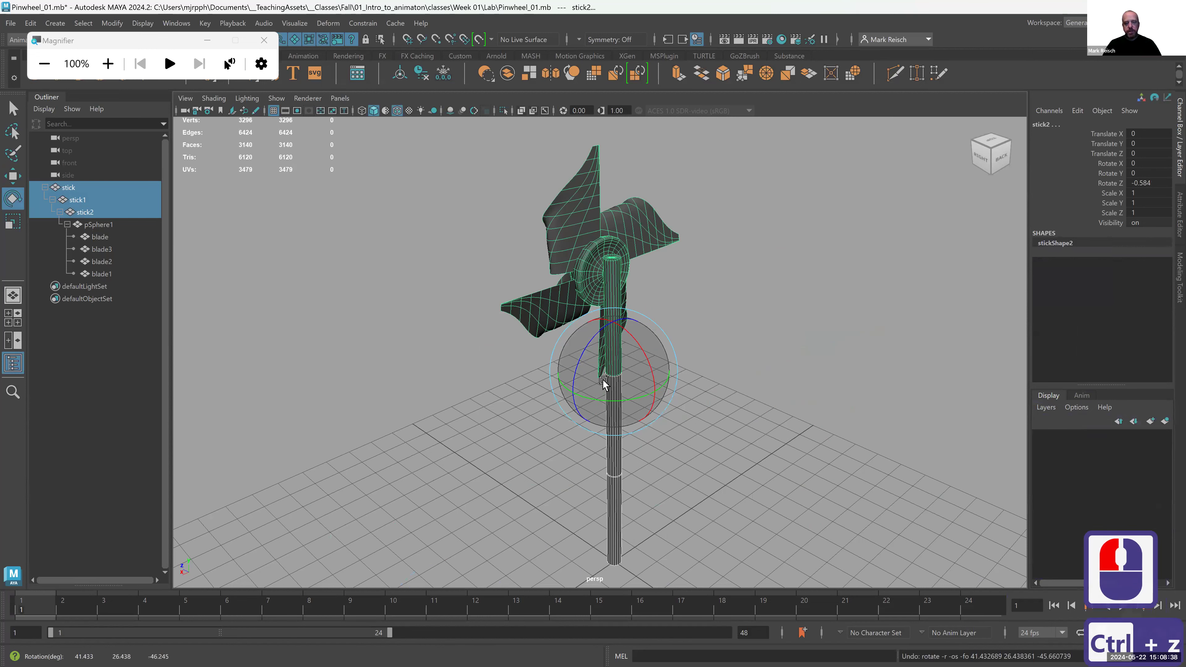
key(w)
click(604, 380)
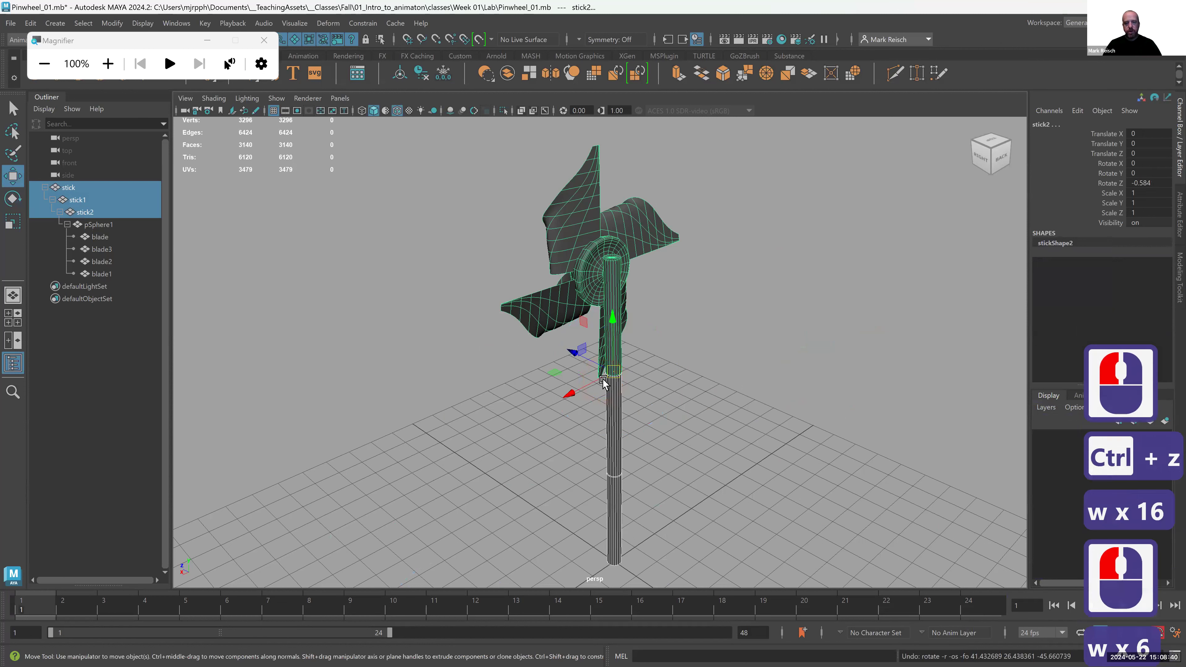
key(e)
drag(609, 376, 567, 357)
mouse_move(623, 385)
mouse_down()
mouse_move(657, 392)
mouse_move(667, 376)
mouse_move(559, 373)
mouse_move(607, 375)
mouse_move(581, 391)
mouse_move(579, 364)
mouse_move(562, 369)
mouse_move(659, 375)
mouse_move(610, 364)
mouse_move(607, 403)
mouse_move(615, 370)
mouse_up()
key(ctrl+z)
Step: Group the top-level stick with its whole hierarchy and name the group Pinwheel
alt+drag(493, 424, 546, 422)
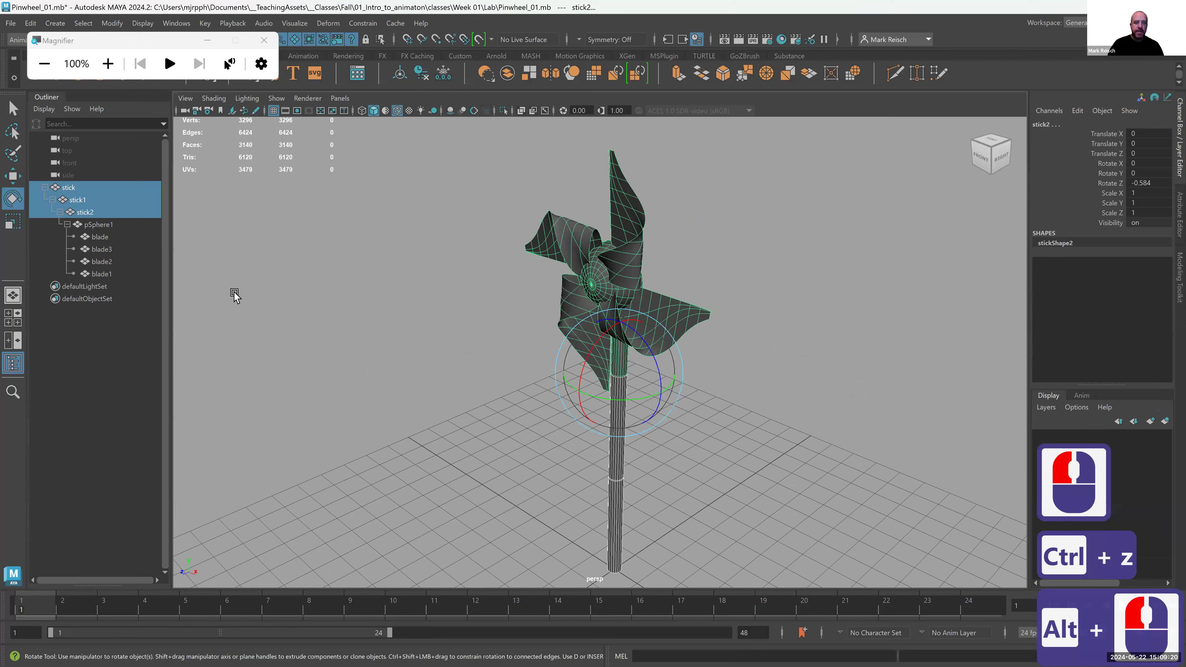
click(77, 184)
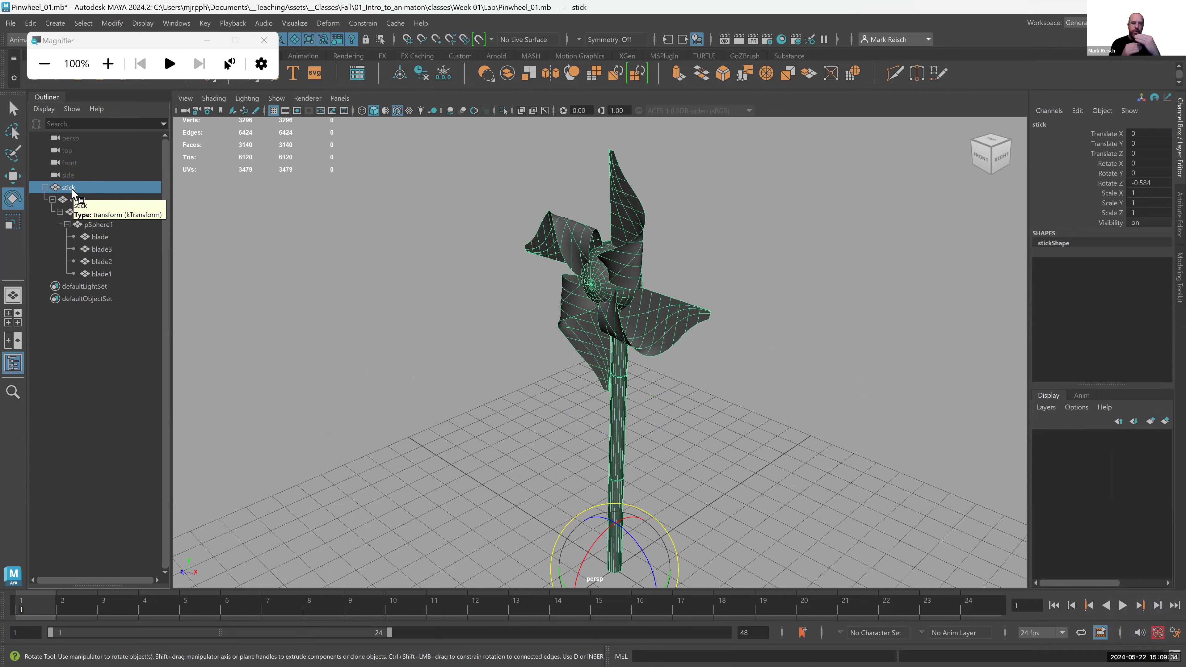
click(75, 188)
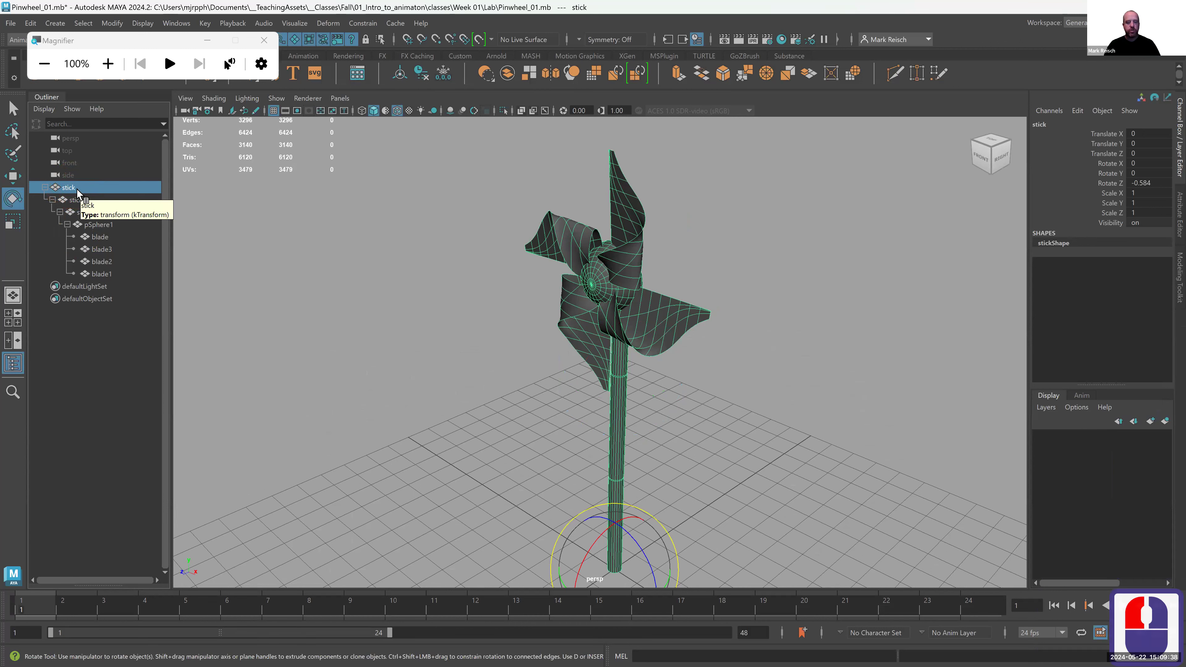
key(ctrl+g)
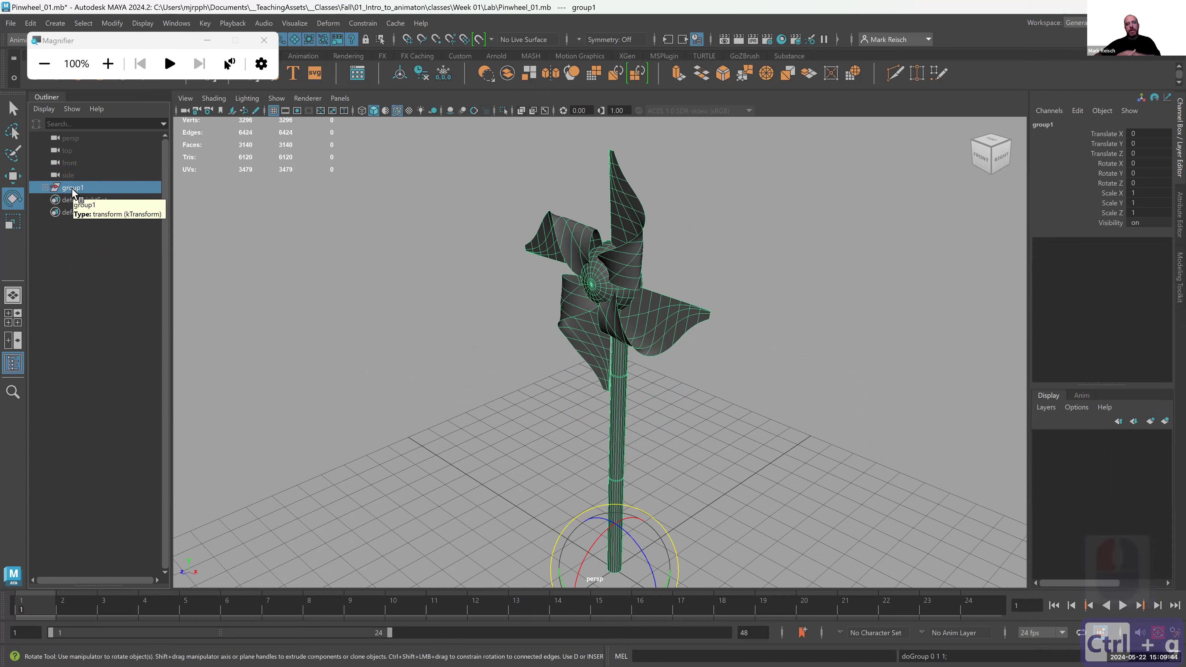
click(73, 189)
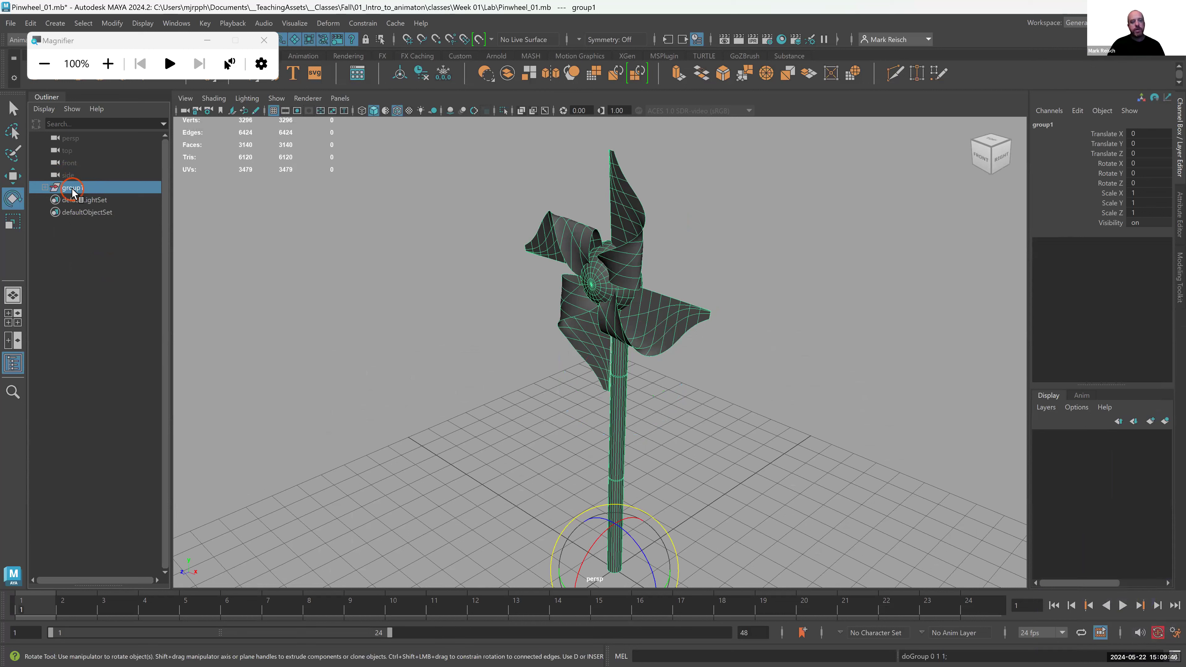
double_click(73, 189)
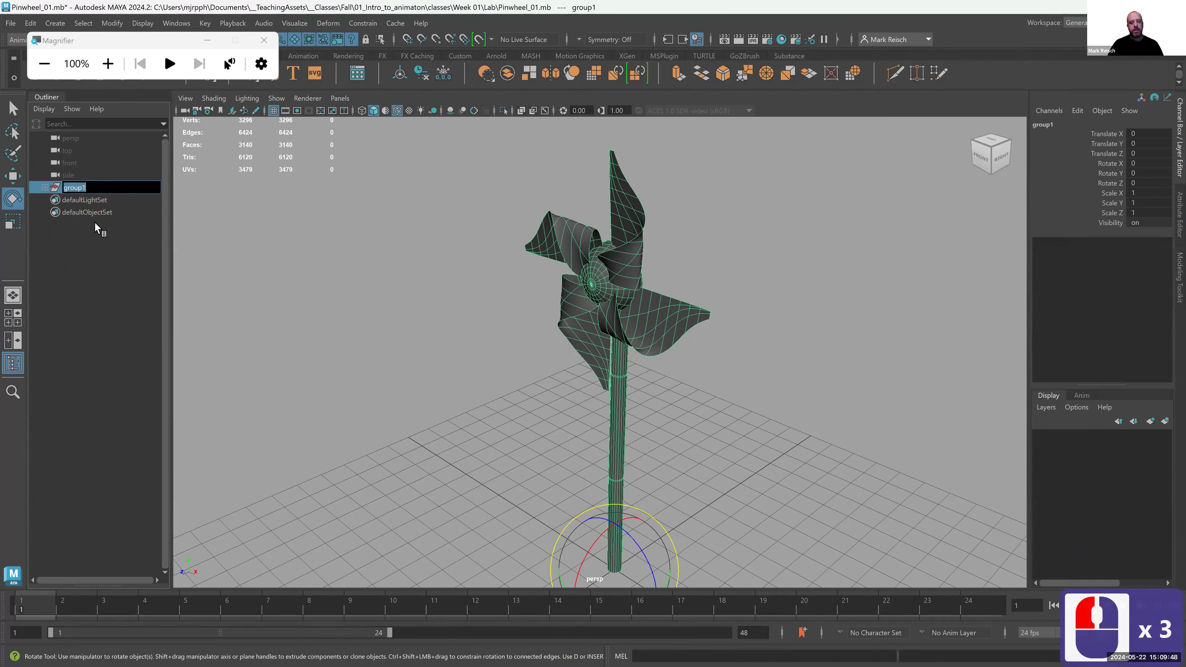
text(Pin)
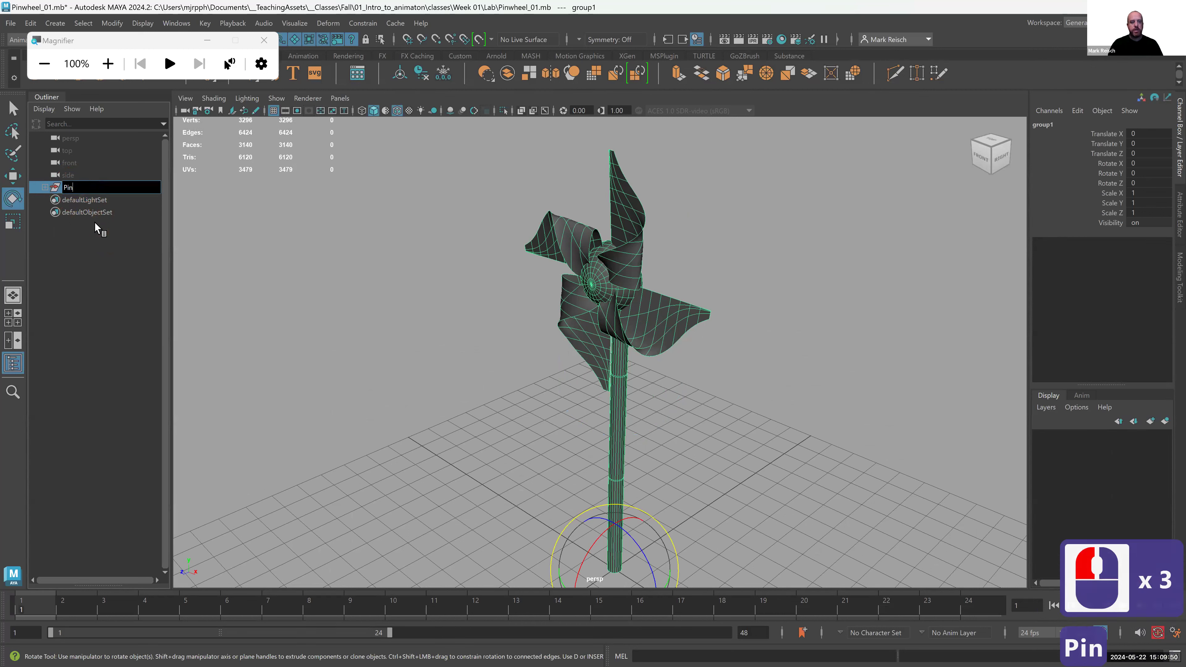
text(wheel)
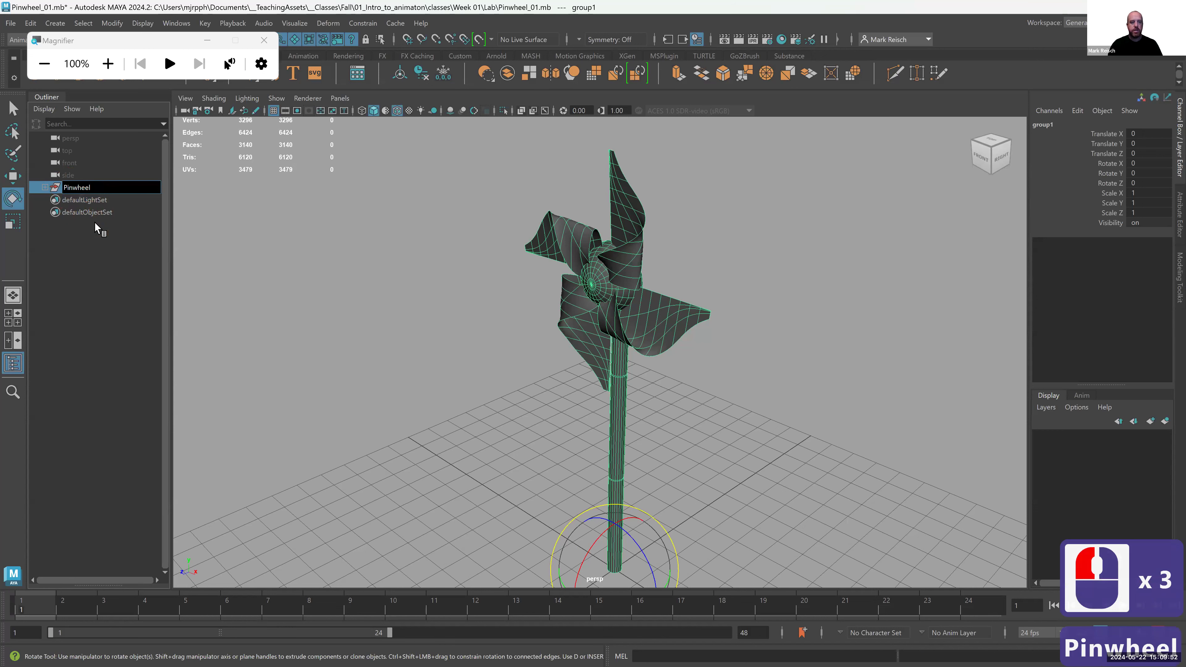
key(Return)
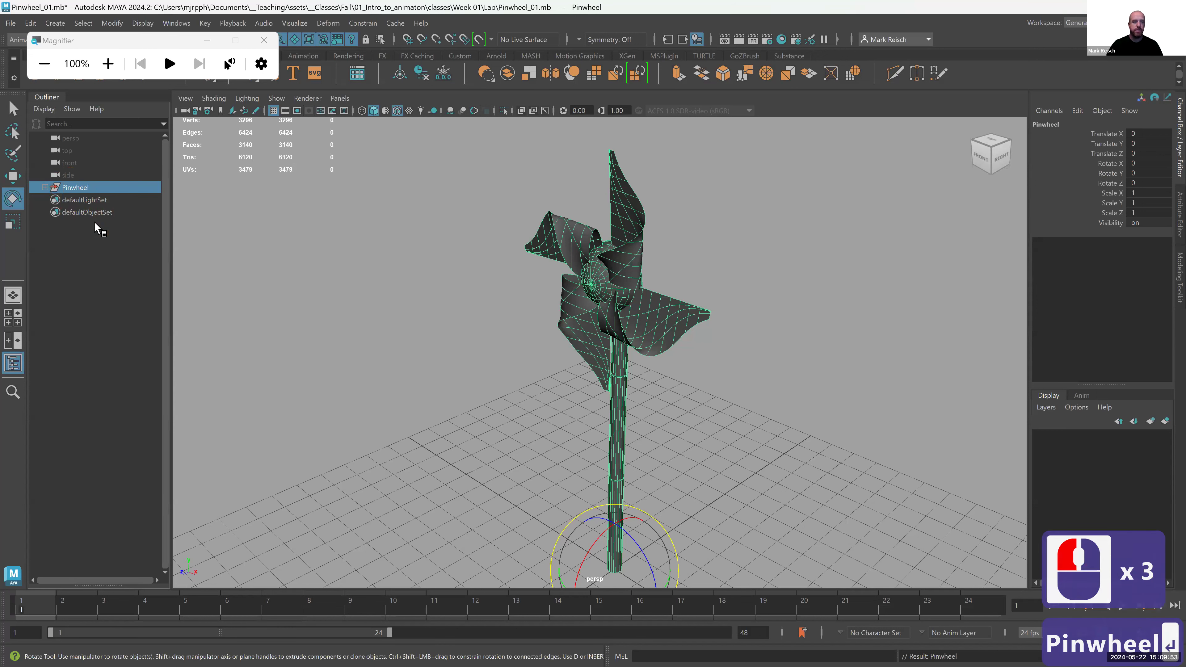
Step: Expand the full hierarchy under Pinwheel to review it, collapse it again, and close the Magnifier window
shift+click(45, 187)
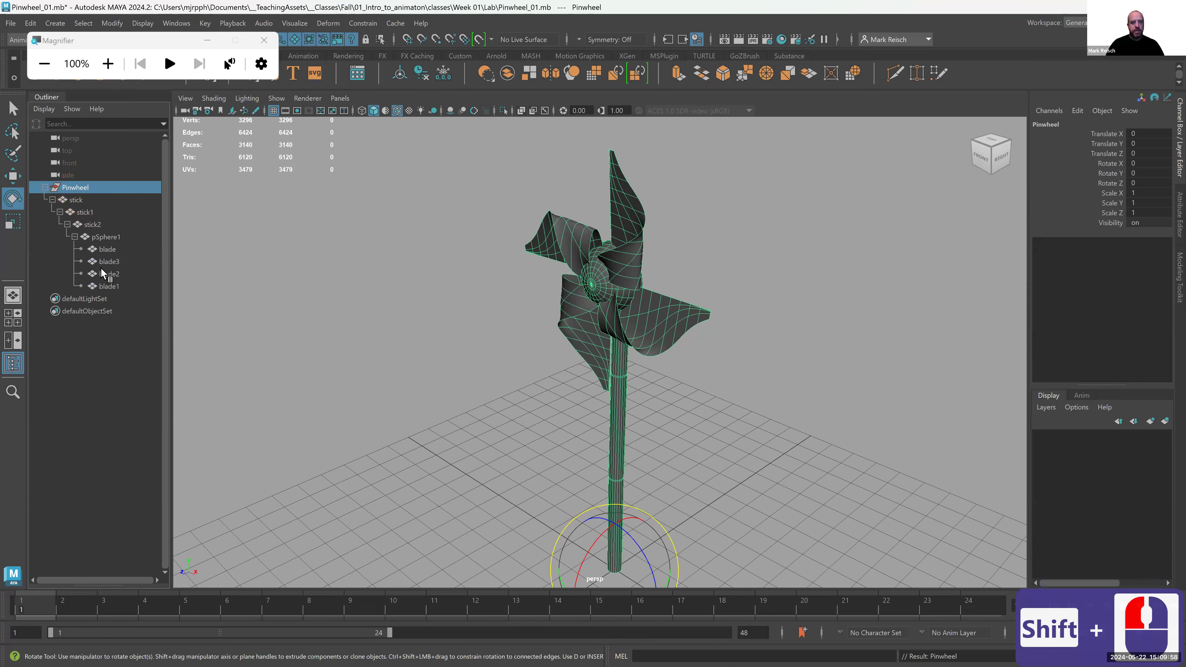
click(44, 188)
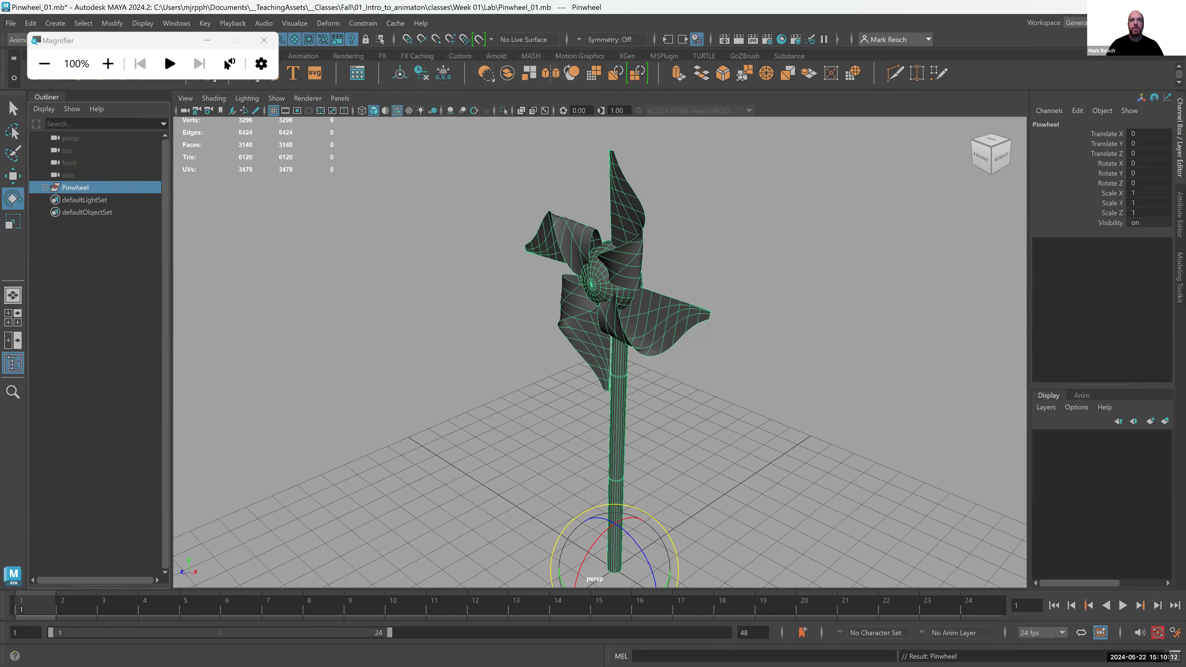
click(263, 41)
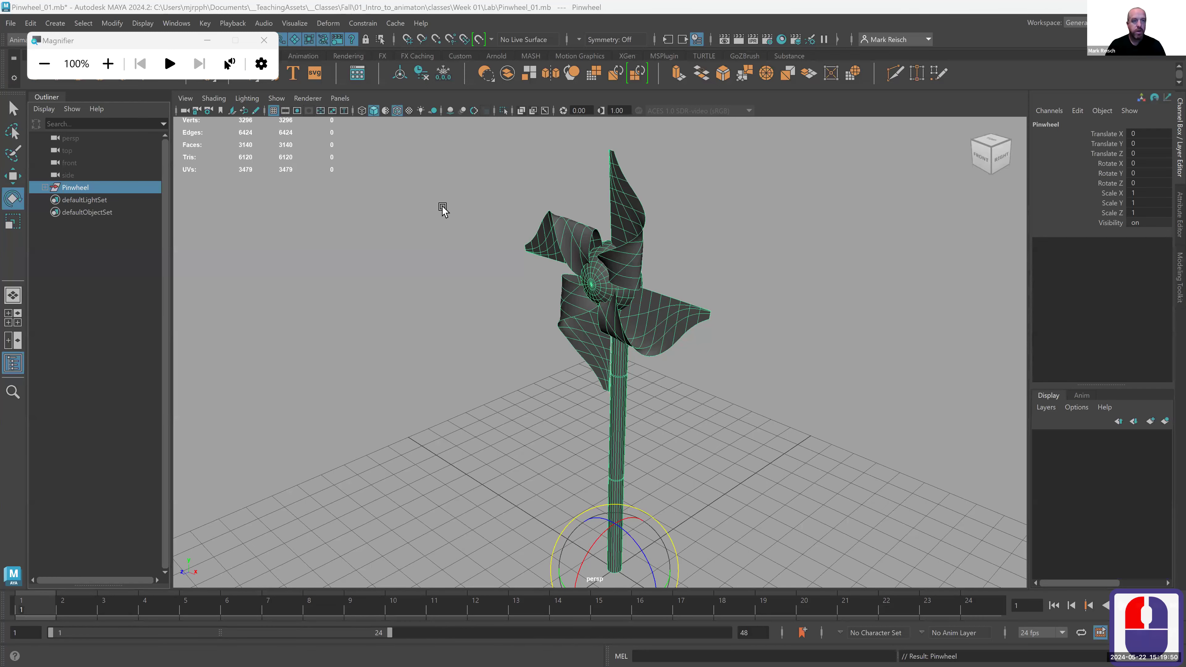
click(263, 40)
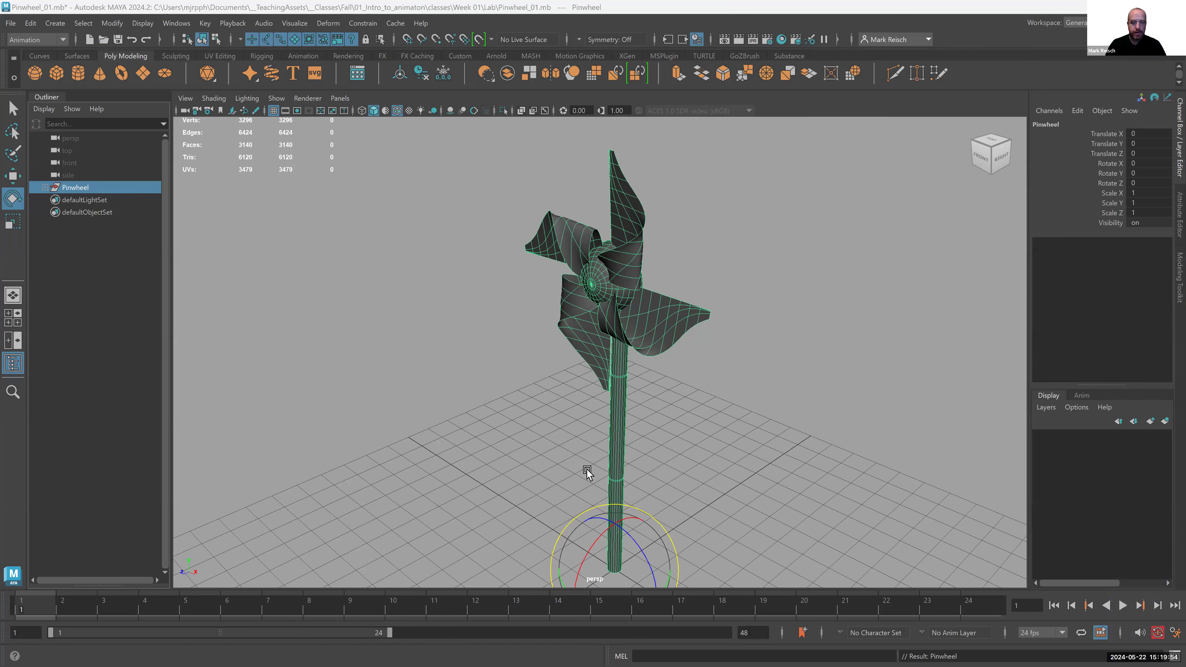
Step: Switch the workspace to Animation and resize the Graph Editor so that its curve area is visible beneath the viewport
alt+drag(572, 437, 514, 391)
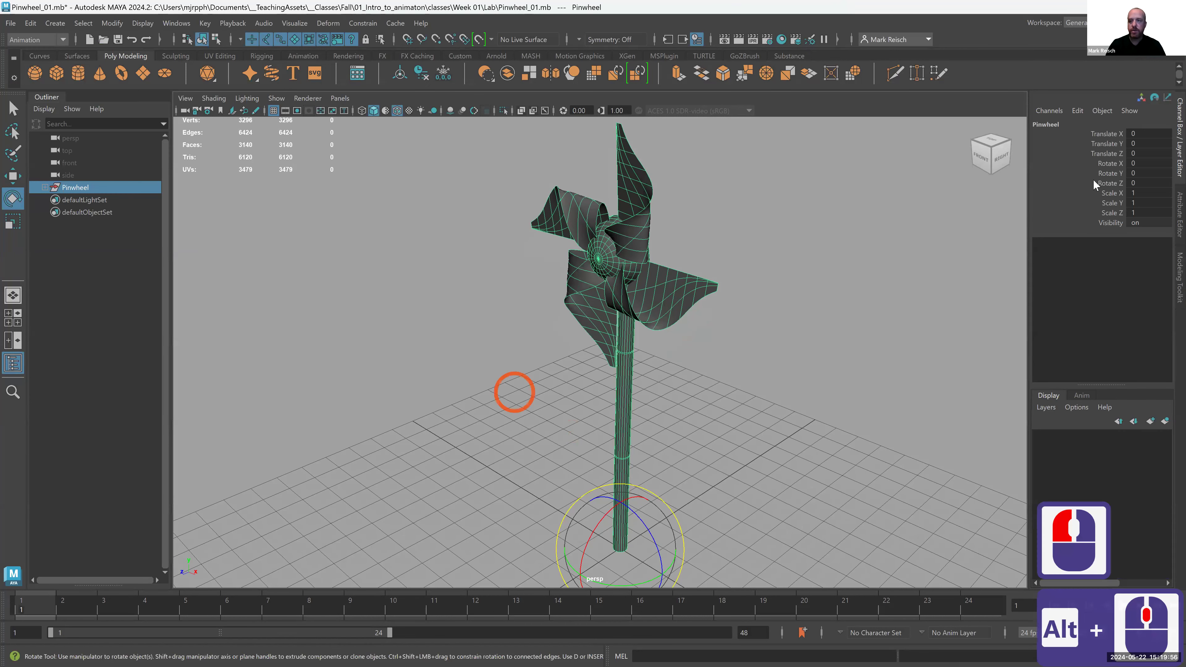
click(1081, 25)
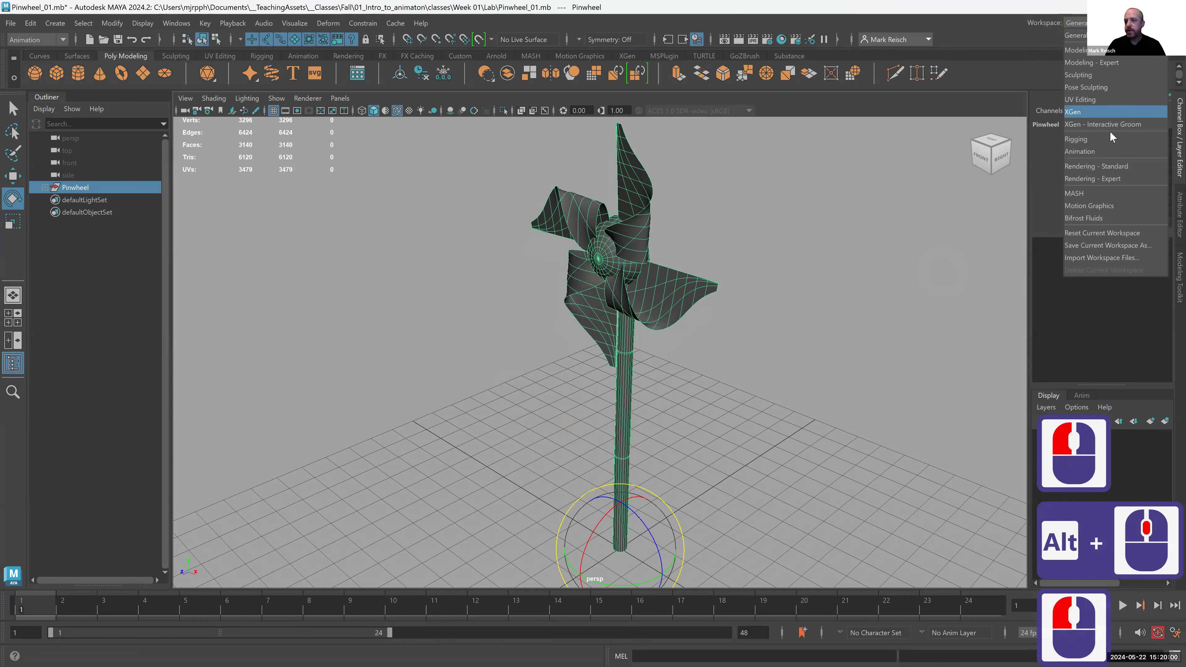
click(1081, 151)
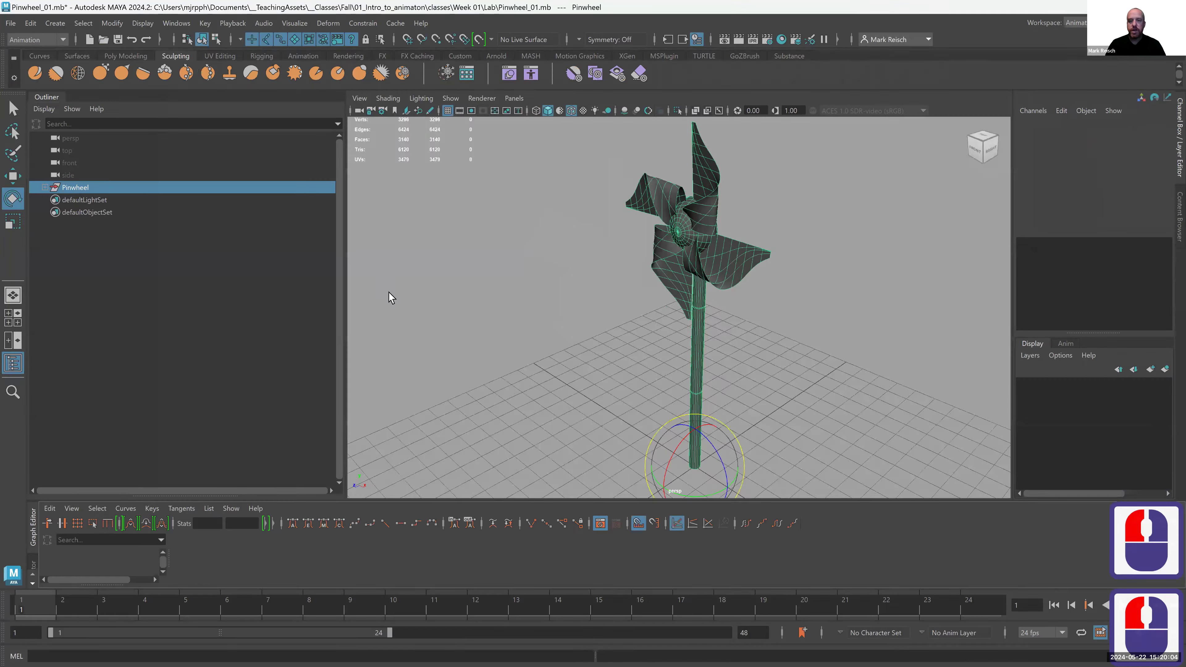
drag(453, 500, 475, 415)
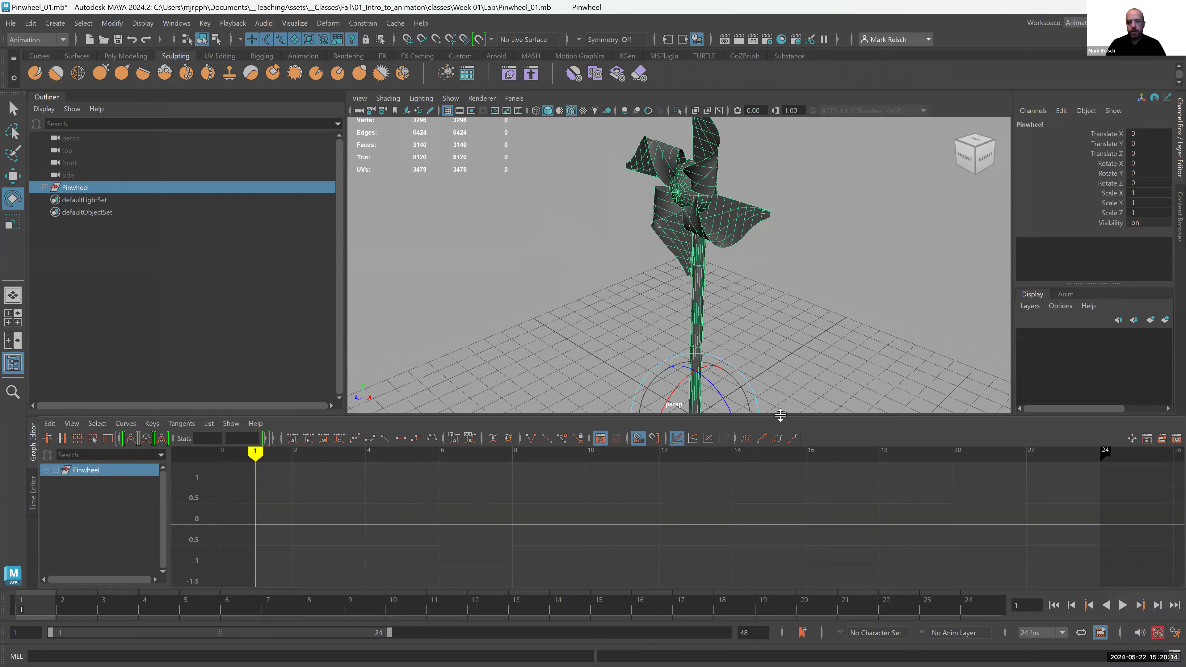
drag(780, 413, 780, 448)
alt+drag(664, 374, 725, 344)
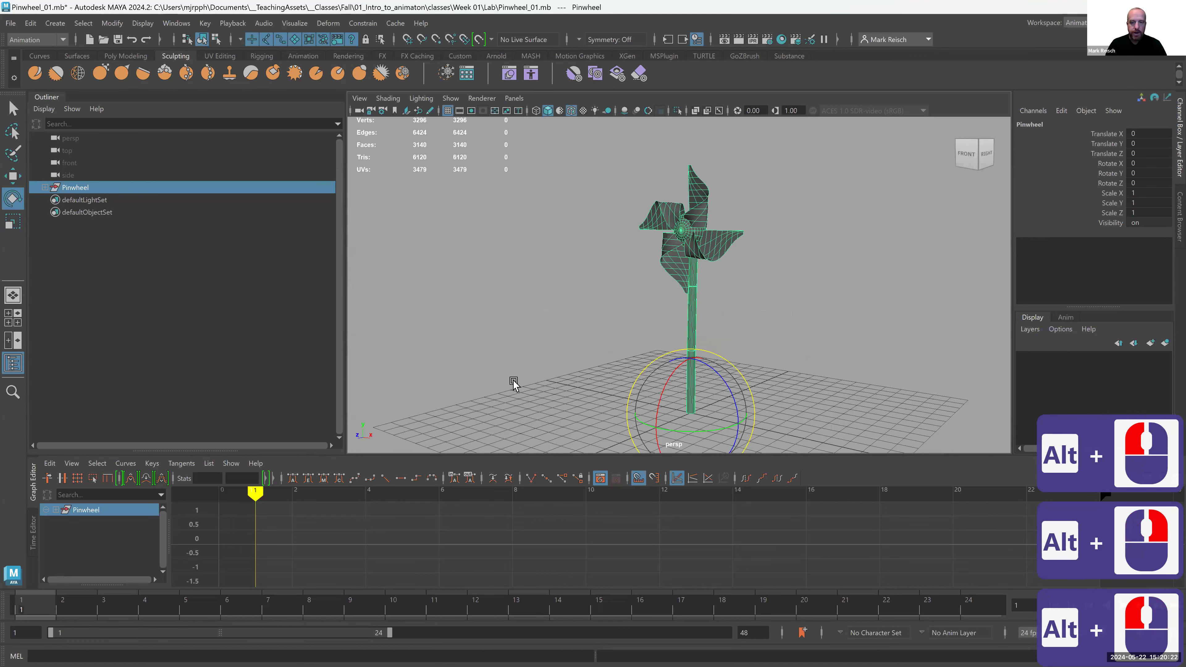
alt+drag(577, 328, 728, 348)
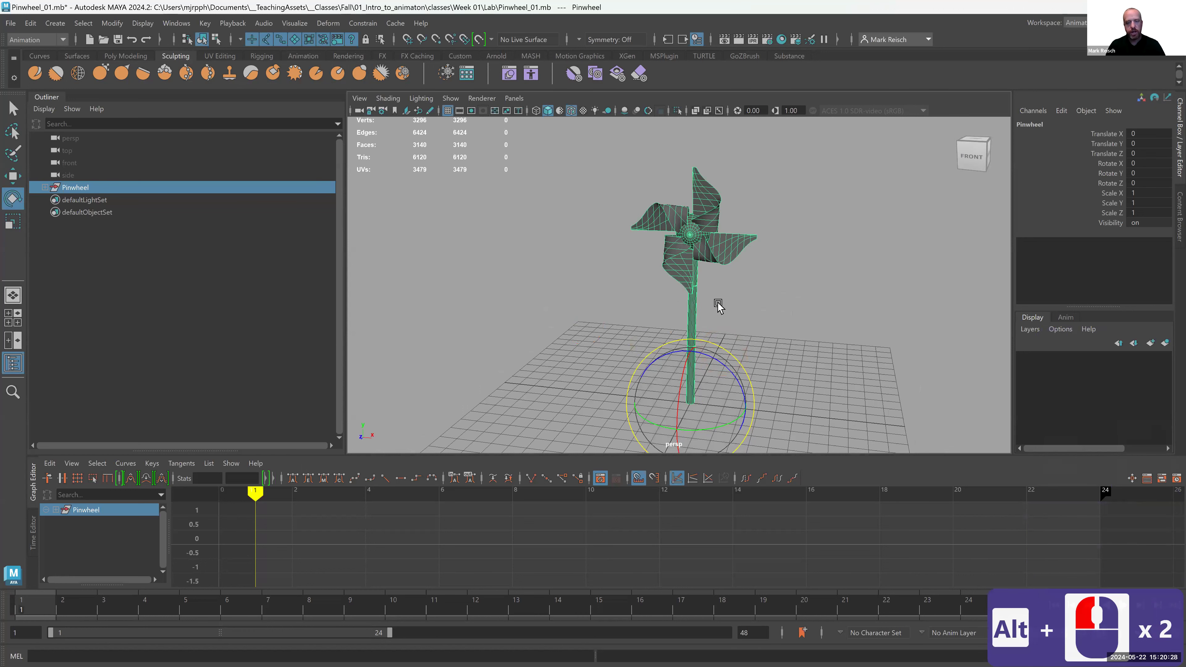
Step: Select the lowest stick segment in the viewport and set a keyframe on all its channels at frame 1
click(801, 335)
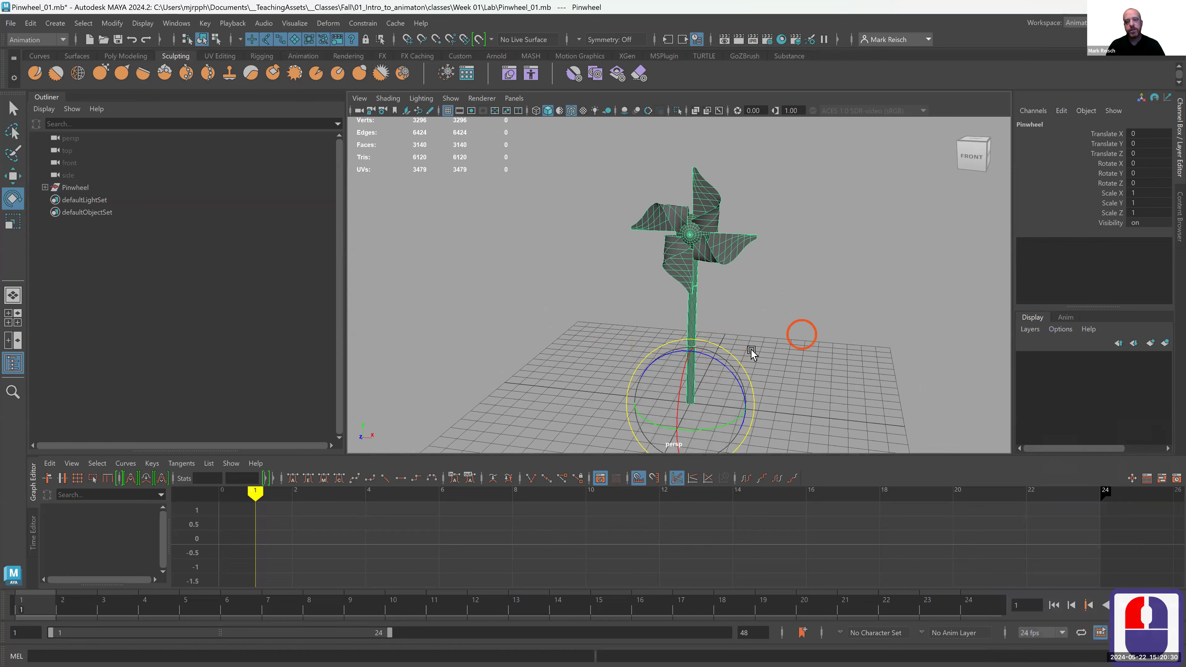
click(701, 366)
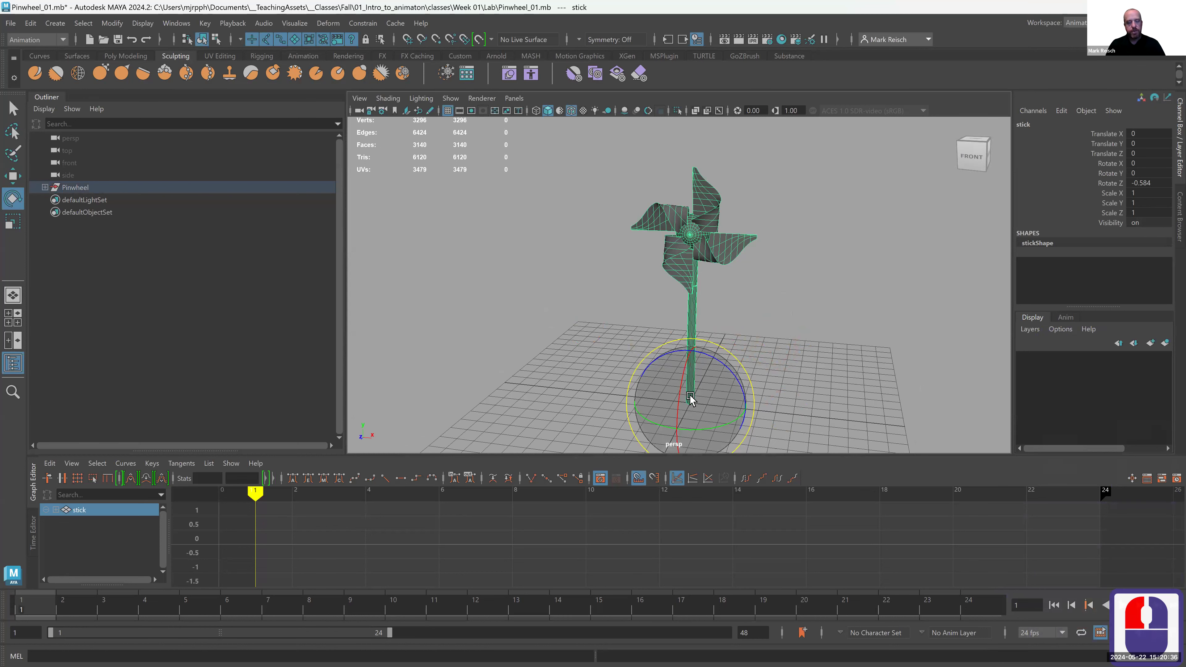
key(s)
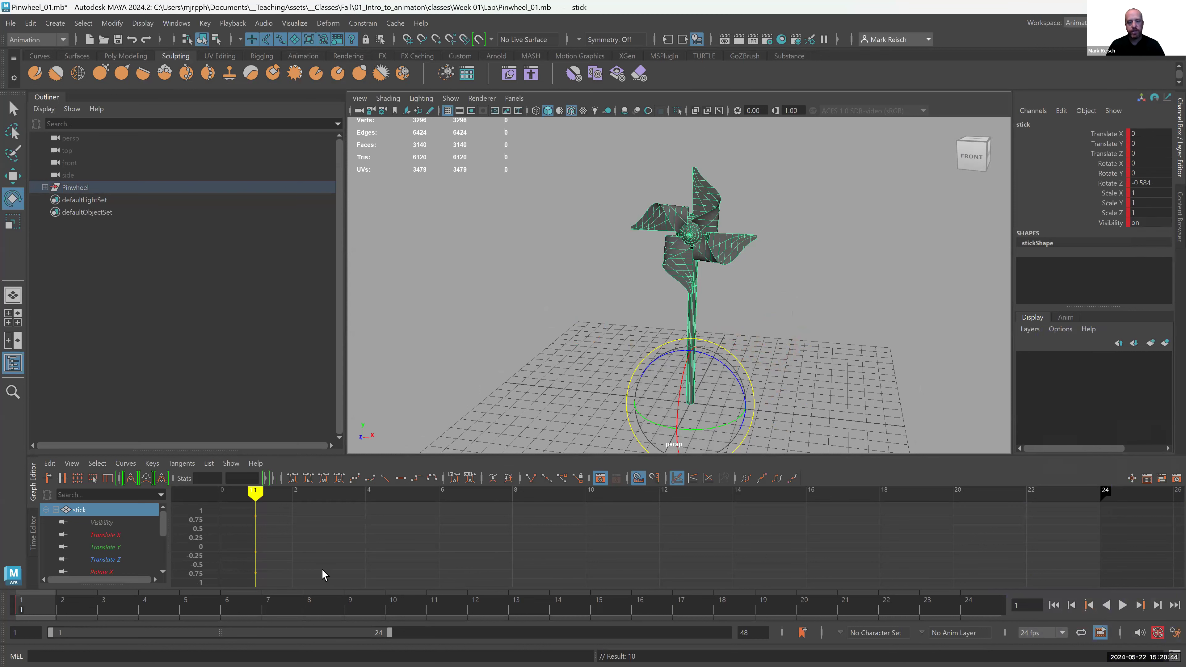
Step: Enlarge the Graph Editor a little more and move the current time to frame 2
drag(328, 456, 325, 421)
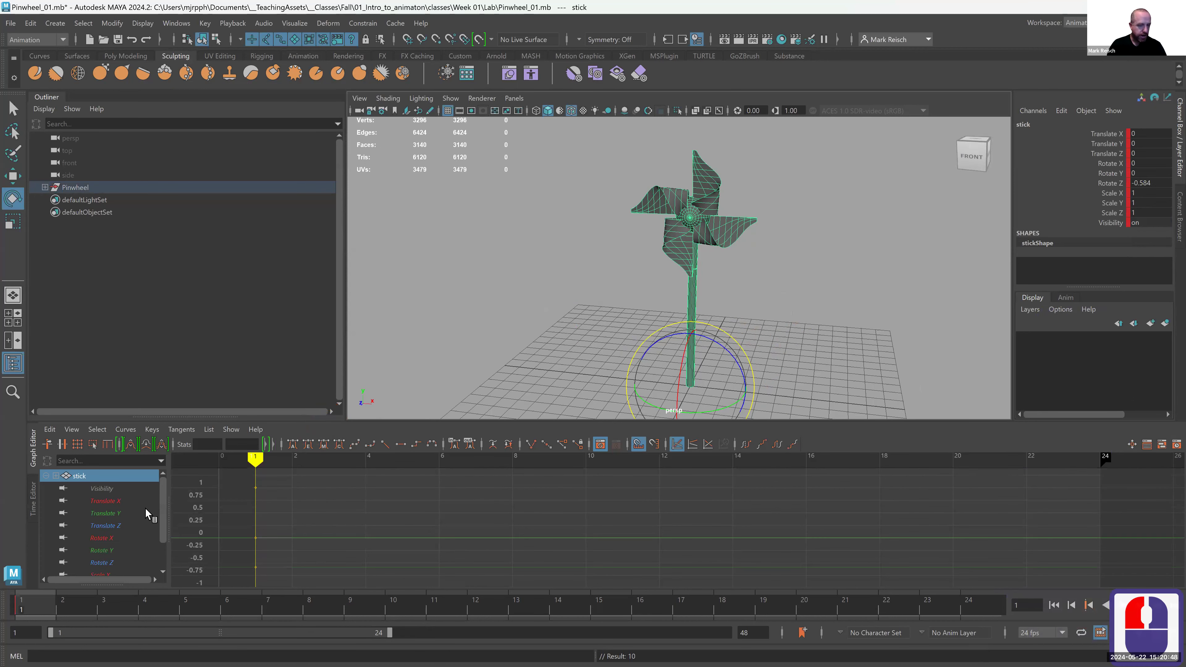
drag(240, 481, 275, 500)
drag(251, 452, 293, 461)
scroll(255, 494, up, 1)
scroll(255, 494, down, 1)
Step: Examine stick's keys at frame 1 in the Graph Editor by selecting the Visibility, Rotate Y and Rotate Z keys in turn
alt+middle_drag(263, 503, 364, 512)
drag(373, 509, 340, 491)
click(361, 509)
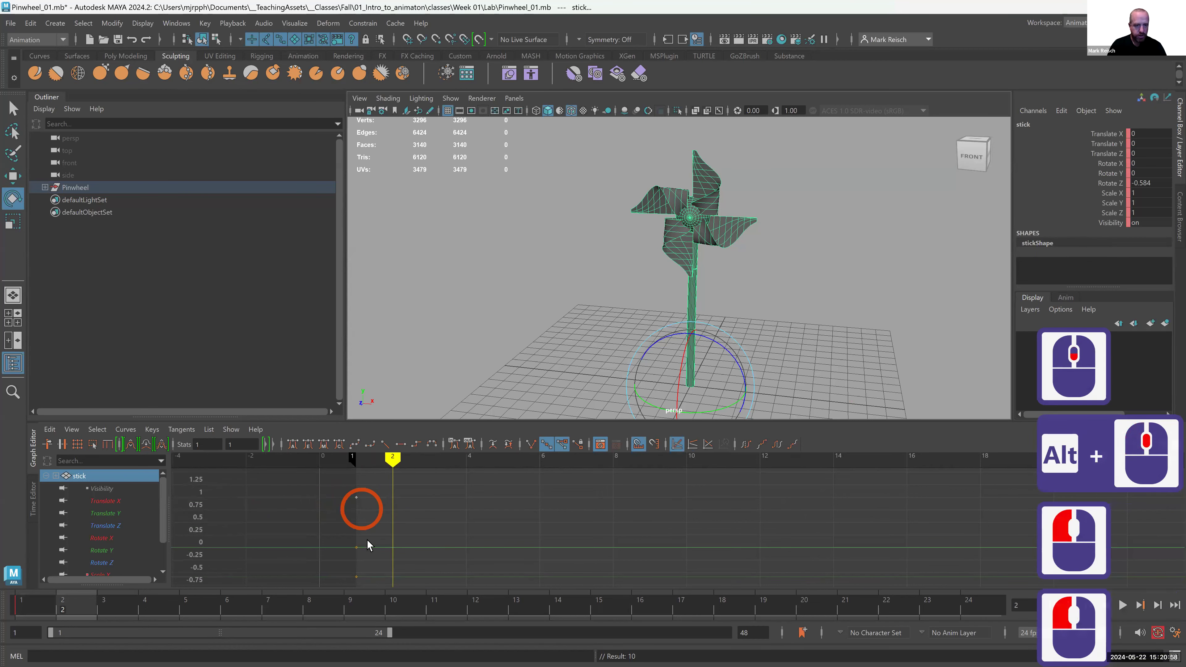
click(357, 548)
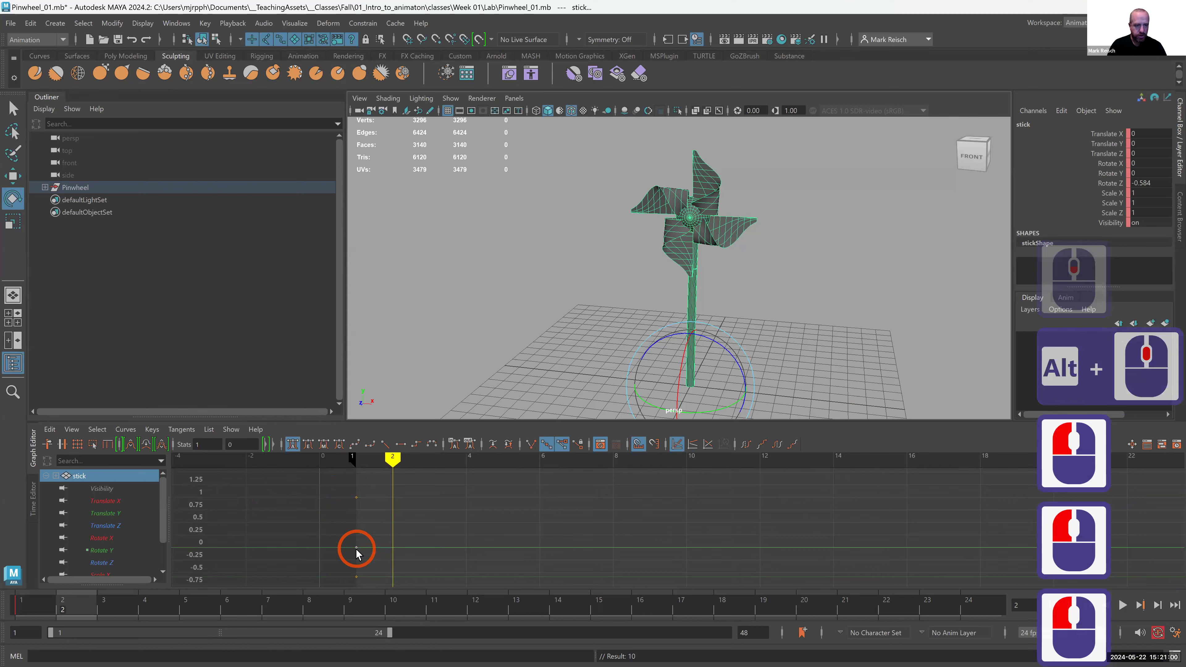
click(356, 578)
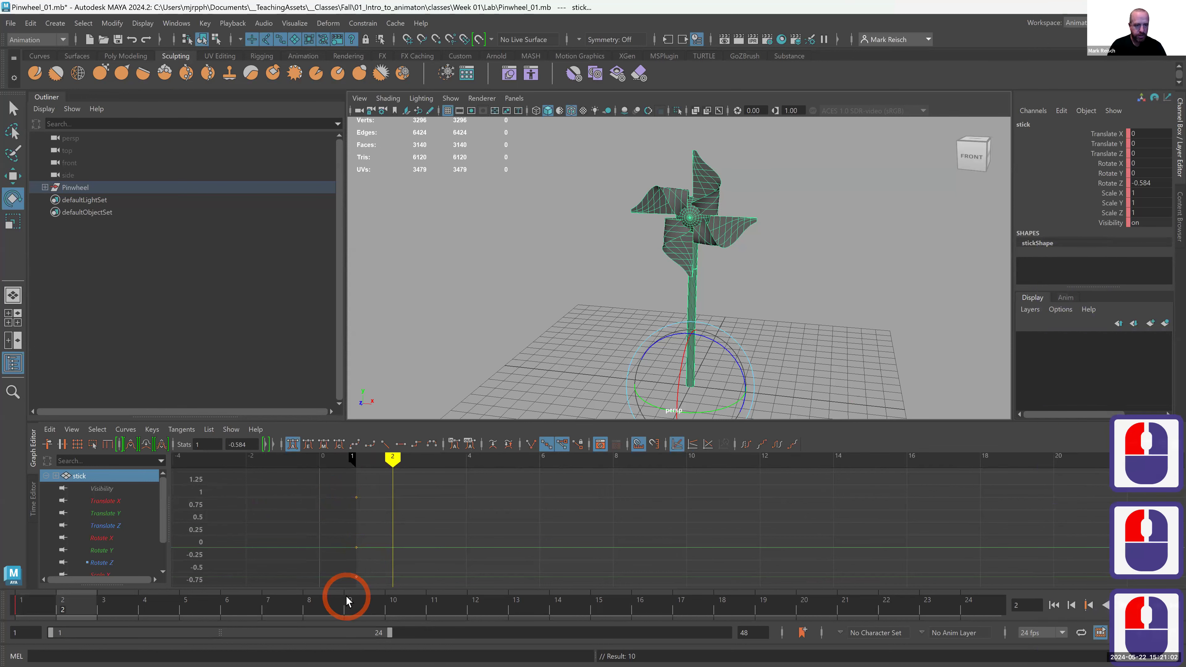
Step: Examine the stick's keys at frame 1 in the Graph Editor, select the Rotate Z key and locate its channel
drag(336, 528, 386, 577)
alt+middle_drag(389, 556, 418, 531)
scroll(392, 525, down, 5)
alt+right_drag(518, 545, 626, 538)
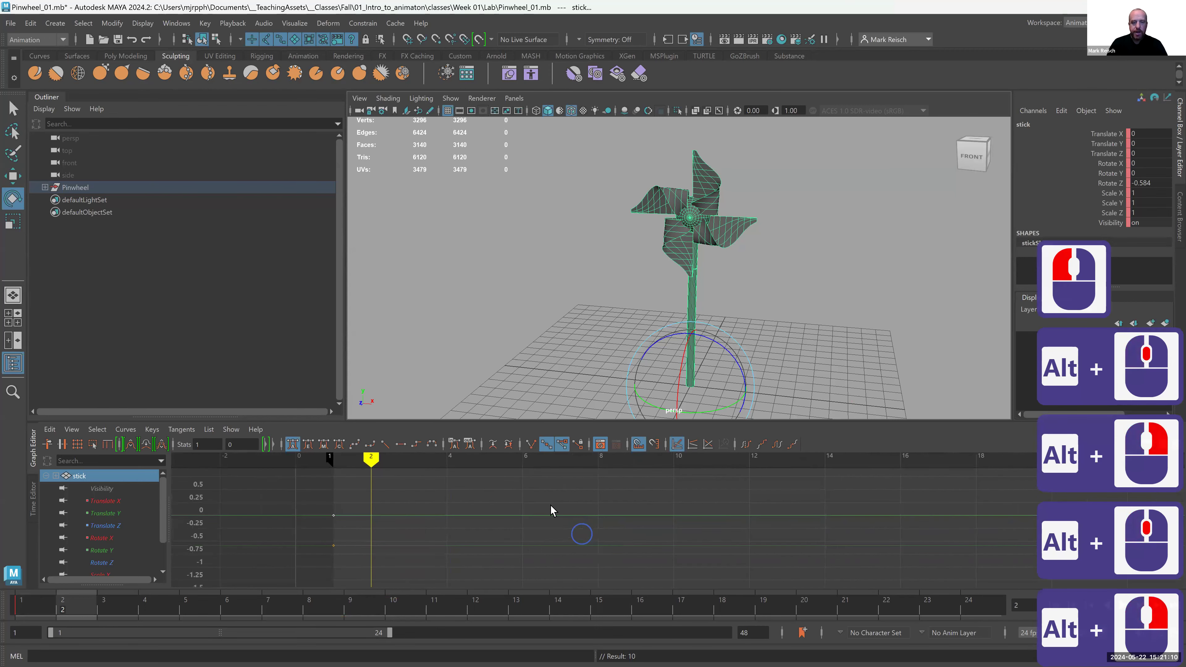
alt+middle_drag(516, 508, 561, 527)
alt+right_drag(561, 527, 557, 530)
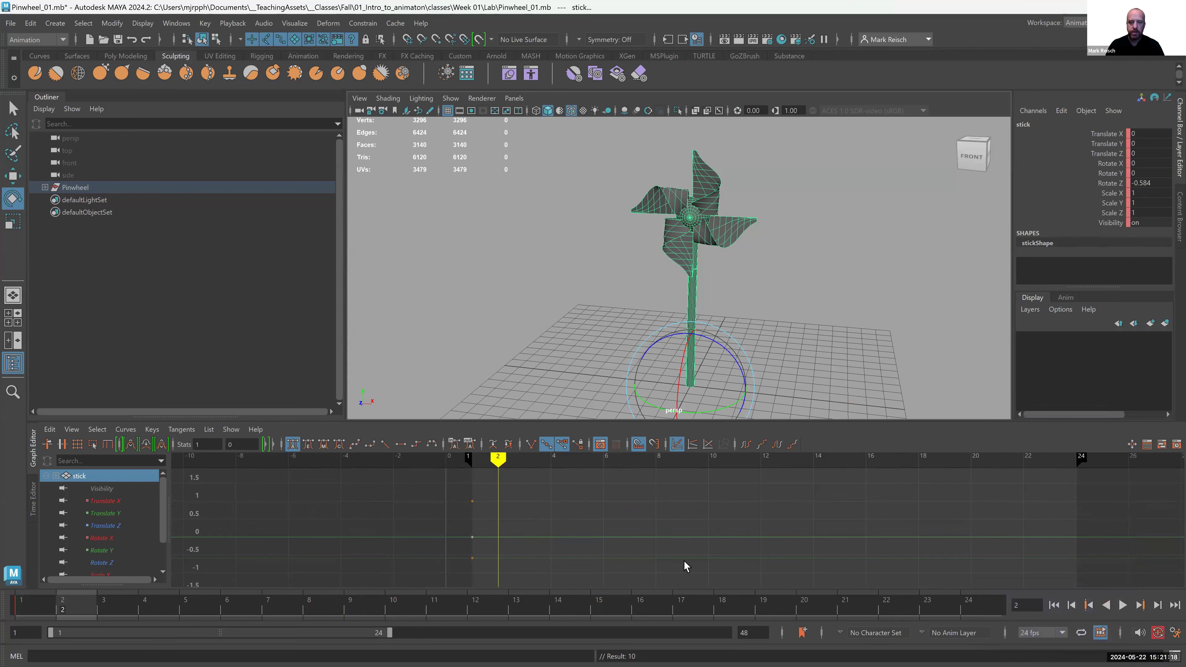
click(470, 557)
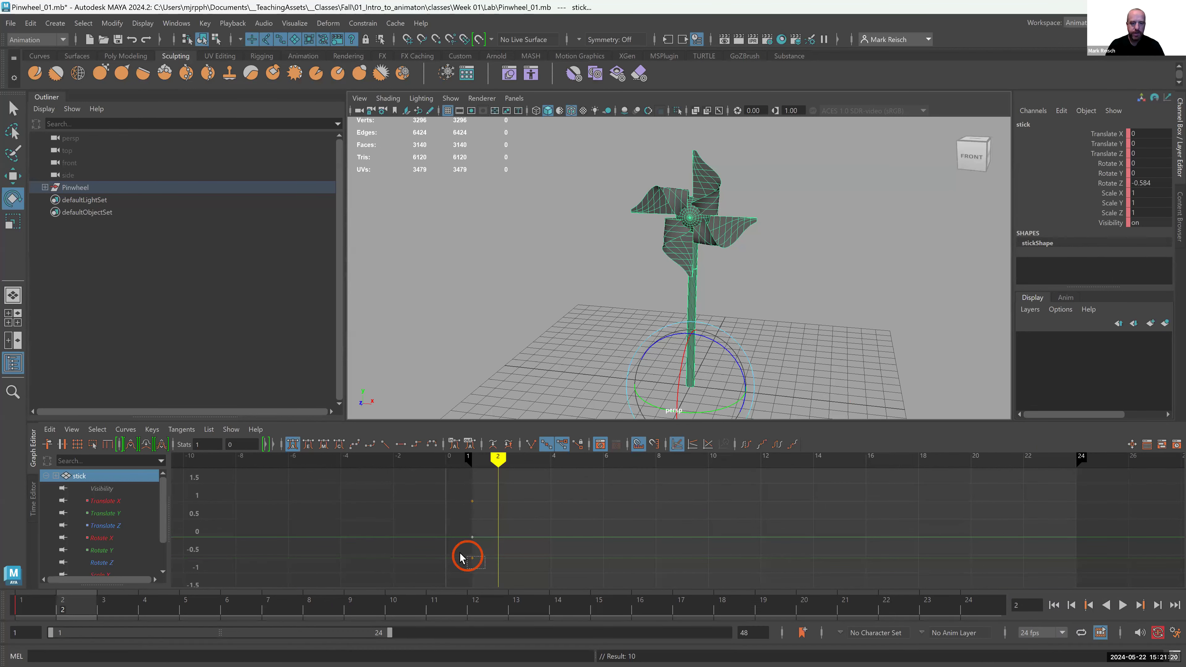
scroll(117, 537, down, 3)
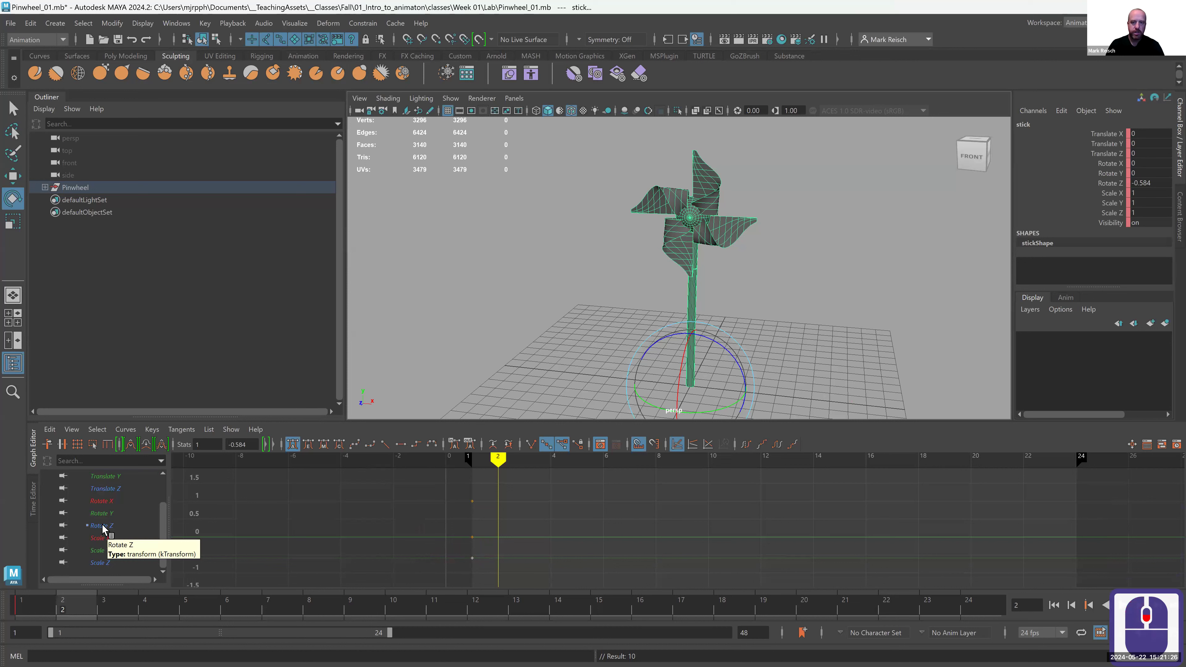
Step: Set all of the stick's Translate and Rotate channels to 0 at frame 2
drag(1155, 135, 1163, 220)
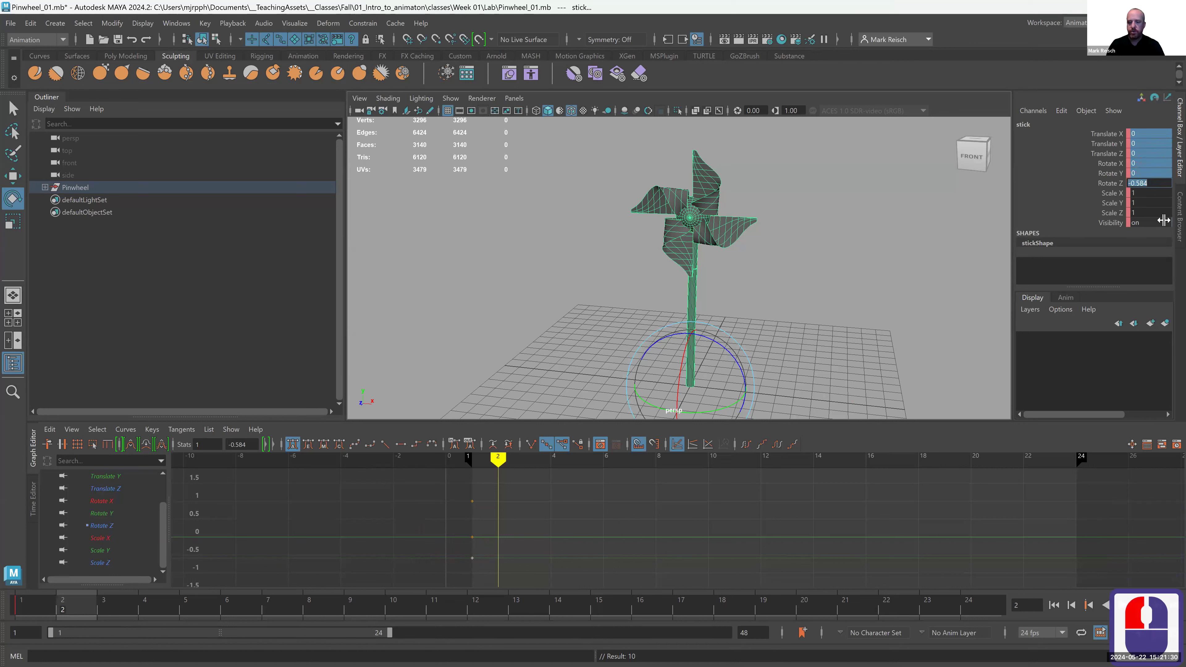
text(0)
key(Return)
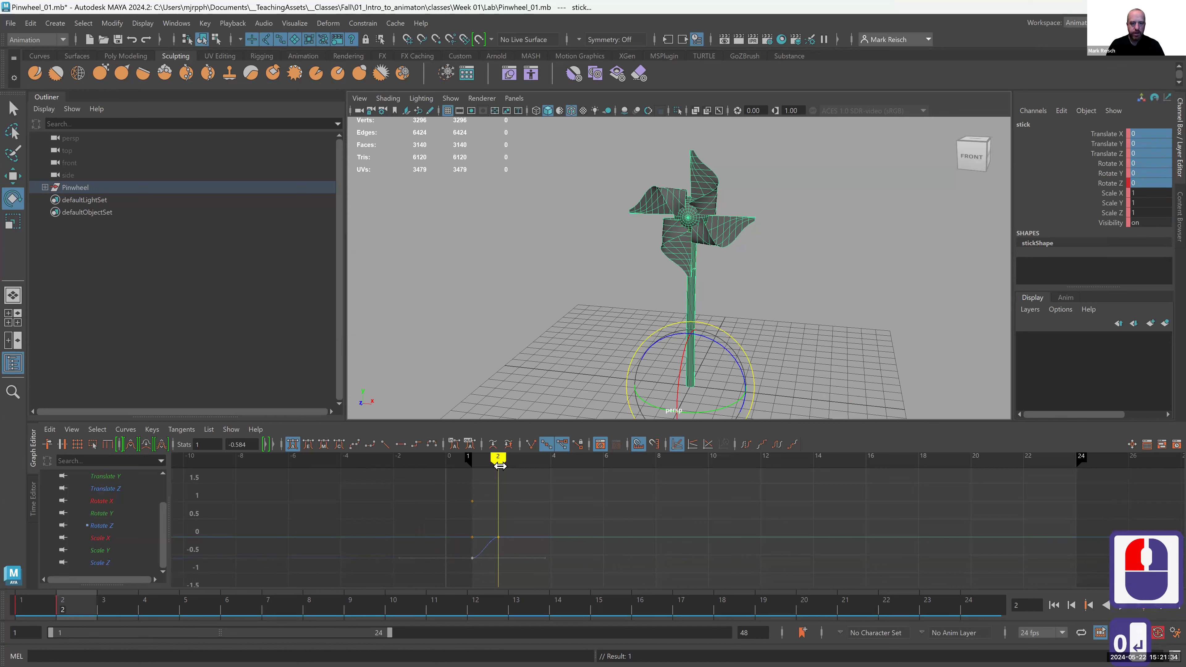
Step: Return the current time to frame 1 and delete the stick's keys at frame 2
click(481, 461)
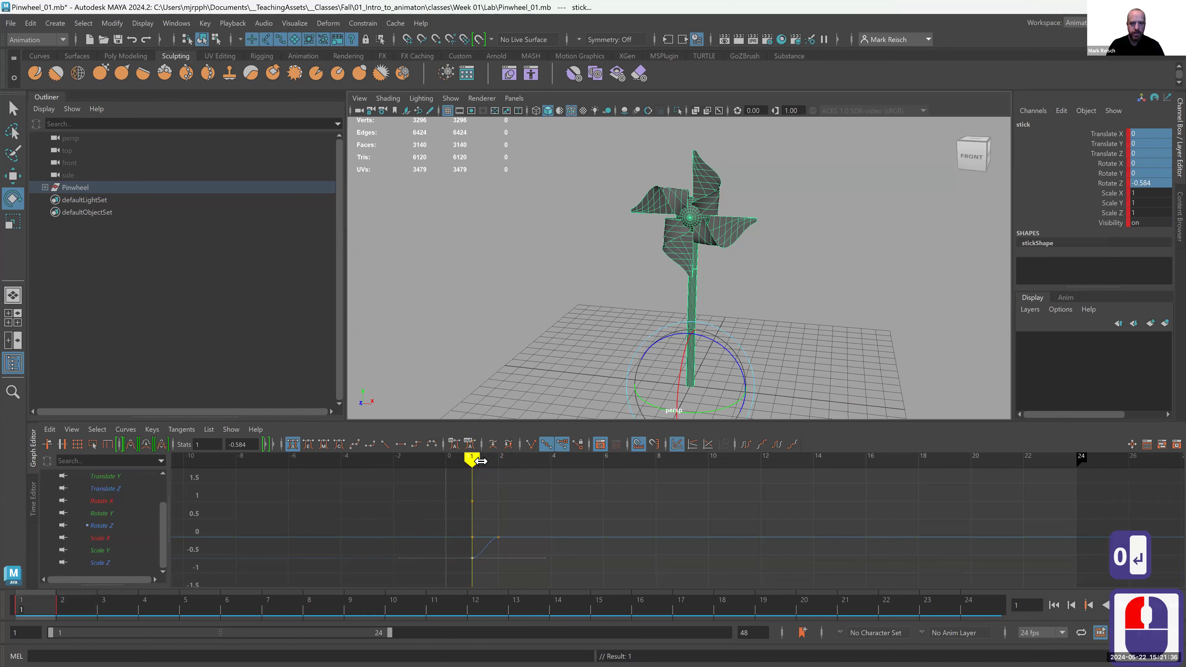
click(499, 556)
drag(501, 525, 488, 524)
key(Delete)
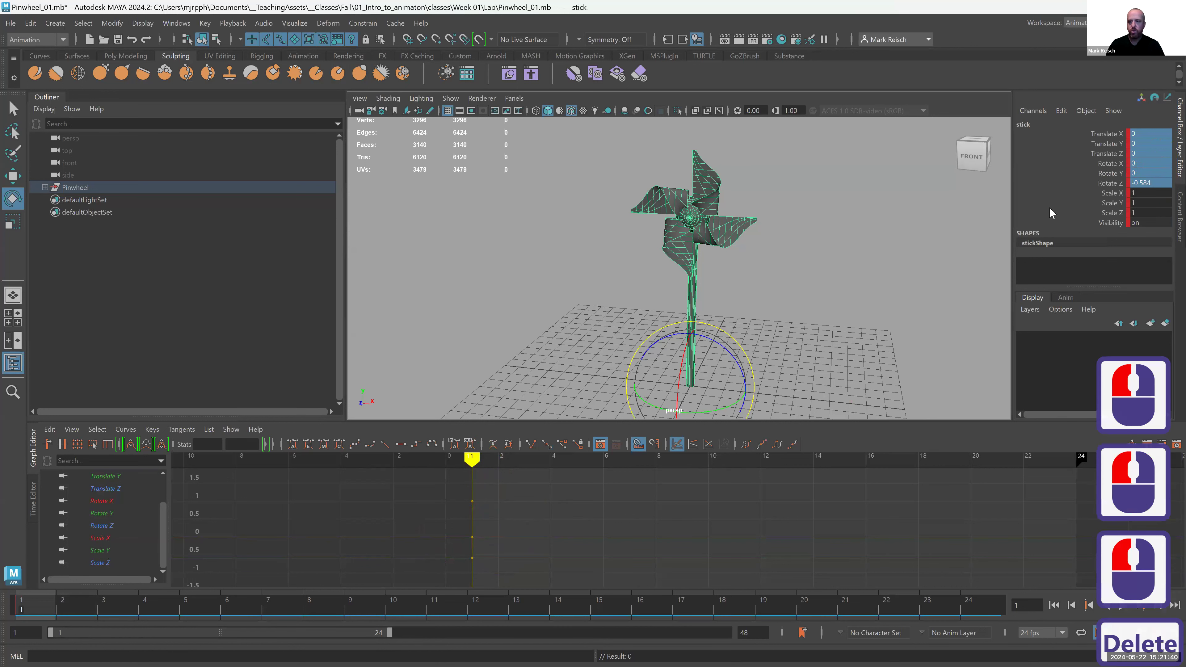
Step: Set all of the stick's Translate and Rotate channels to 0 at frame 1
click(1151, 135)
click(1152, 146)
drag(1152, 134, 1154, 180)
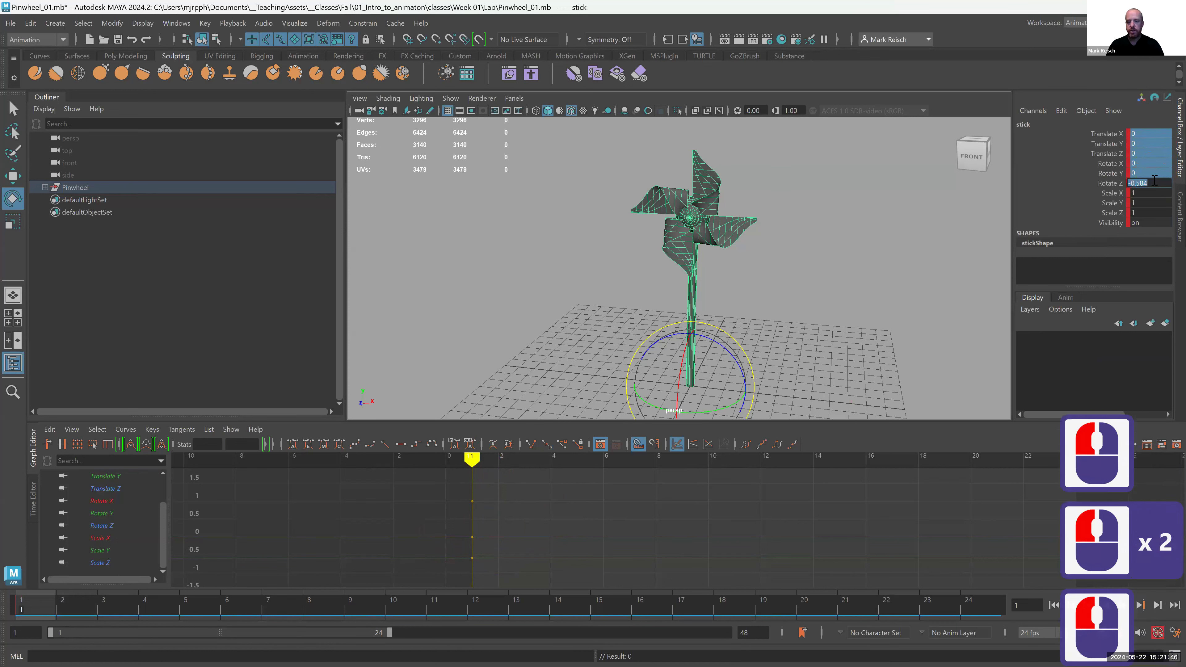
text(0)
key(Return)
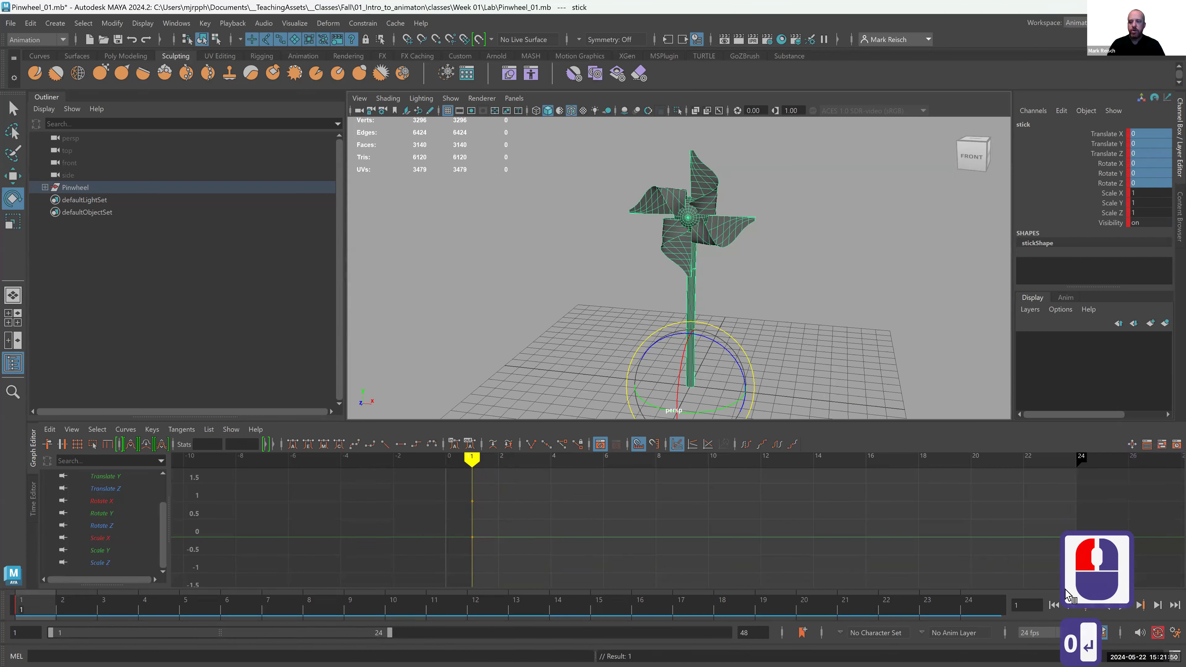
Step: With automatic keyframing turned off, rotate the stick to about 36 degrees on Z at frame 6 and key all its channels
click(1158, 637)
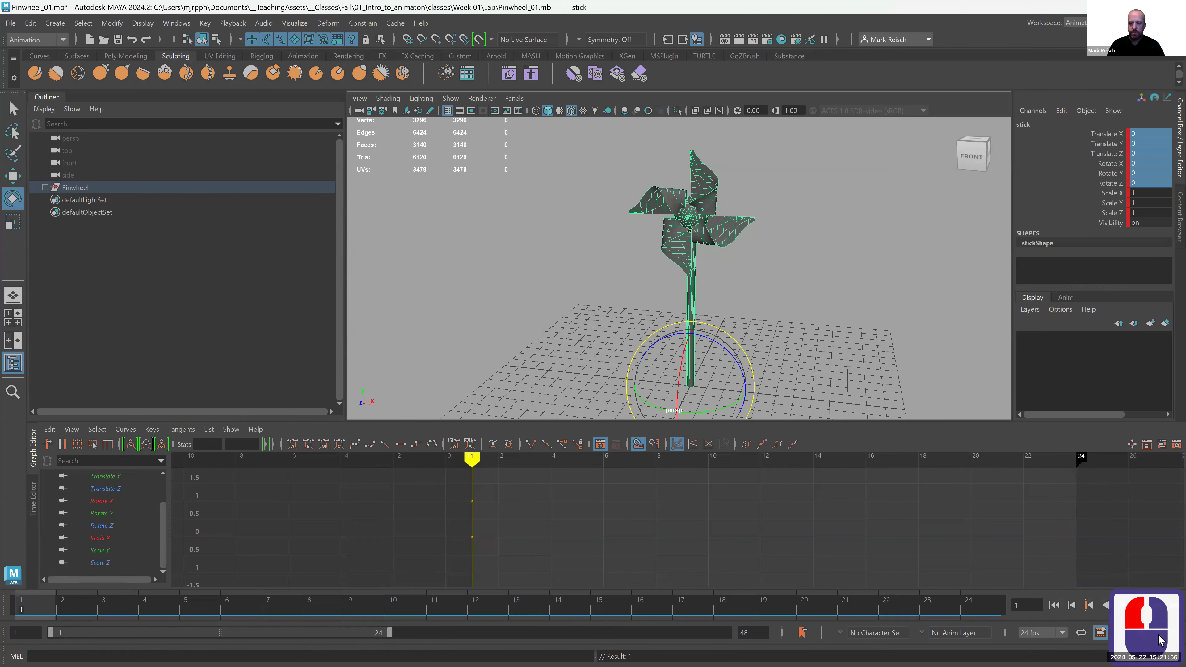
click(1156, 544)
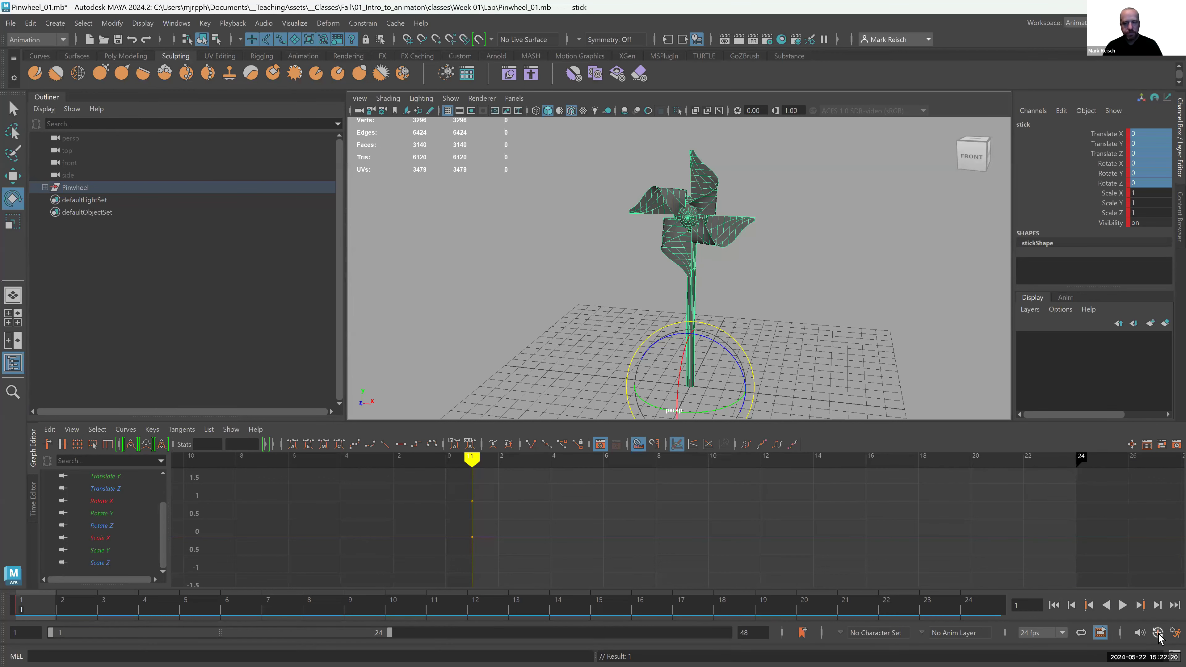
mouse_move(472, 459)
mouse_down()
mouse_move(602, 453)
mouse_move(665, 465)
mouse_move(585, 466)
mouse_move(602, 456)
mouse_up()
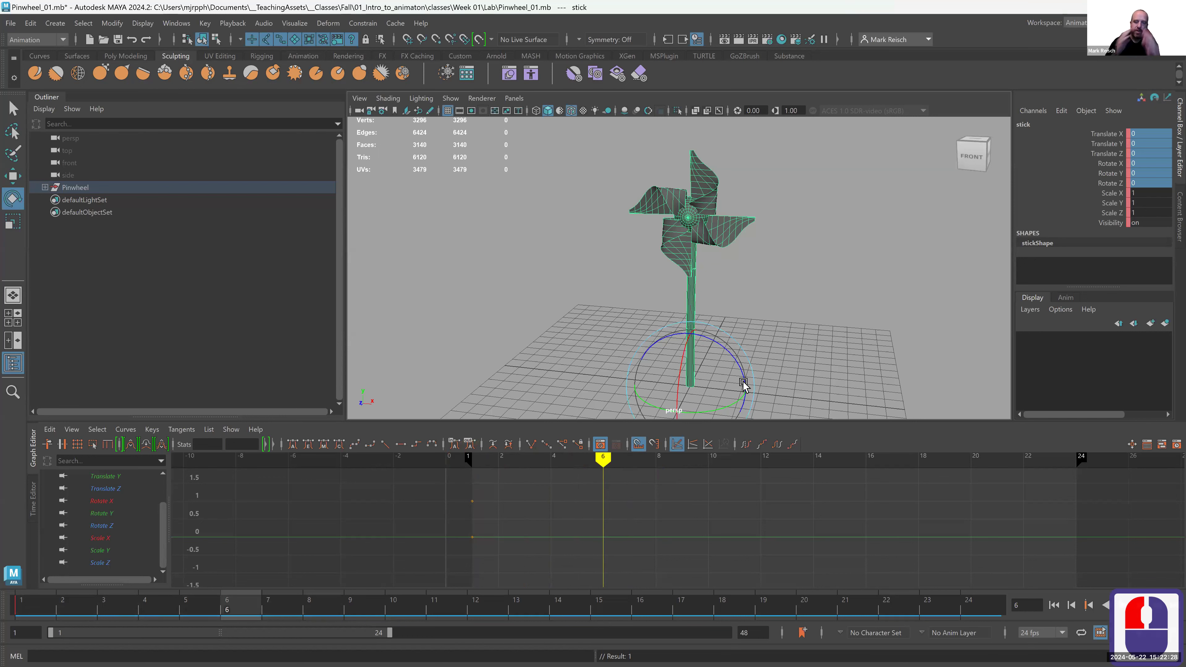
key(e)
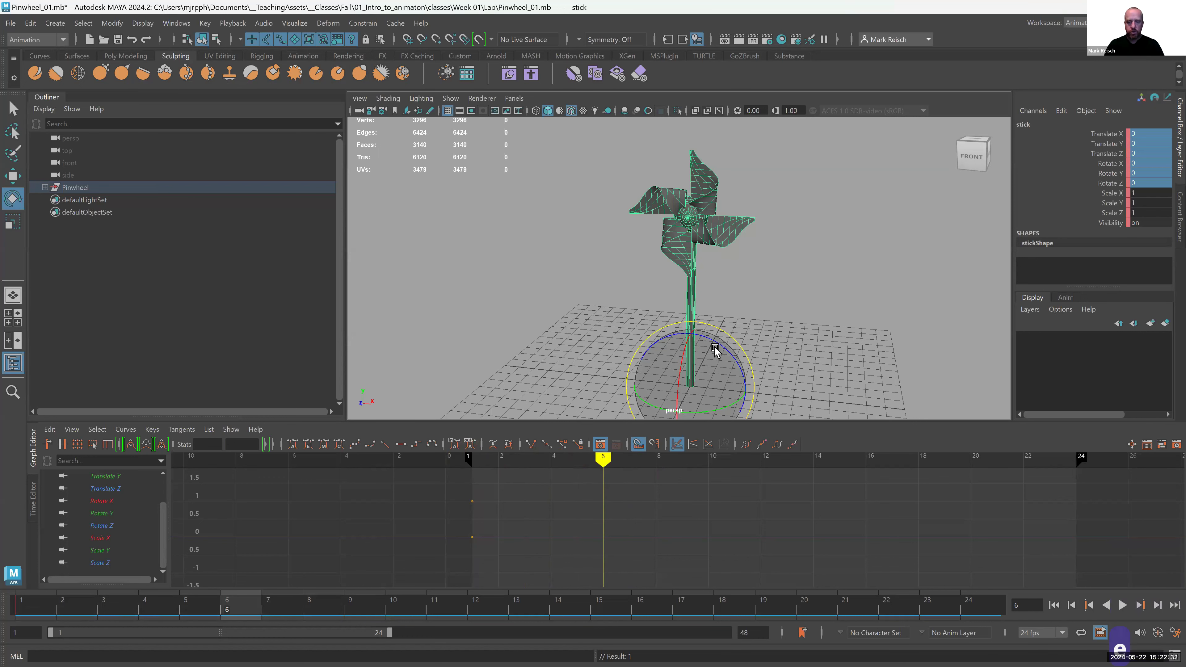
drag(718, 347, 677, 344)
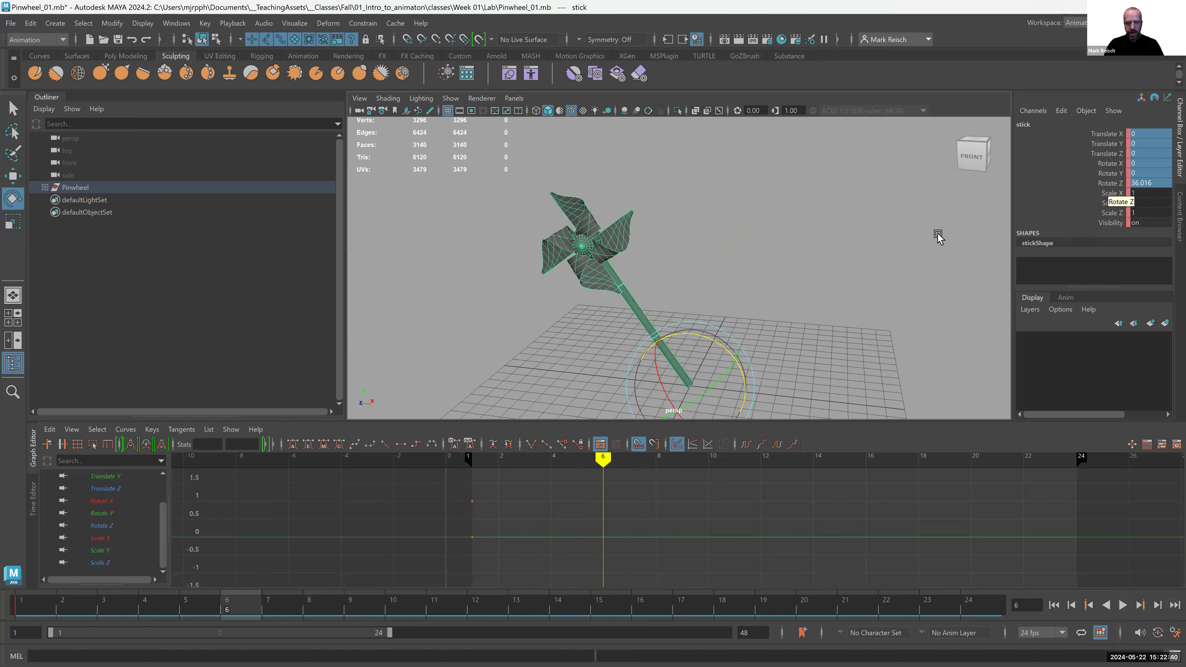
key(s)
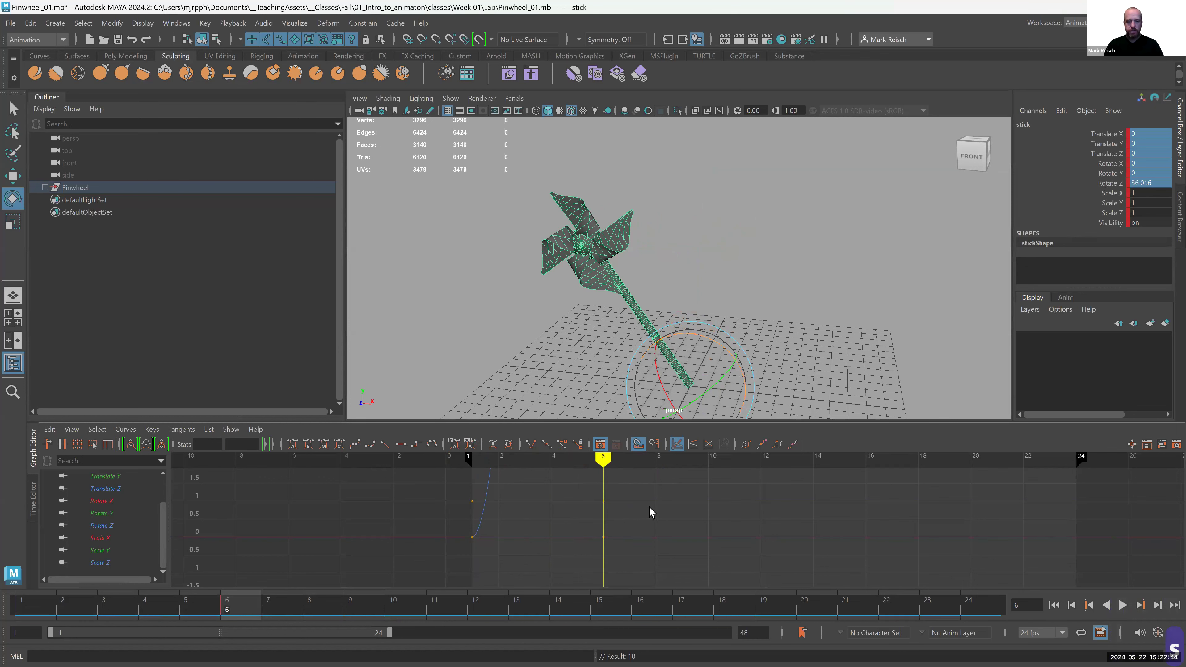
Step: Examine the stick's curves and keys between frames 1 and 6 in the Graph Editor
scroll(652, 513, down, 4)
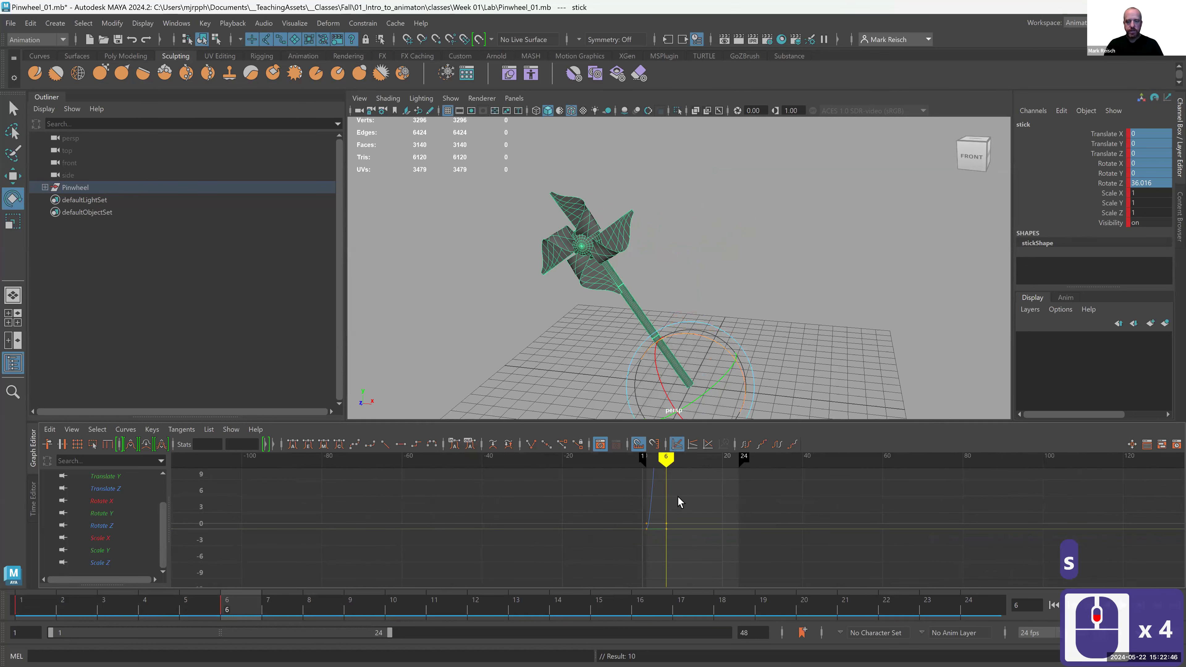
scroll(662, 495, up, 4)
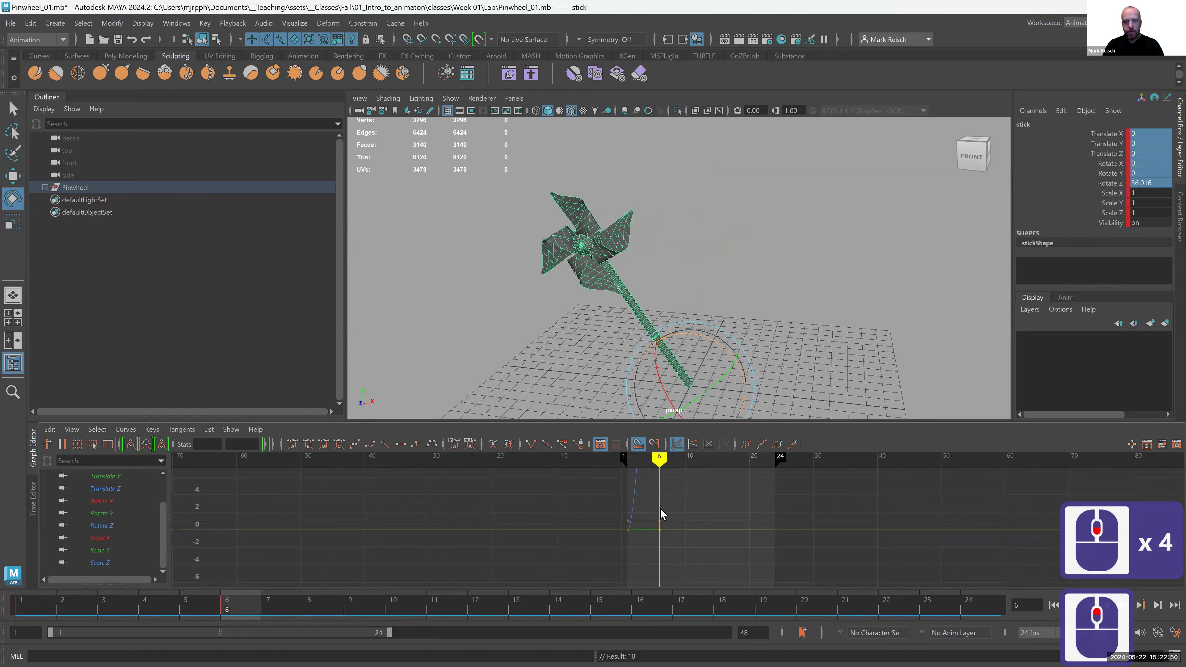
key(a)
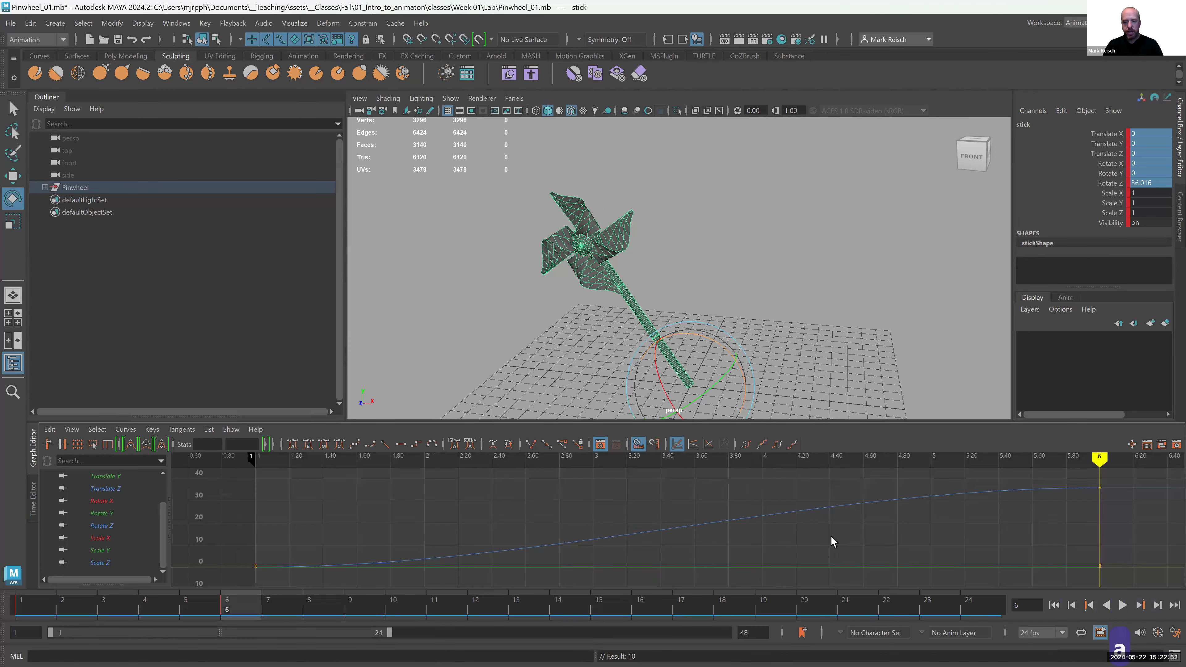
alt+right_drag(843, 542, 623, 531)
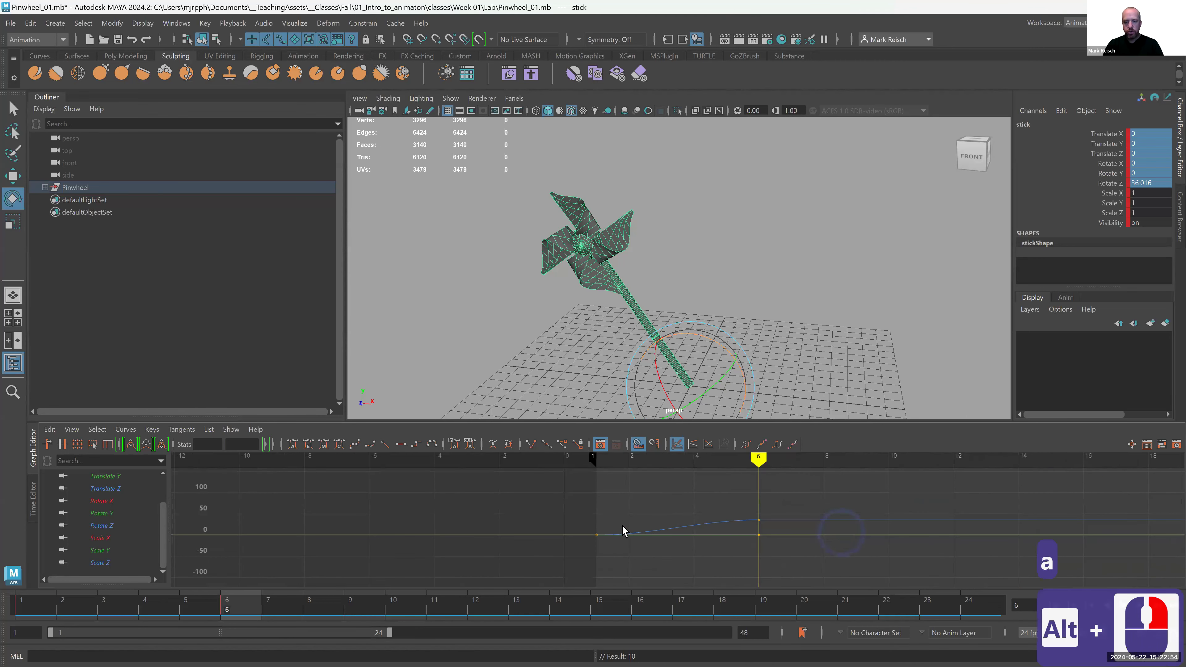
alt+middle_drag(807, 539, 744, 537)
drag(733, 496, 522, 538)
key(f)
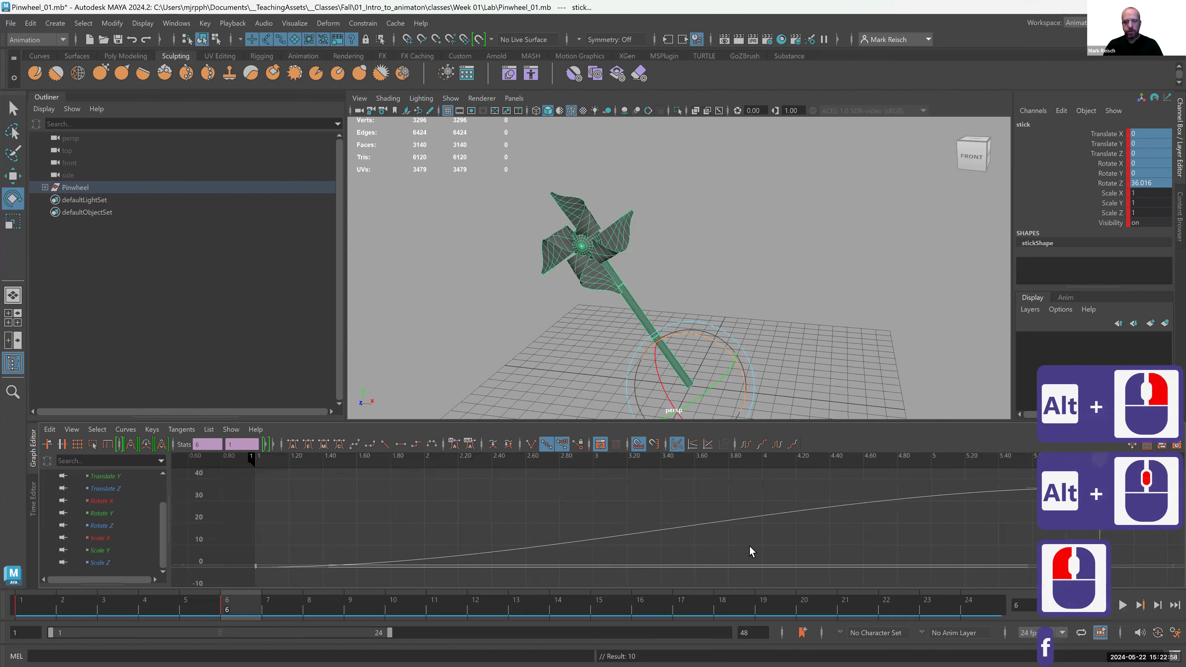
alt+right_drag(857, 526, 770, 495)
alt+middle_drag(789, 519, 664, 526)
alt+middle_drag(593, 520, 692, 520)
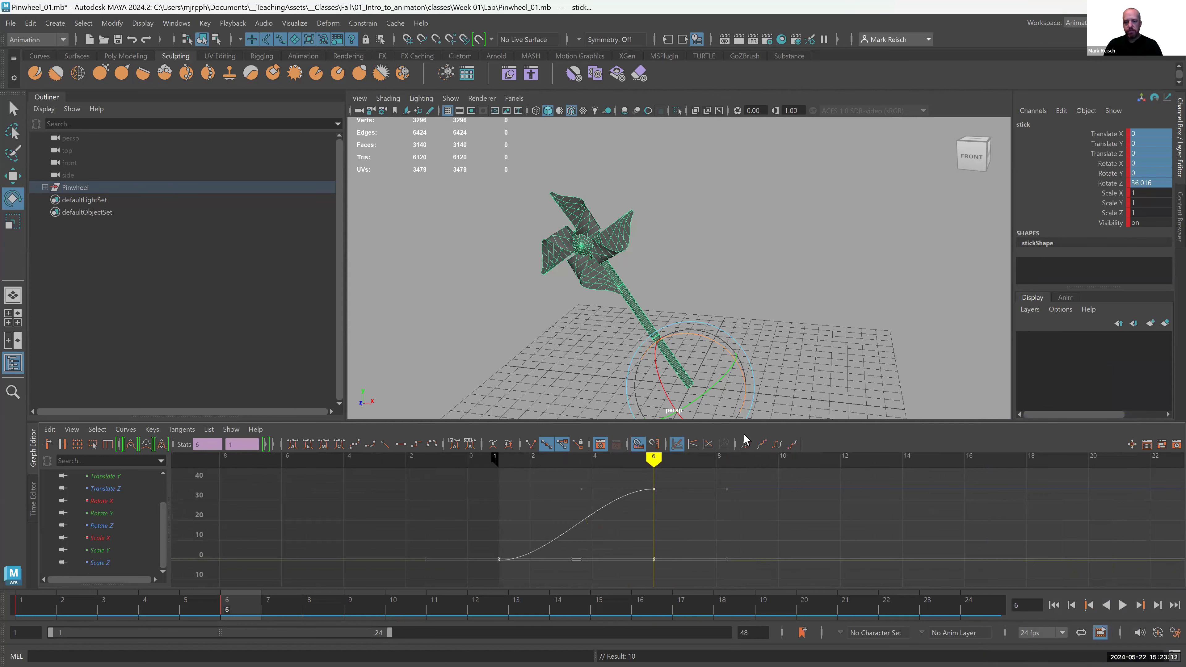
Step: Select all of the stick's keys at frame 6 in the Graph Editor and delete them
click(642, 579)
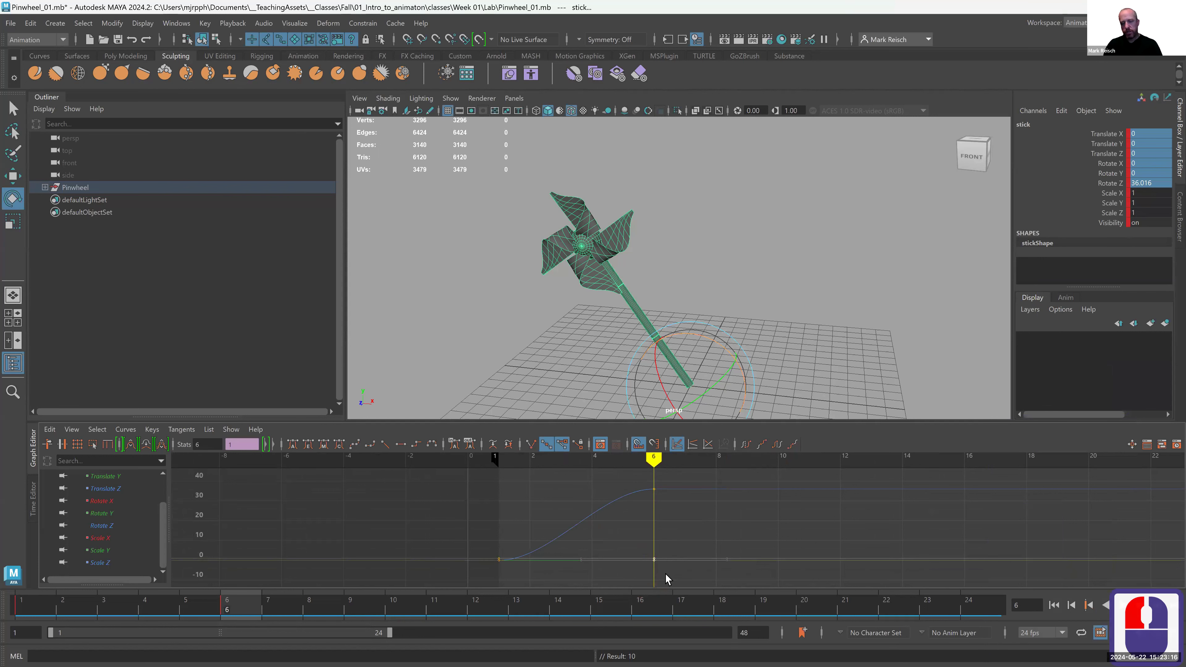
click(687, 479)
drag(688, 478, 610, 579)
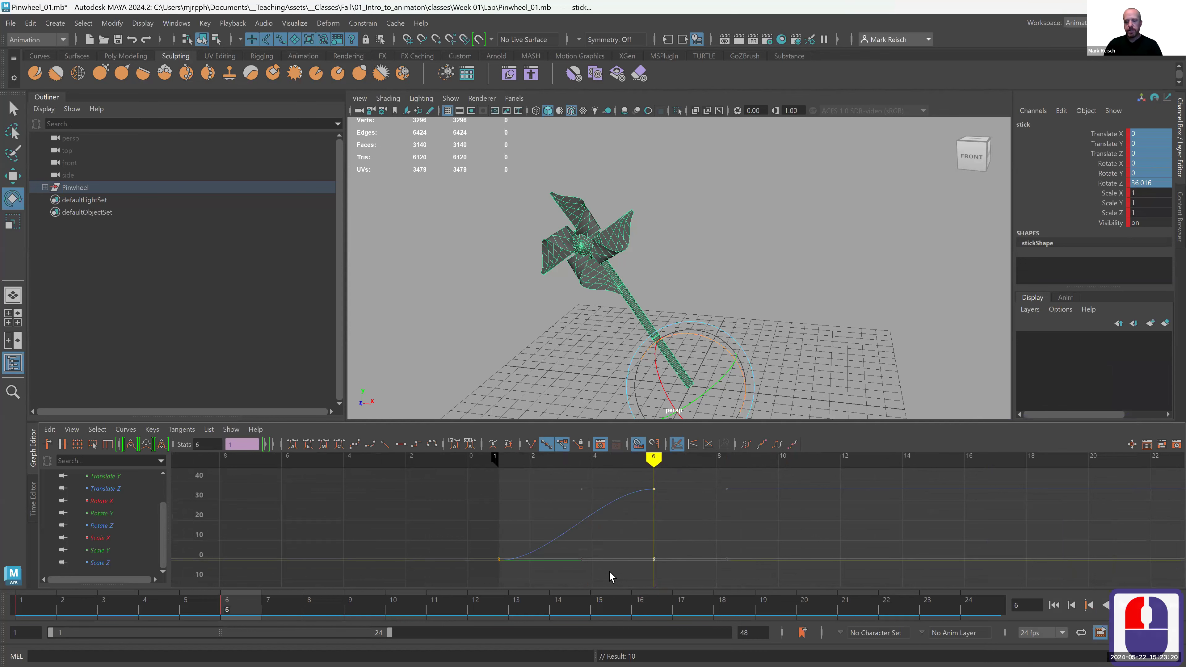
key(Delete)
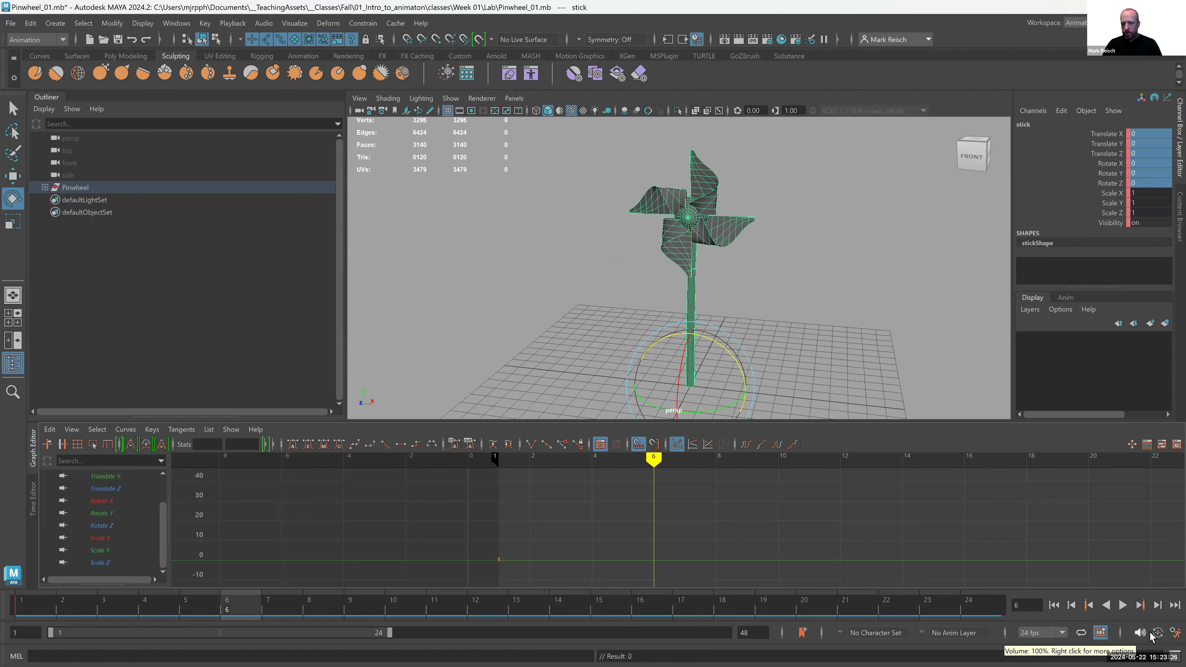
Step: With automatic keyframing turned on, rotate the stick to about 36.6 degrees on Z at frame 6 and about -32.8 degrees at frame 10
click(1157, 639)
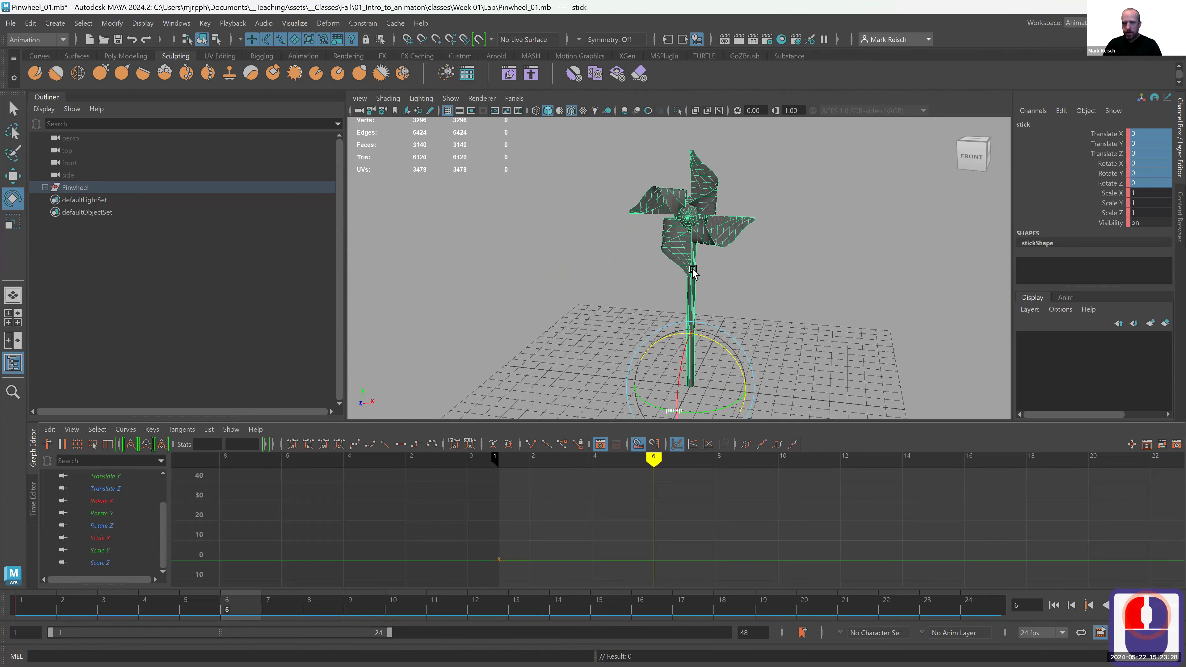
drag(719, 348, 690, 329)
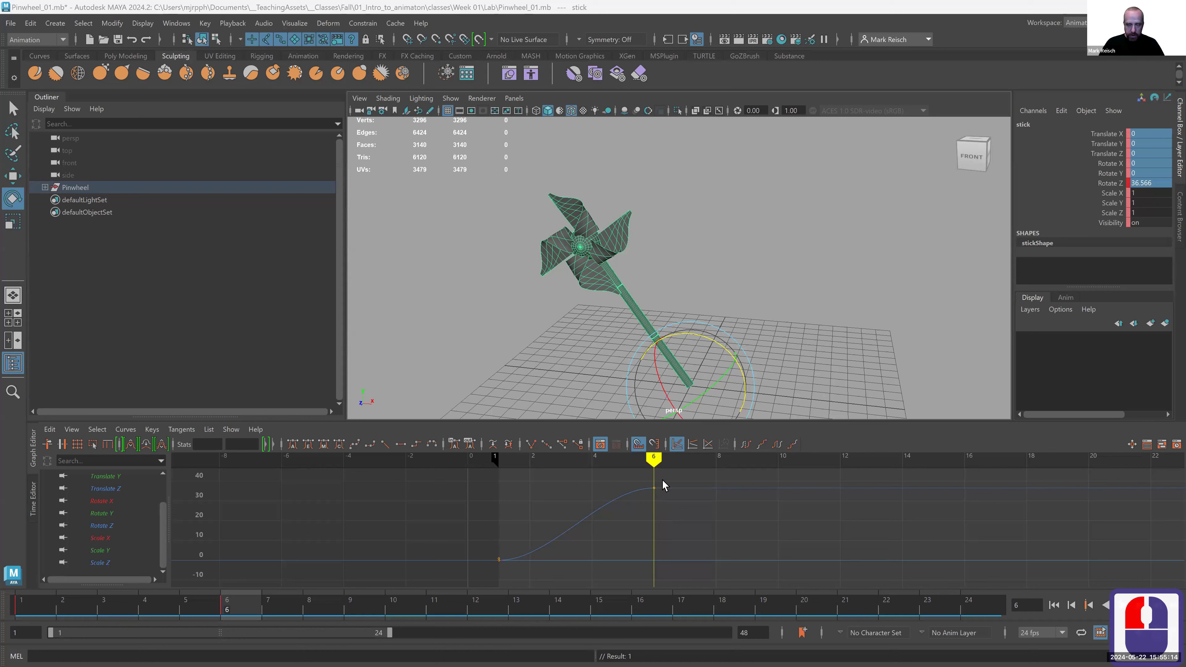
drag(656, 461, 778, 458)
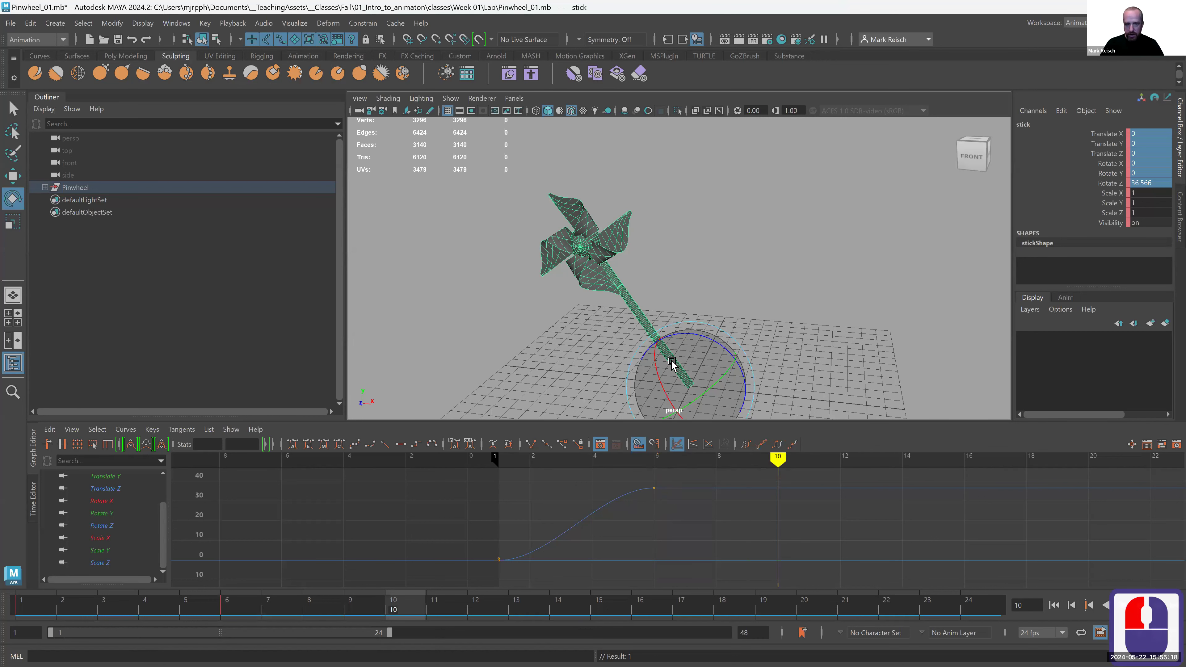
drag(687, 337, 740, 369)
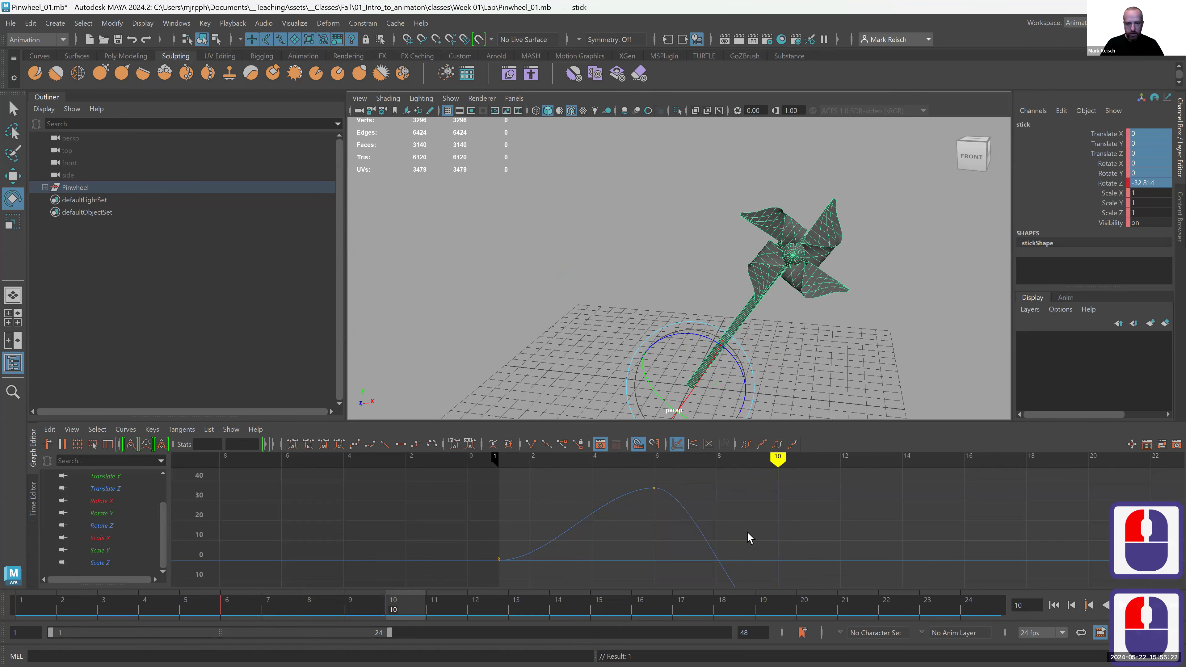
Step: Frame the whole animation curve and set a keyframe on all of the stick's channels at frame 10
key(a)
alt+right_drag(765, 549, 709, 559)
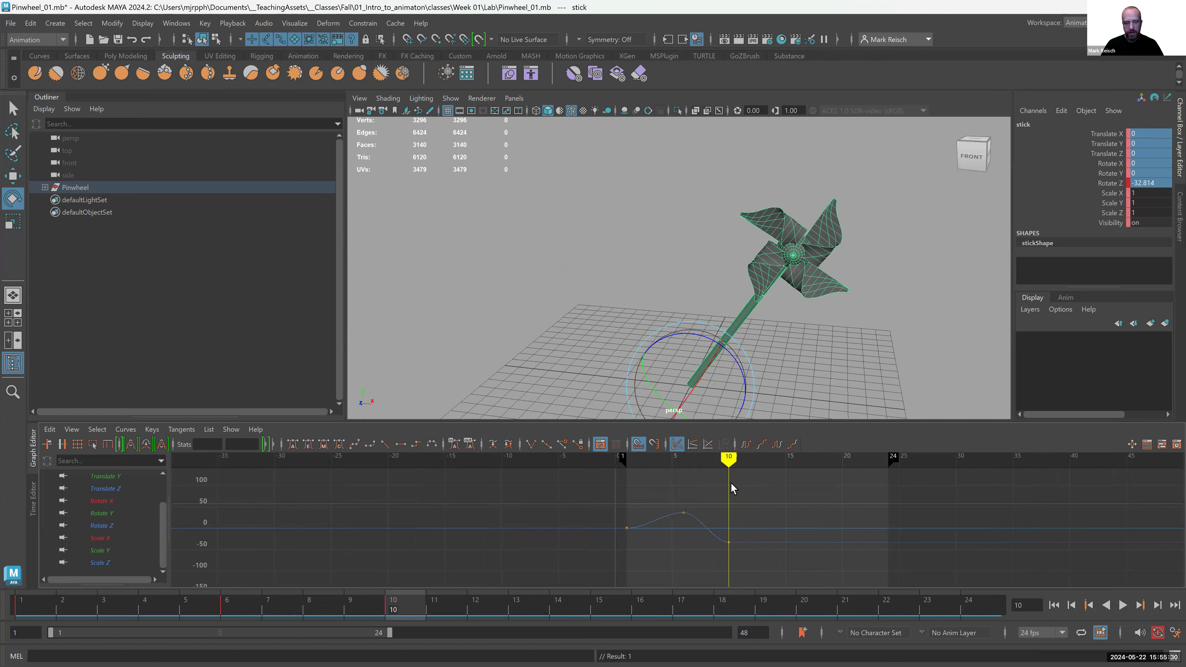
key(s)
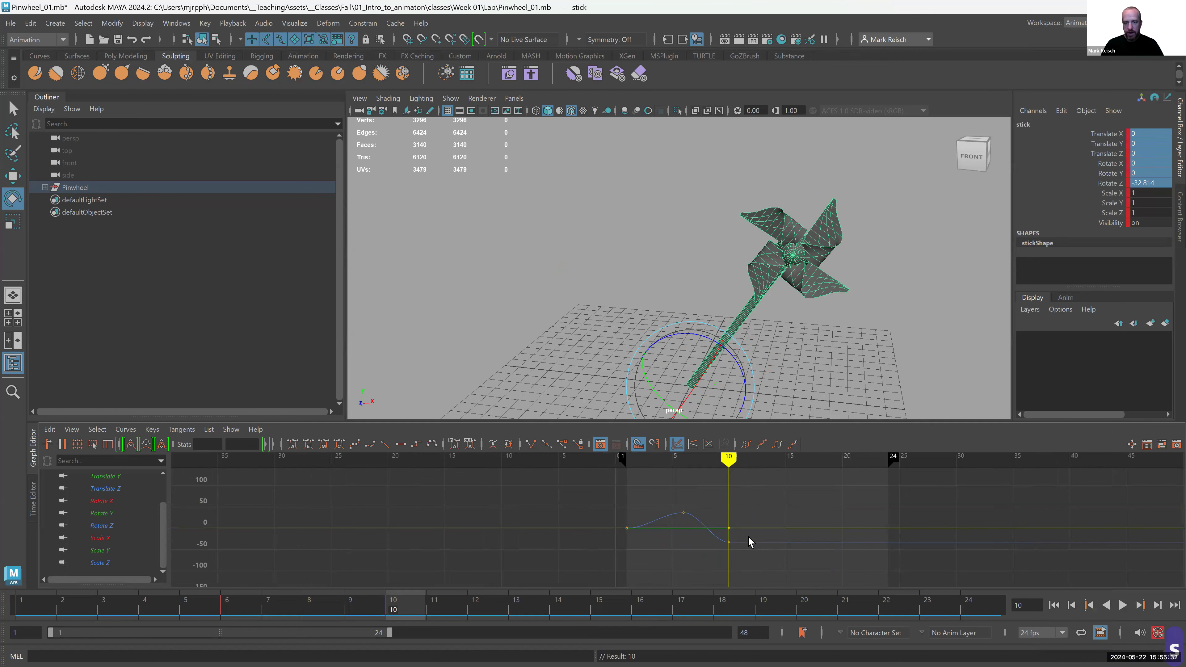
Step: Compare which of the stick's channels are keyed at frames 10, 6 and 1 by selecting the keys at each frame
drag(746, 513, 714, 556)
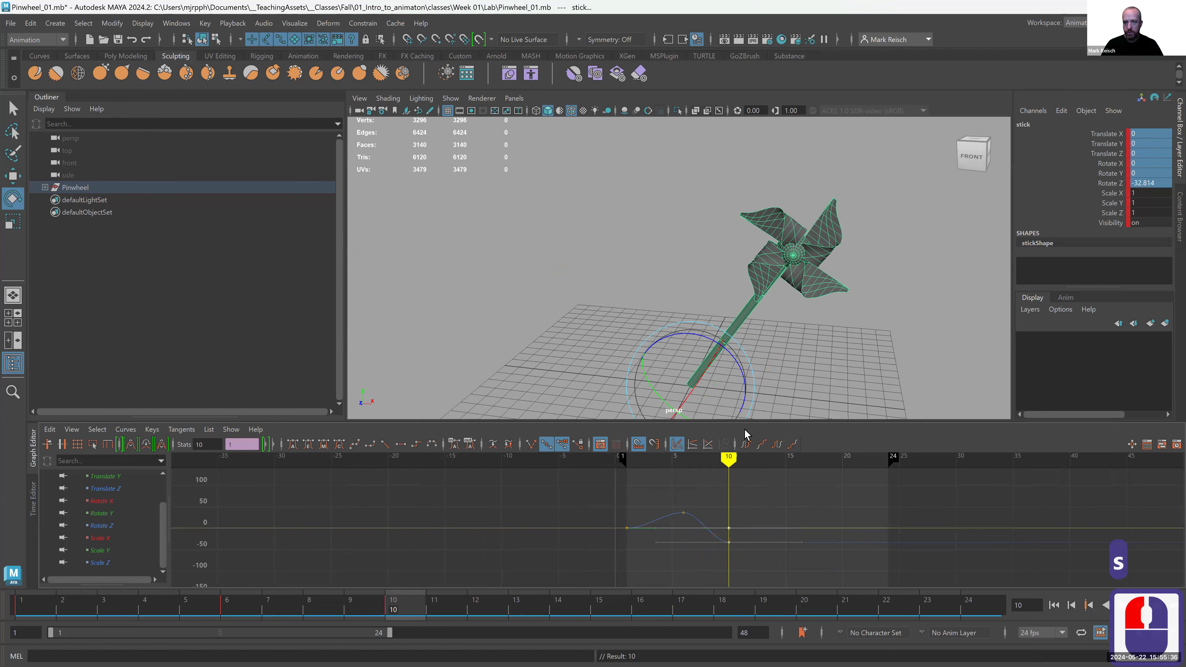
drag(726, 461, 683, 467)
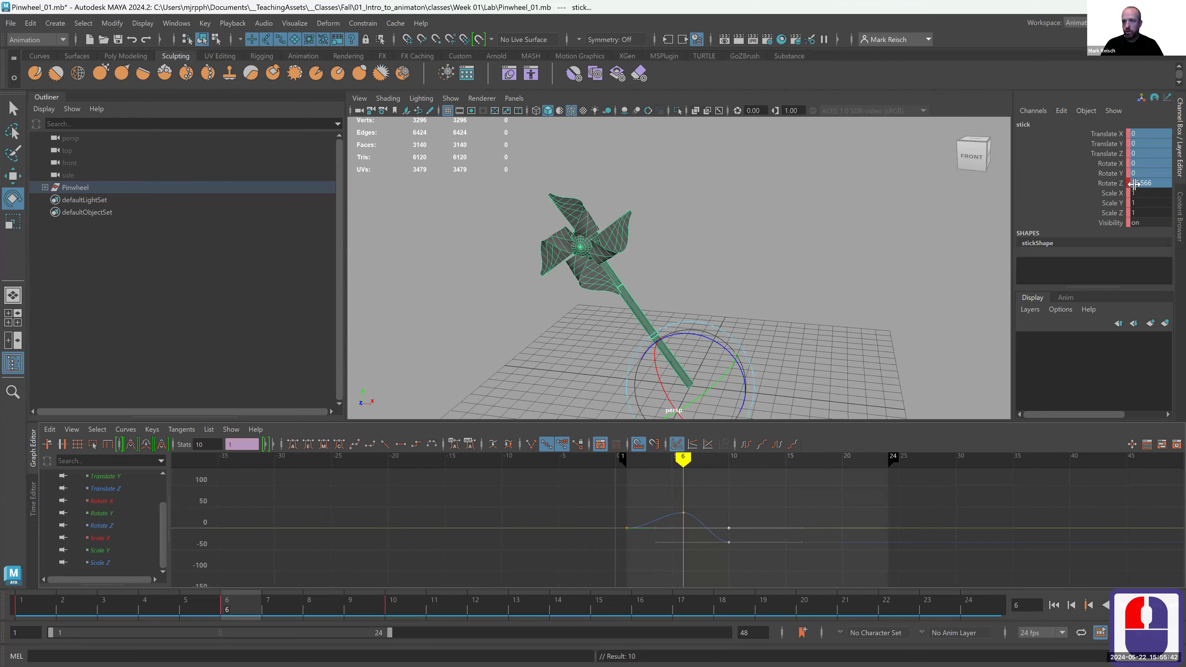
click(678, 518)
scroll(680, 542, up, 2)
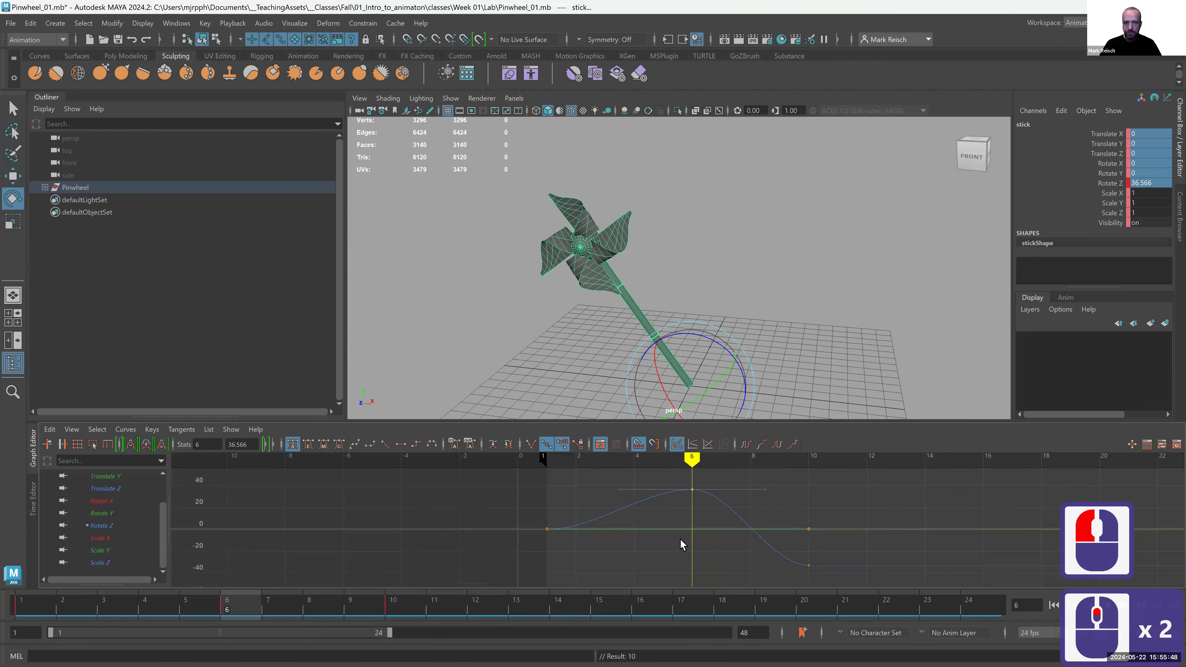
click(498, 573)
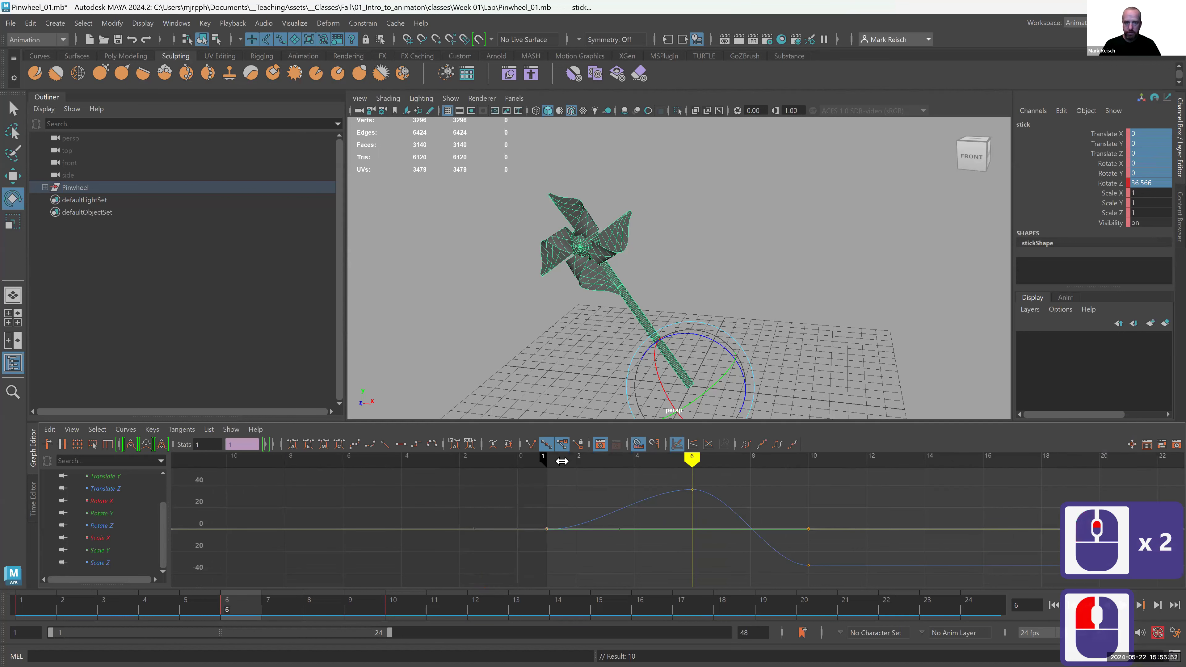
Step: Compare the stick's pose at frames 1 and 10
click(548, 462)
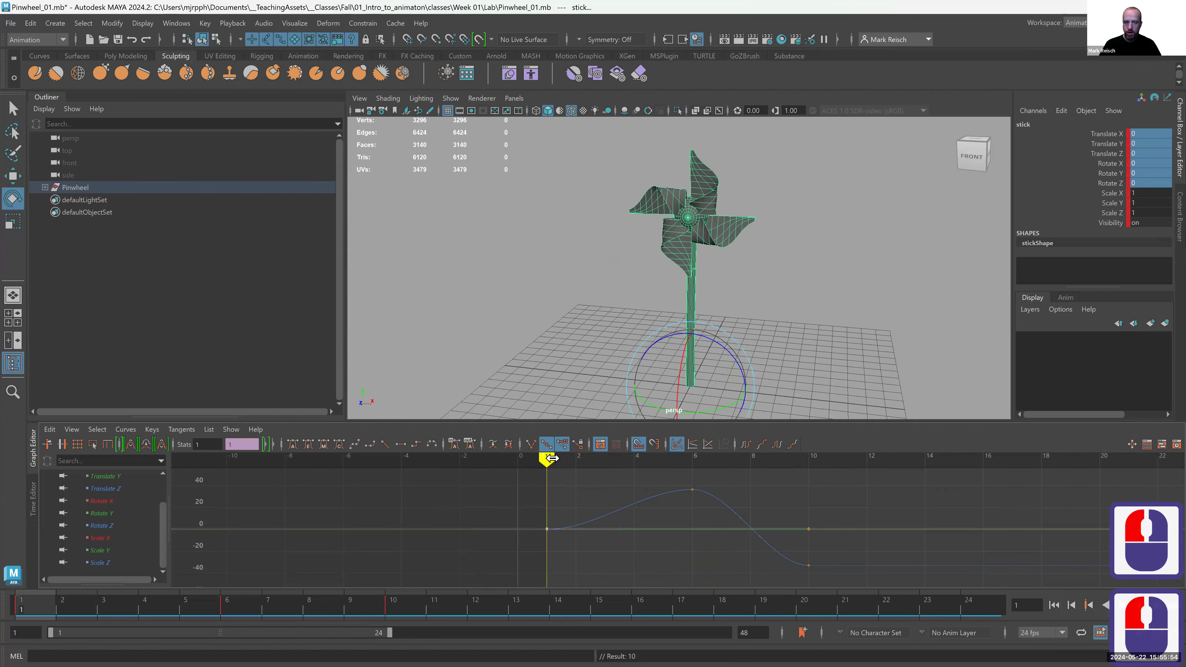
click(732, 461)
drag(796, 465, 807, 464)
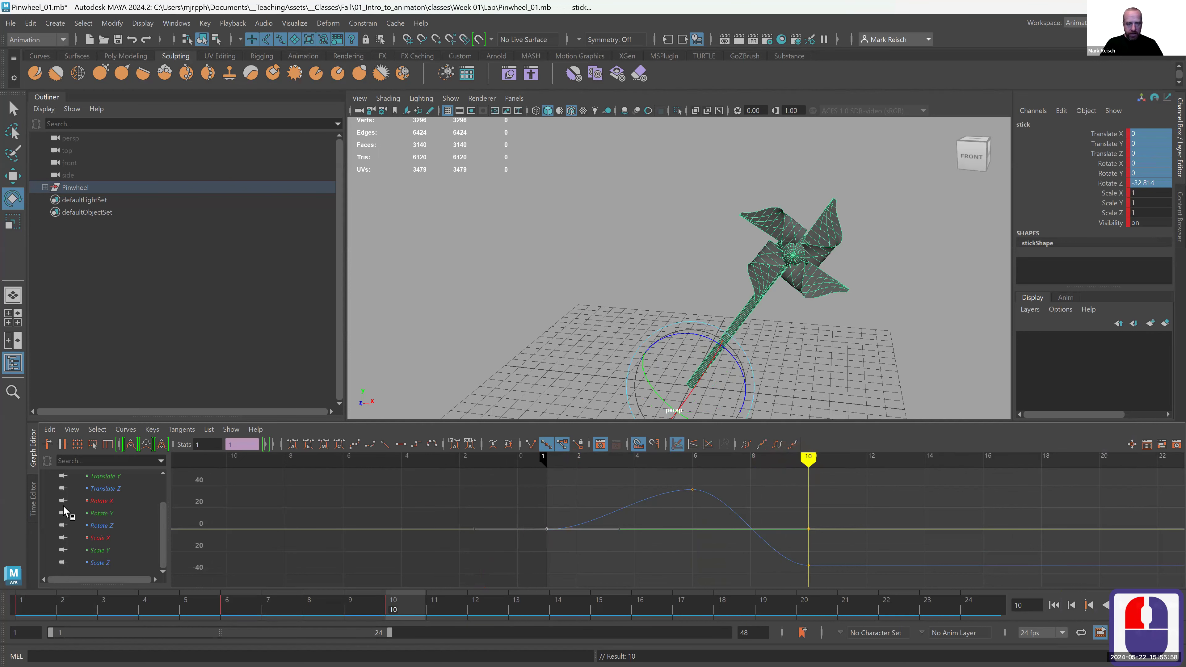
Step: Examine the stick's Translate X, Translate Y and Translate Z curves one at a time in the Graph Editor
drag(164, 518, 162, 473)
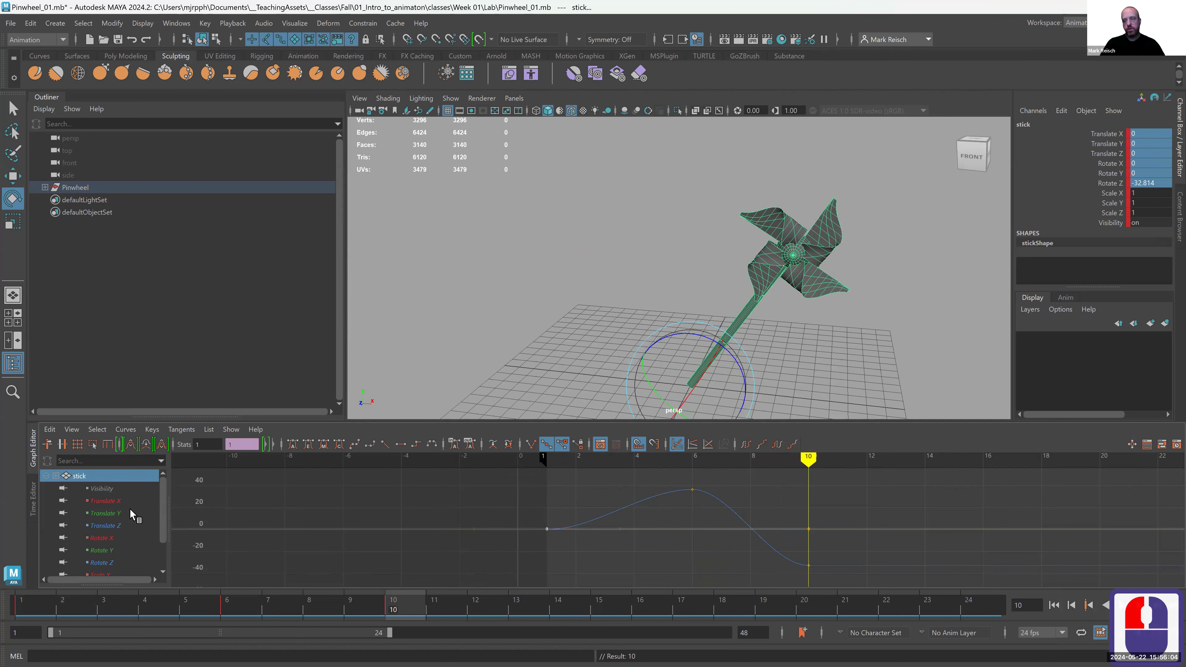
click(107, 502)
click(106, 513)
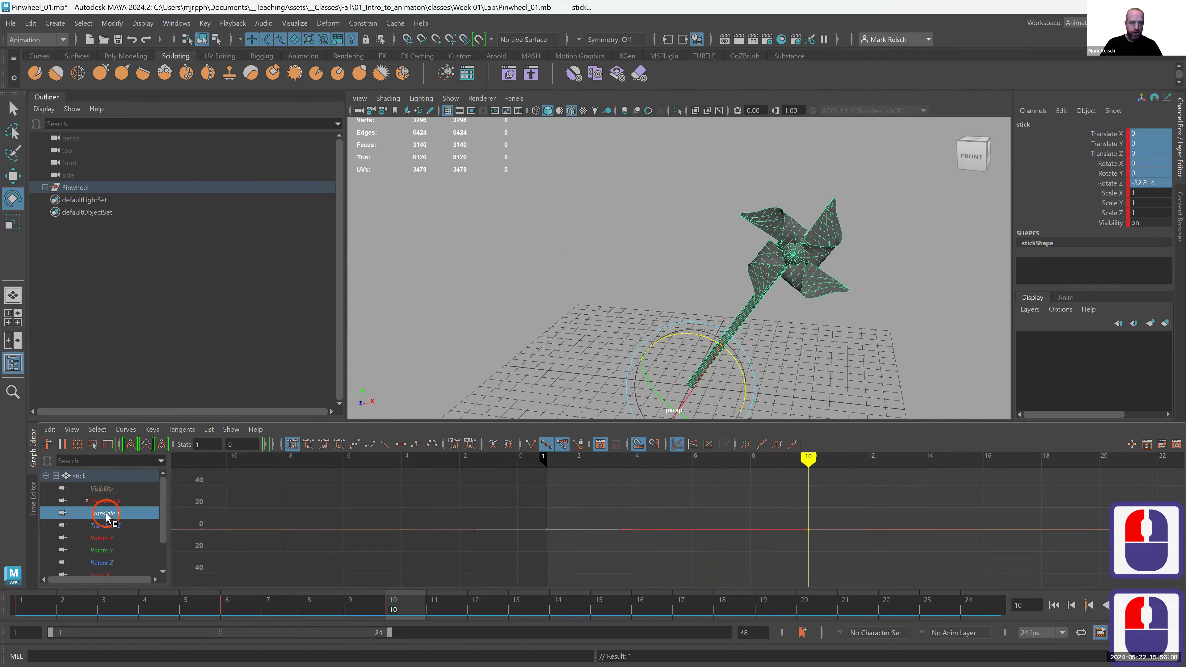
click(109, 526)
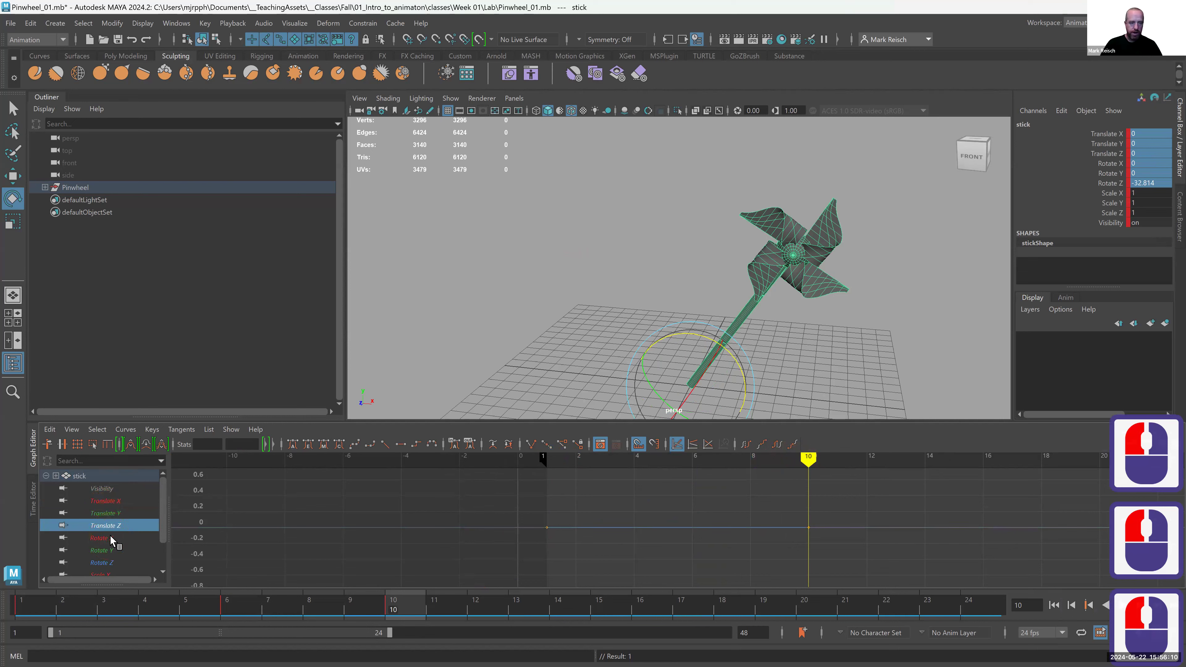
click(110, 538)
click(116, 498)
click(114, 512)
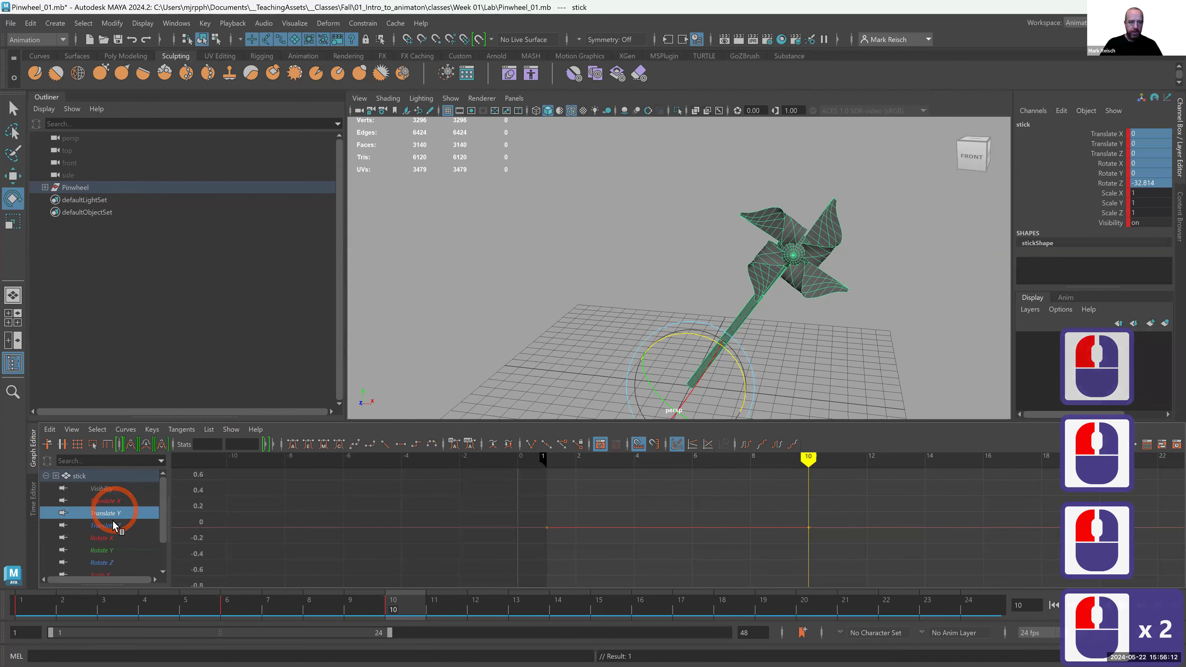
click(115, 523)
click(119, 503)
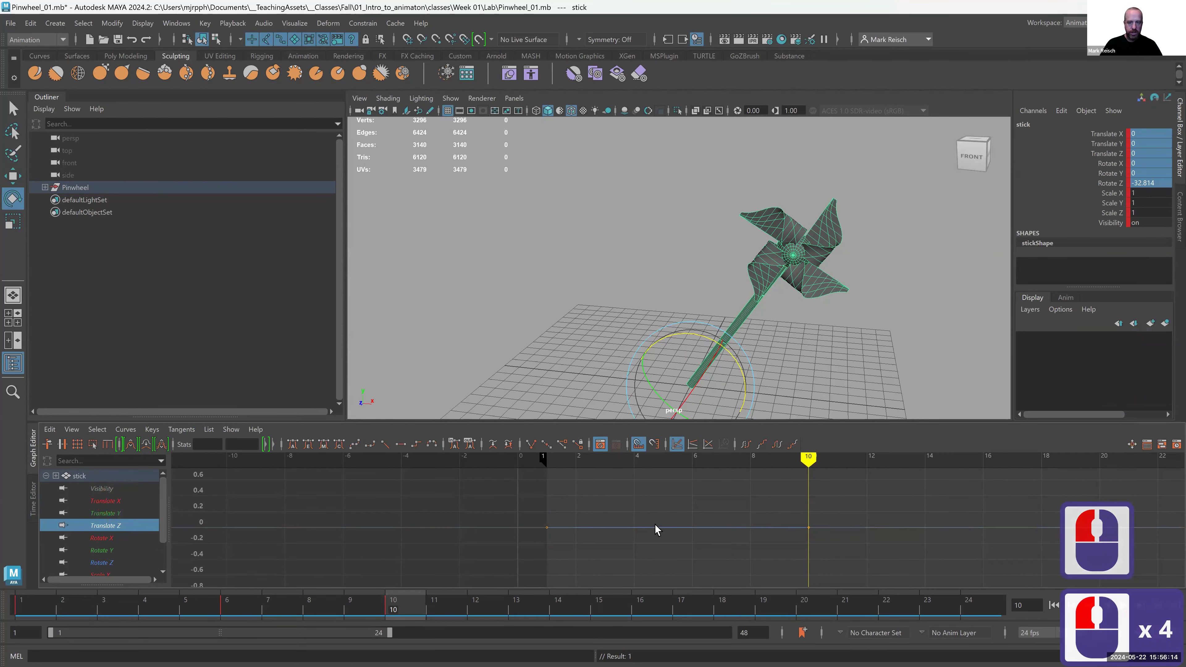
Step: Inspect the Rotate X and Rotate Y curves and isolate the stick's Rotate Z curve in the Graph Editor
click(106, 538)
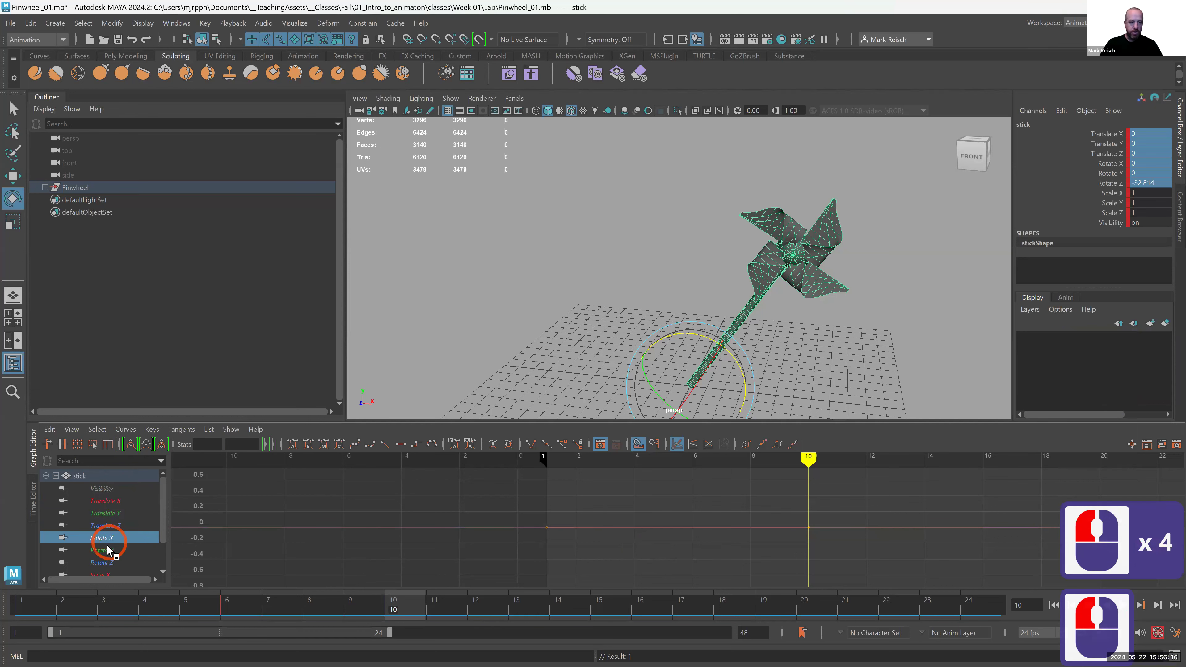
click(106, 551)
click(105, 561)
click(548, 558)
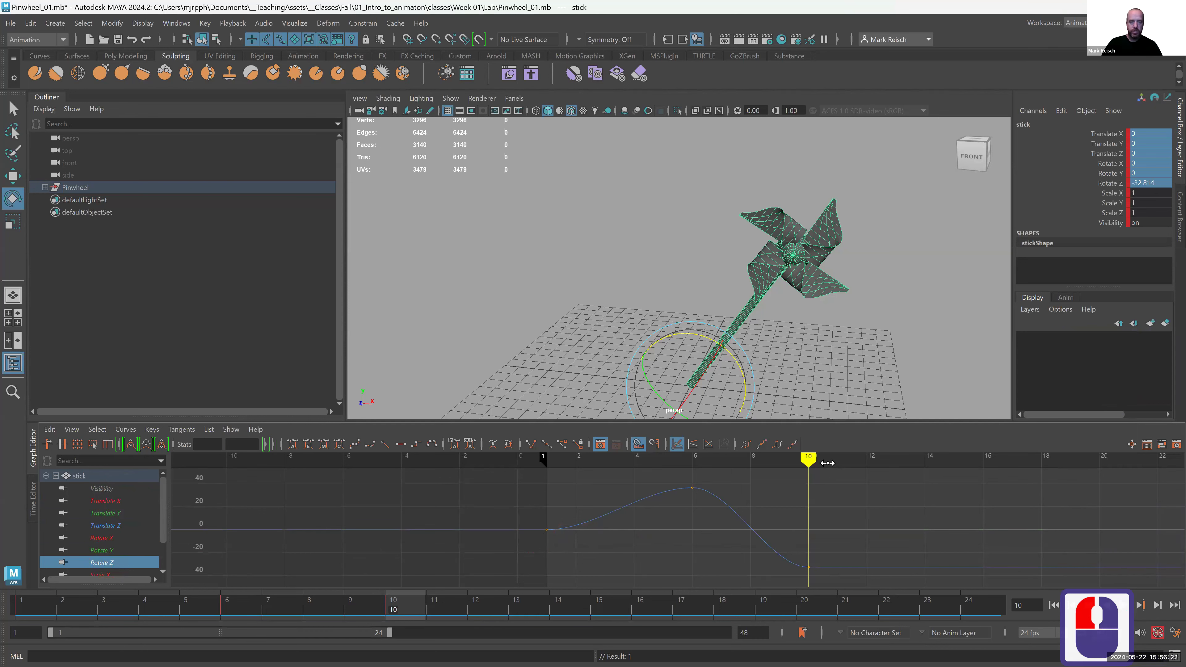
Step: Go to frame 6 and select the Rotate Z key there in the Graph Editor
drag(808, 459, 693, 465)
click(598, 300)
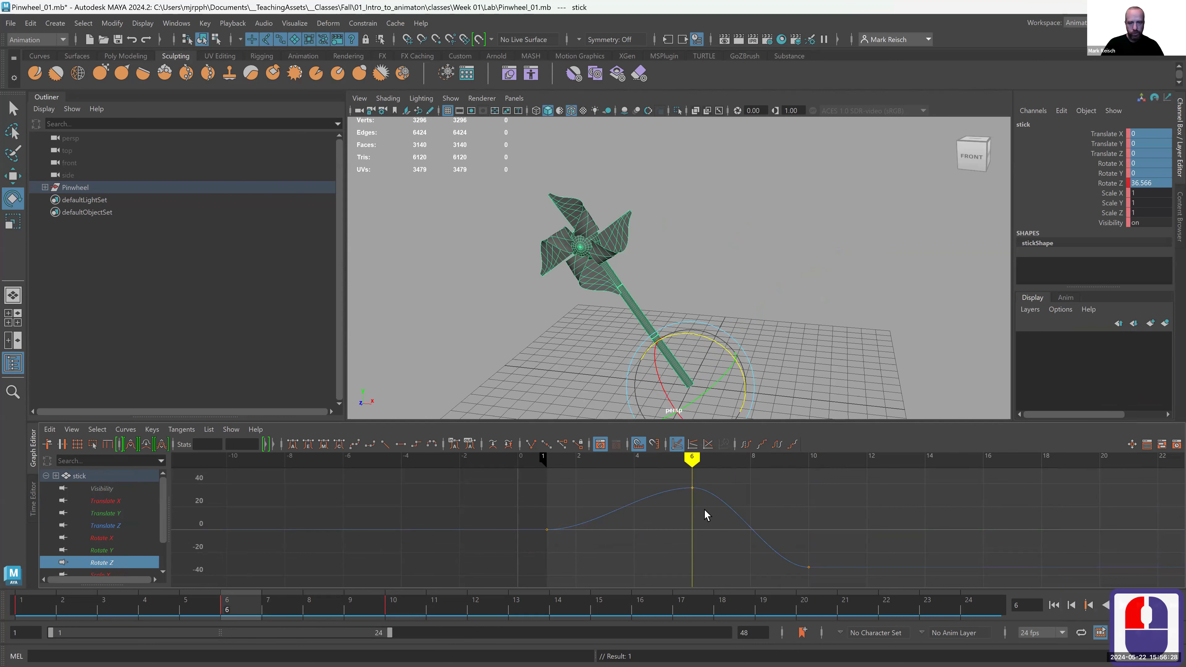
drag(662, 467, 740, 531)
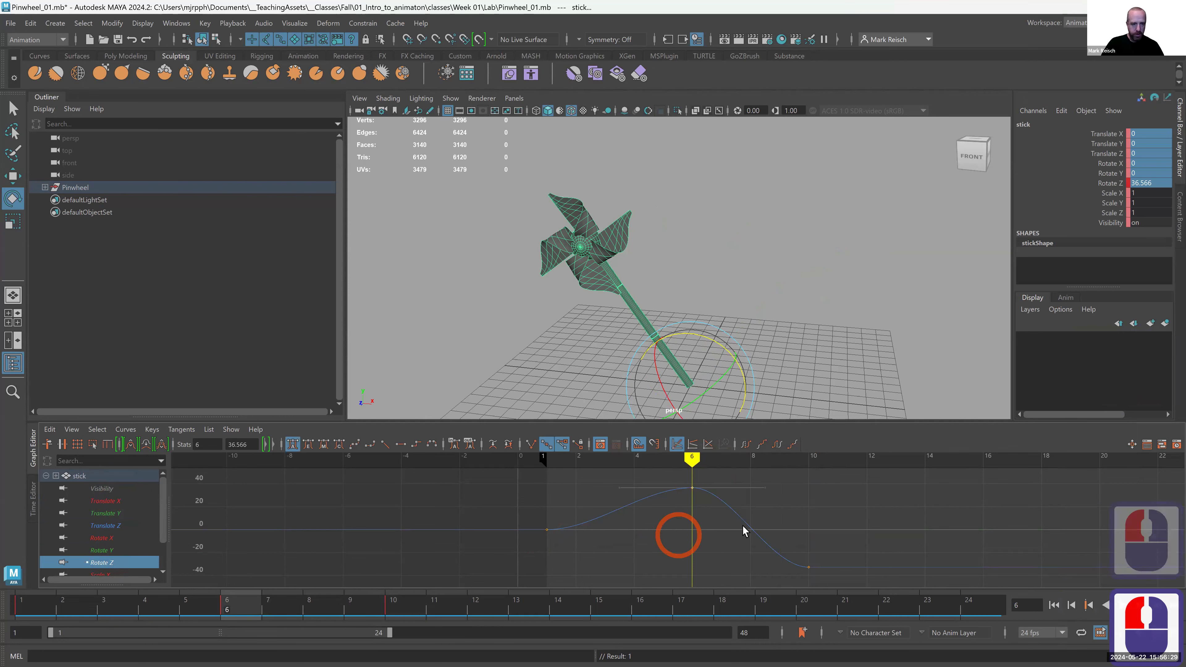
Step: Try setting the selected Rotate Z key's value to 36 in the Graph Editor stats and undo the edit
double_click(204, 446)
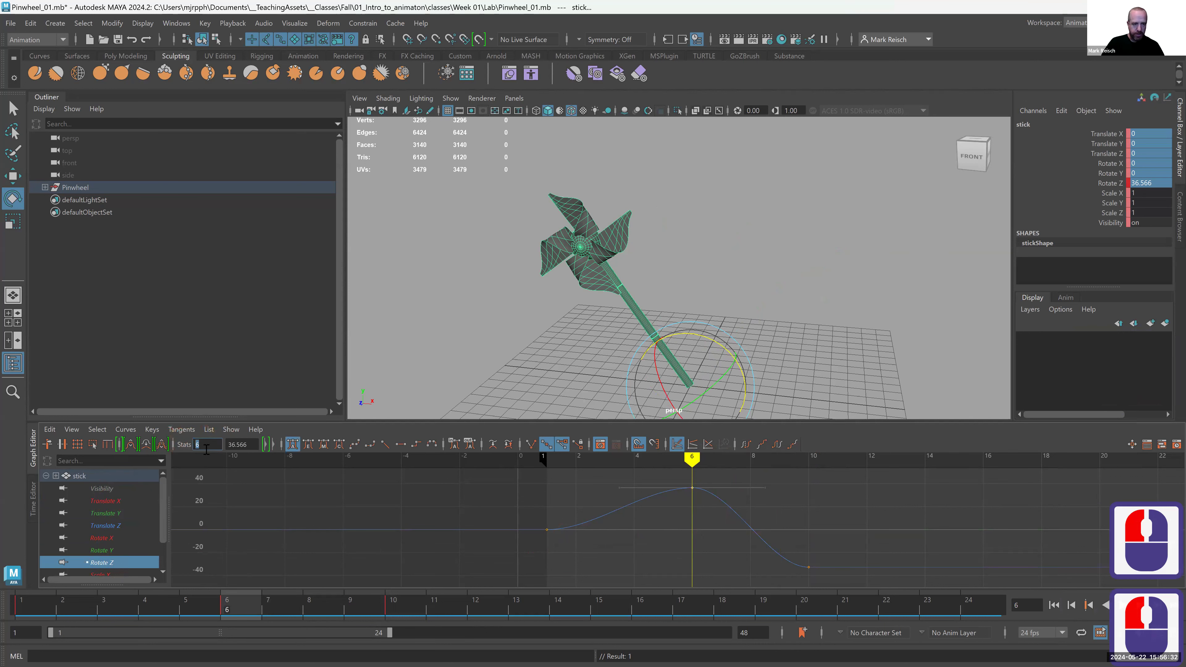
double_click(225, 445)
click(226, 447)
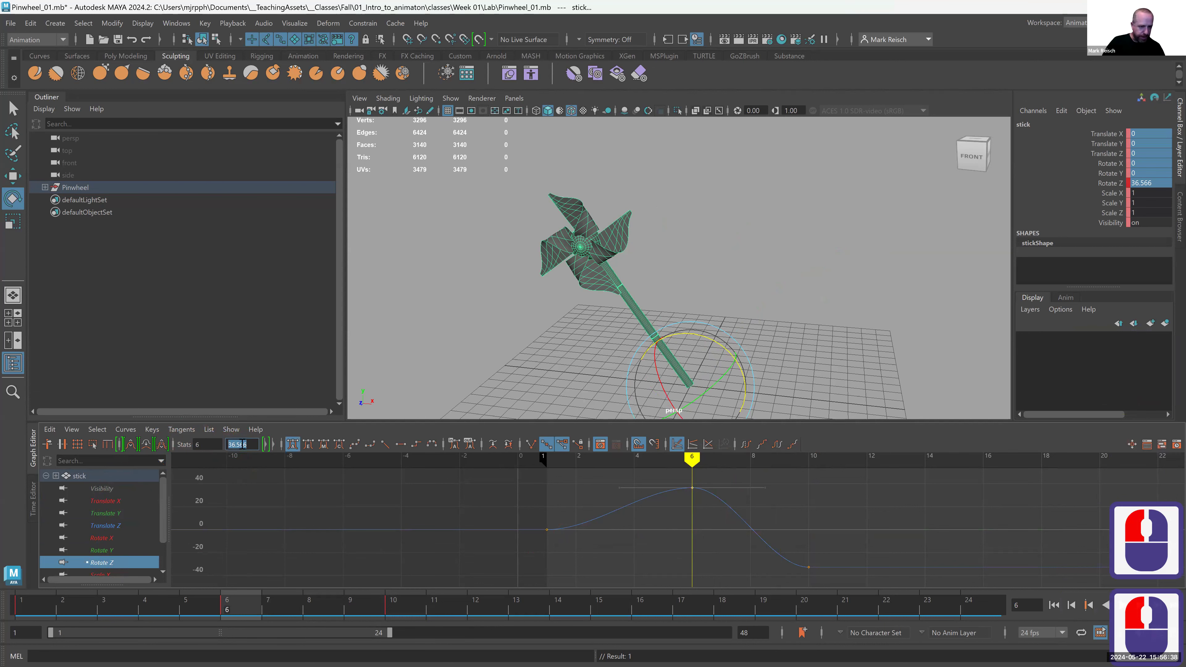
click(234, 444)
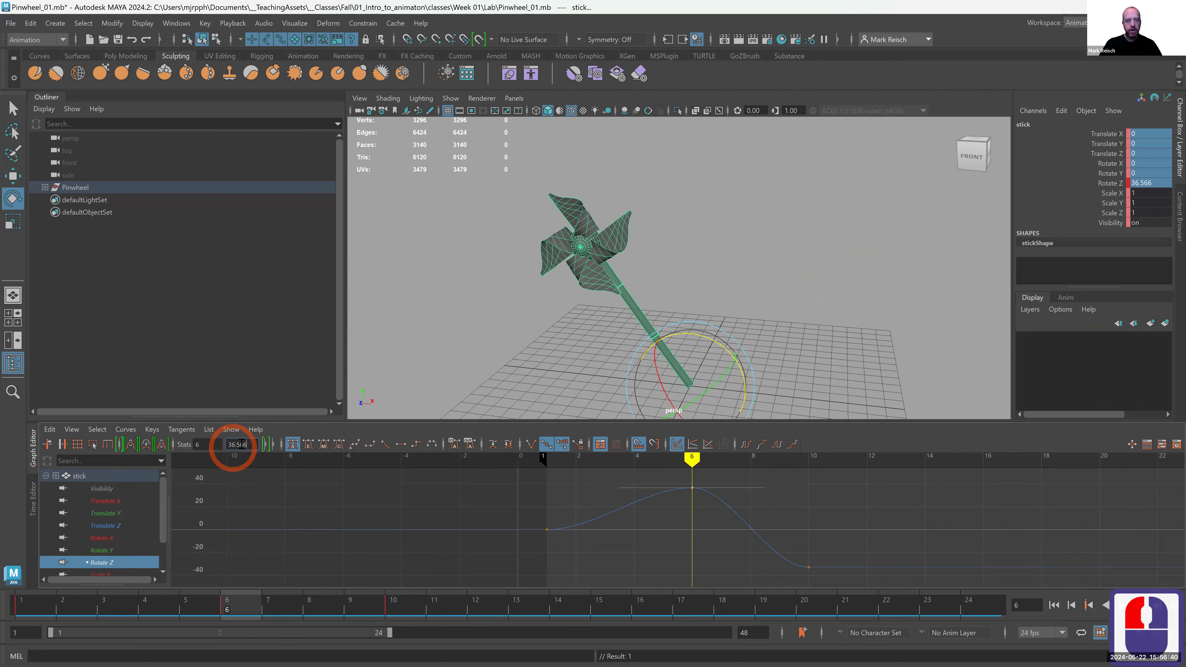
click(207, 511)
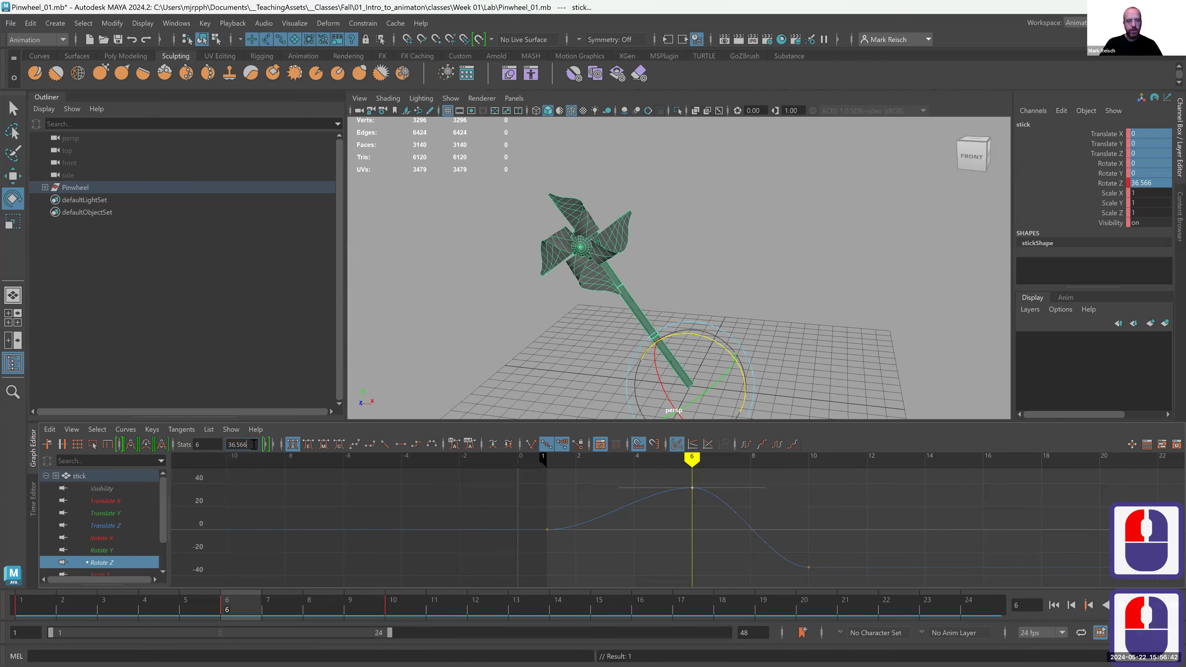
click(225, 444)
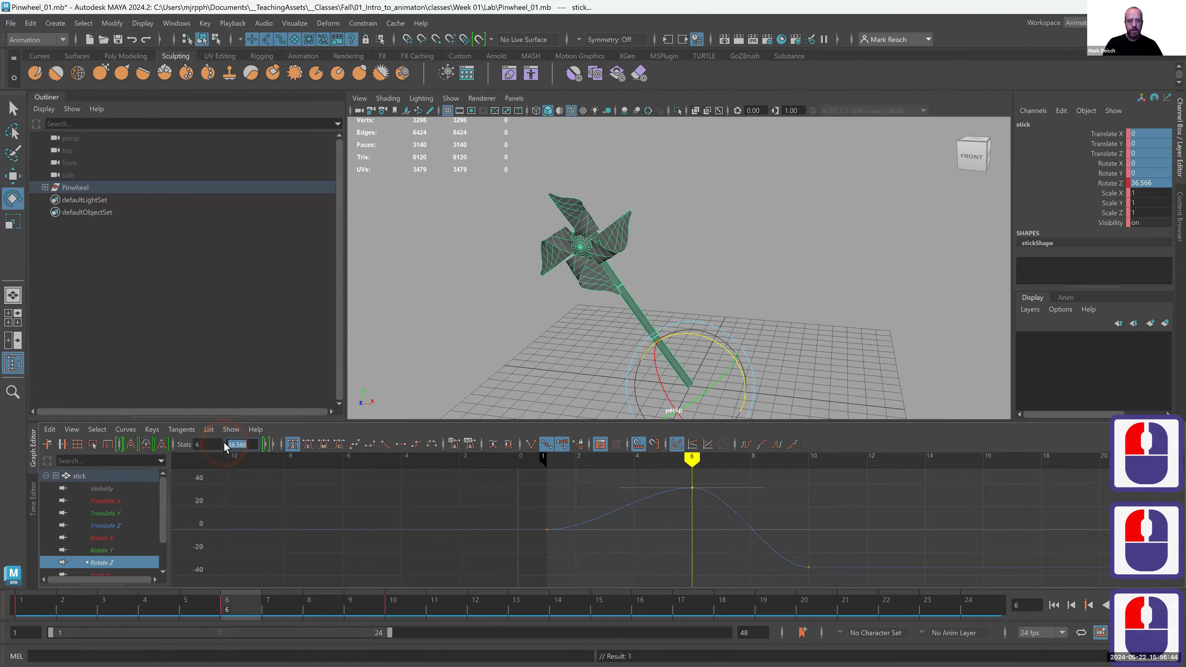
text(36)
key(Return)
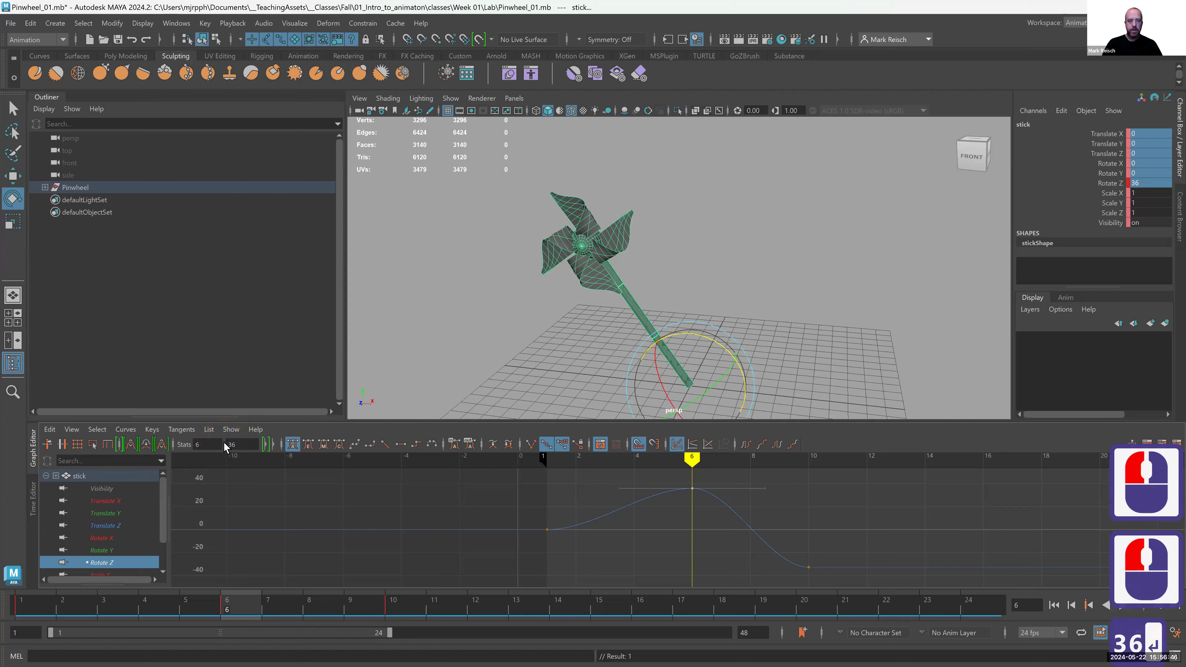
key(ctrl+z)
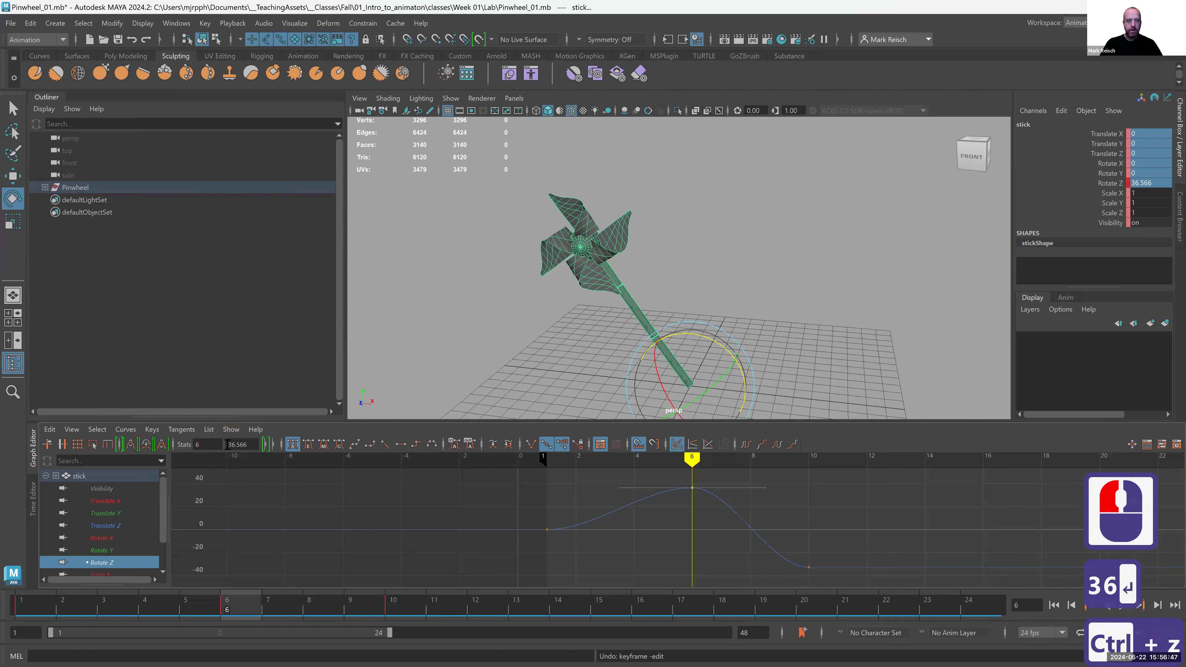
Step: Set the stick's Rotate Z channel to 36 at frame 6 with automatic keyframing turned on
click(1150, 184)
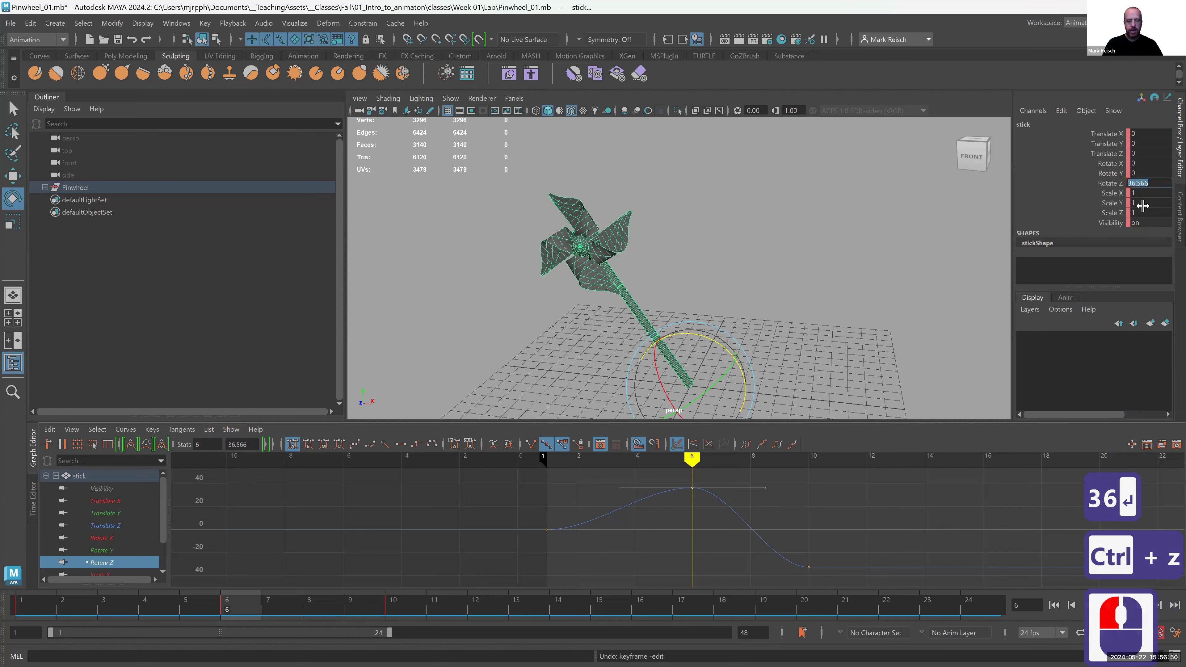
text(36)
key(Return)
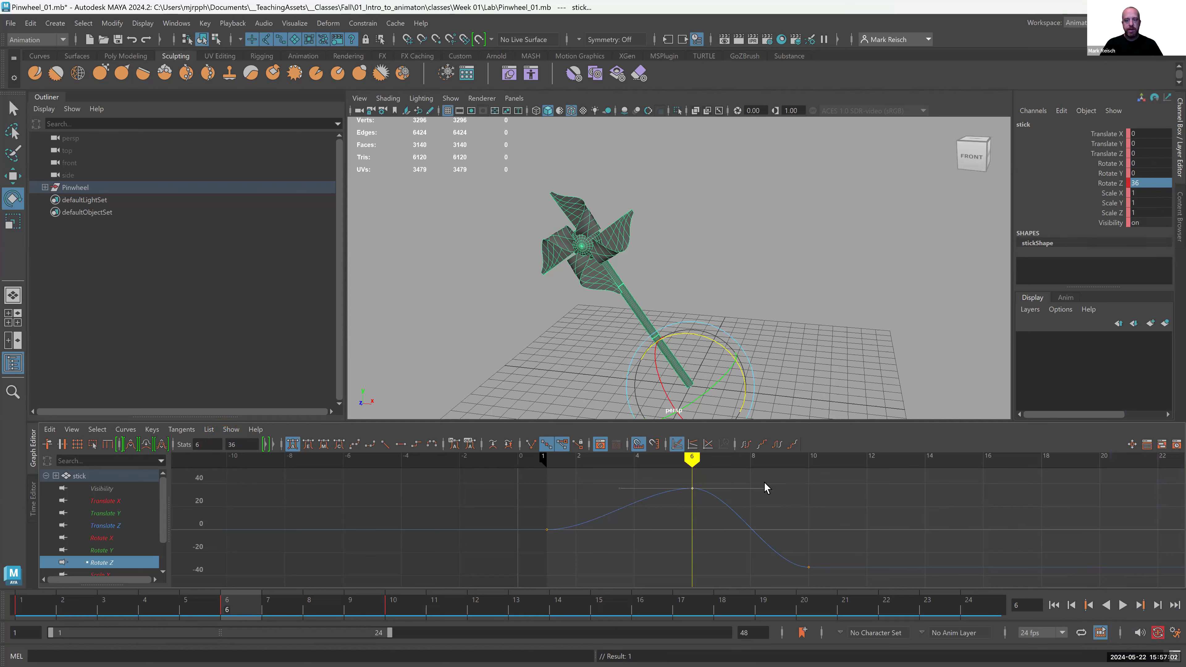
Step: Turn off automatic keyframing and set the value of the selected Rotate Z key at frame 6 to 35
click(1157, 634)
double_click(223, 442)
click(267, 526)
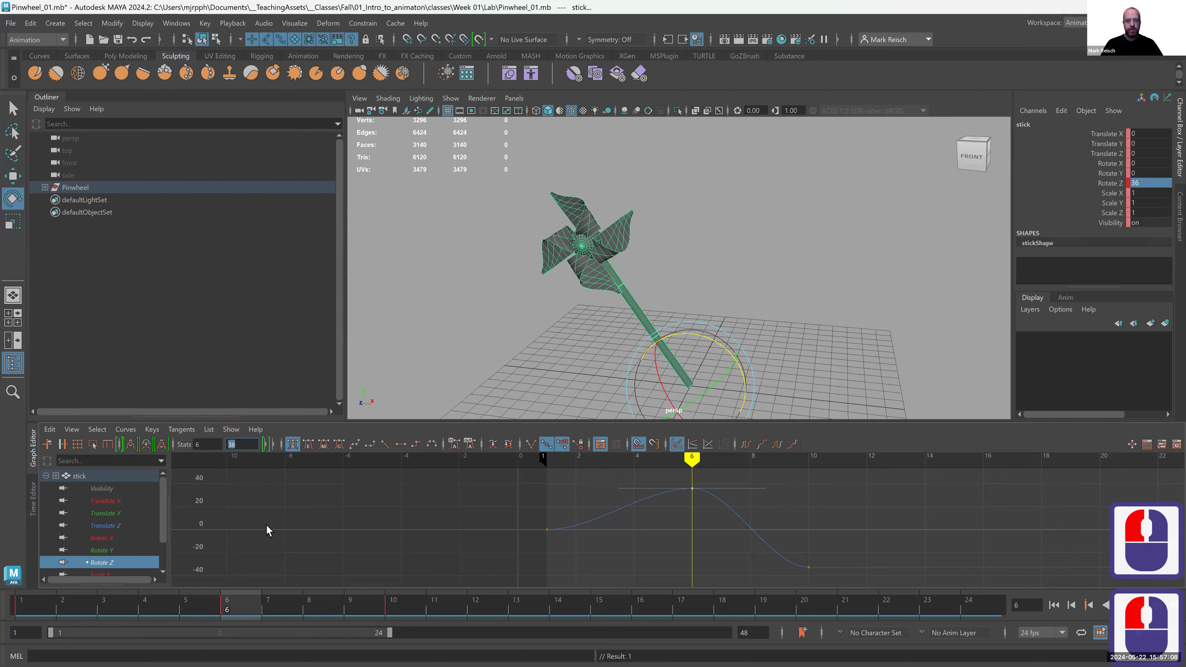
text(35)
key(Return)
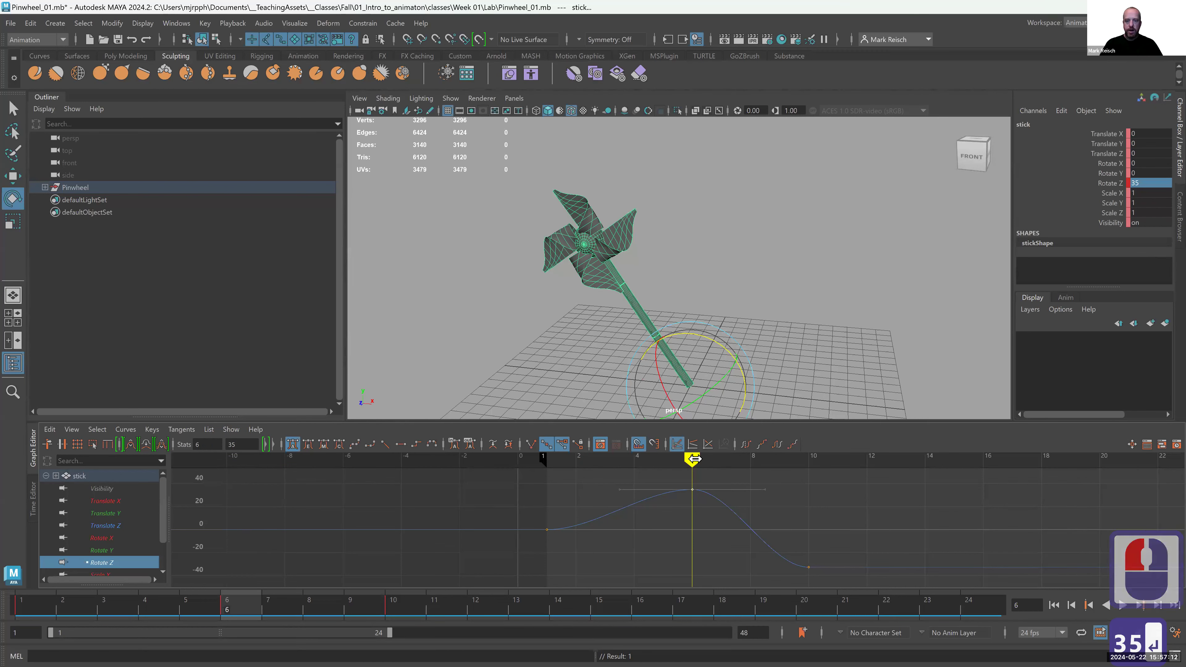
Step: Try rotating the stick to about -8.2 degrees on Z at frame 6 without keying it, and undo the rotation
mouse_move(684, 466)
mouse_down()
mouse_move(660, 467)
mouse_move(691, 465)
mouse_up()
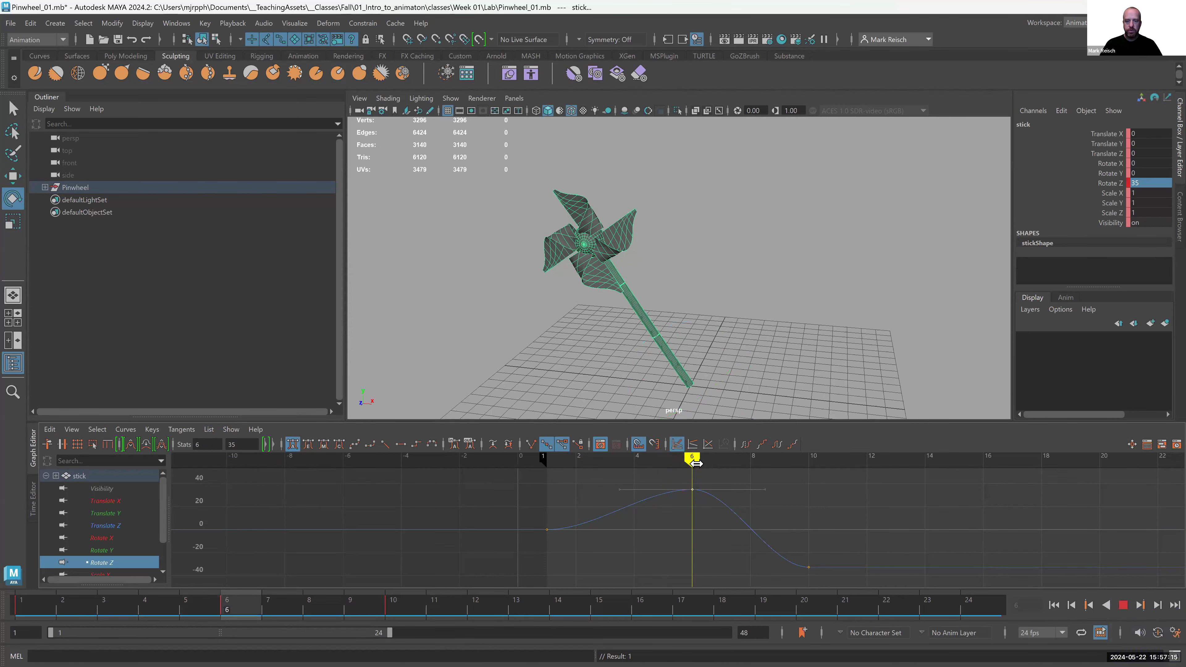
click(677, 481)
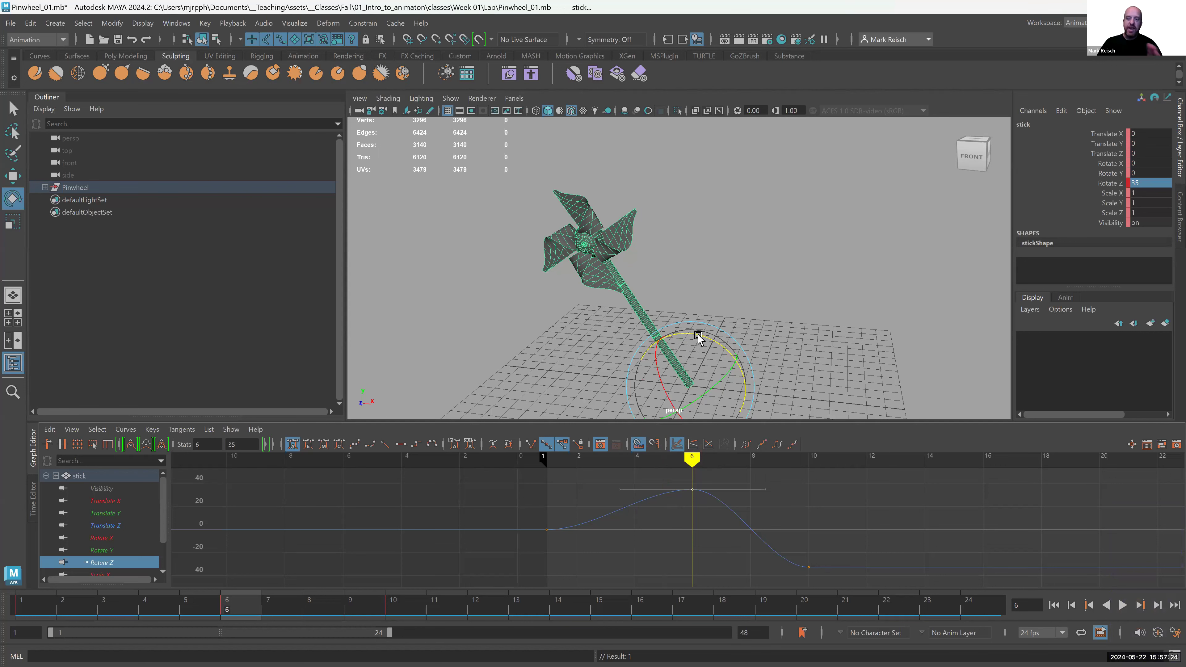
drag(698, 335, 721, 380)
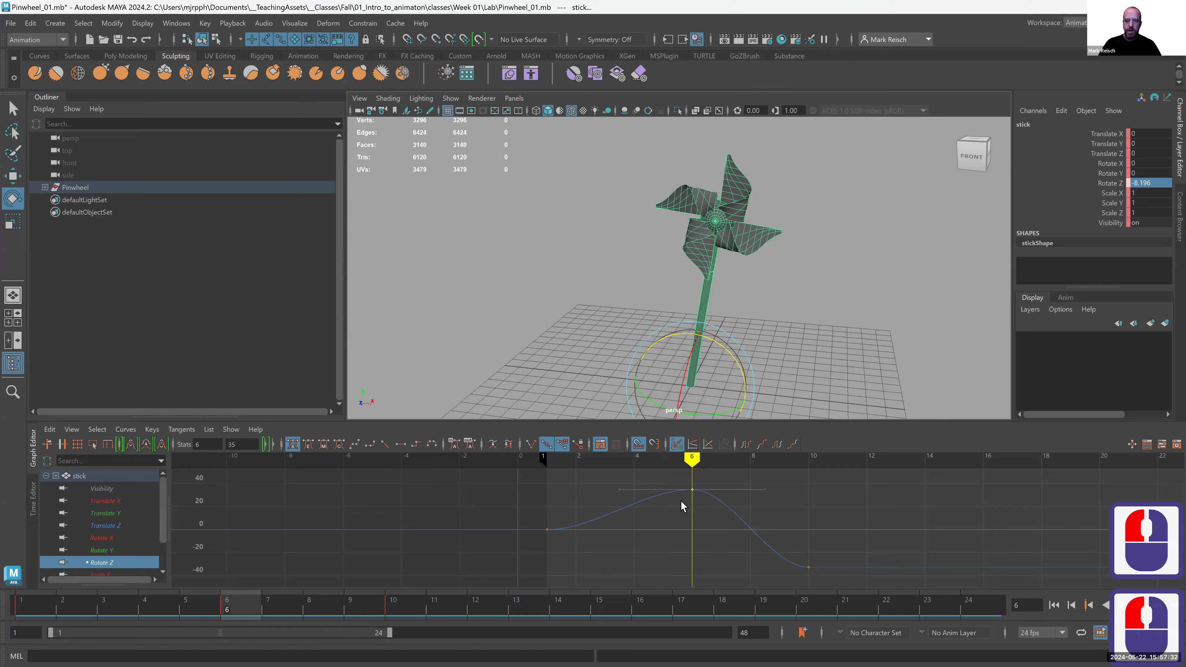
key(ctrl+z)
Step: Reselect the Rotate Z key at frame 6 and try moving it vertically in the Graph Editor
drag(680, 485, 692, 499)
shift+middle_drag(692, 502, 691, 493)
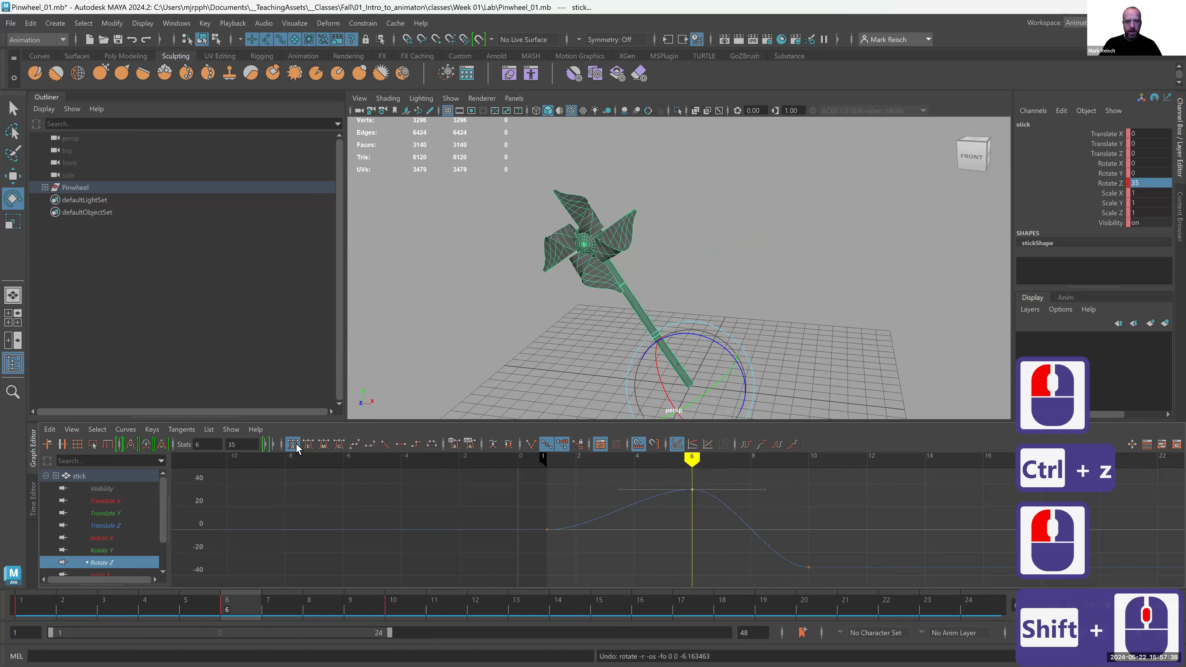
click(326, 520)
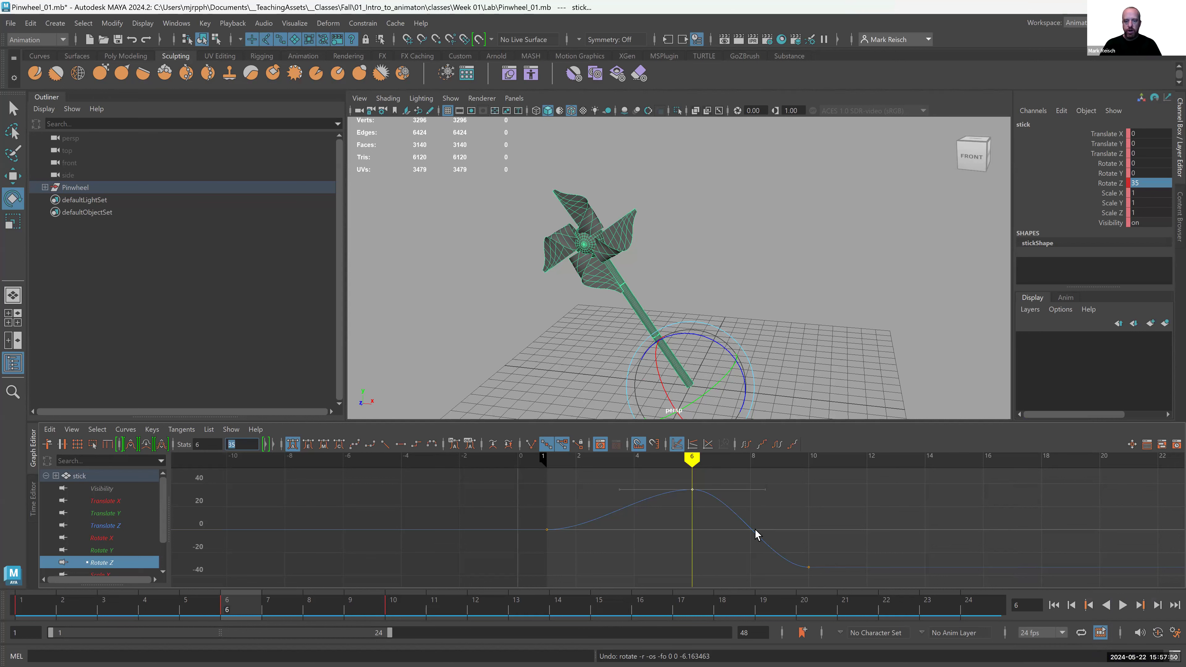
Step: Select the Rotate Z key at frame 10, go to that frame and set the key's value to -35
drag(841, 541, 777, 581)
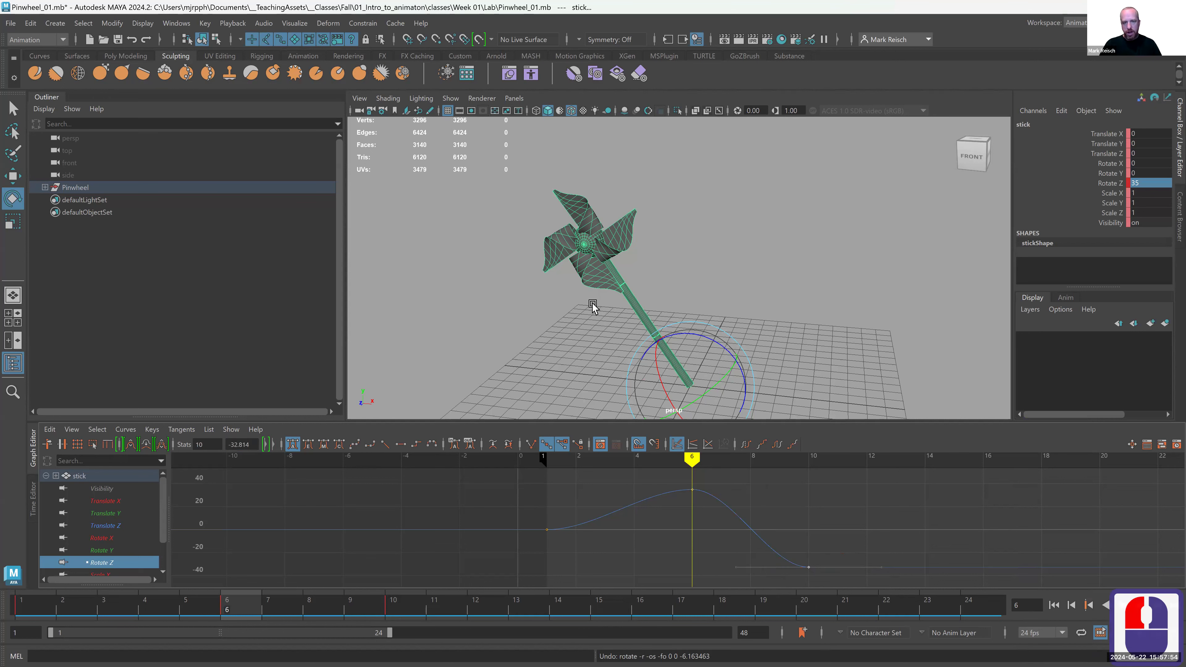
click(808, 460)
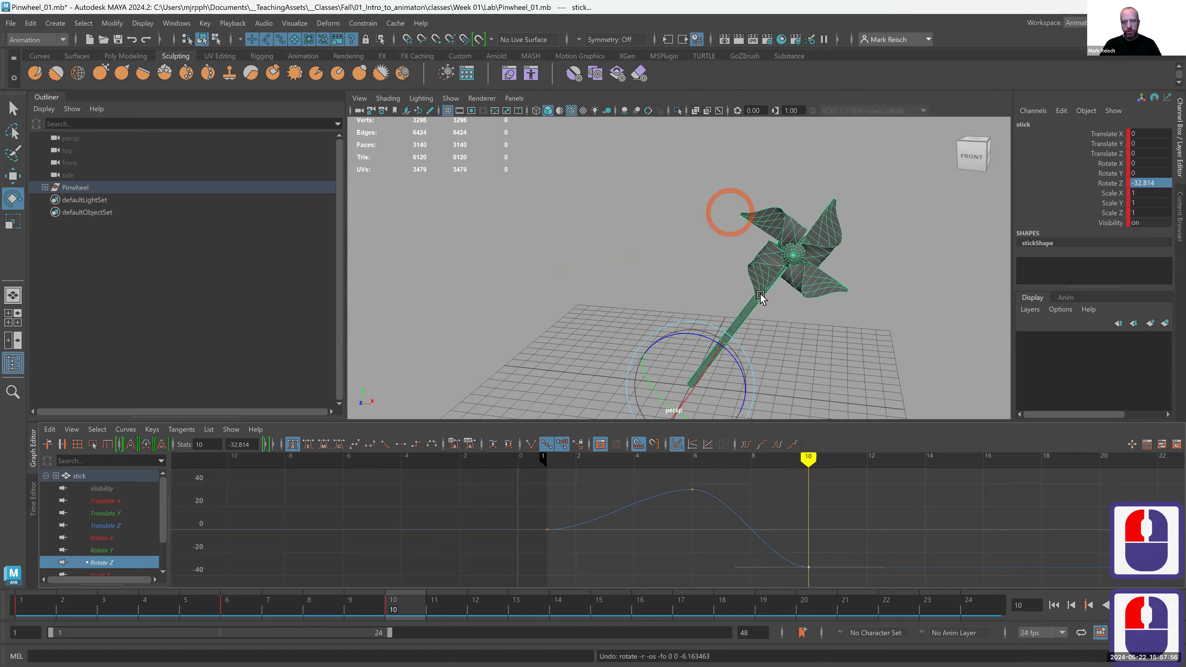
drag(251, 446, 202, 447)
key(BackSpace)
text(-35)
key(Return)
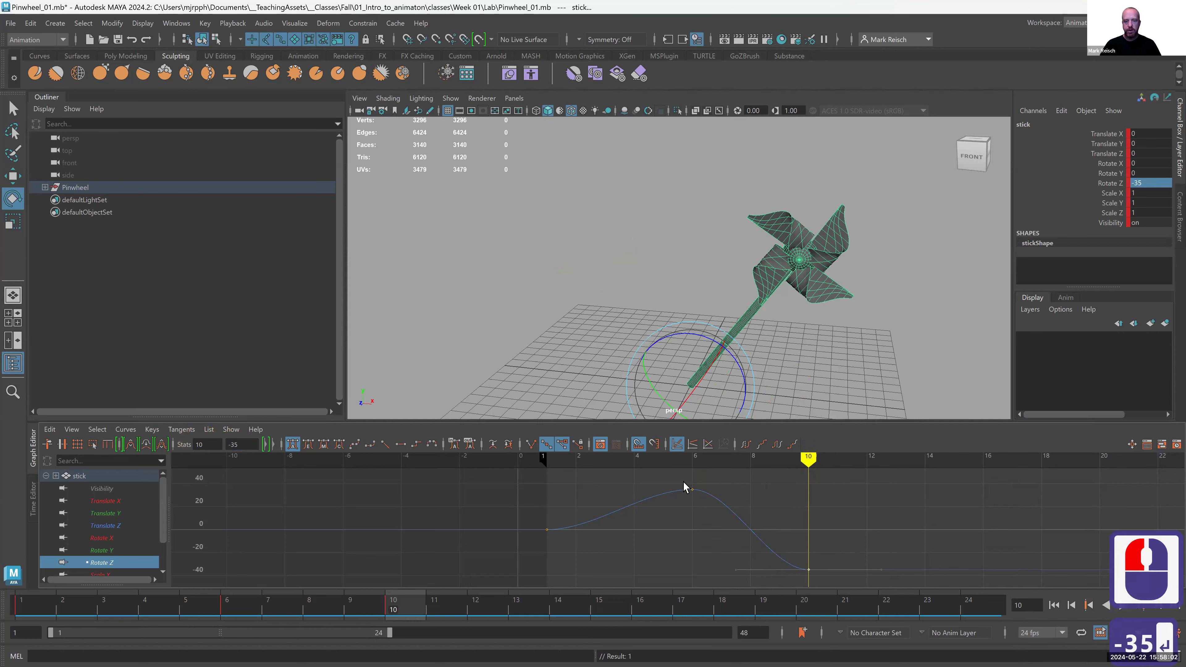
Step: Go to frame 16 and set the stick's Rotate Z channel to 0
drag(558, 462, 984, 483)
click(1022, 300)
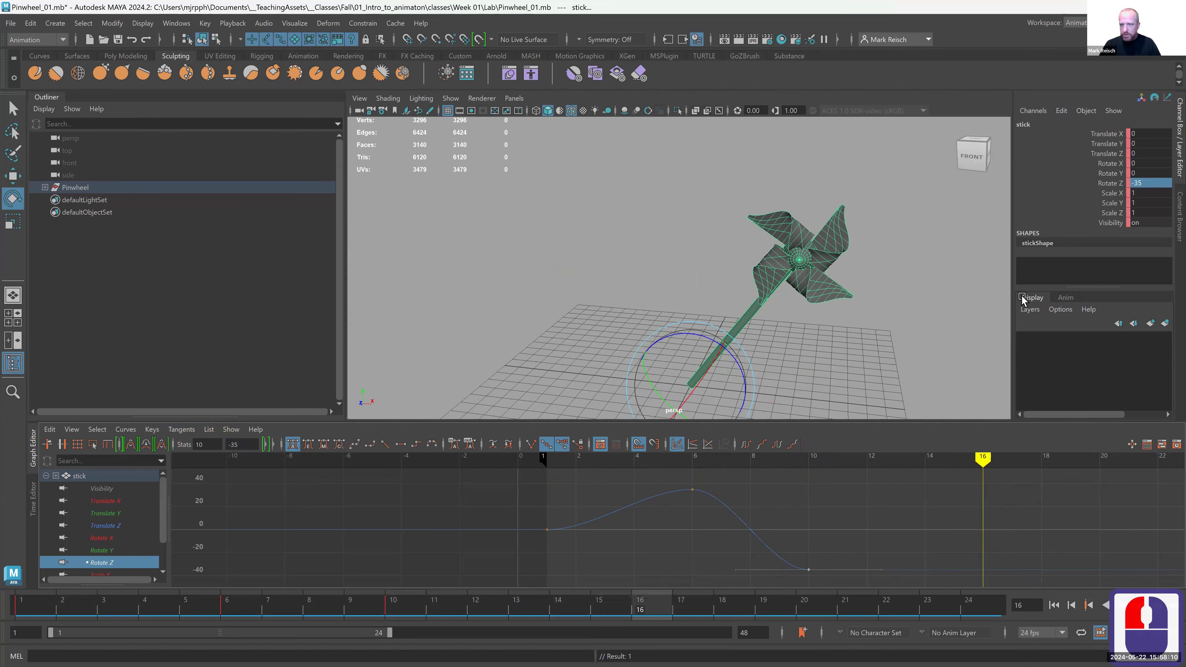
double_click(1157, 184)
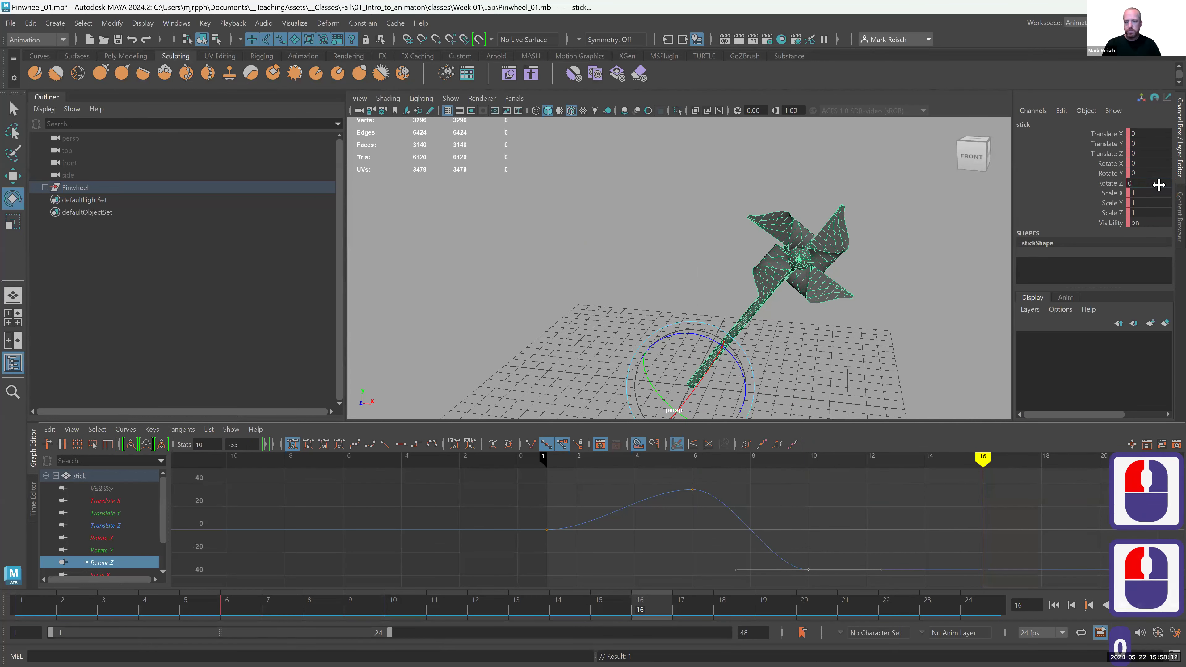
text(0)
key(Return)
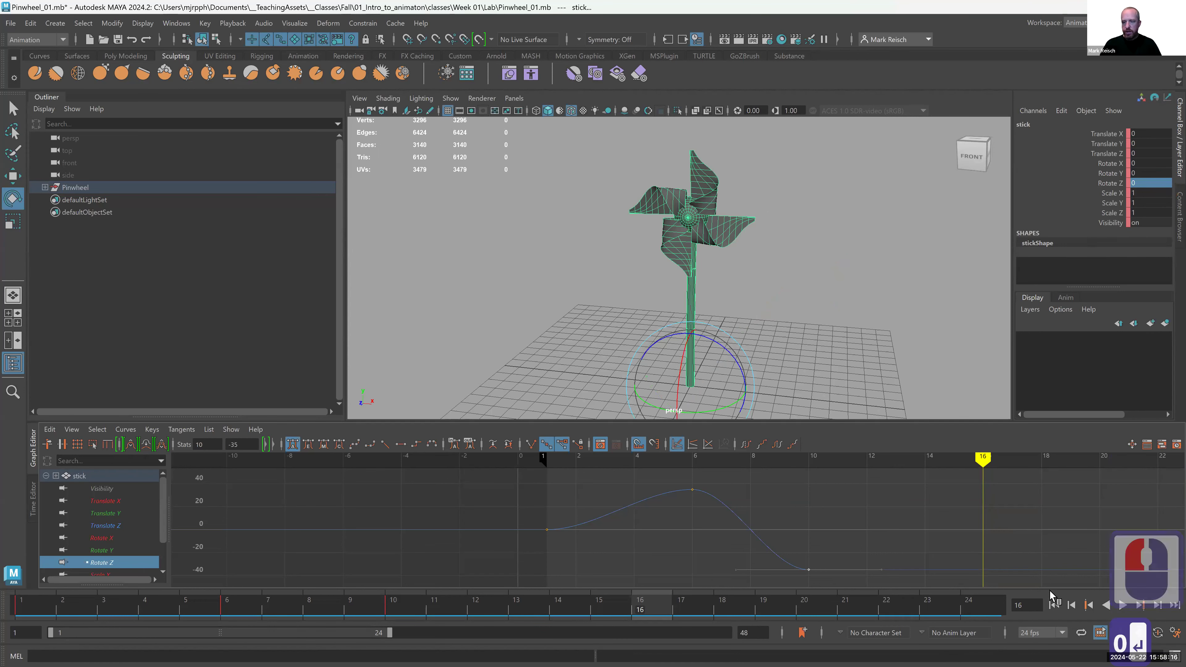
Step: Turn on automatic keyframing, rotate the stick to about 4.8 degrees on Z at frame 16, and reset Rotate Z to 0
click(1158, 636)
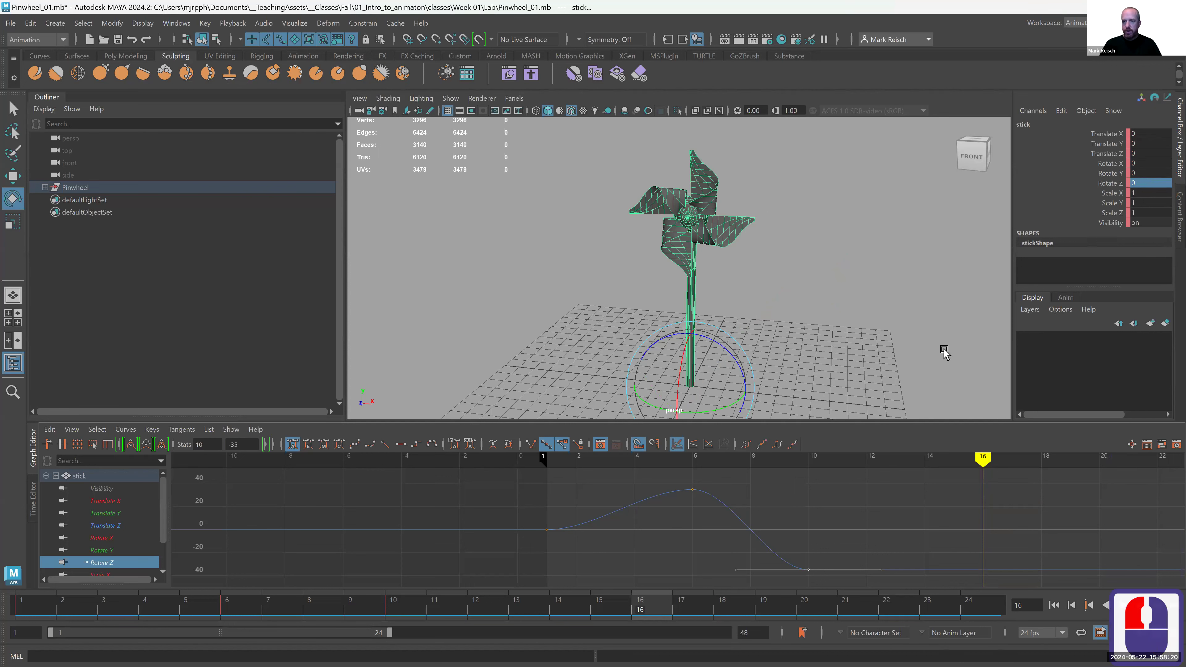
drag(715, 345, 921, 291)
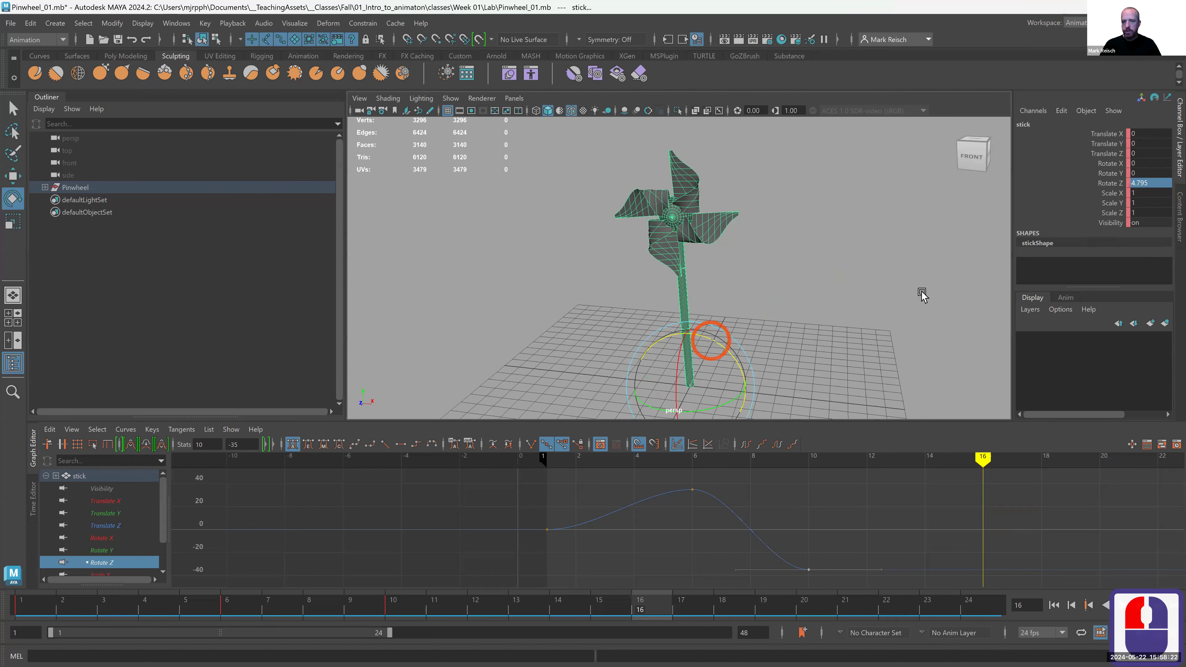
click(1155, 186)
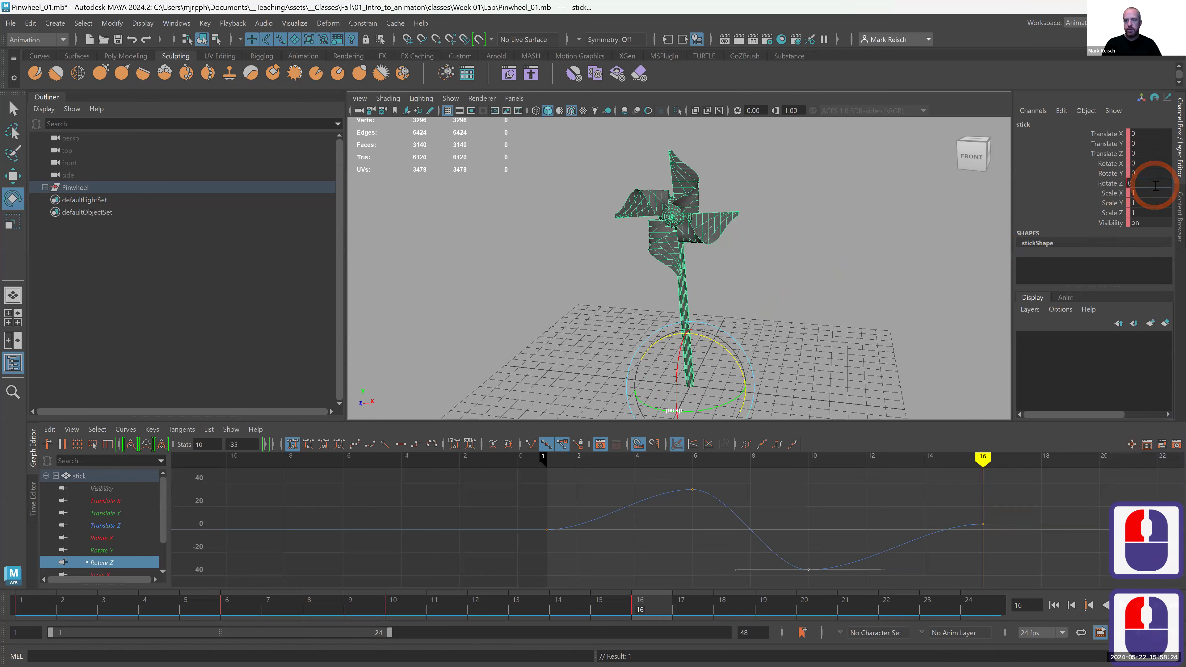
text(0)
key(Return)
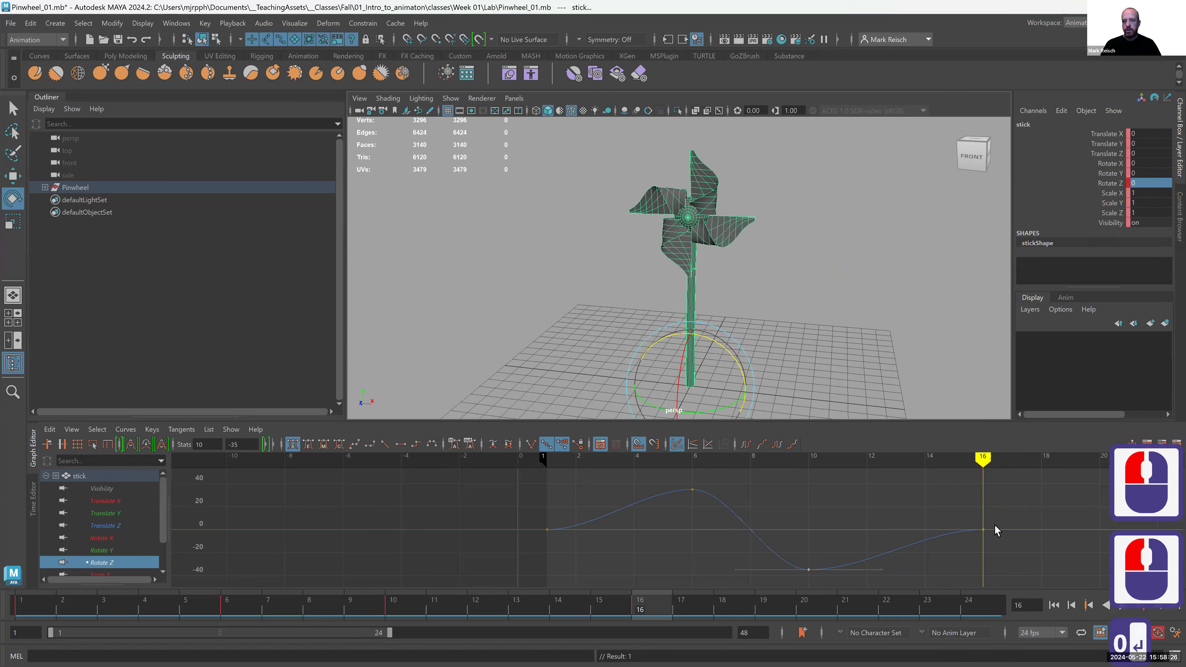
Step: Undo the last two stick rotations and key only the stick's Rotate Z channel at frame 16
key(ctrl+z)
key(ctrl+z)
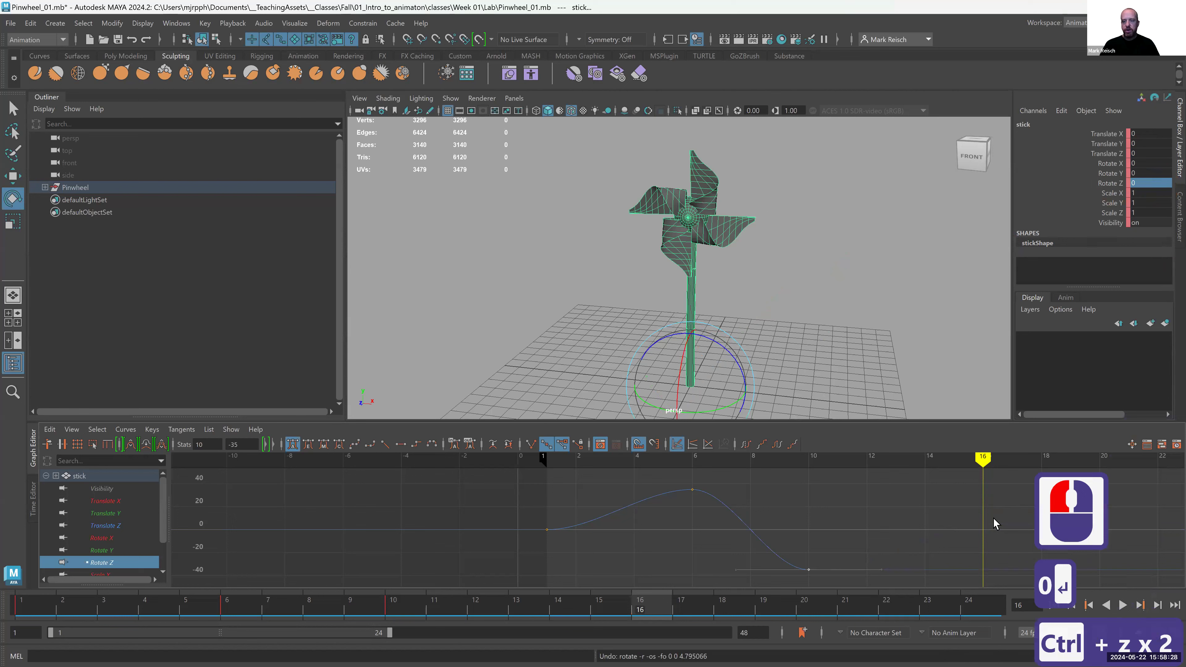
click(1112, 183)
right_click(1114, 187)
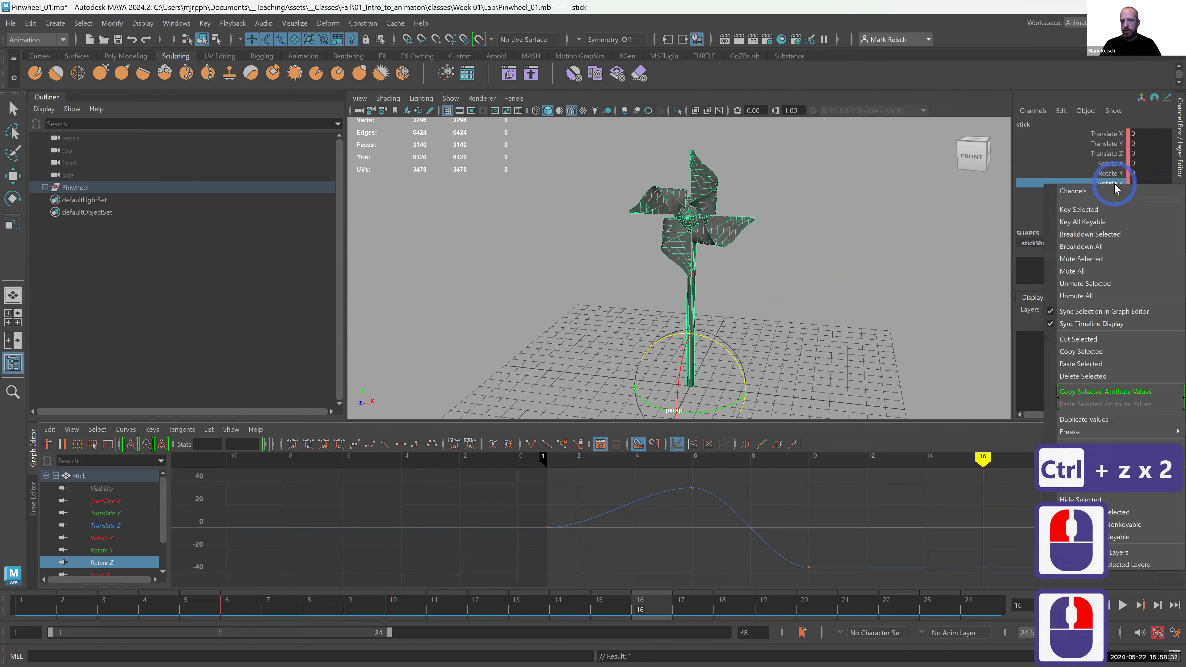
click(1101, 210)
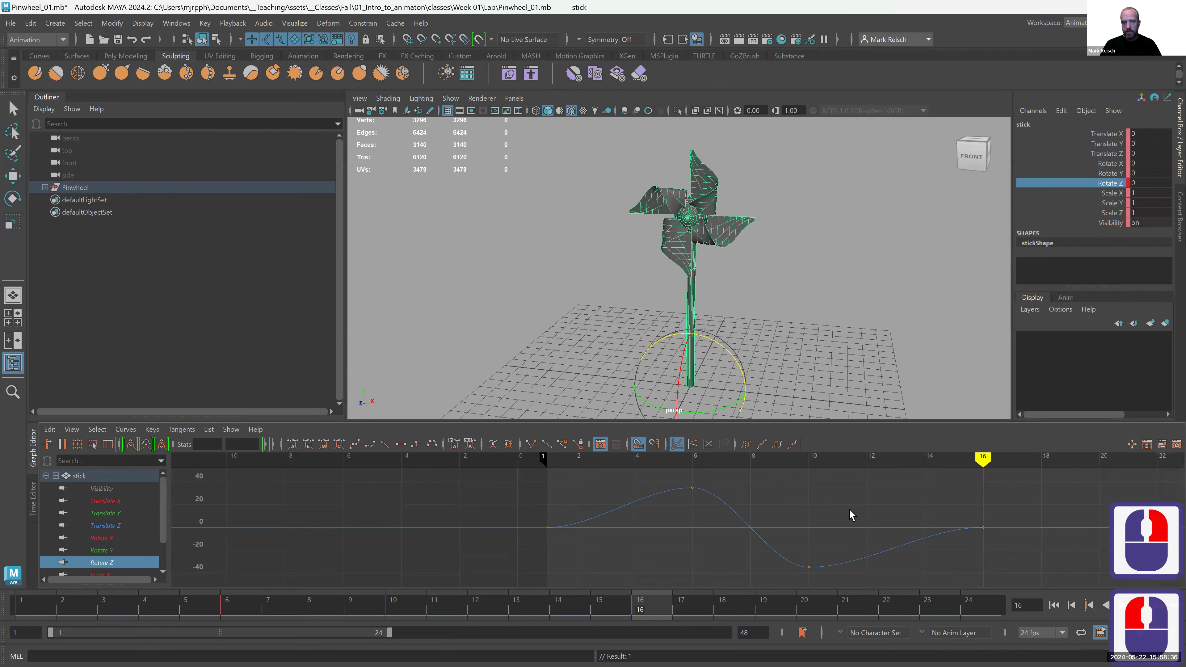
Step: Scrub through the stick's swing between frames 1 and 16 to check the motion
drag(551, 463, 1040, 477)
mouse_move(859, 483)
mouse_down()
mouse_move(598, 477)
mouse_move(985, 508)
mouse_up()
mouse_move(838, 503)
mouse_down()
mouse_move(691, 495)
mouse_move(803, 499)
mouse_up()
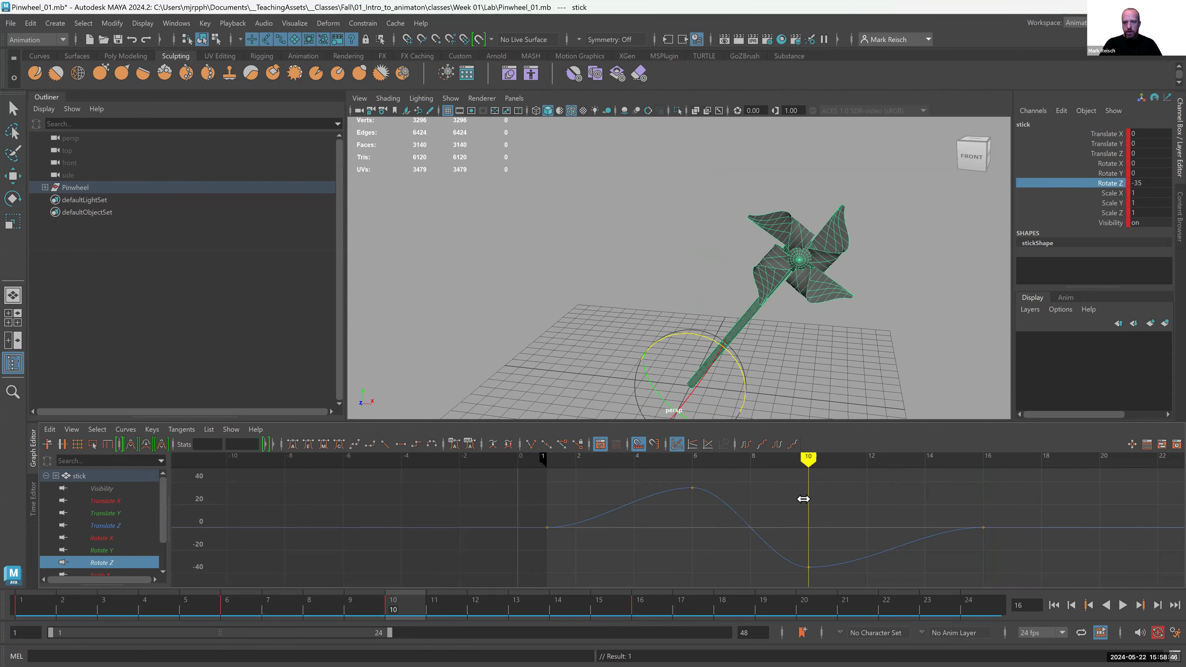
click(914, 503)
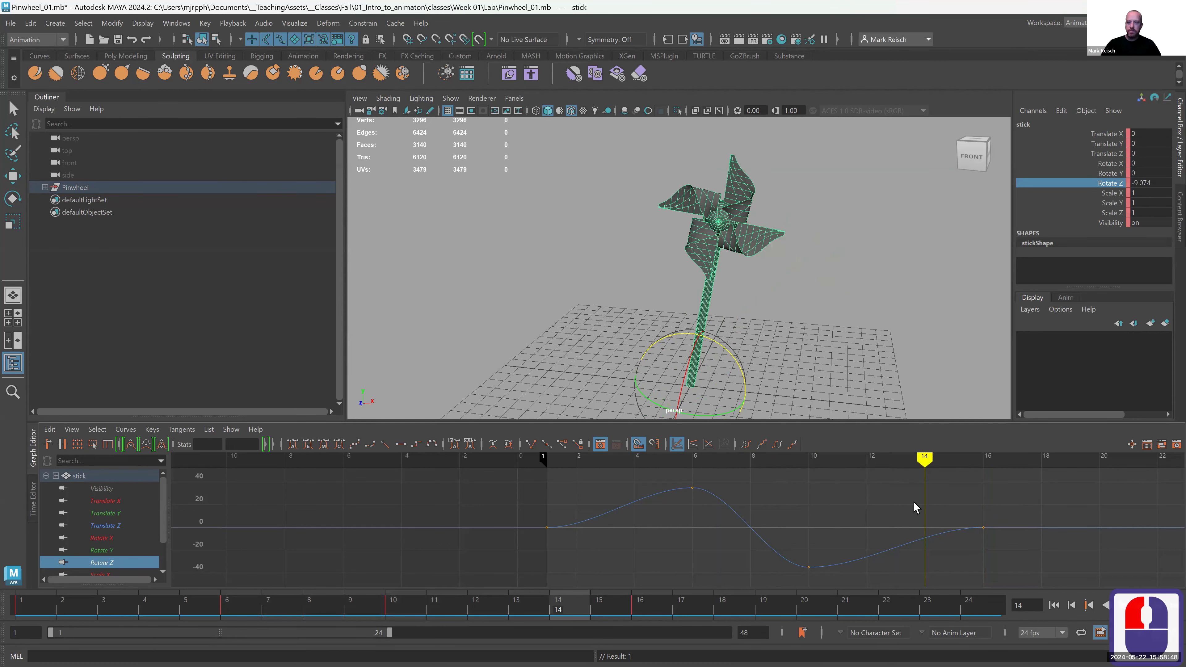
Step: Move the stick's Rotate Z key from frame 10 to frame 11 in the Graph Editor and play back the swing from frame 1
drag(773, 586, 835, 559)
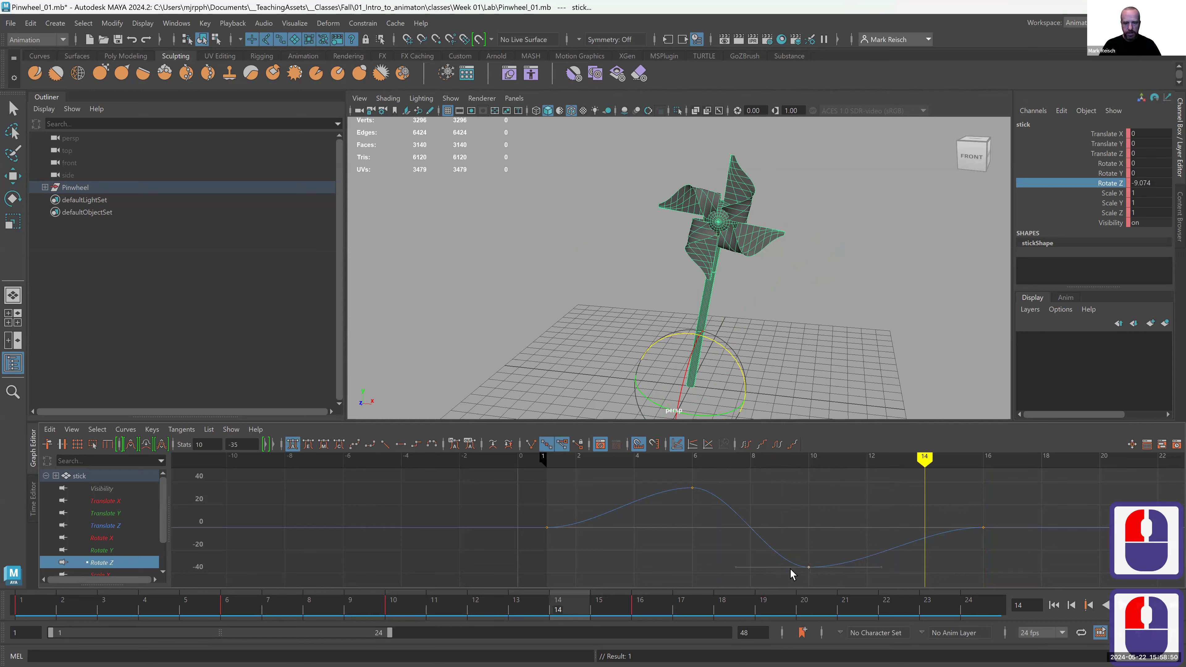
mouse_move(832, 565)
mouse_down()
mouse_move(866, 564)
mouse_move(822, 574)
mouse_up()
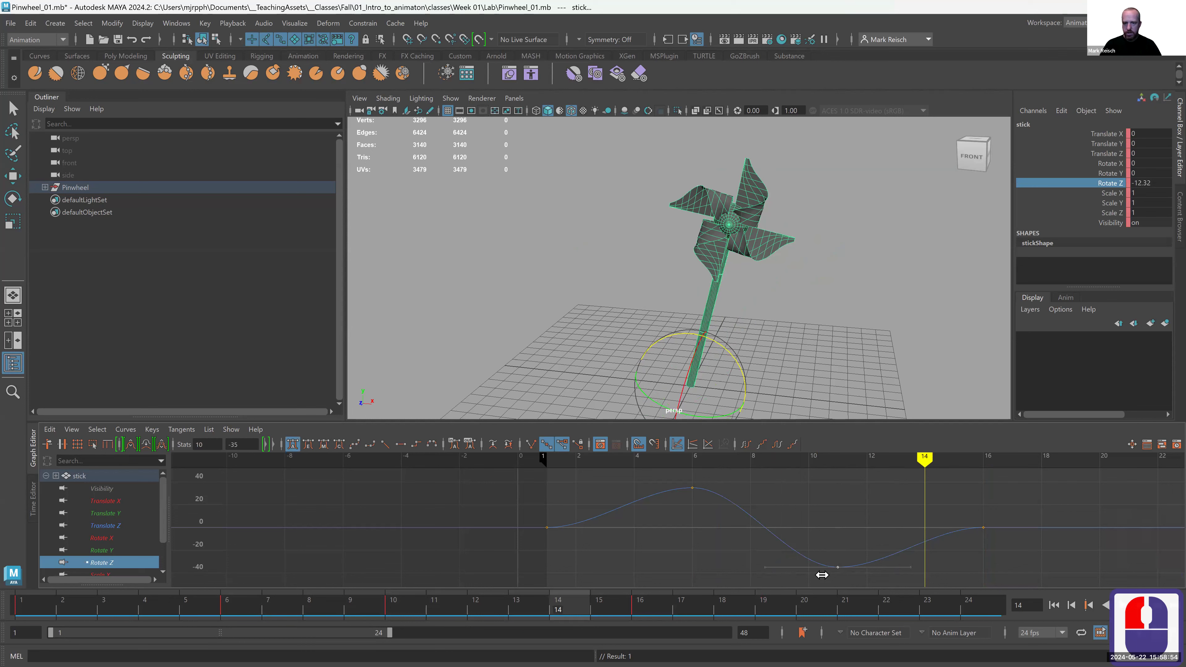
mouse_move(924, 461)
mouse_down()
mouse_move(551, 442)
mouse_move(985, 488)
mouse_move(554, 486)
mouse_up()
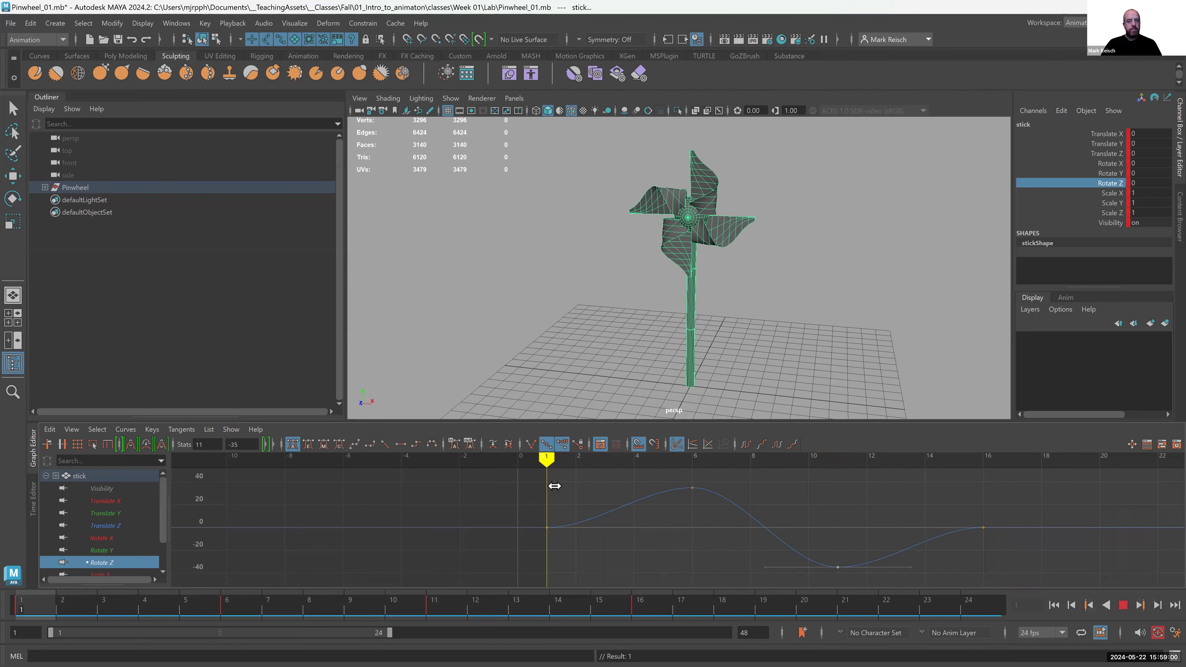
key(alt+v)
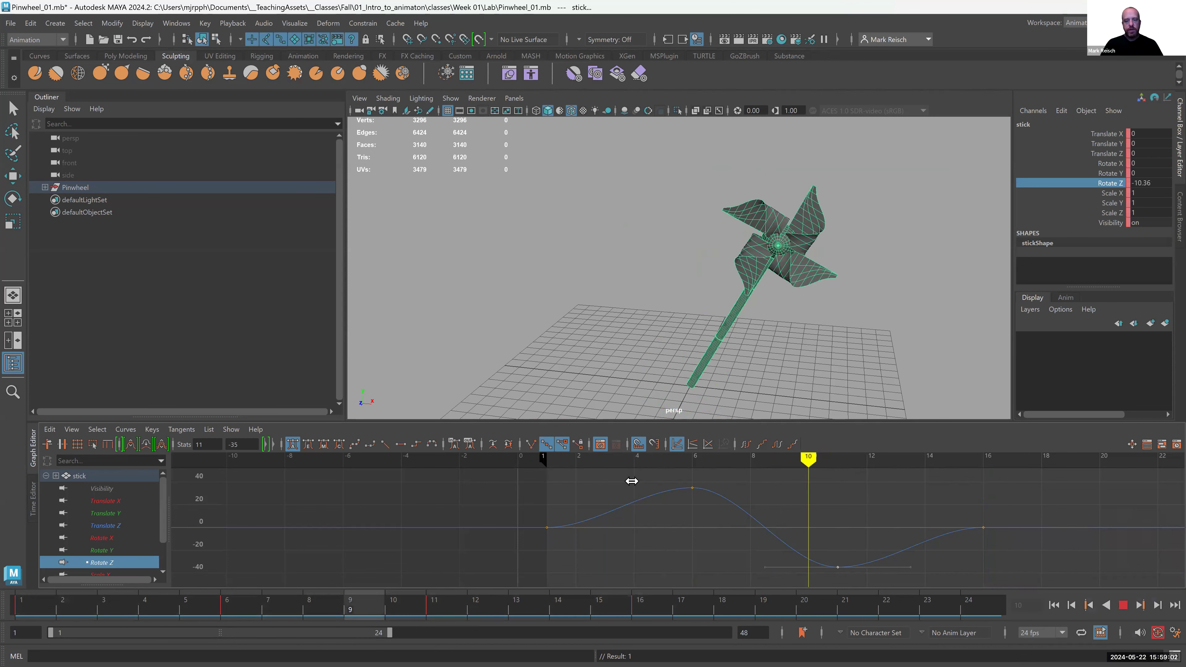
drag(667, 473, 550, 492)
Step: Select the stick's middle section in the viewport and view the stick sections from an angle
click(693, 292)
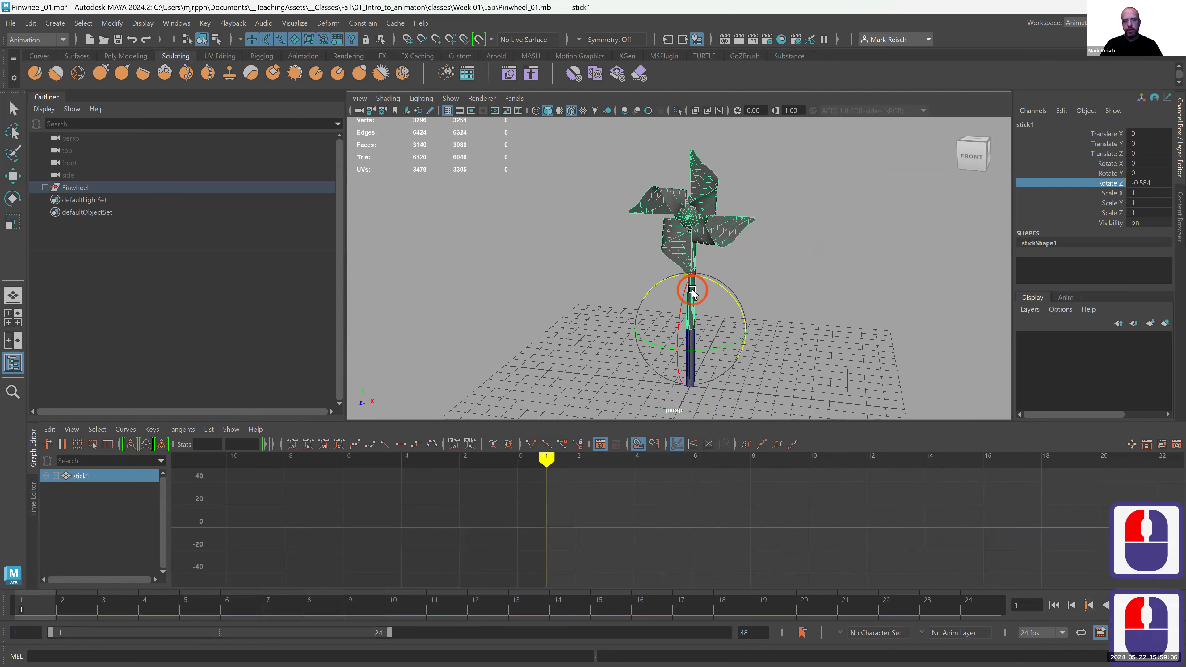
key(a)
click(722, 273)
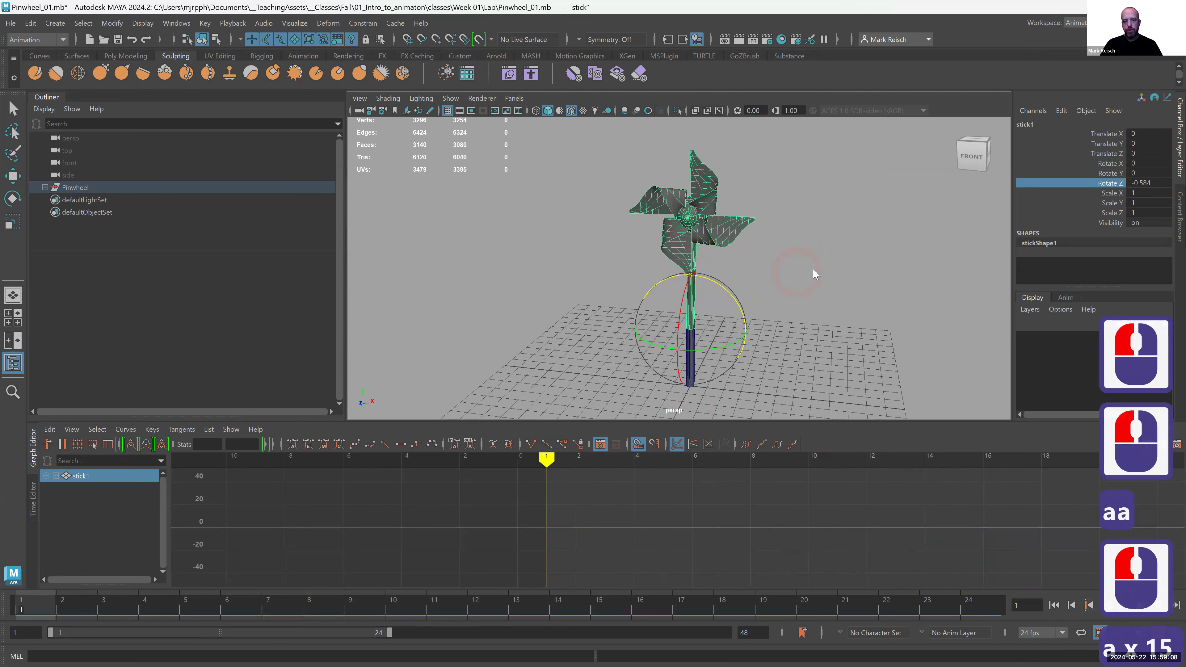
alt+drag(826, 266, 767, 259)
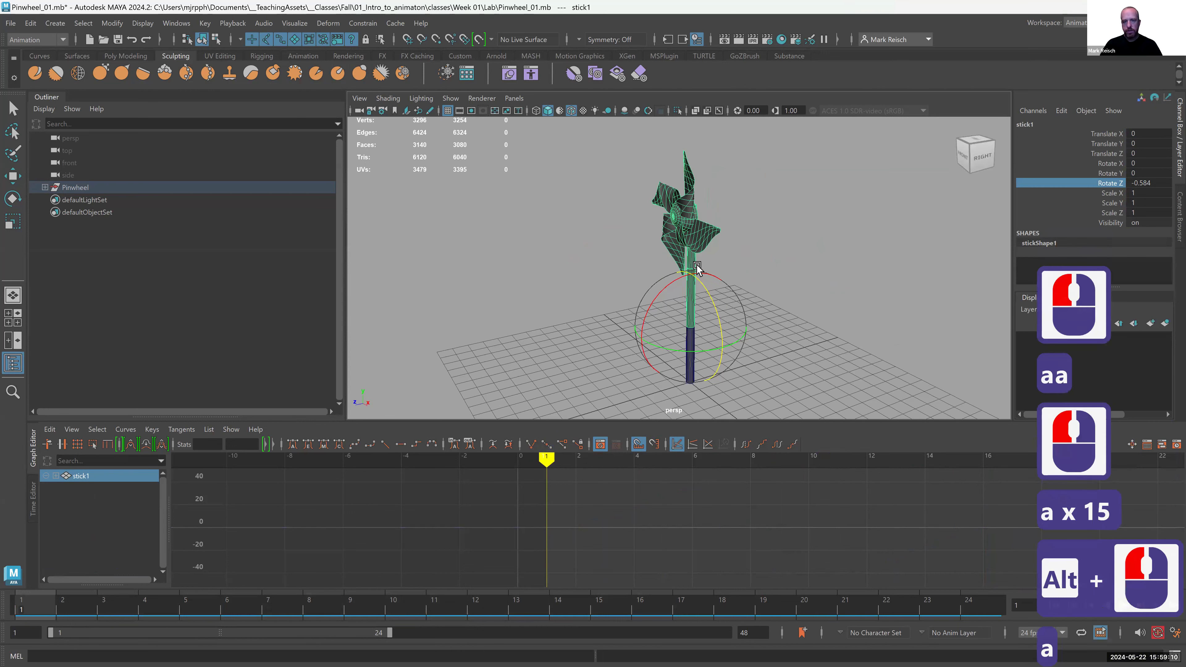
click(691, 258)
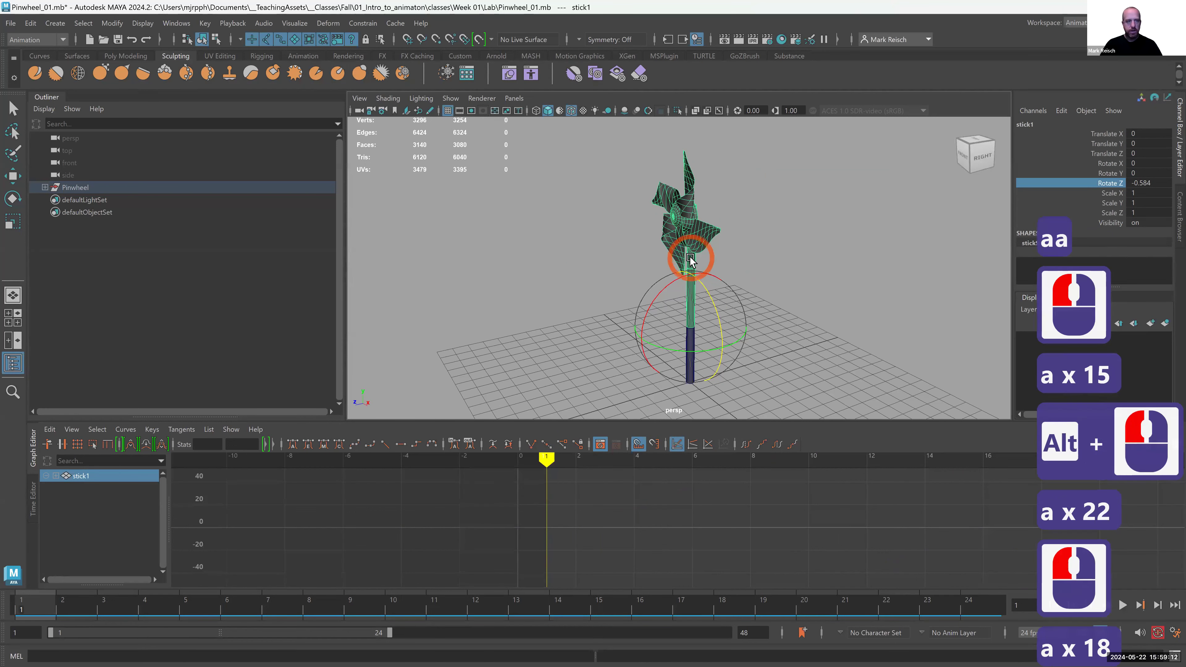
key(a)
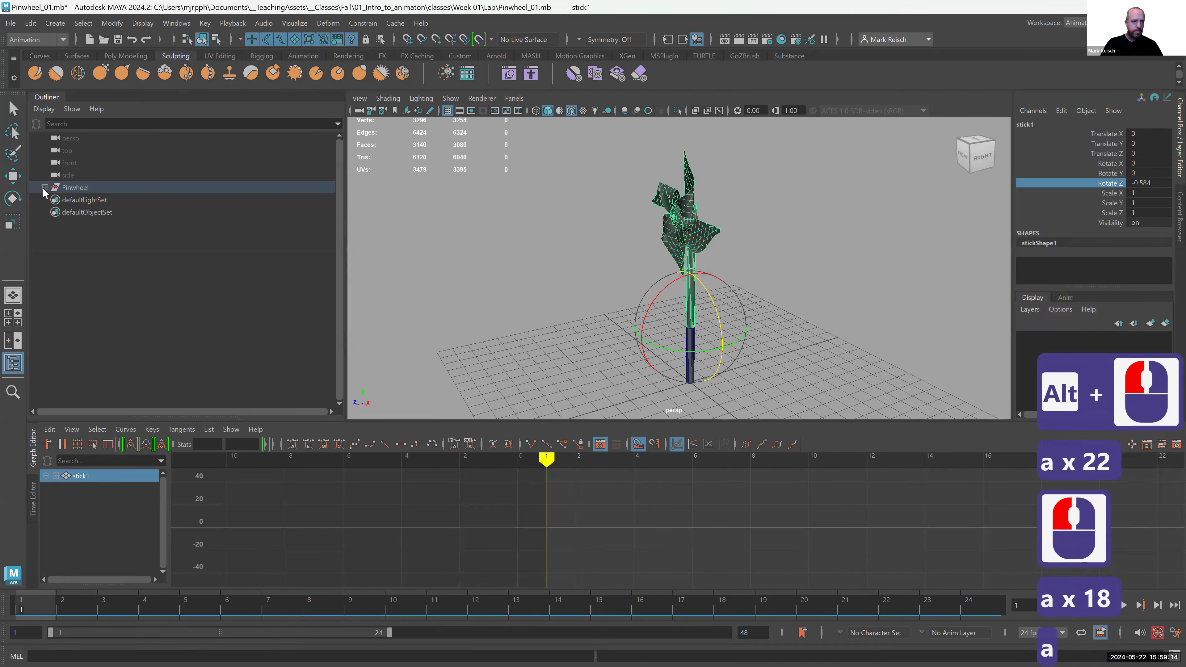
Step: Expand the whole Pinwheel hierarchy, add stick2 to the stick1 selection, and key all channels of both at frame 1
click(42, 188)
key(a)
key(a)
key(a)
key(a)
key(a)
shift+click(44, 188)
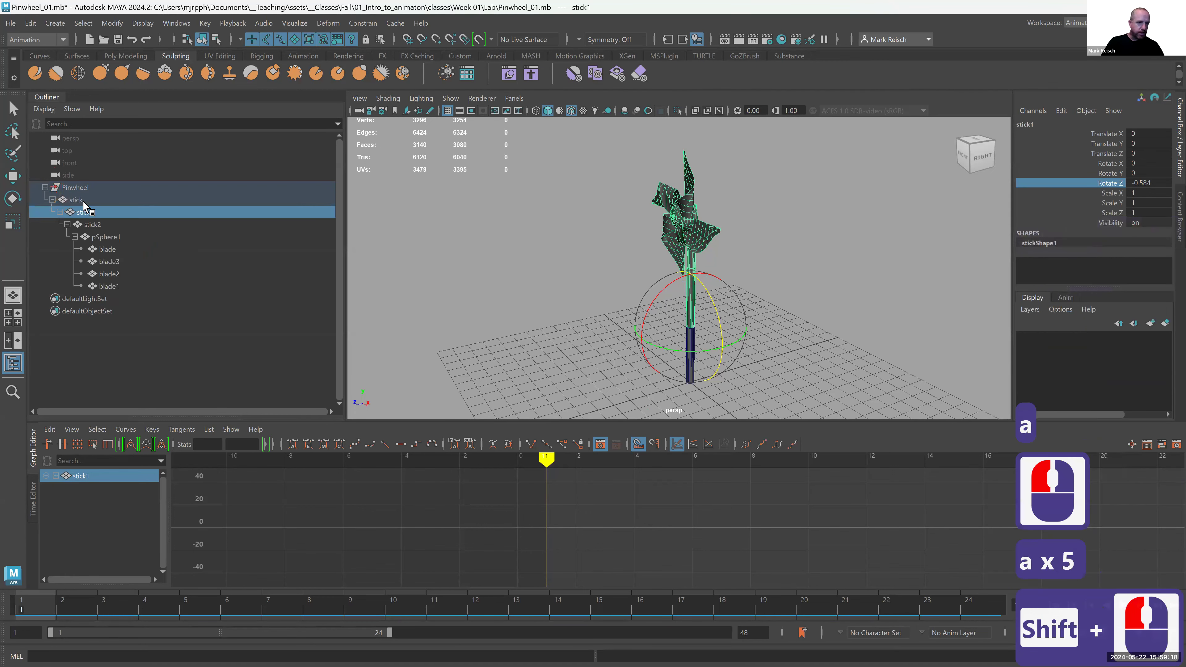
ctrl+click(92, 225)
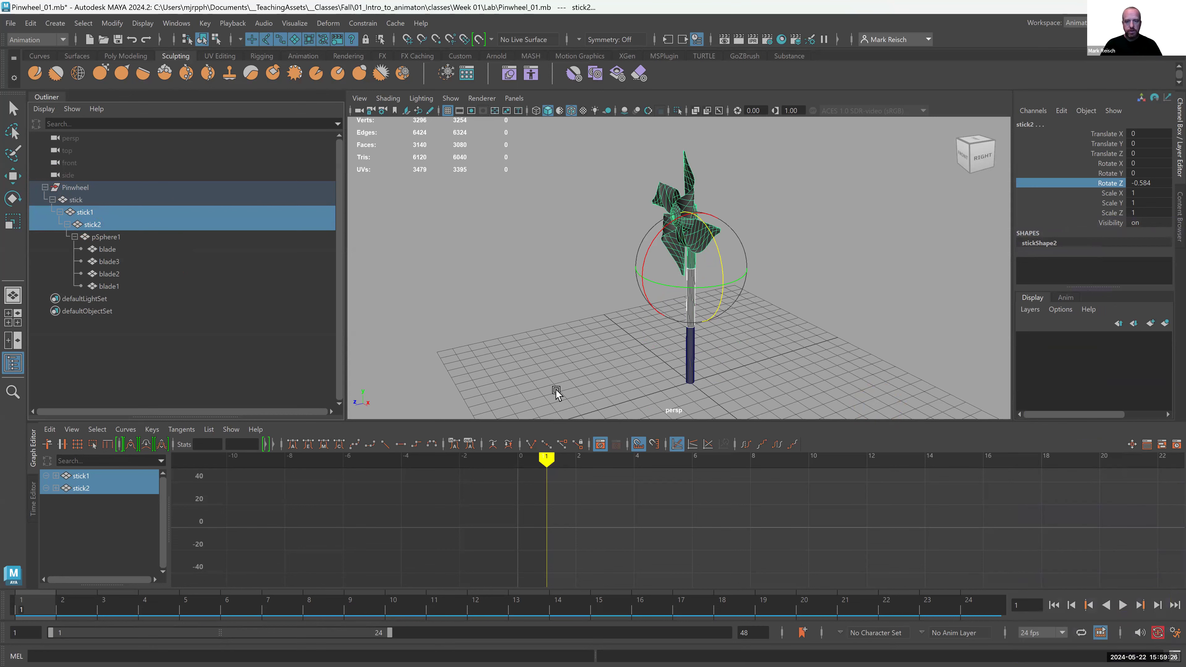
key(s)
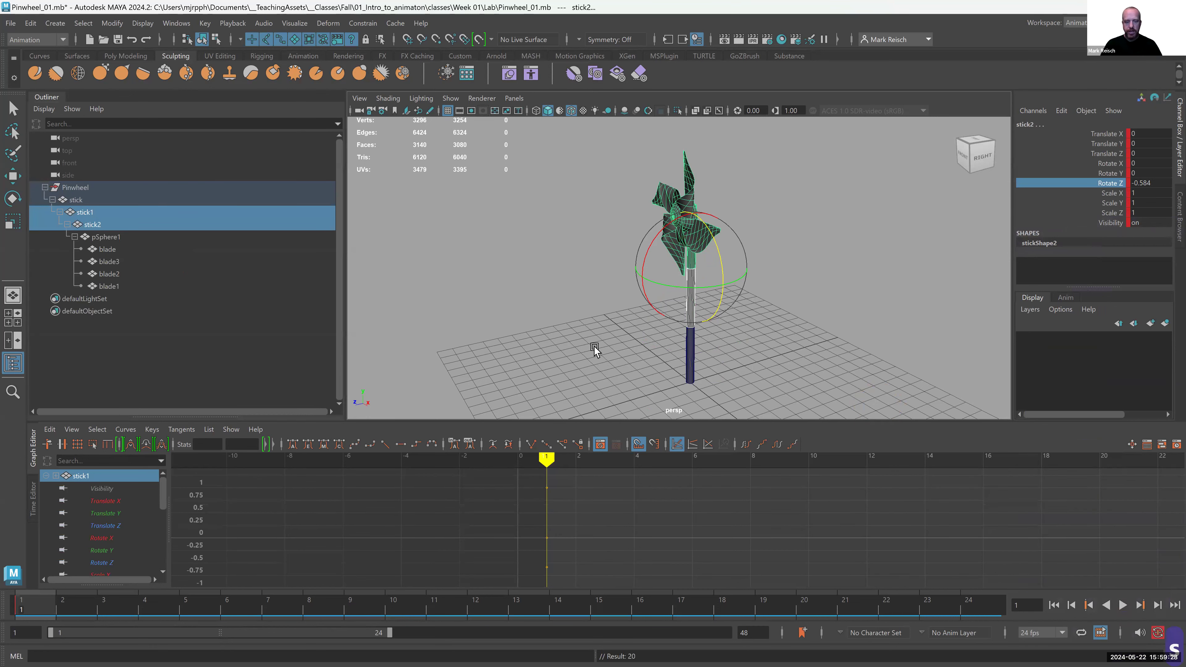
Step: Go to frame 6 and rotate stick1 and stick2 to about 20.7 degrees on Z
key(space)
mouse_move(601, 334)
alt+mouse_down()
mouse_move(646, 335)
mouse_move(627, 332)
alt+mouse_up()
drag(550, 460, 692, 460)
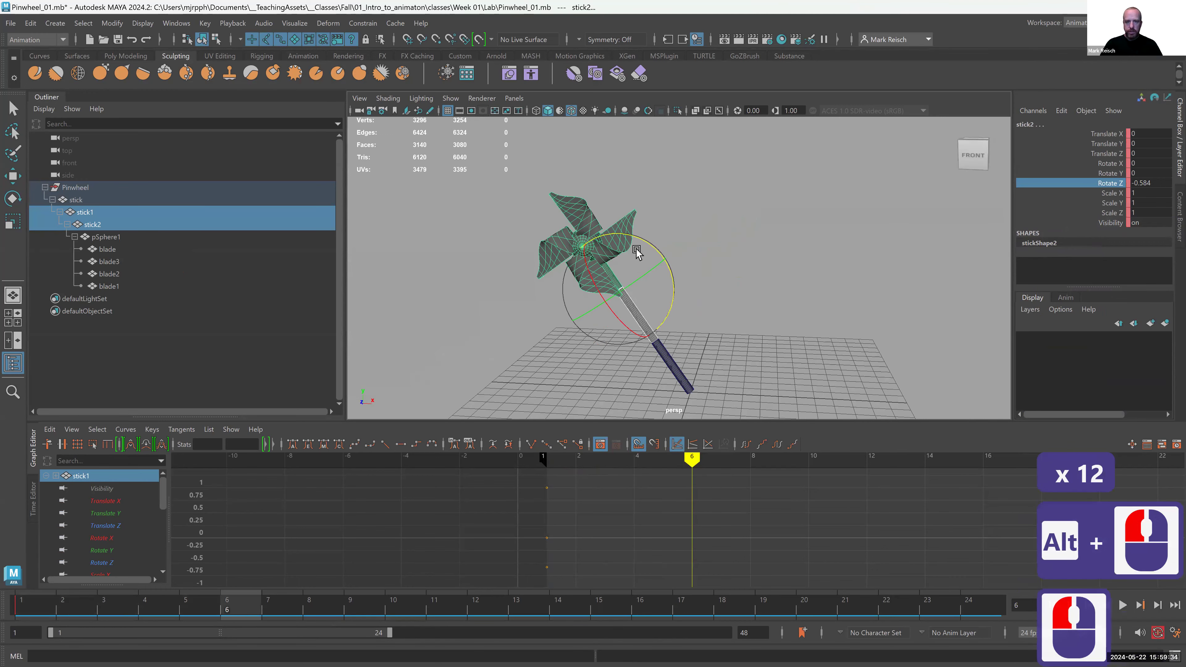
drag(643, 242, 611, 249)
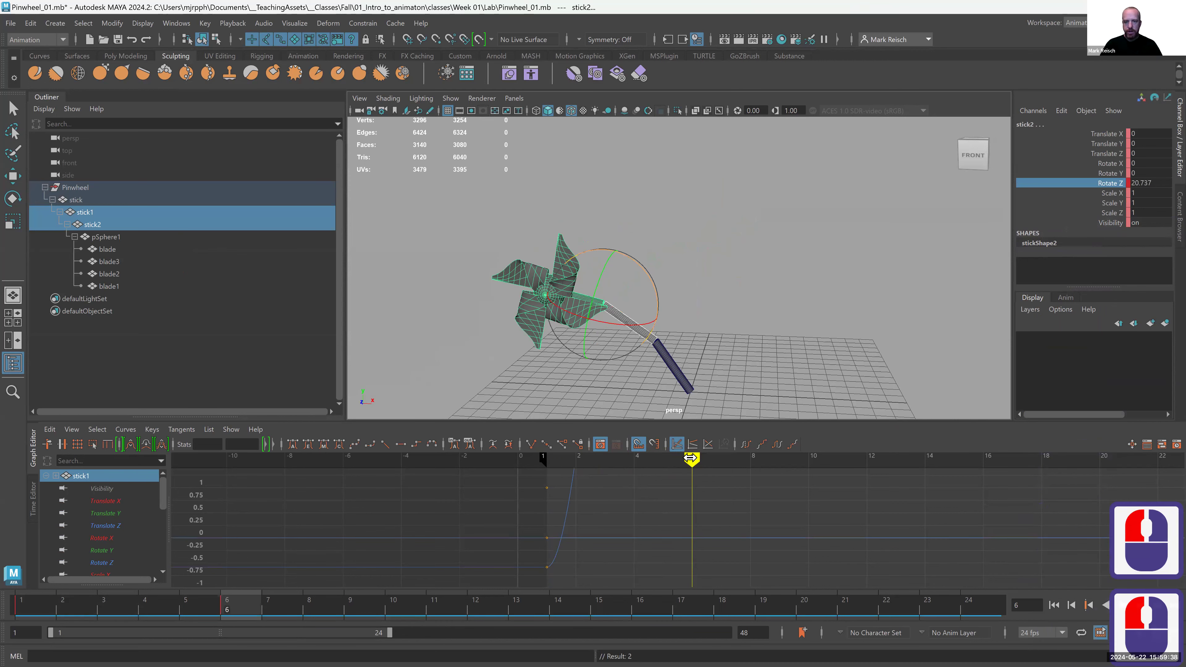
Step: Try rotating stick1 and stick2 to about -32.8 degrees on Z at frame 12, and undo the rotation
mouse_move(690, 459)
mouse_down()
mouse_move(892, 465)
mouse_move(873, 475)
mouse_up()
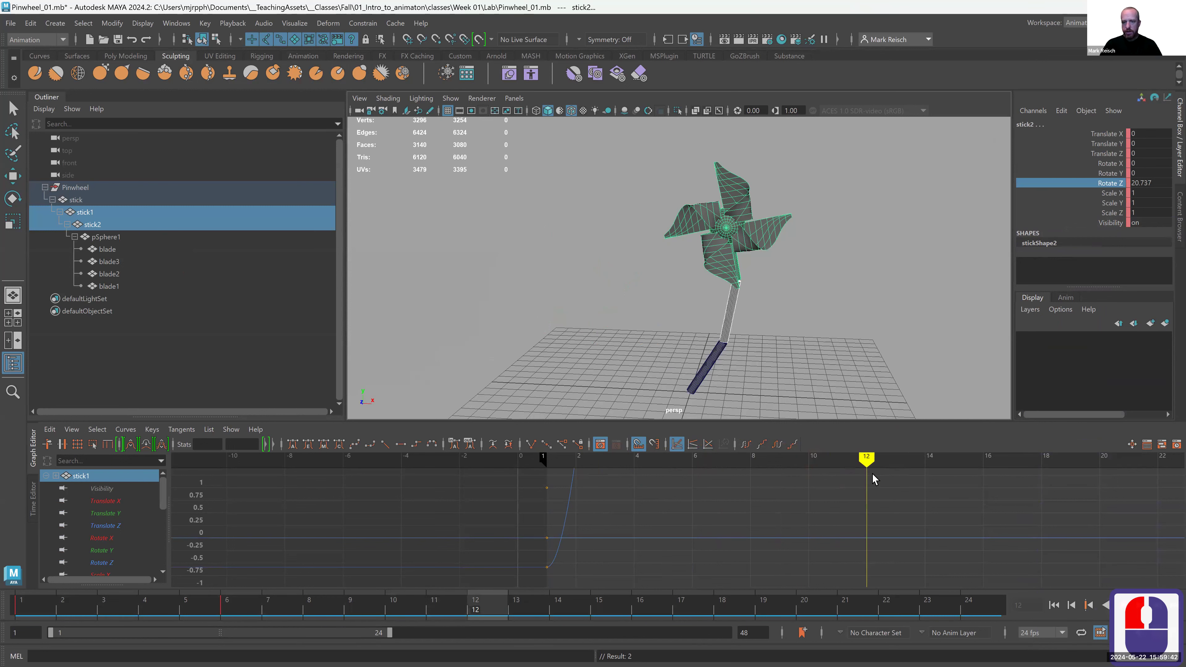
drag(782, 248, 836, 350)
drag(868, 461, 871, 460)
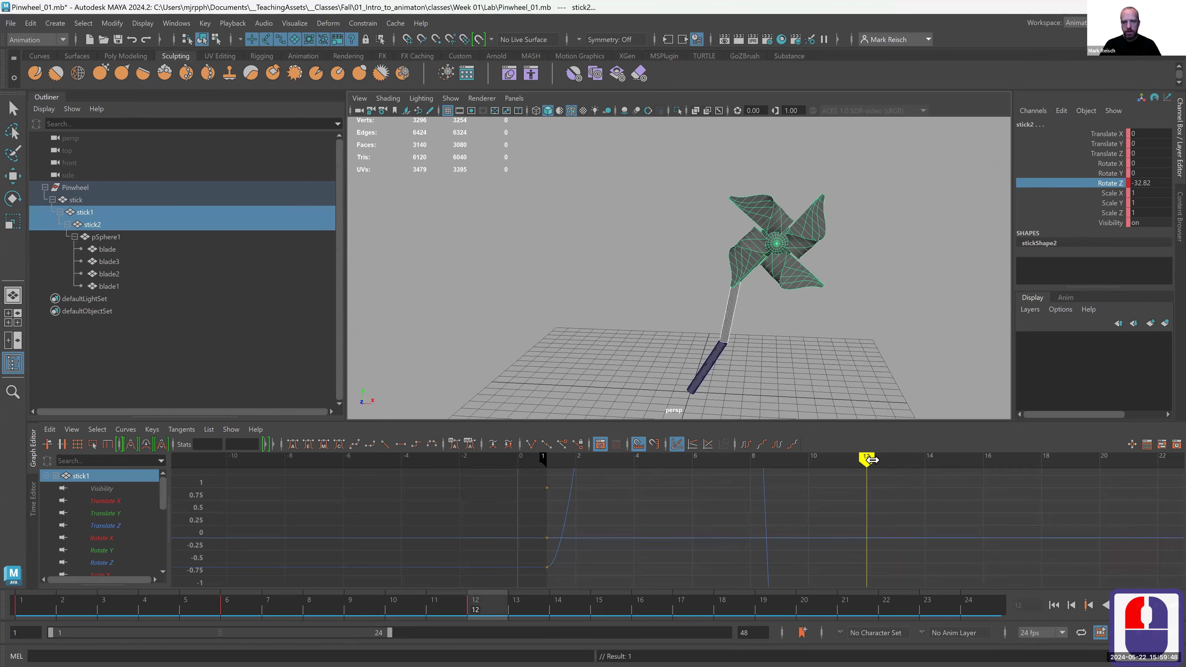
click(819, 323)
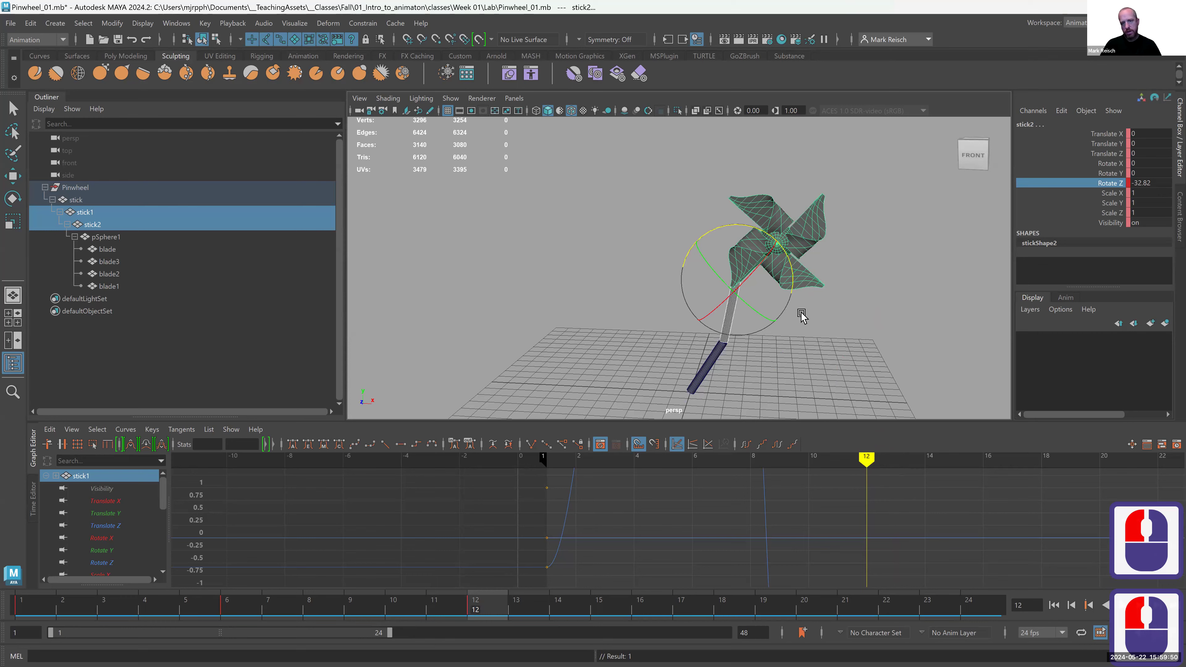
mouse_move(818, 318)
alt+mouse_down()
mouse_move(881, 331)
mouse_move(917, 304)
mouse_move(819, 294)
alt+mouse_up()
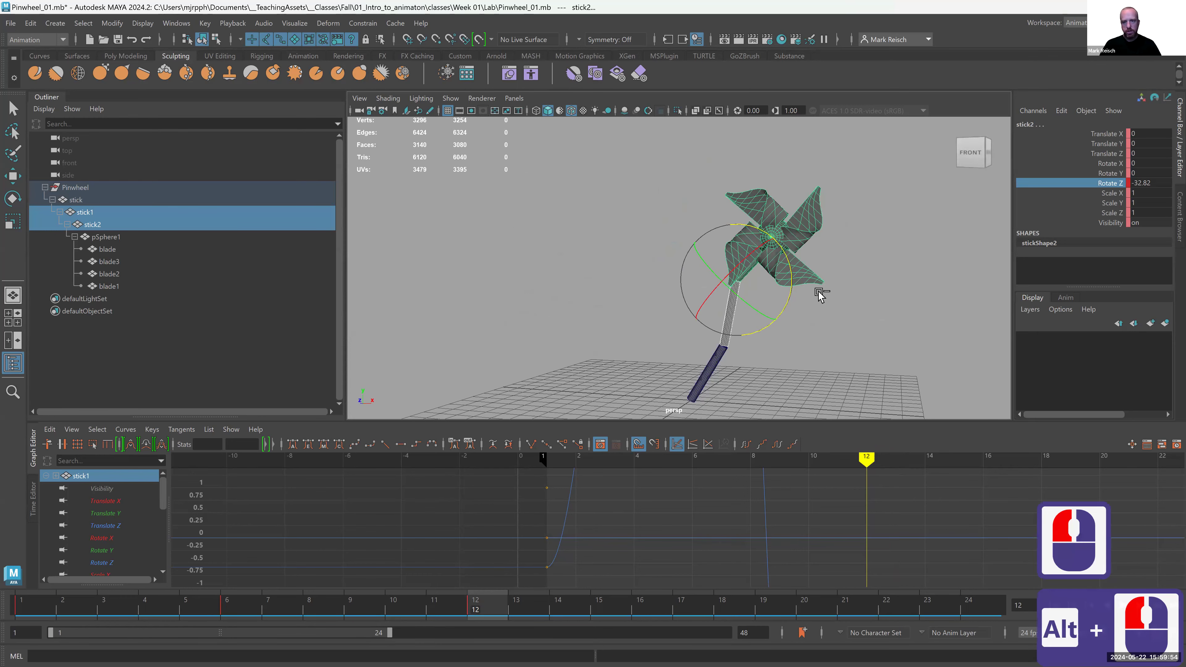
key(ctrl+z)
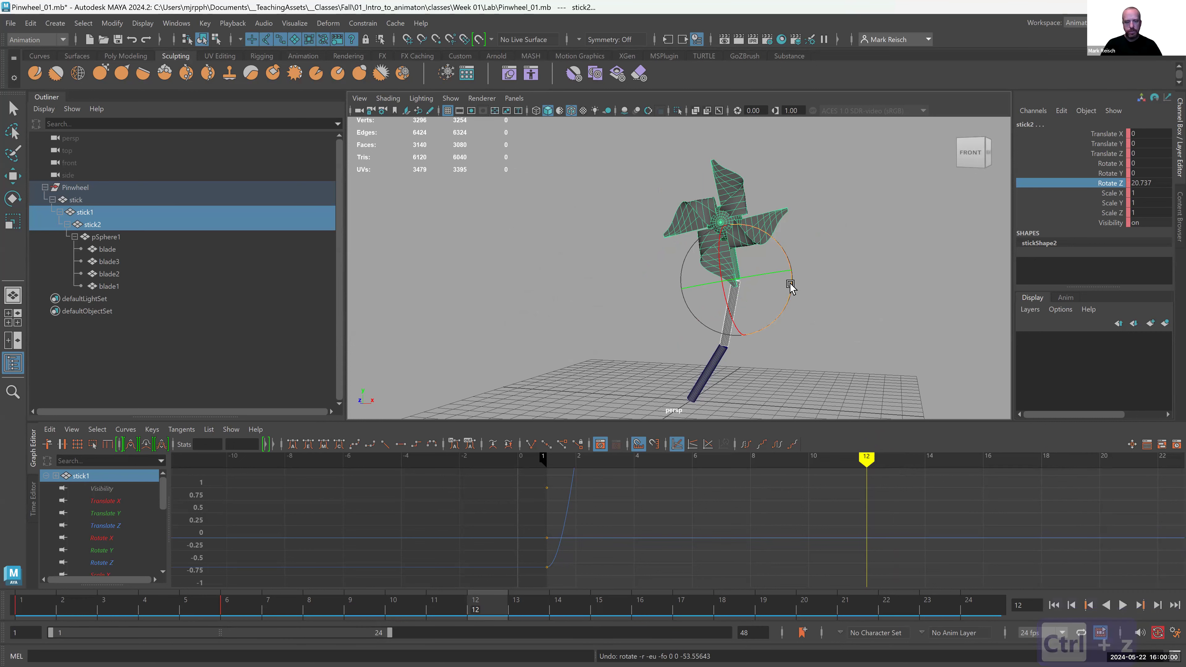
Step: Reset the Rotate Tool to its default settings and close its settings window
double_click(10, 202)
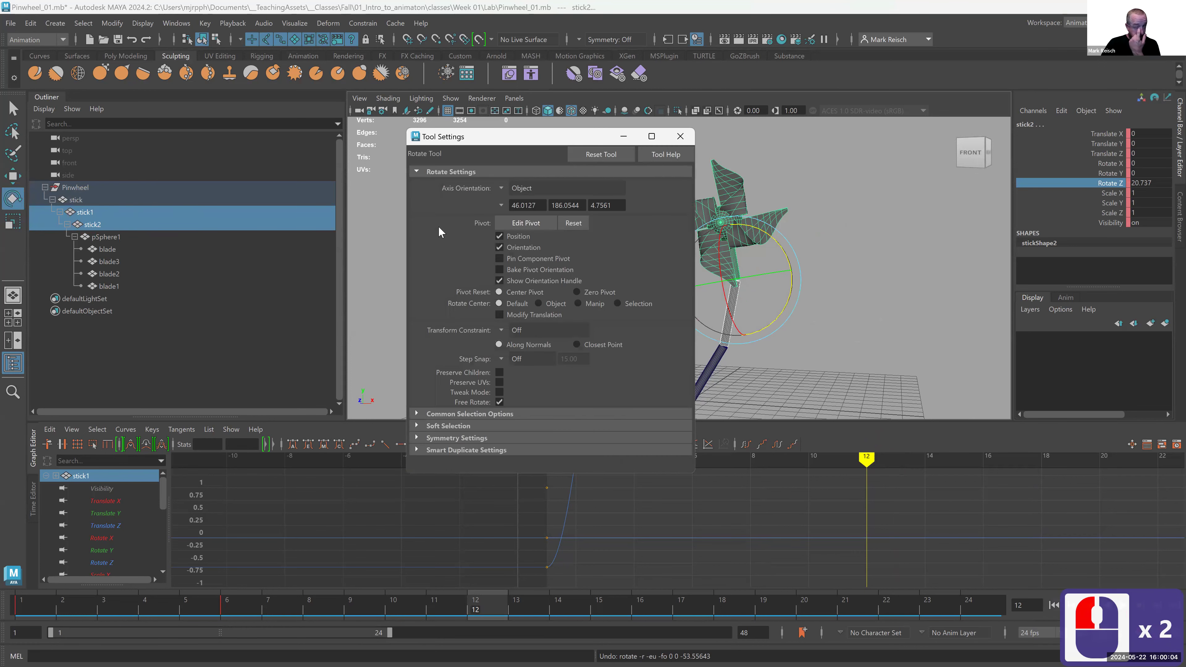
click(583, 156)
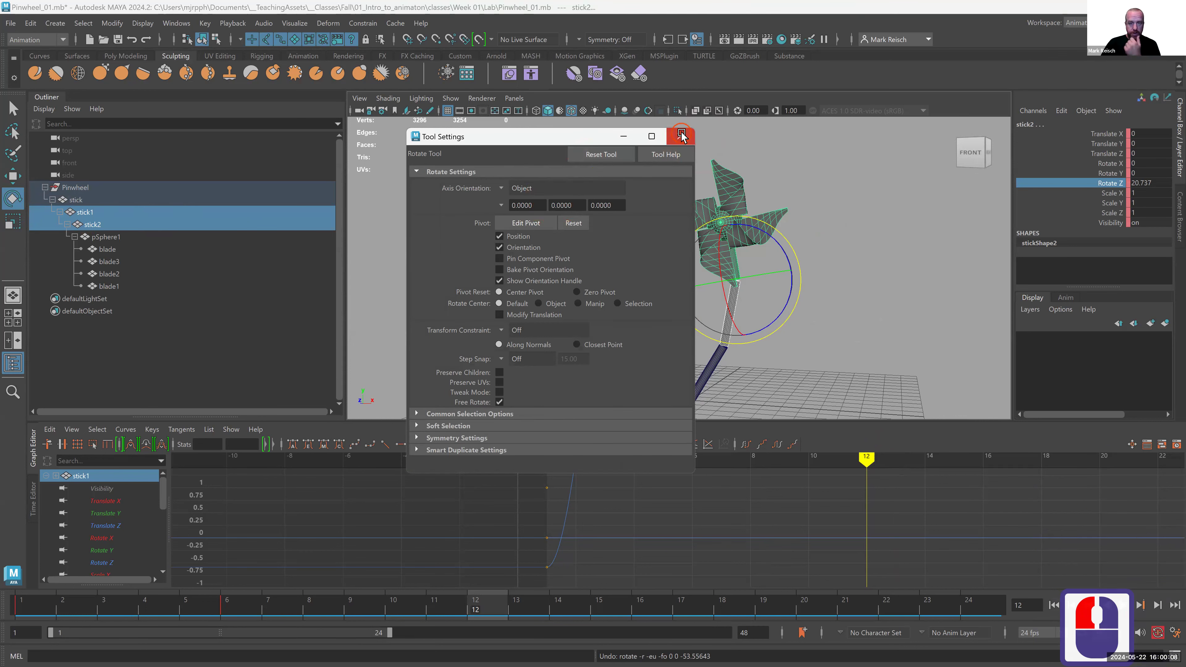
click(682, 136)
Step: Return to frame 12 and rotate stick1 and stick2 to about -29.3 degrees on Z
mouse_move(867, 458)
mouse_down()
mouse_move(554, 464)
mouse_move(661, 457)
mouse_move(851, 473)
mouse_up()
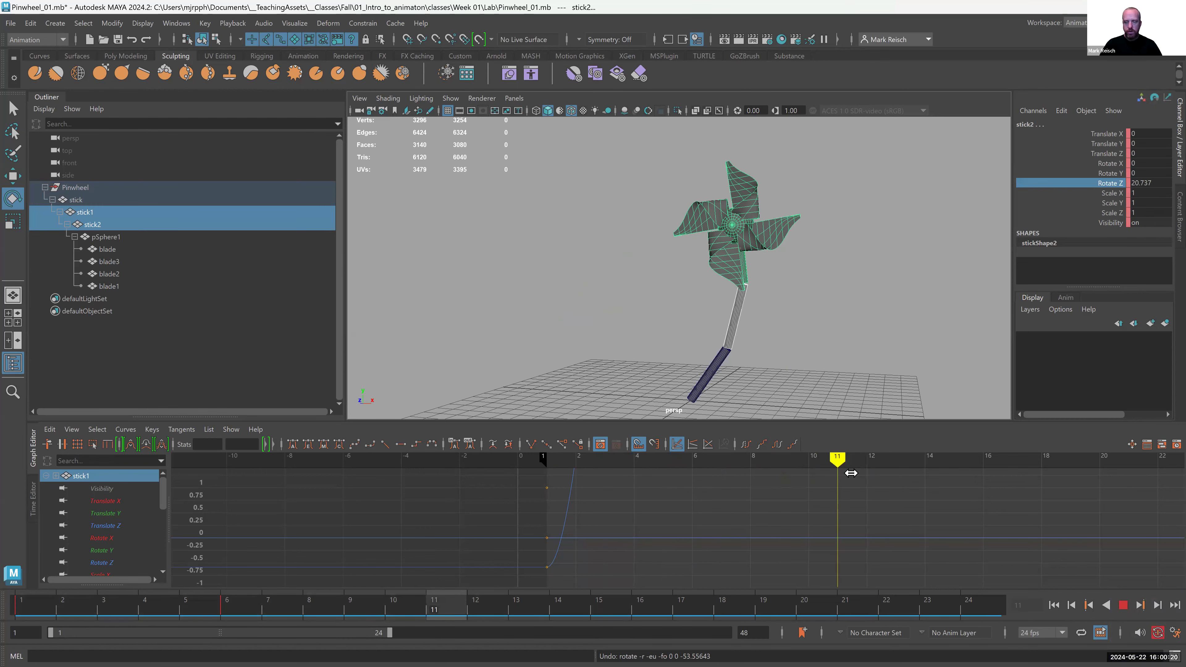
double_click(858, 461)
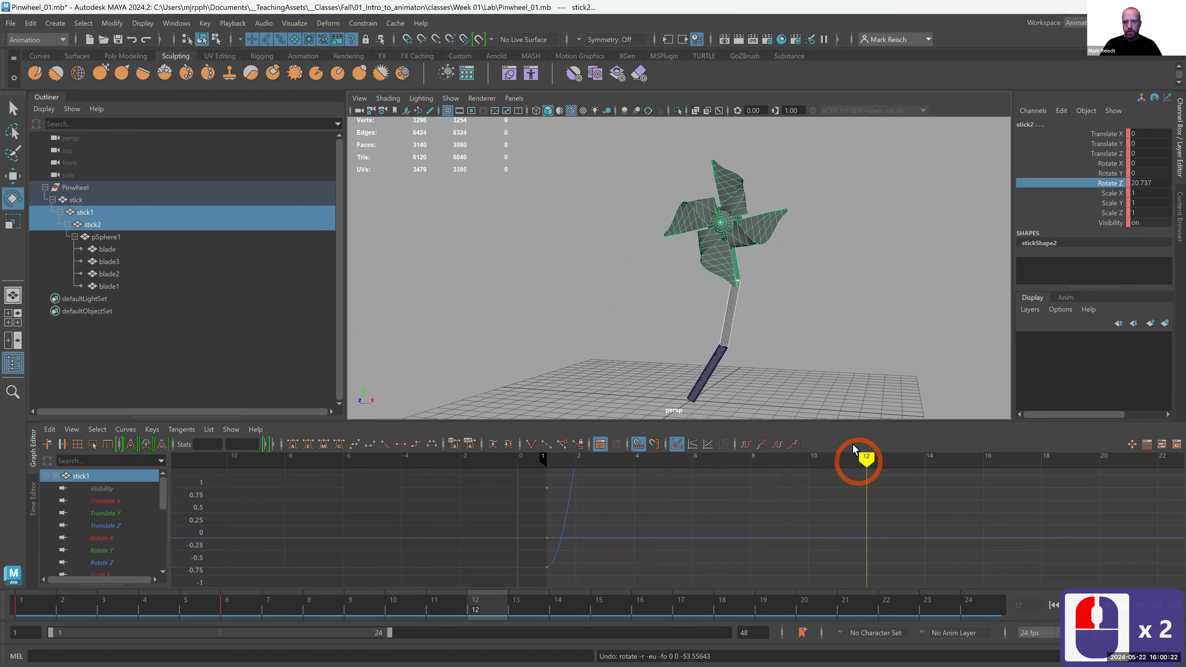
click(784, 271)
drag(787, 255, 817, 317)
Step: Go to frame 16, set Rotate Z of stick1 and stick2 to 0, and key all their channels
mouse_move(866, 461)
mouse_down()
mouse_move(683, 456)
mouse_move(1027, 482)
mouse_move(985, 483)
mouse_up()
double_click(1143, 184)
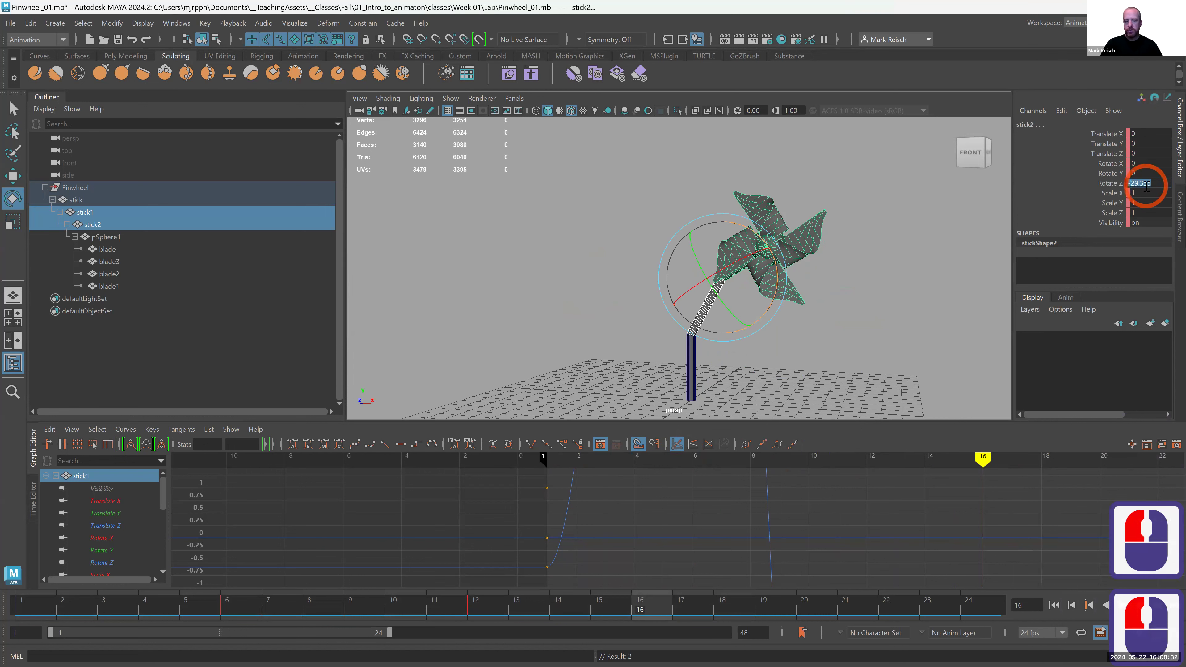
text(0)
key(Return)
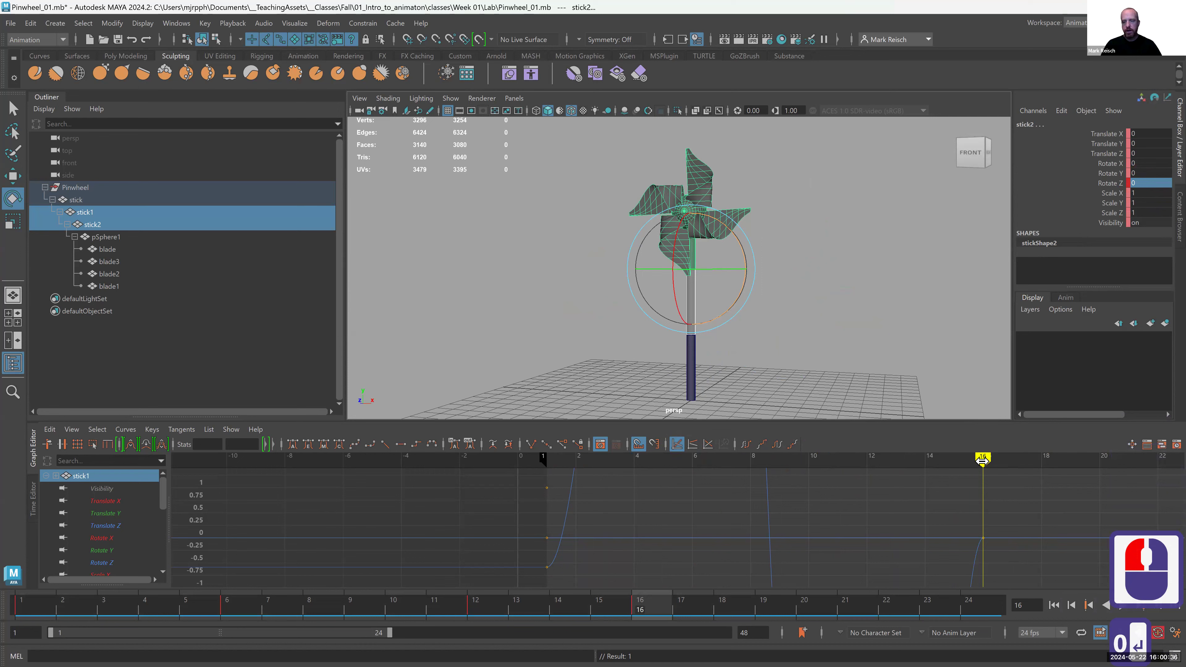
key(s)
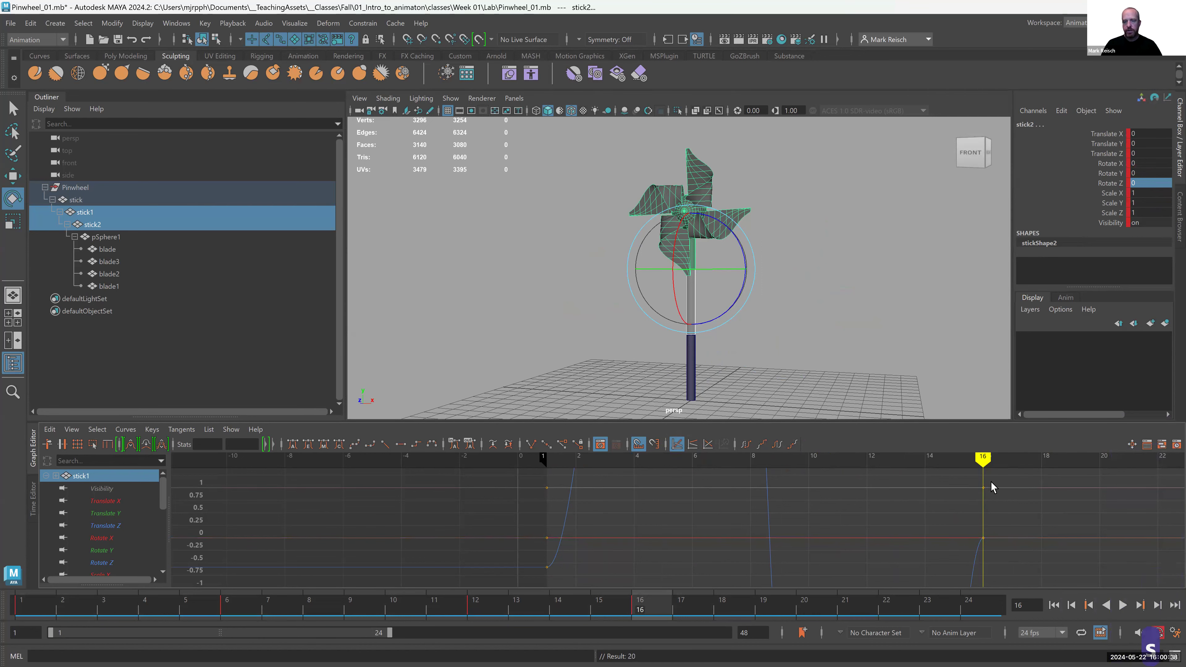
Step: Move the Rotate Z keys of stick1 and stick2 from frame 12 to frame 11 and return to frame 11
mouse_move(980, 457)
mouse_down()
mouse_move(659, 443)
mouse_move(987, 524)
mouse_move(901, 540)
mouse_move(829, 521)
mouse_move(958, 537)
mouse_move(784, 543)
mouse_move(897, 552)
mouse_move(770, 579)
mouse_move(926, 559)
mouse_move(813, 551)
mouse_move(924, 543)
mouse_move(810, 548)
mouse_move(858, 538)
mouse_move(848, 510)
mouse_up()
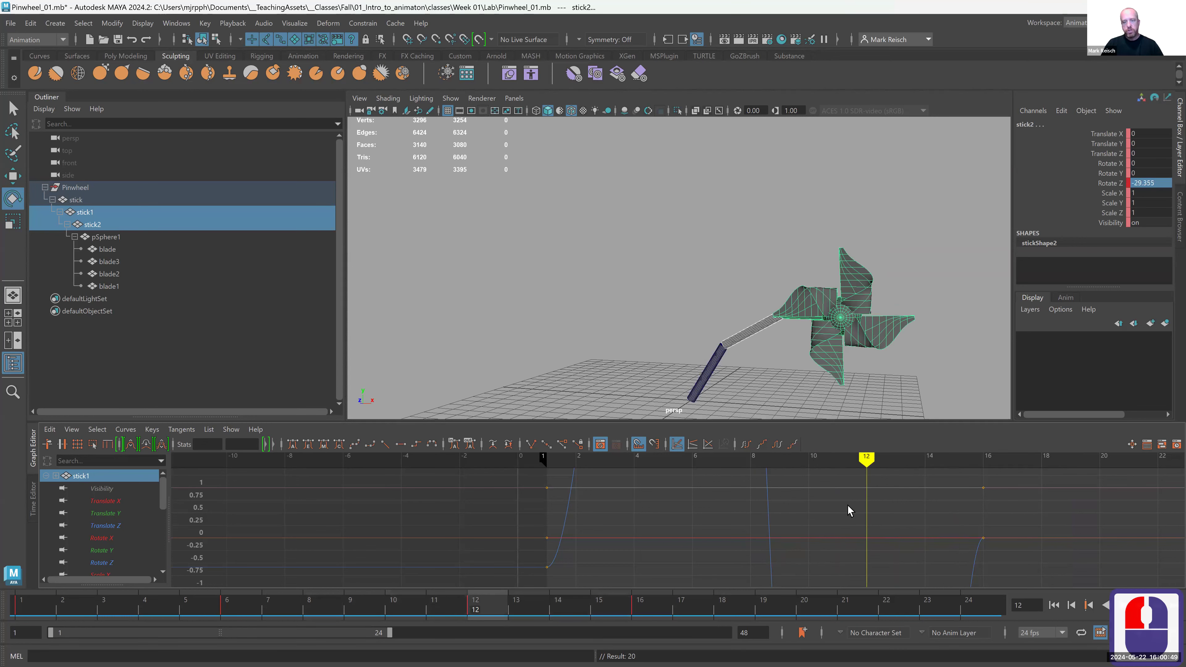
shift+click(717, 369)
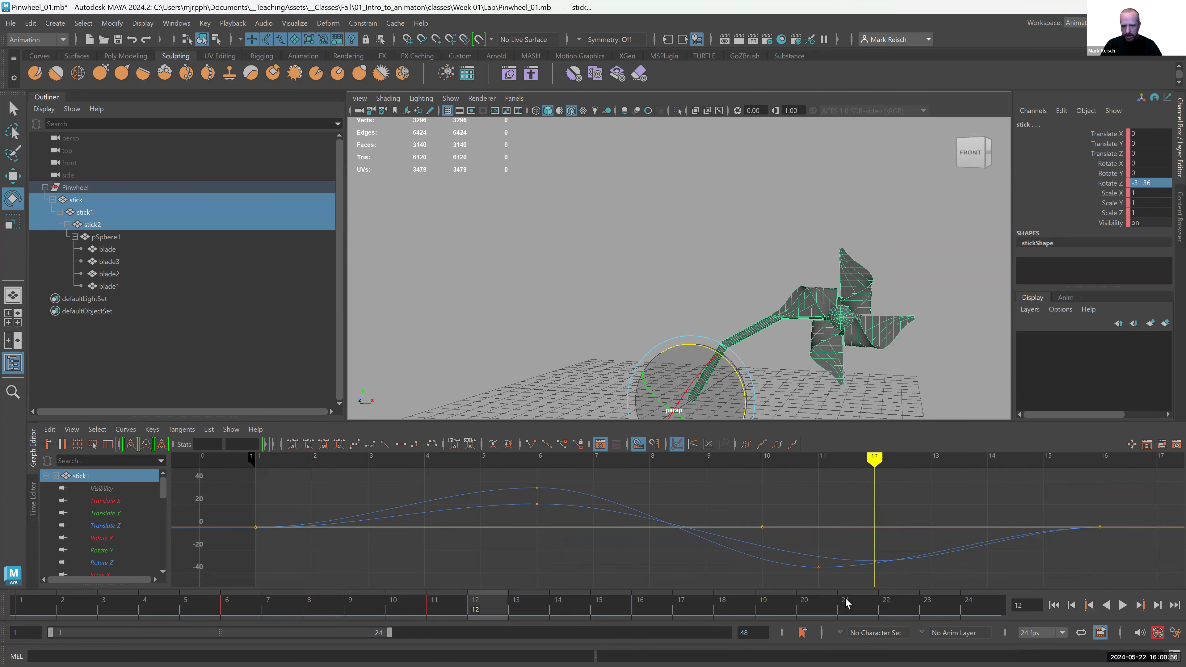
click(874, 559)
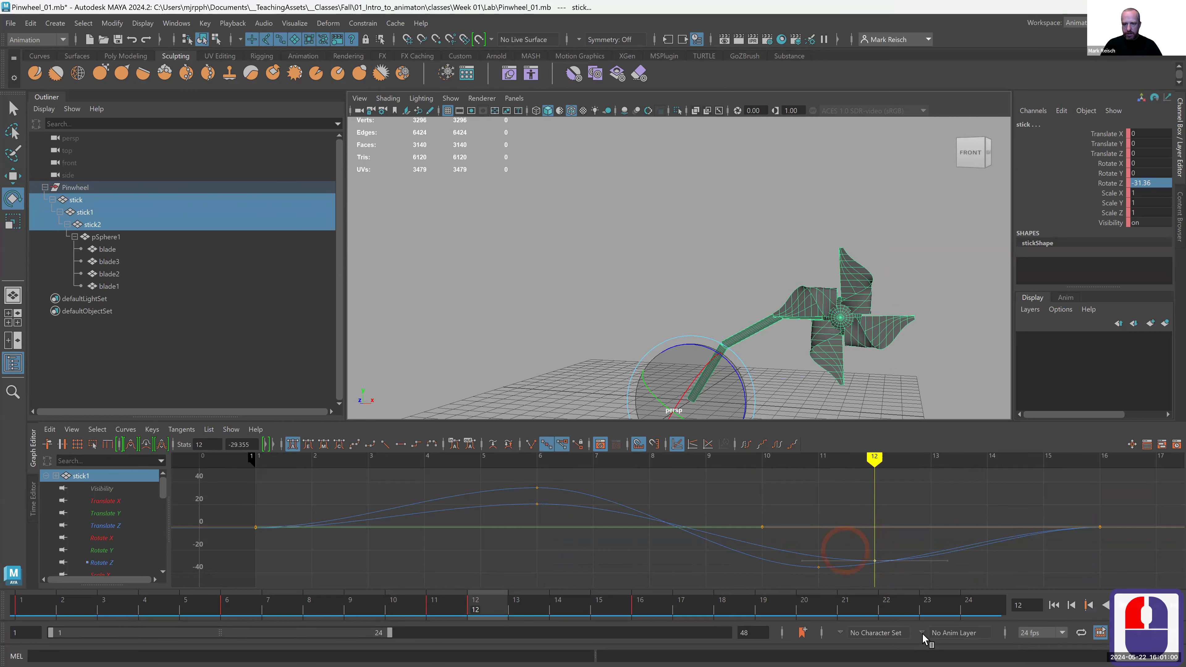
click(876, 559)
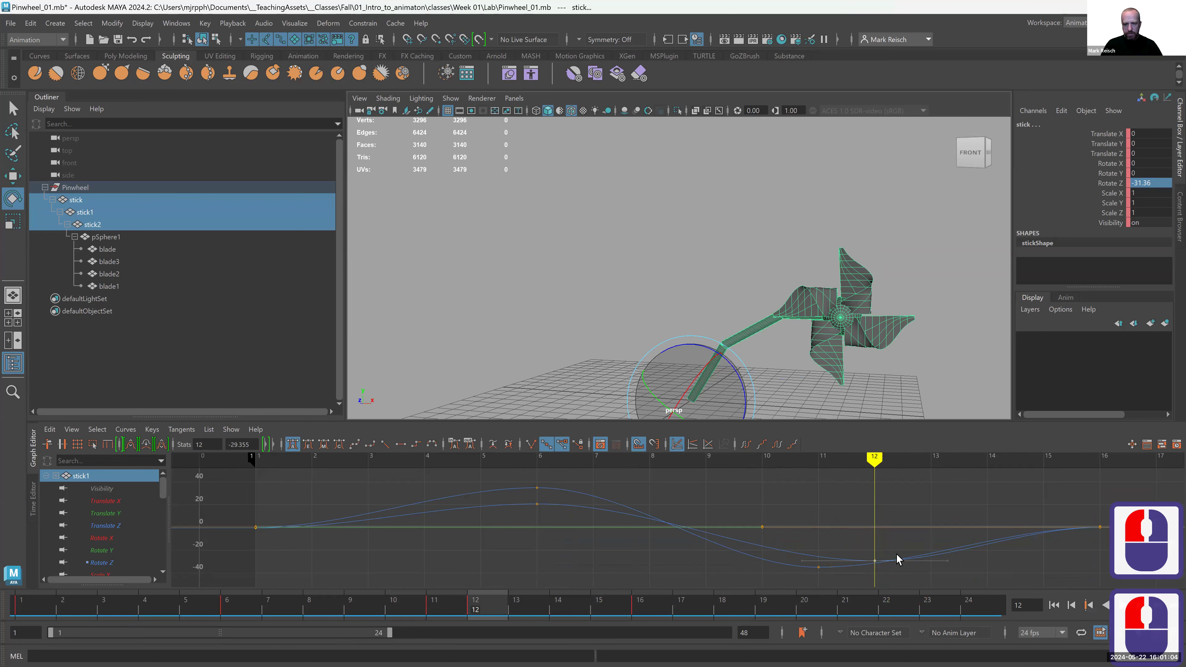
shift+drag(855, 551, 831, 553)
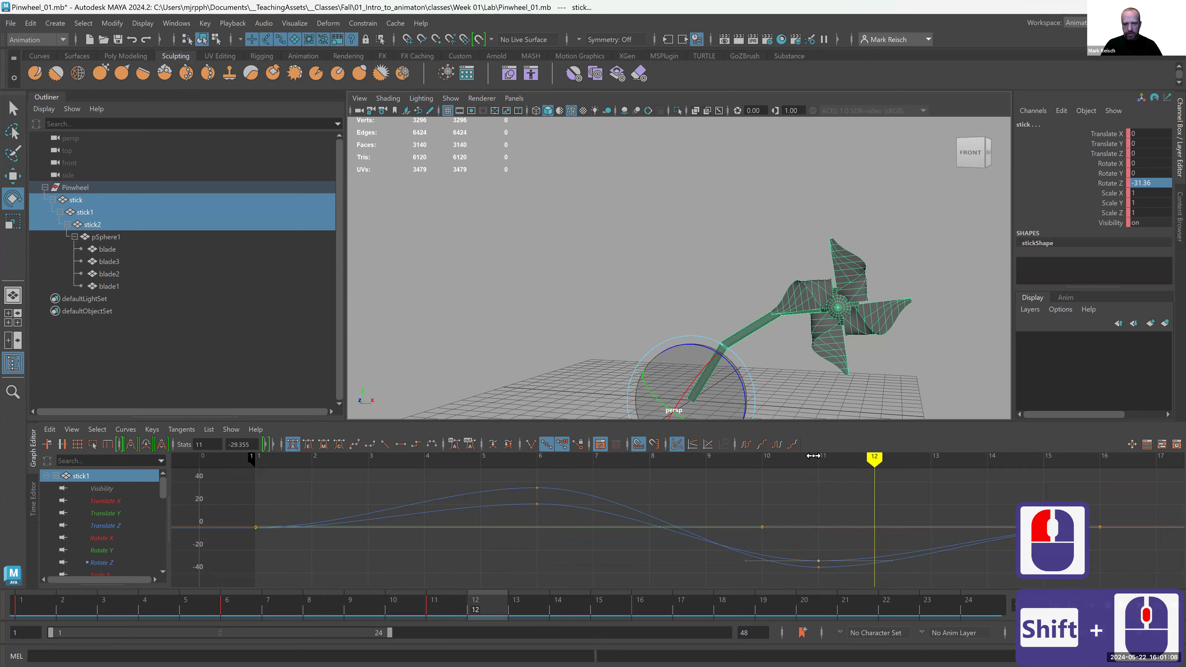
mouse_move(874, 459)
mouse_down()
mouse_move(477, 403)
mouse_move(961, 510)
mouse_move(1041, 509)
mouse_move(831, 484)
mouse_up()
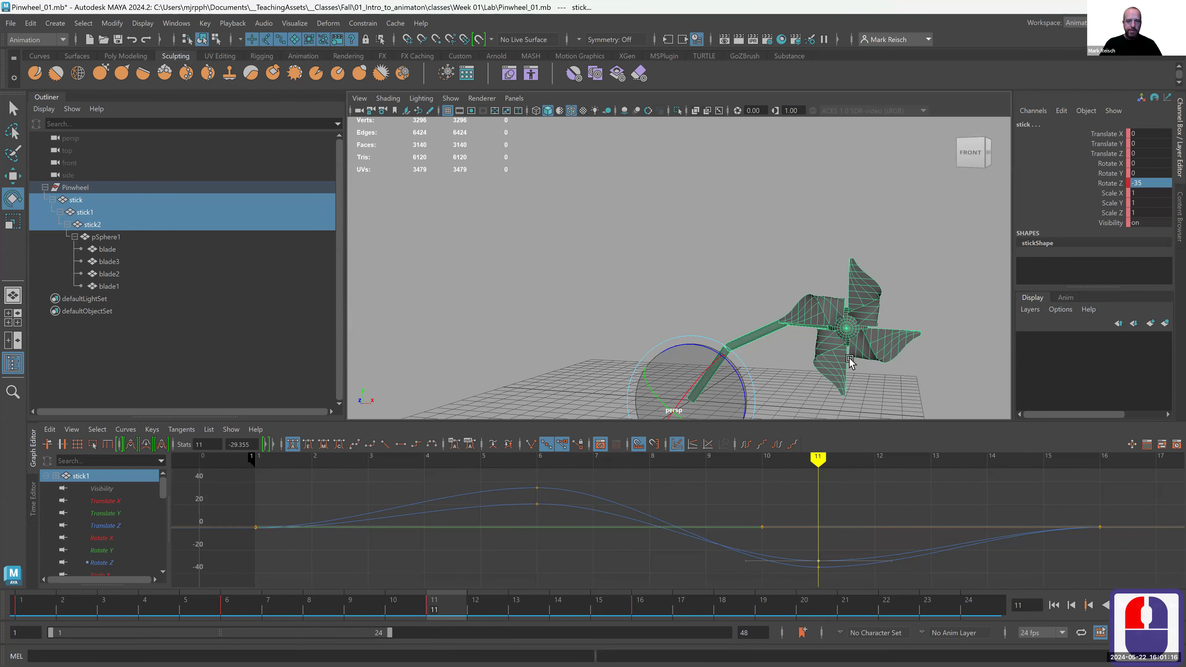
Step: Select stick1 and stick2 and shift their Rotate Z keys at frames 6 and 11 to frames 7 and 12
click(745, 335)
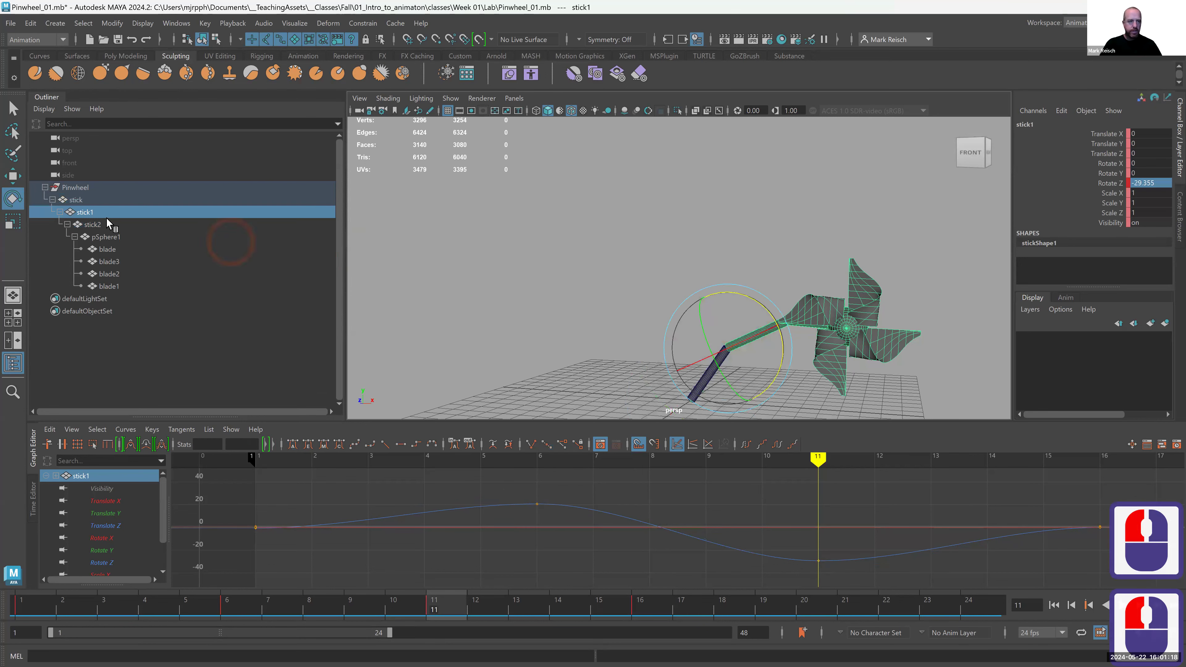
ctrl+click(93, 225)
click(550, 524)
drag(511, 473, 920, 572)
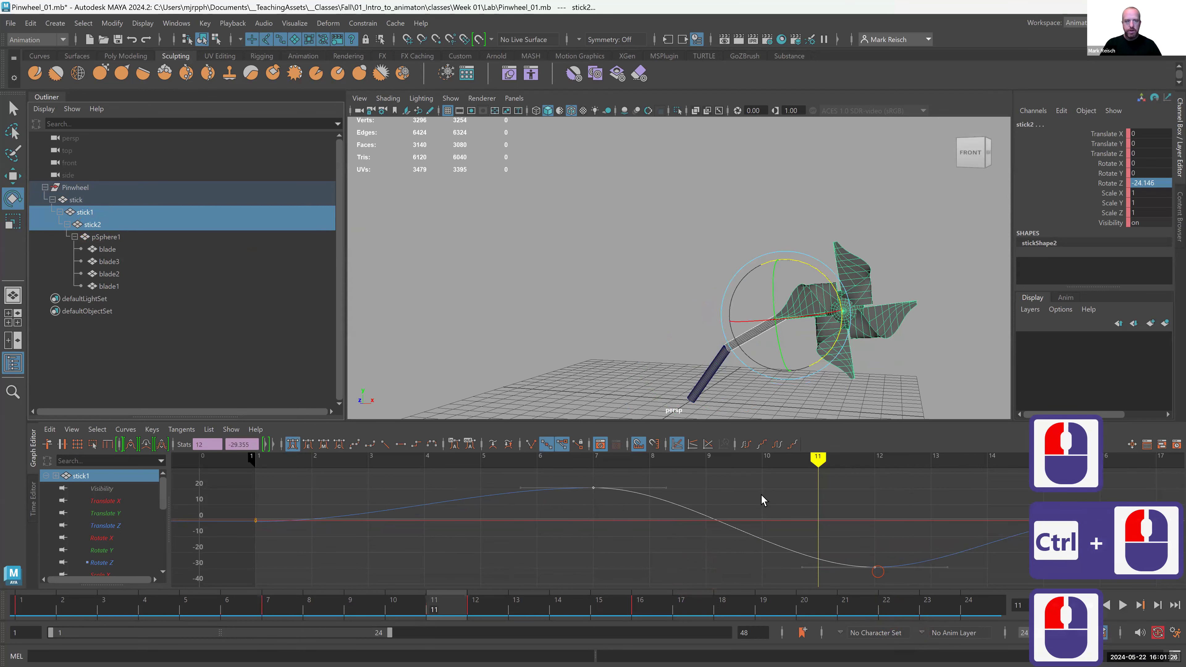
shift+middle_drag(123, 223, 124, 223)
Step: Try shifting stick2's Rotate Z keys alone to frames 8 and 13, and undo both key offsets
click(96, 225)
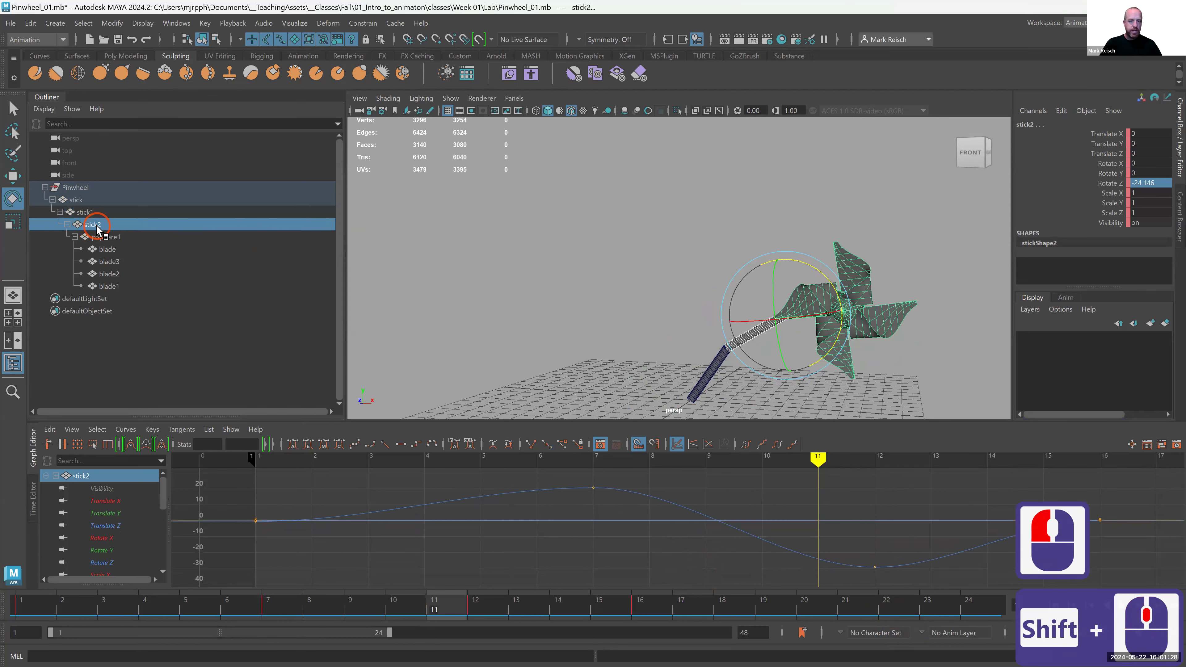
drag(576, 478, 928, 600)
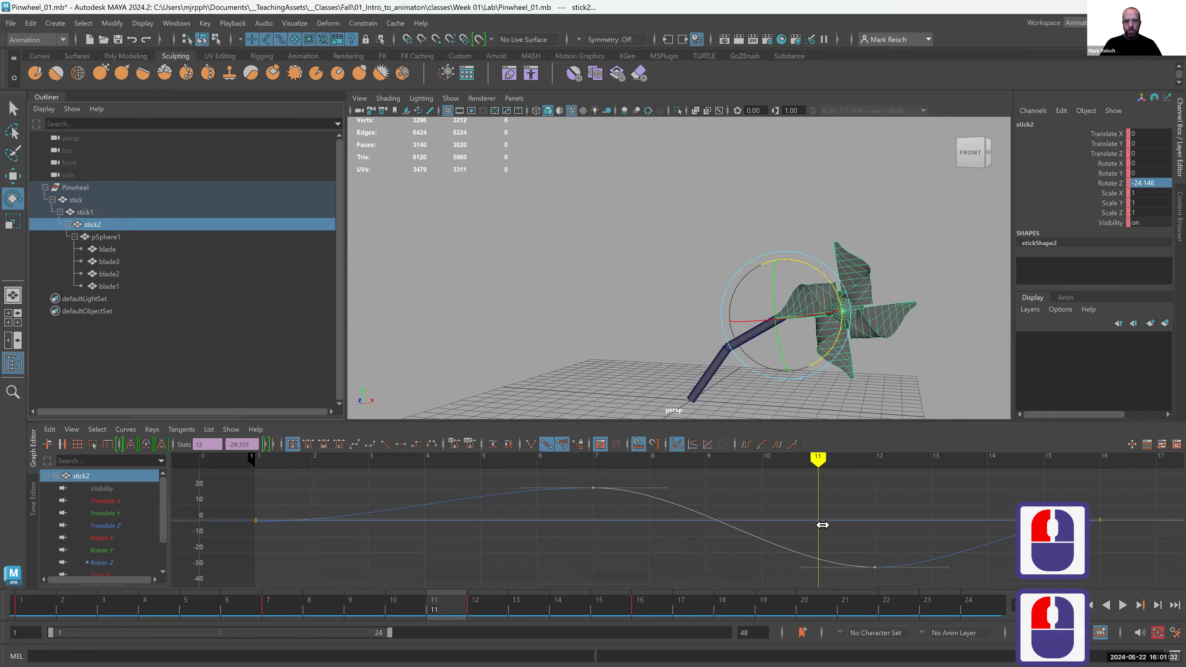
shift+middle_drag(822, 524, 857, 527)
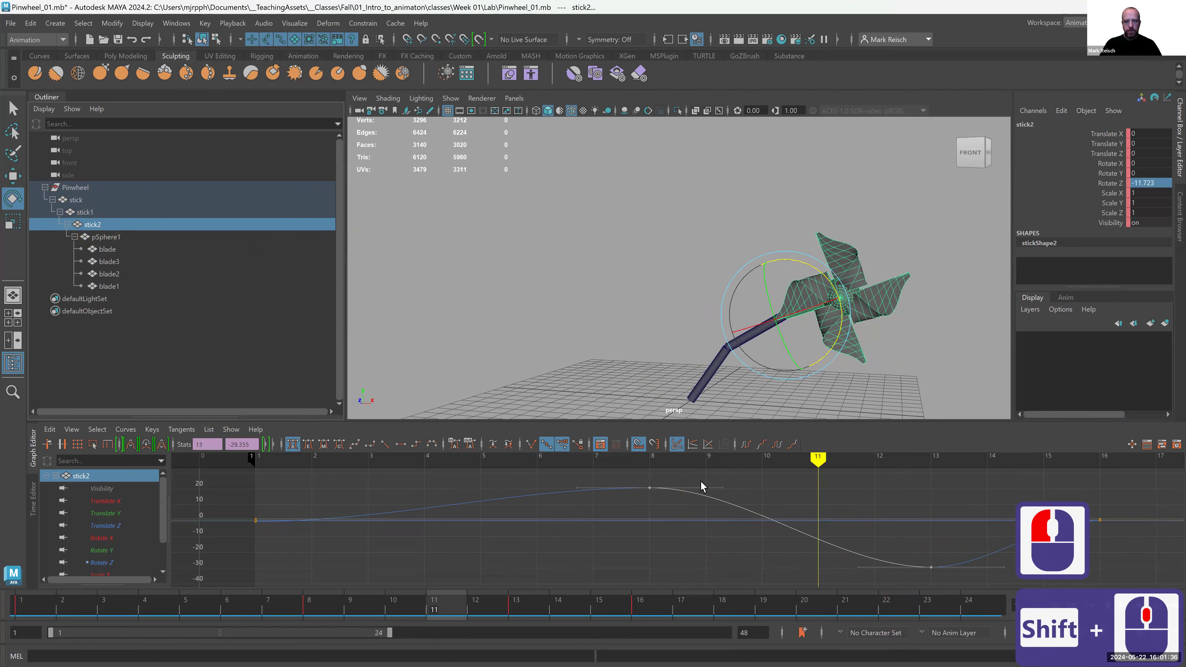
key(ctrl+z)
key(ctrl+z)
key(ctrl+z)
key(ctrl+z)
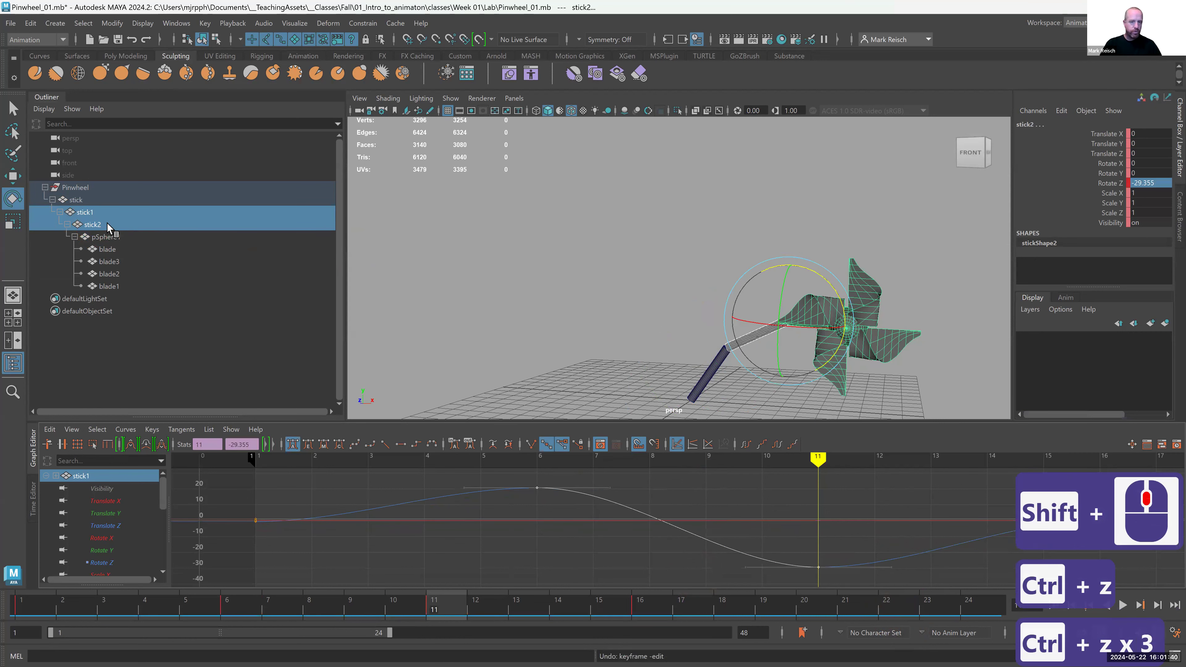
Step: Try shifting the Rotate Z keys of stick1 and stick2 earlier to frames 5 and 10, and undo the shift
shift+middle_drag(529, 495, 475, 498)
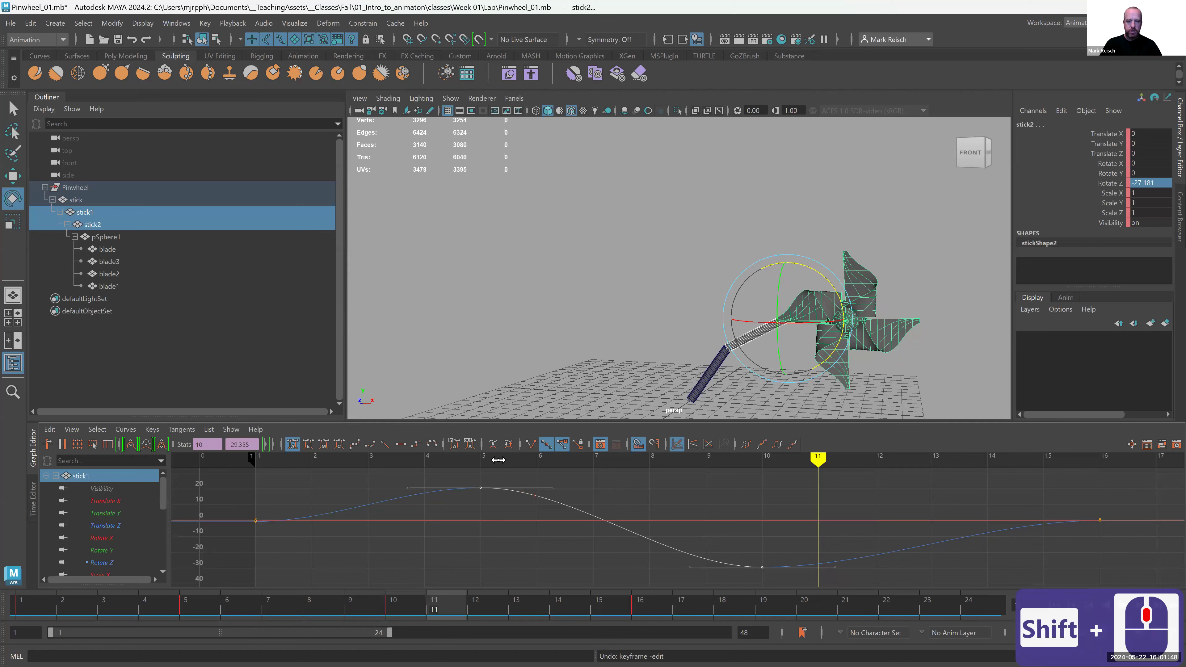
key(ctrl+z)
key(ctrl+z)
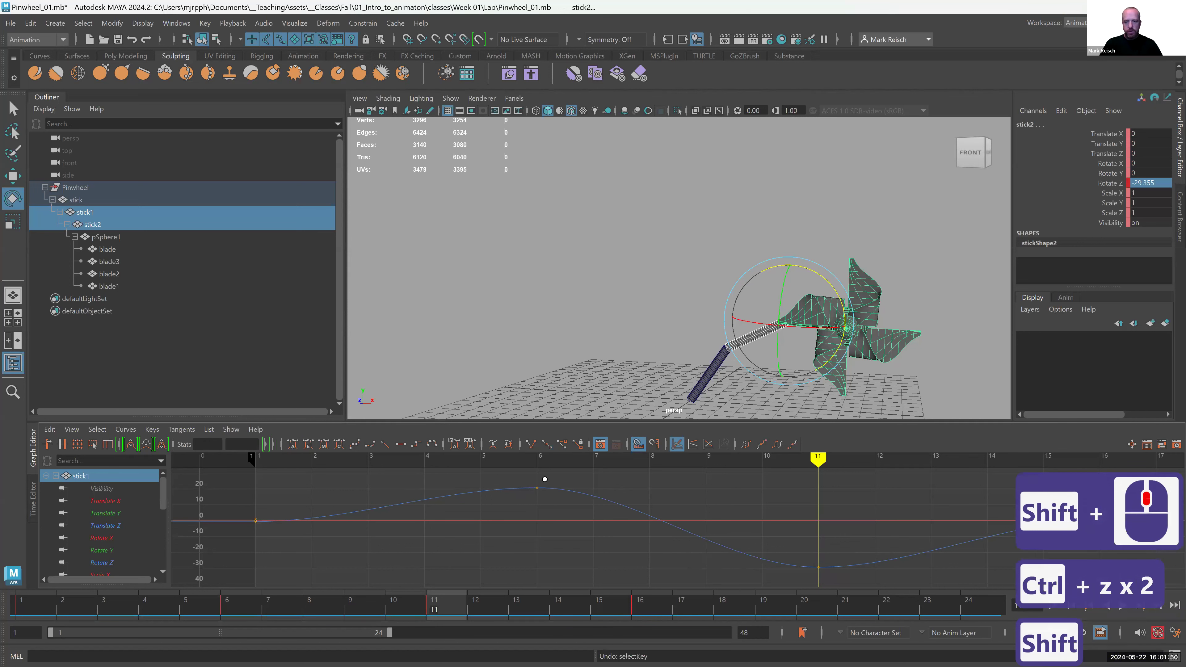
Step: Shift the swing keys of stick1 and stick2 to frames 7 and 12, and those of stick2 alone to frames 8 and 13
drag(514, 476, 941, 648)
shift+middle_drag(731, 521, 789, 522)
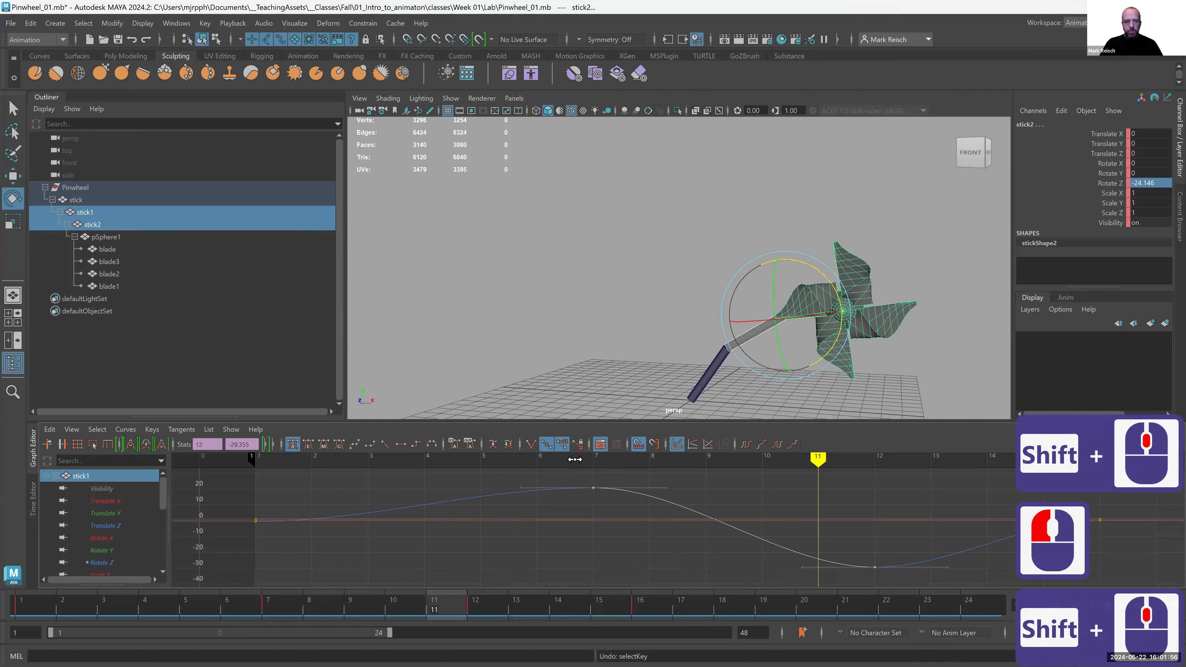
click(93, 224)
drag(566, 471, 777, 530)
shift+click(874, 566)
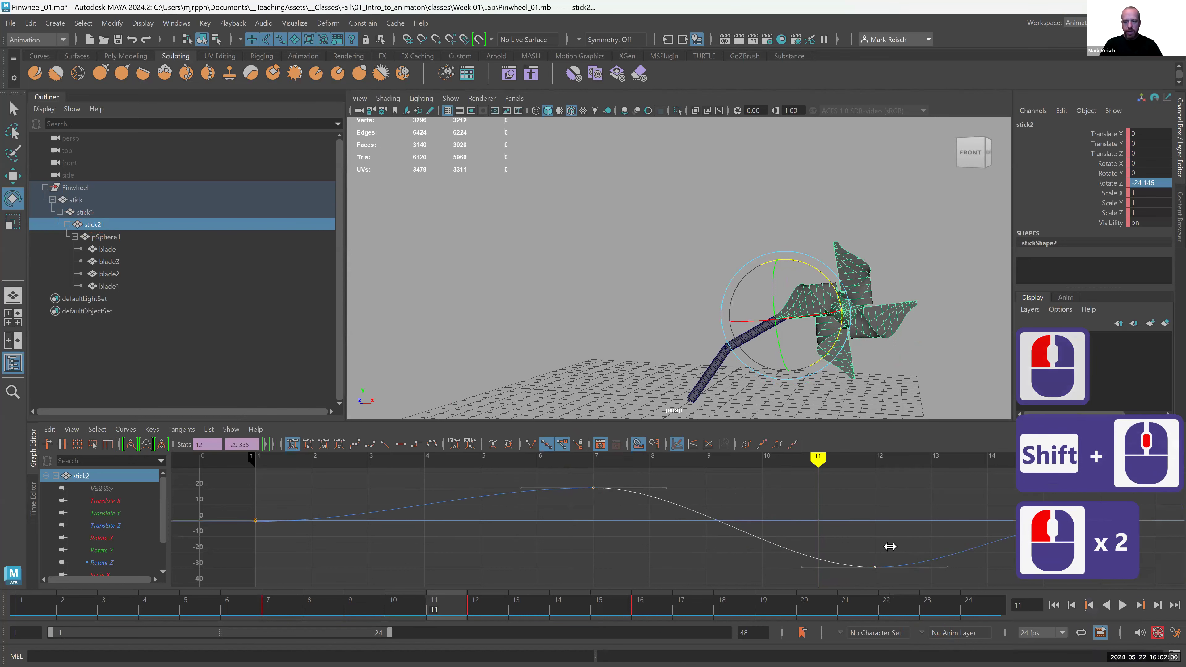
shift+middle_drag(907, 547, 918, 547)
drag(466, 458, 929, 566)
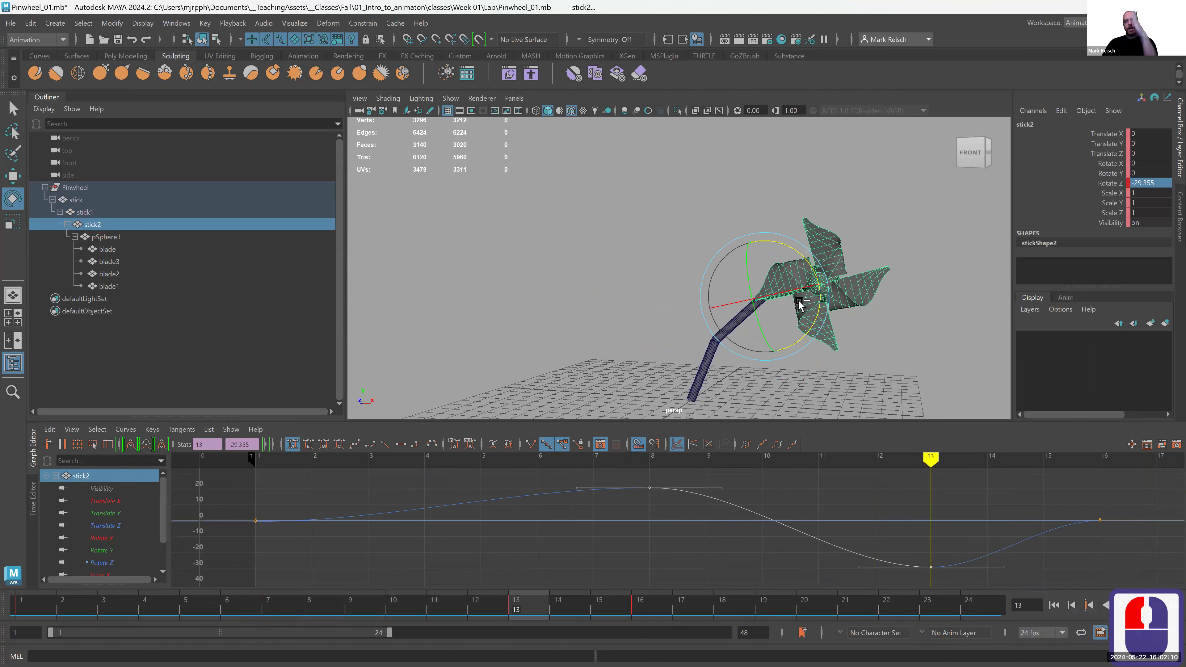
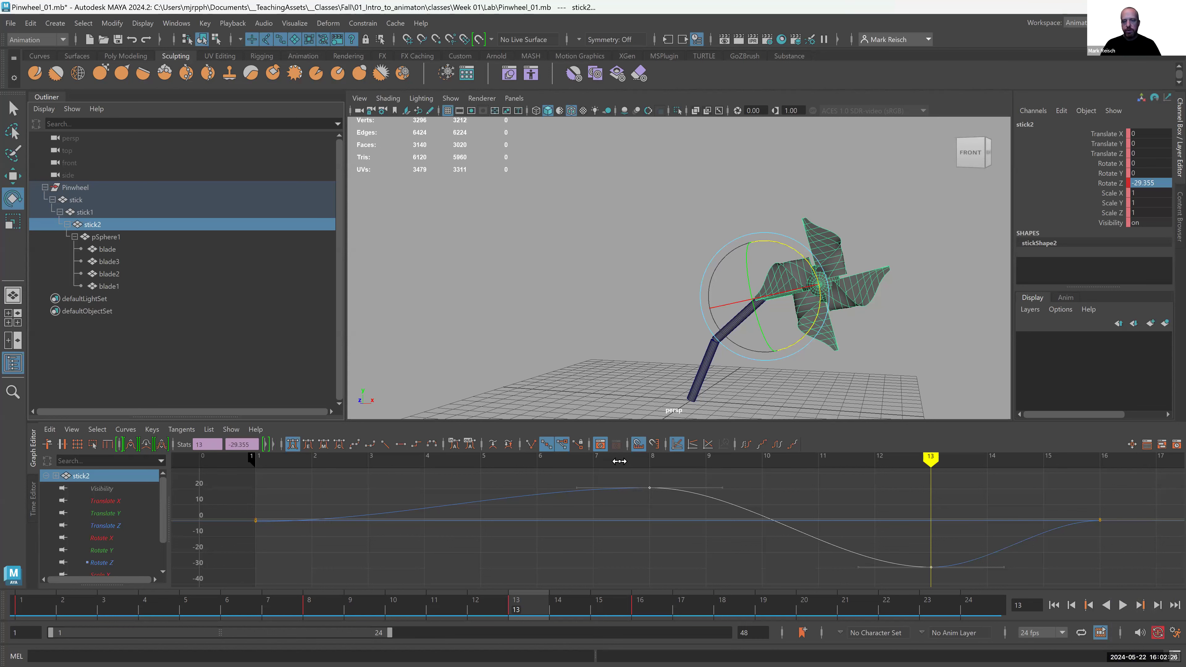
mouse_move(805, 491)
mouse_down()
mouse_move(1063, 538)
mouse_move(821, 509)
mouse_move(599, 525)
mouse_move(1000, 553)
mouse_move(569, 556)
mouse_move(596, 546)
mouse_move(244, 564)
mouse_move(934, 567)
mouse_move(1095, 550)
mouse_move(875, 529)
mouse_up()
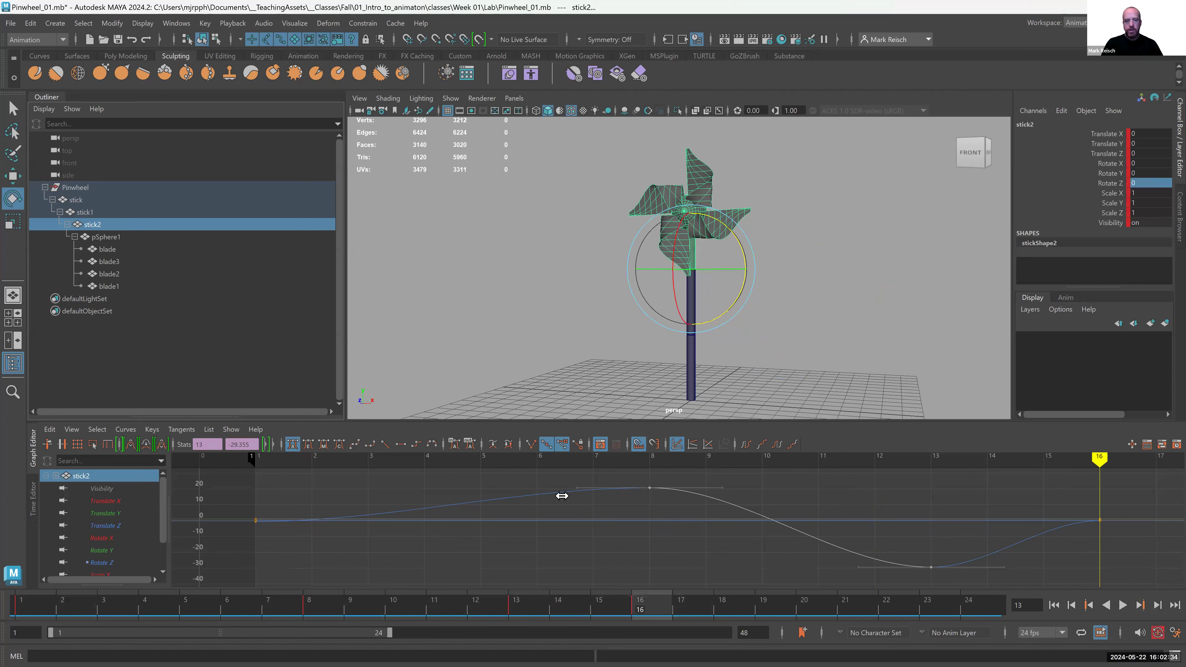
Step: Go to frame 1, select pSphere1, and key all its channels
drag(561, 495, 244, 479)
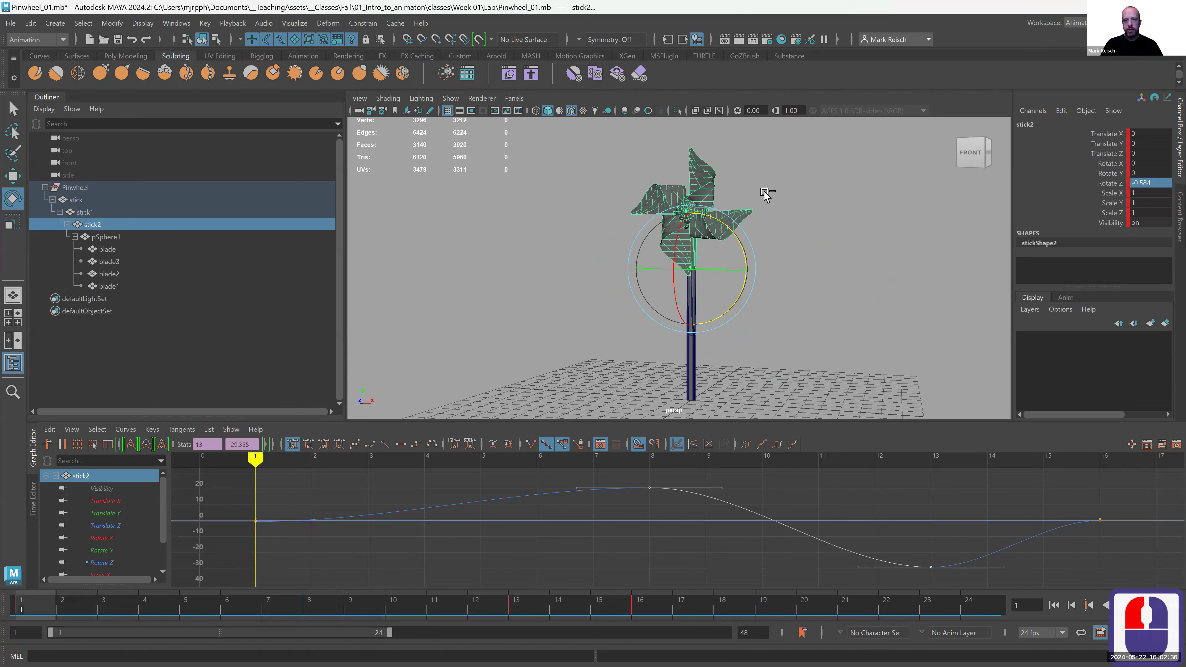
click(695, 210)
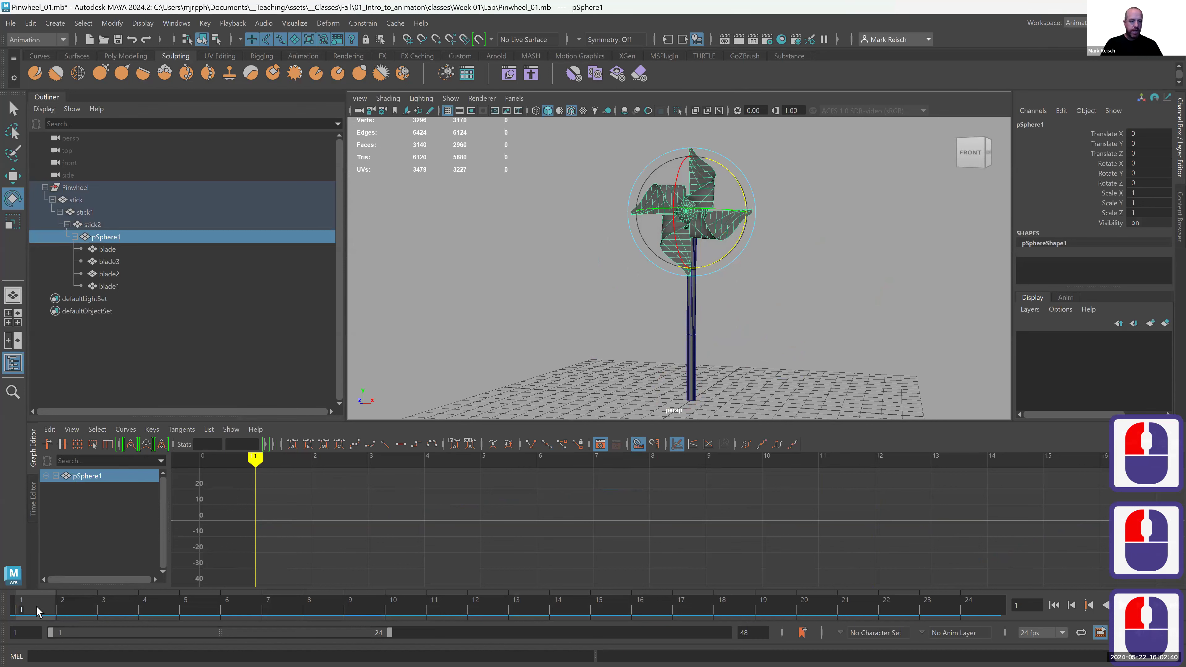
key(s)
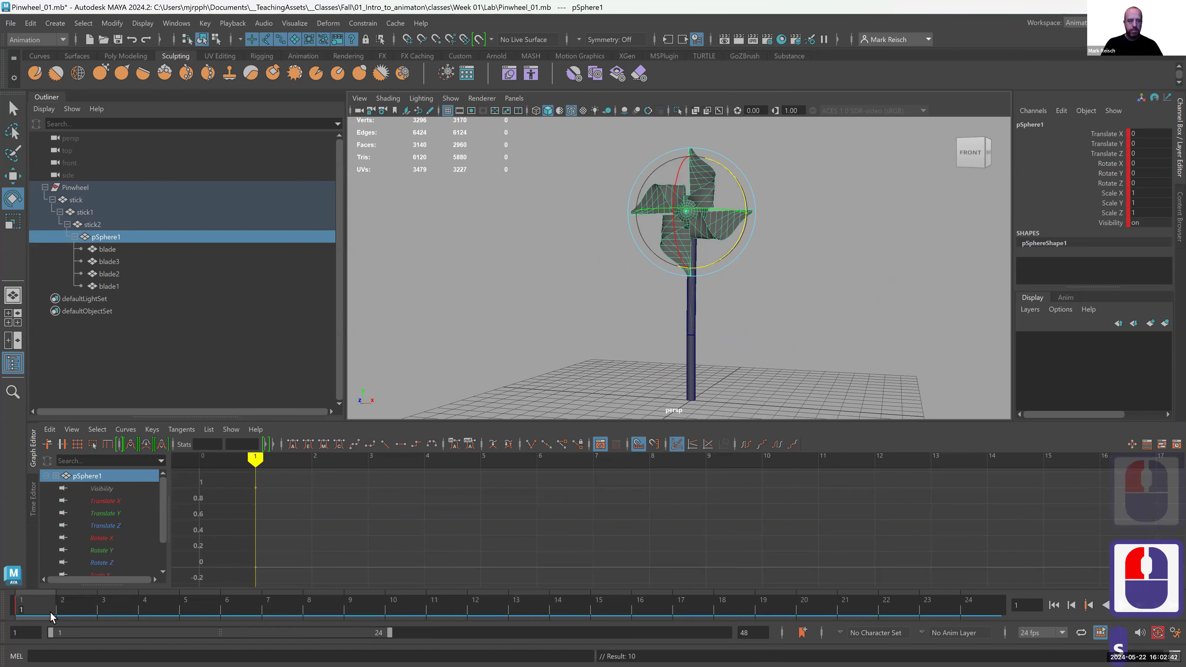
Step: Go to frame 16, rotate pSphere1 to about -1092.7 degrees on Z, and scrub through the spin
drag(48, 611, 661, 618)
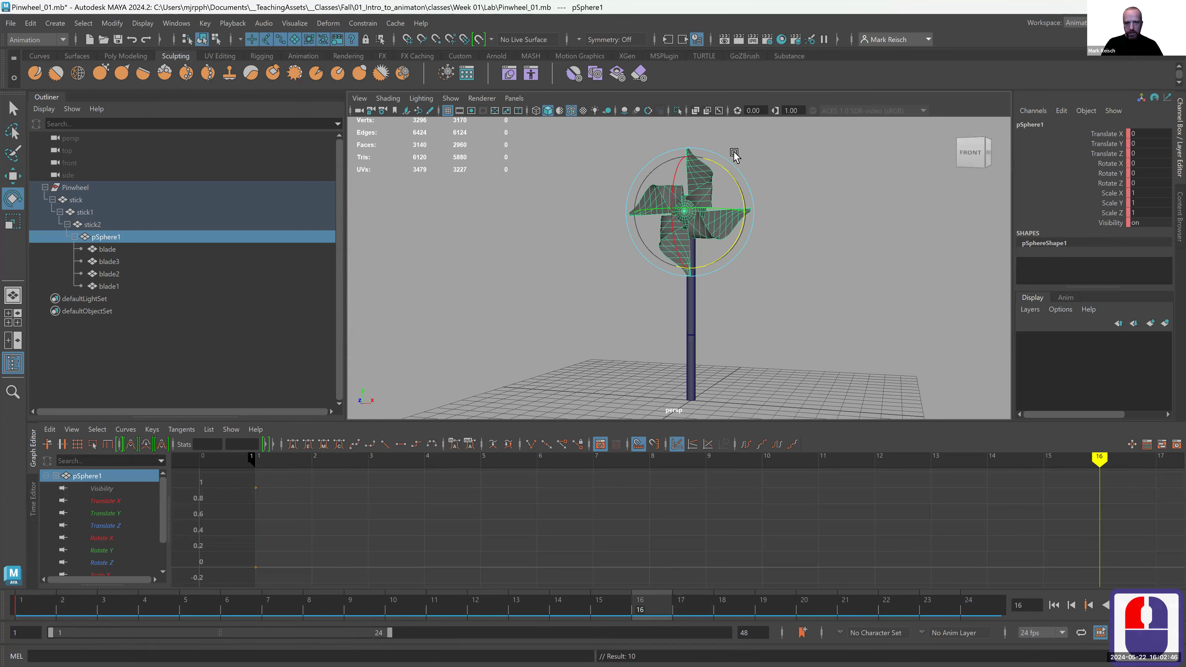
drag(726, 172, 761, 164)
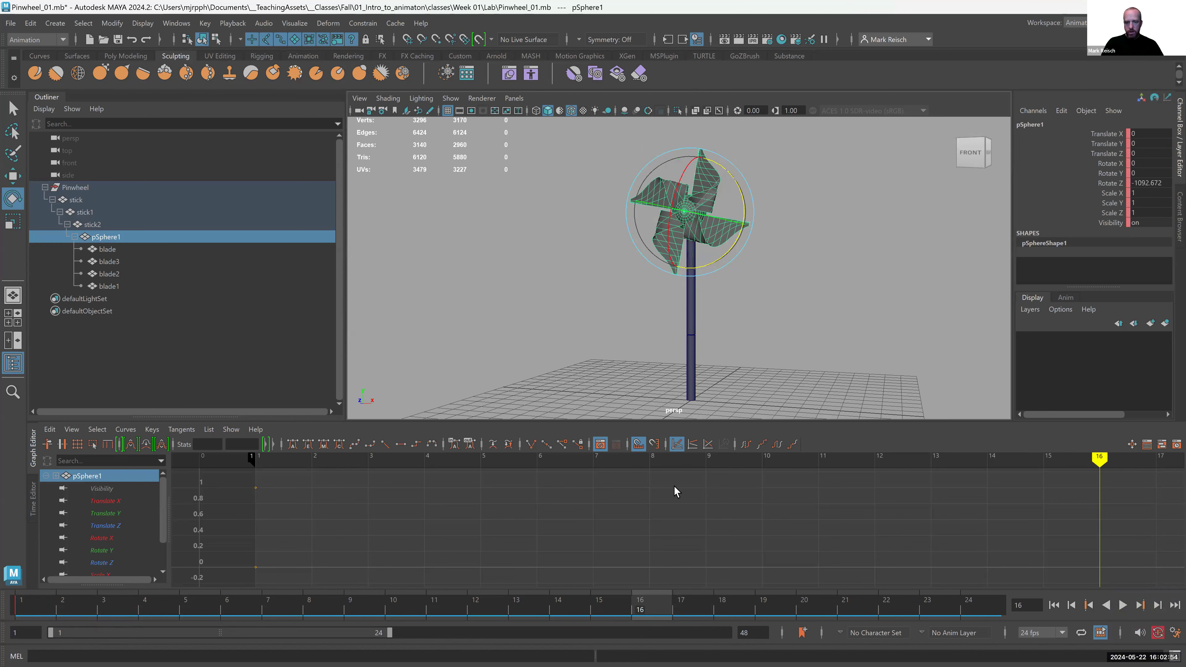
drag(640, 606, 350, 578)
drag(514, 587, 629, 578)
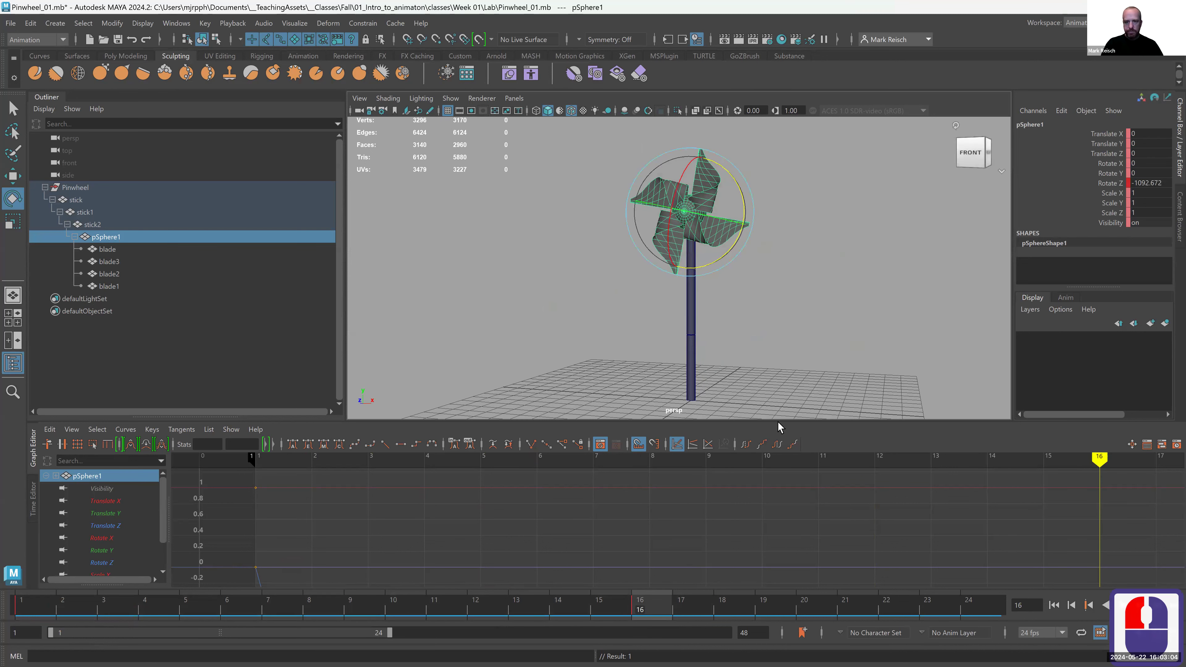
Step: Change pSphere1's Rotate Z key at frame 16 to about -331 degrees and scrub to frame 6 to check the spin
key(a)
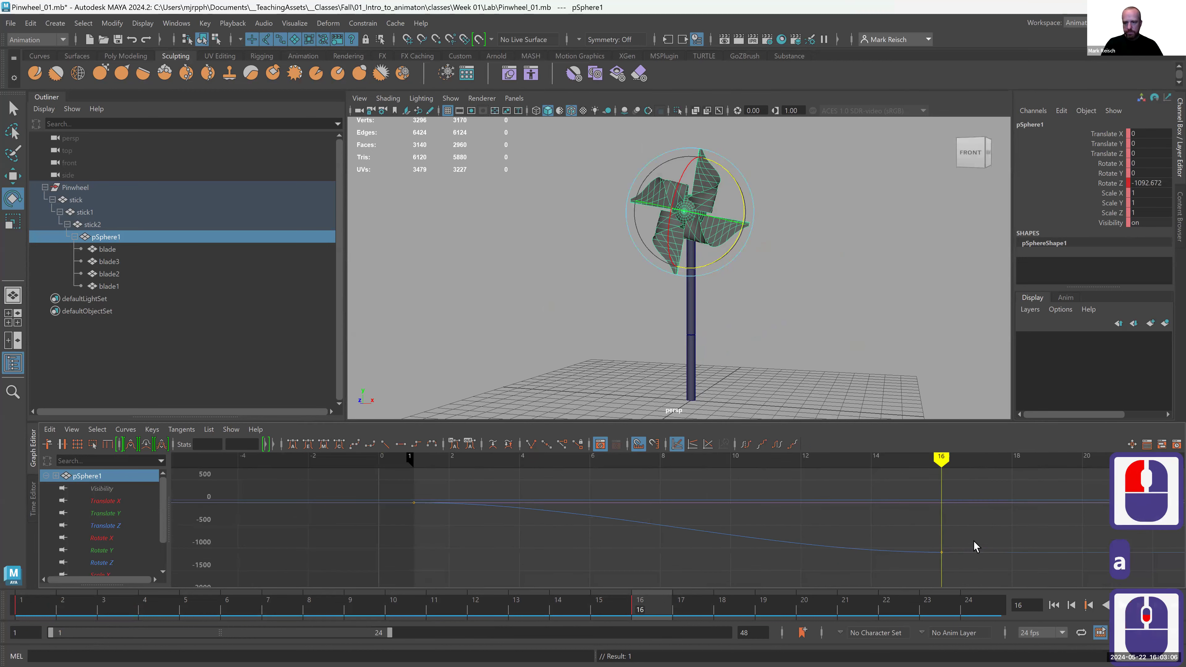
click(925, 552)
middle_drag(928, 553, 939, 517)
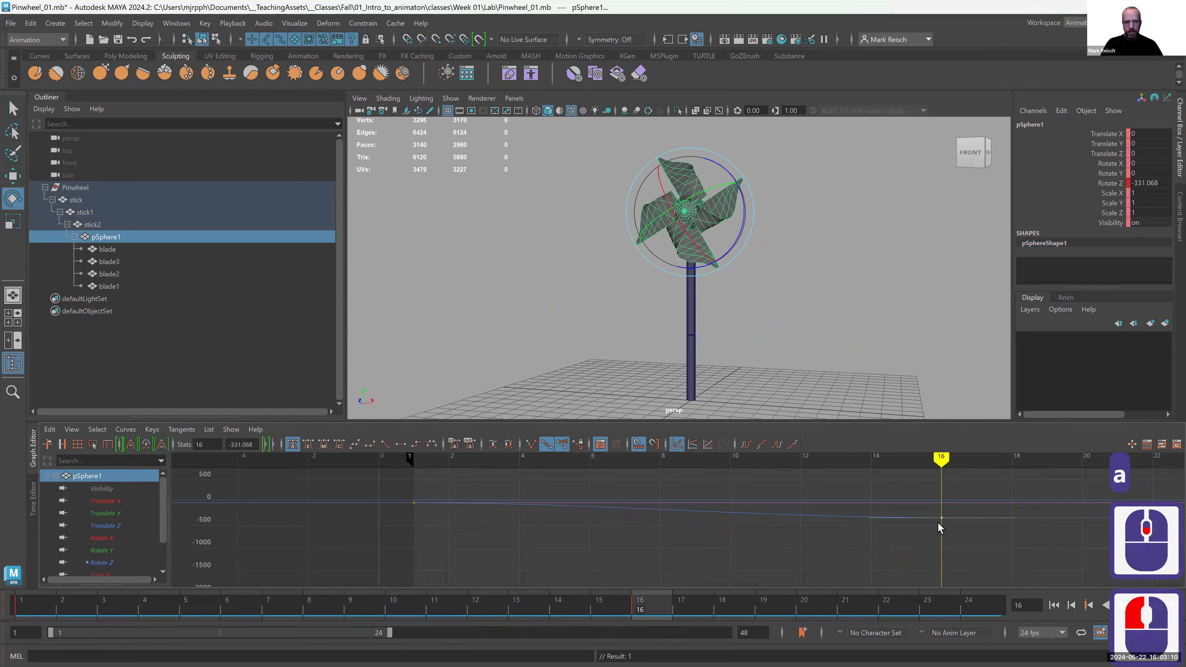
key(a)
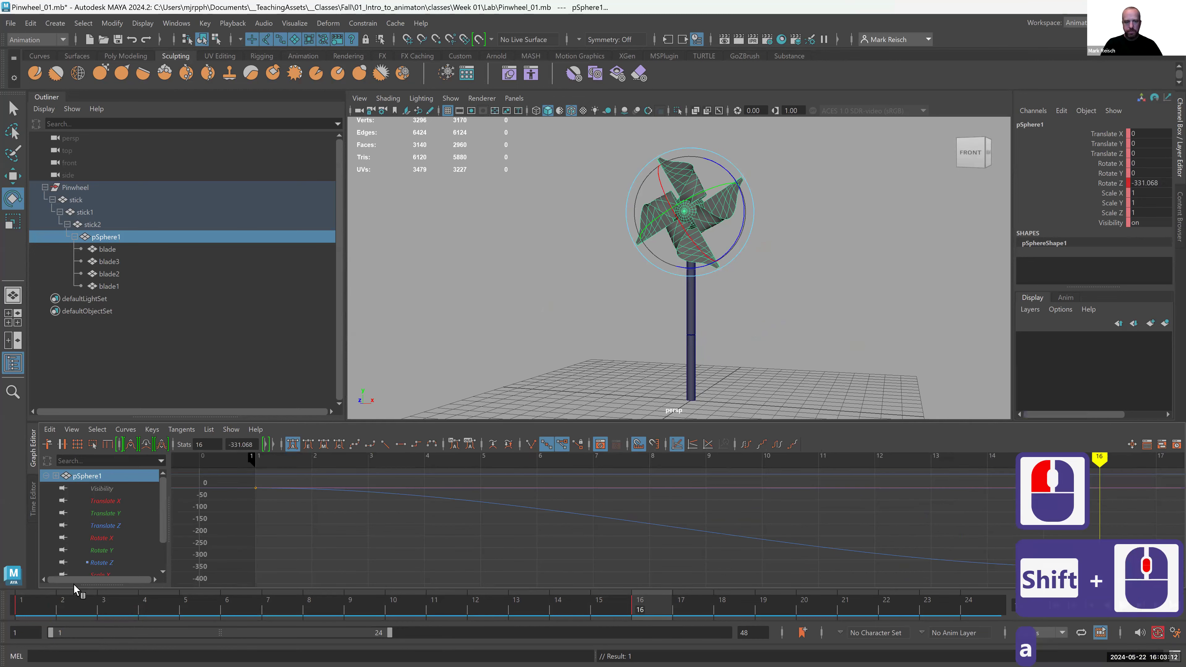
drag(24, 607, 232, 624)
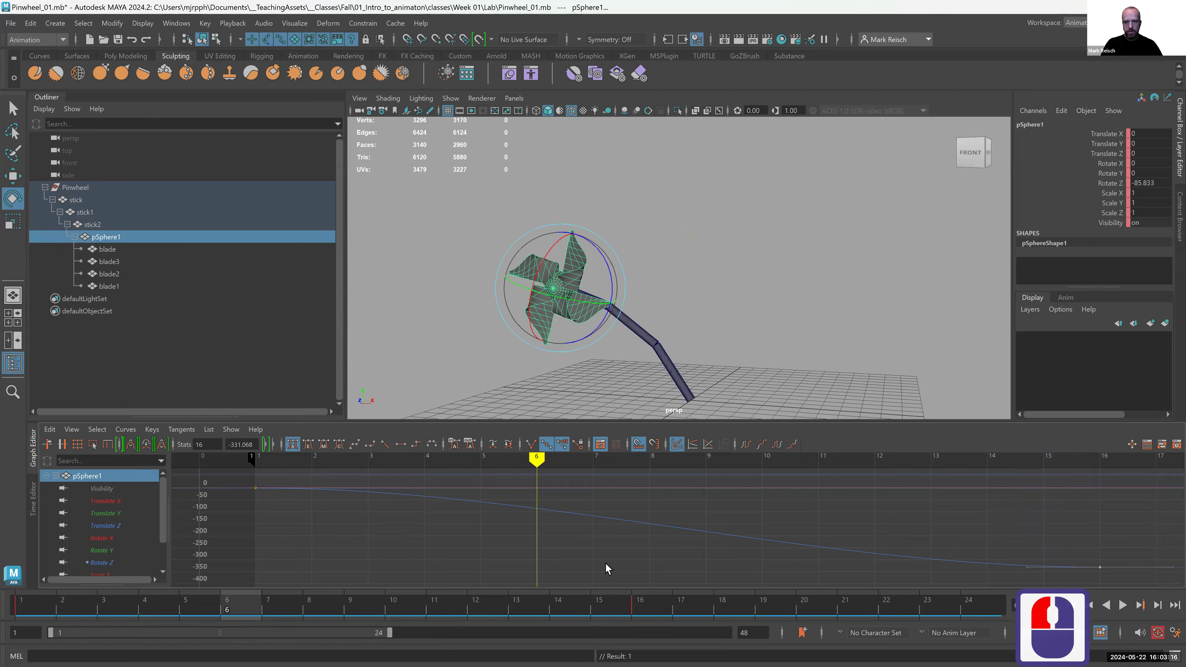
Step: Set pSphere1's Rotate Z key at frame 16 to about -978.9 degrees and scrub through the spin
scroll(607, 563, down, 2)
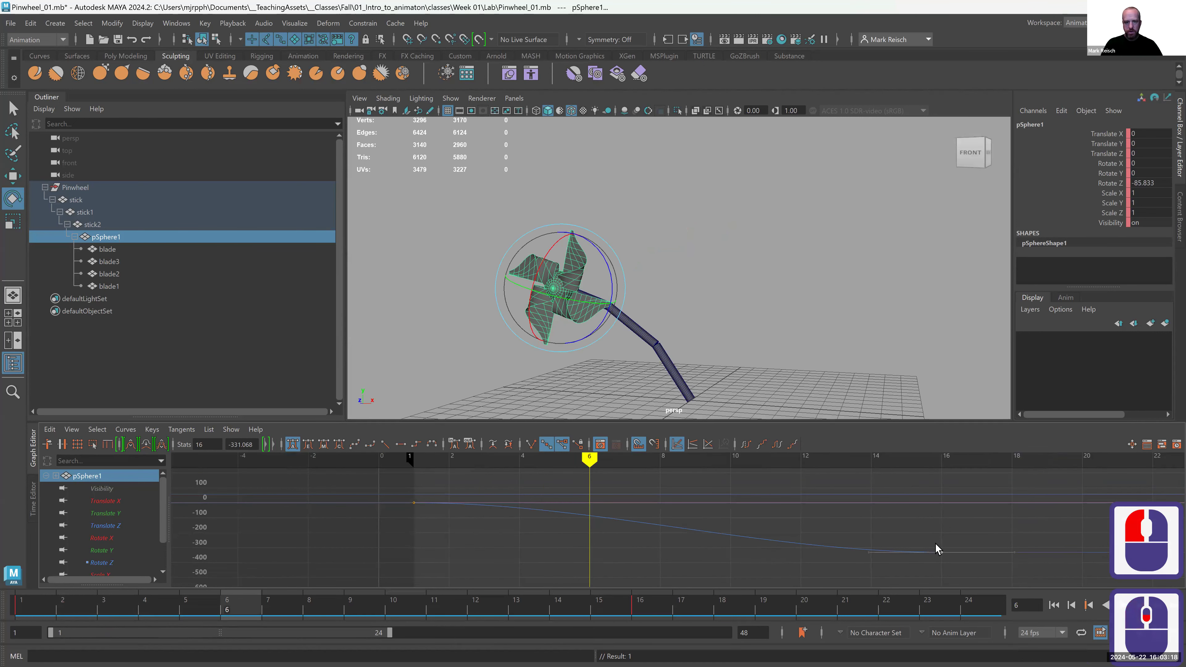
drag(950, 559, 956, 653)
alt+right_drag(890, 519, 841, 532)
shift+middle_drag(706, 542, 707, 546)
mouse_move(646, 467)
mouse_down()
mouse_move(682, 464)
mouse_move(663, 468)
mouse_up()
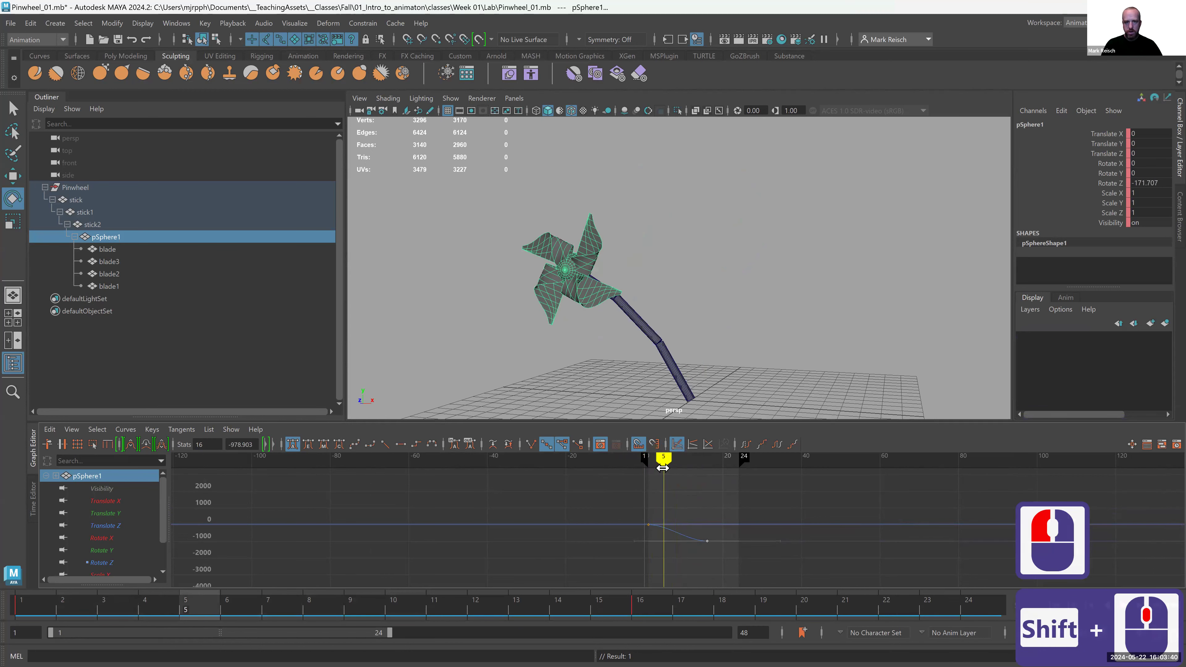